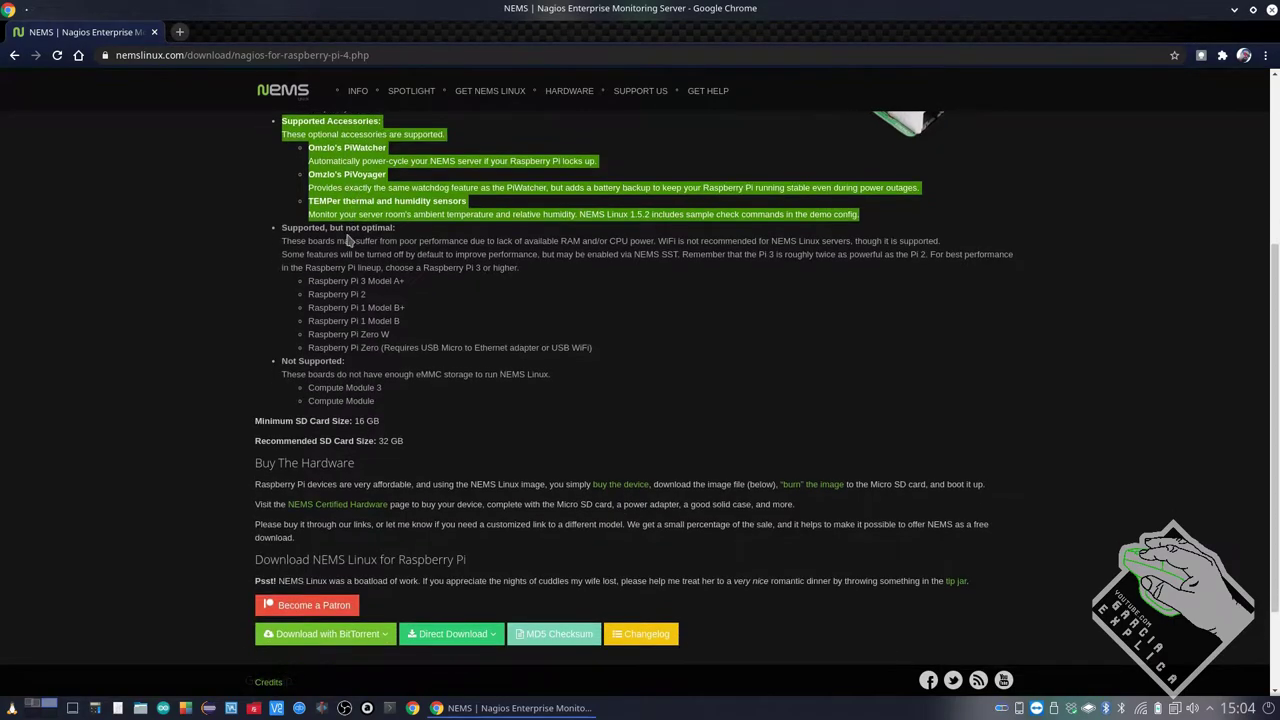
{"action": "left_click_drag", "start_coordinate": [279, 232], "coordinate": [607, 358]}
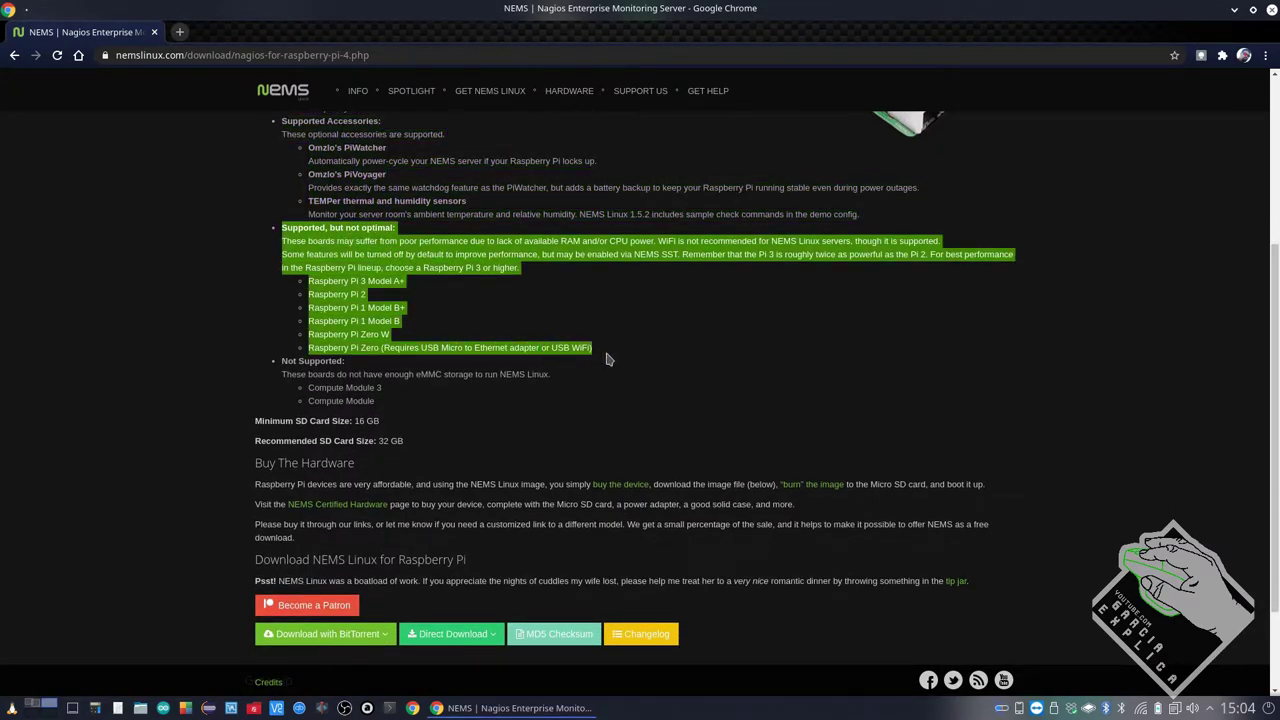
{"action": "scroll", "coordinate": [438, 298], "scroll_direction": "up", "scroll_amount": 3}
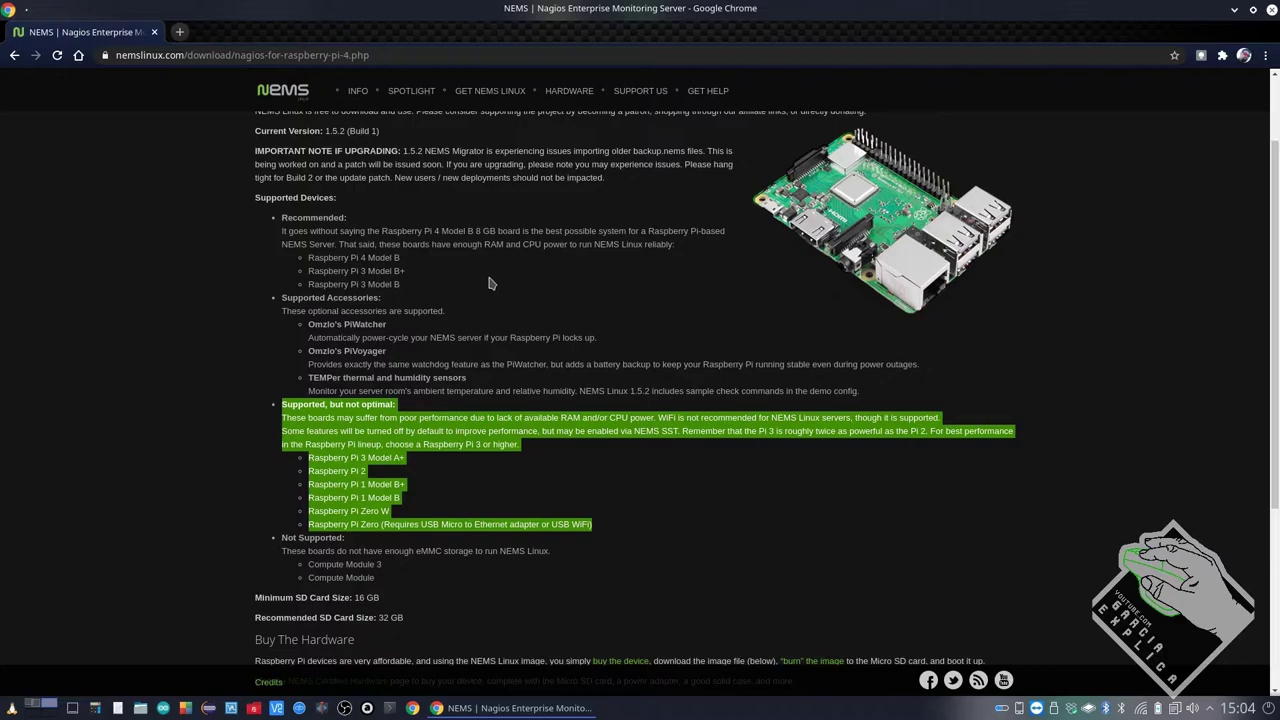
{"action": "scroll", "coordinate": [465, 302], "scroll_direction": "down", "scroll_amount": 3}
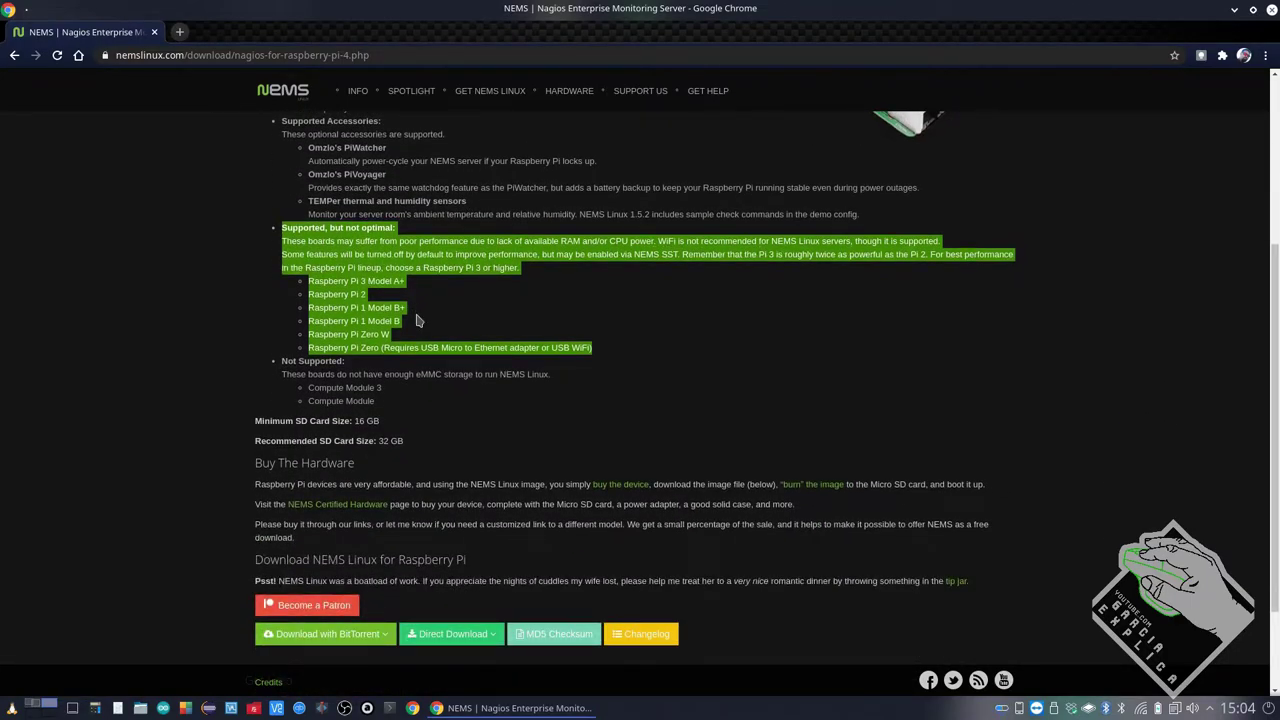
{"action": "left_click", "coordinate": [410, 328]}
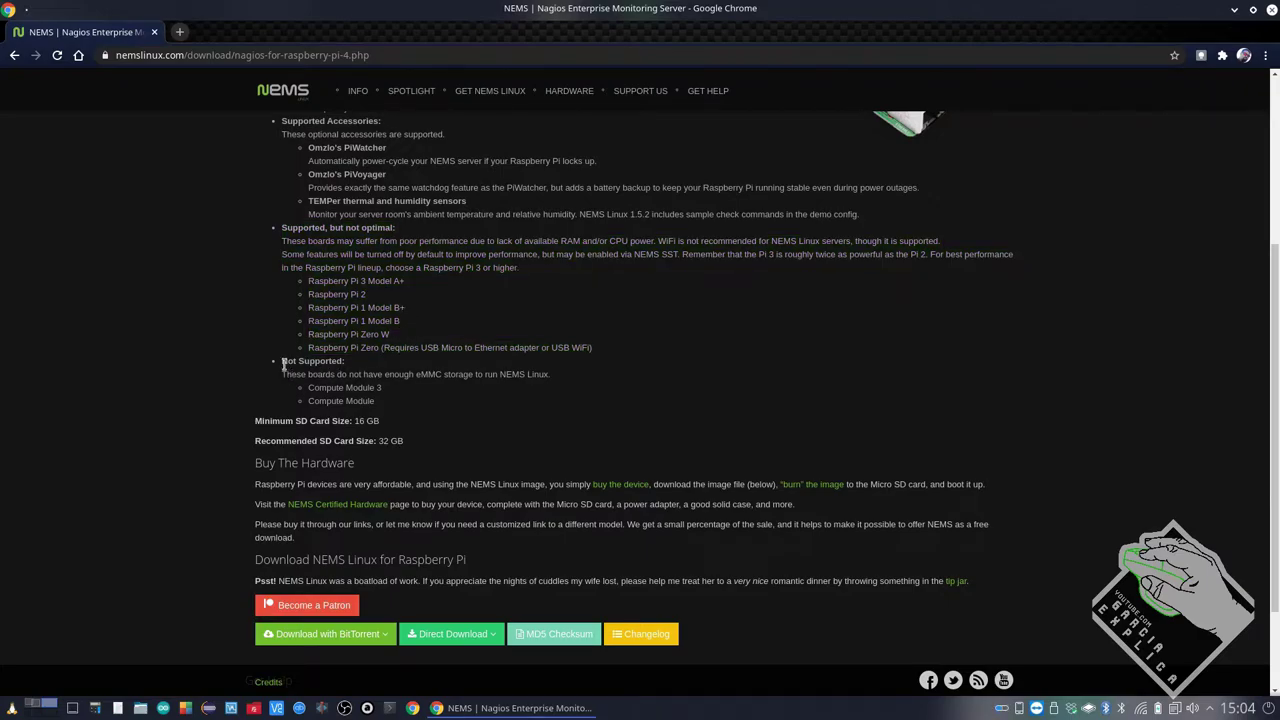
{"action": "left_click_drag", "start_coordinate": [284, 366], "coordinate": [379, 410]}
{"action": "left_click", "coordinate": [406, 410]}
{"action": "scroll", "coordinate": [405, 408], "scroll_direction": "up", "scroll_amount": 2}
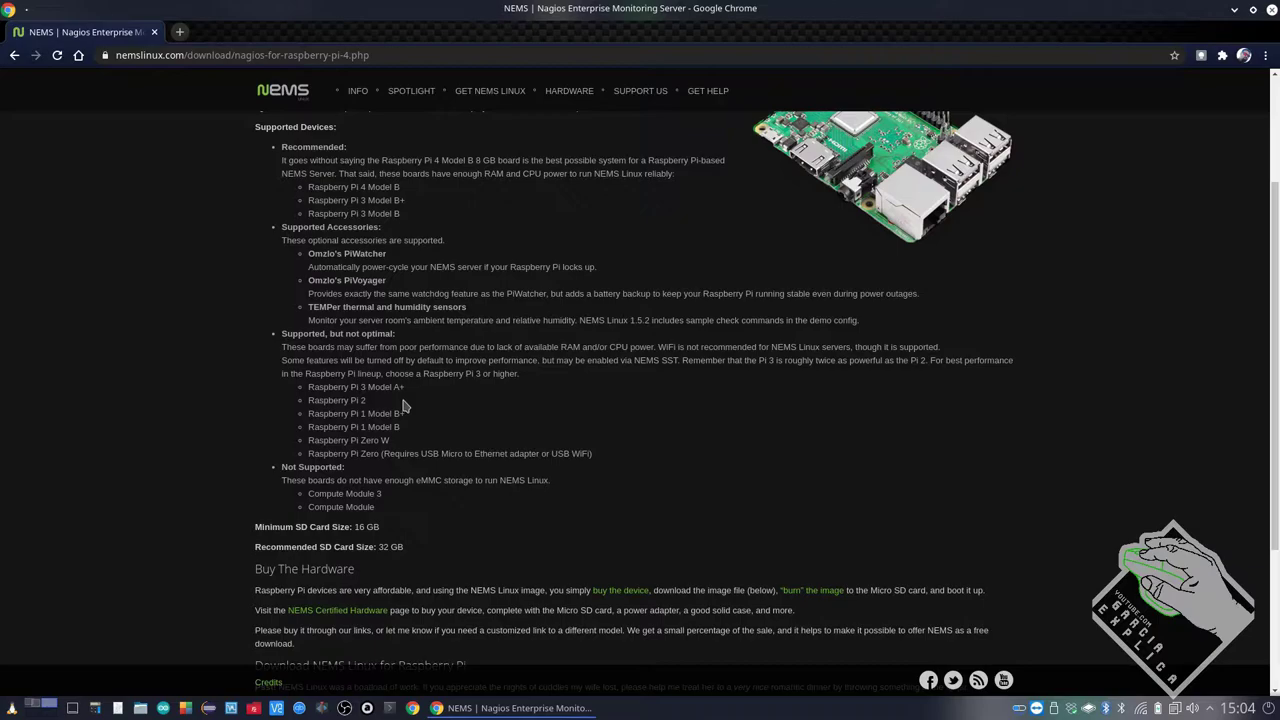
{"action": "scroll", "coordinate": [404, 406], "scroll_direction": "up", "scroll_amount": 2}
{"action": "scroll", "coordinate": [404, 406], "scroll_direction": "down", "scroll_amount": 1}
{"action": "left_click_drag", "start_coordinate": [405, 237], "coordinate": [312, 245]}
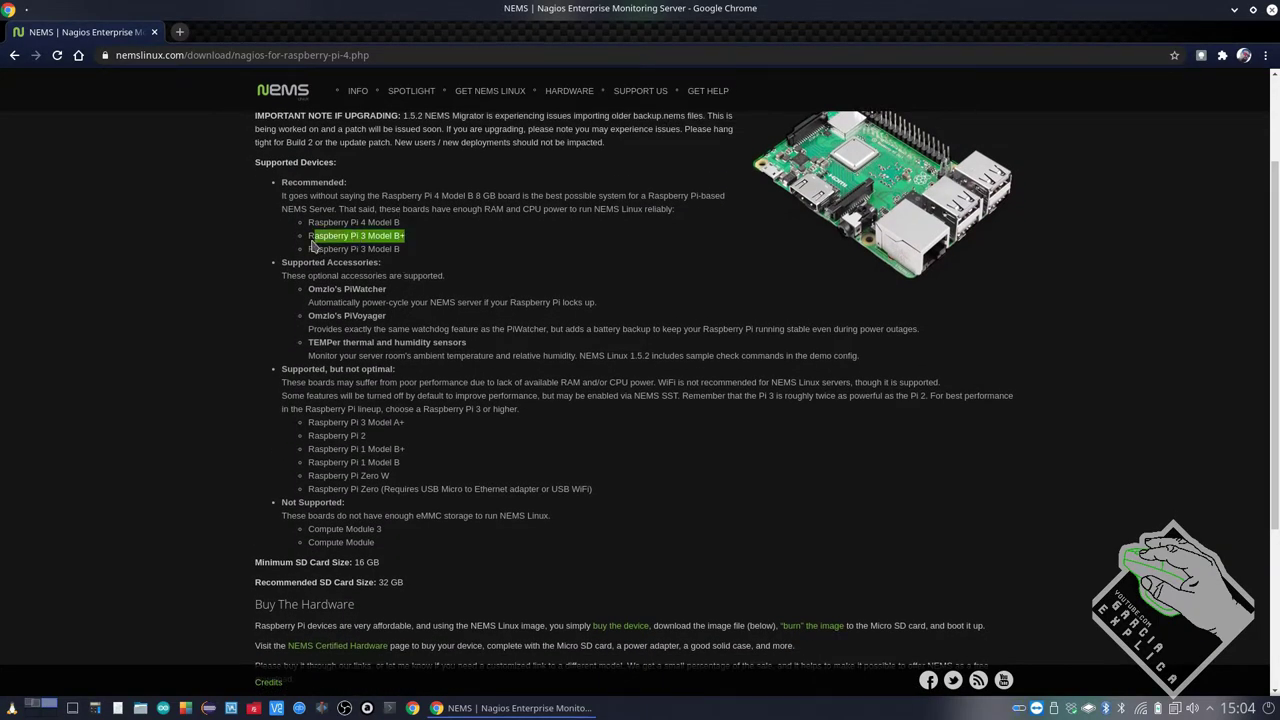
{"action": "scroll", "coordinate": [396, 358], "scroll_direction": "down", "scroll_amount": 5}
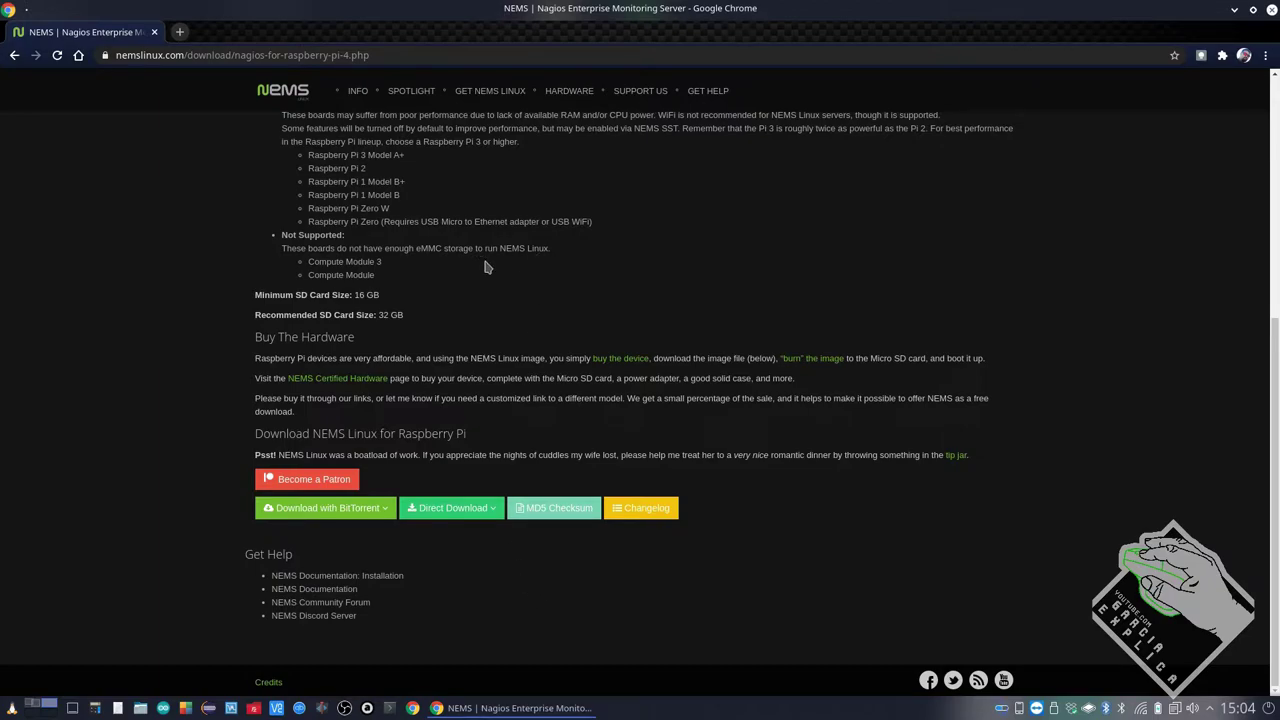
{"action": "key", "text": "super+e"}
Browse the data drive to ZZZ › Bkp › TOGO › iso and select NEMS_v1.5.2-RPi-Build1.img
{"action": "left_click", "coordinate": [28, 279]}
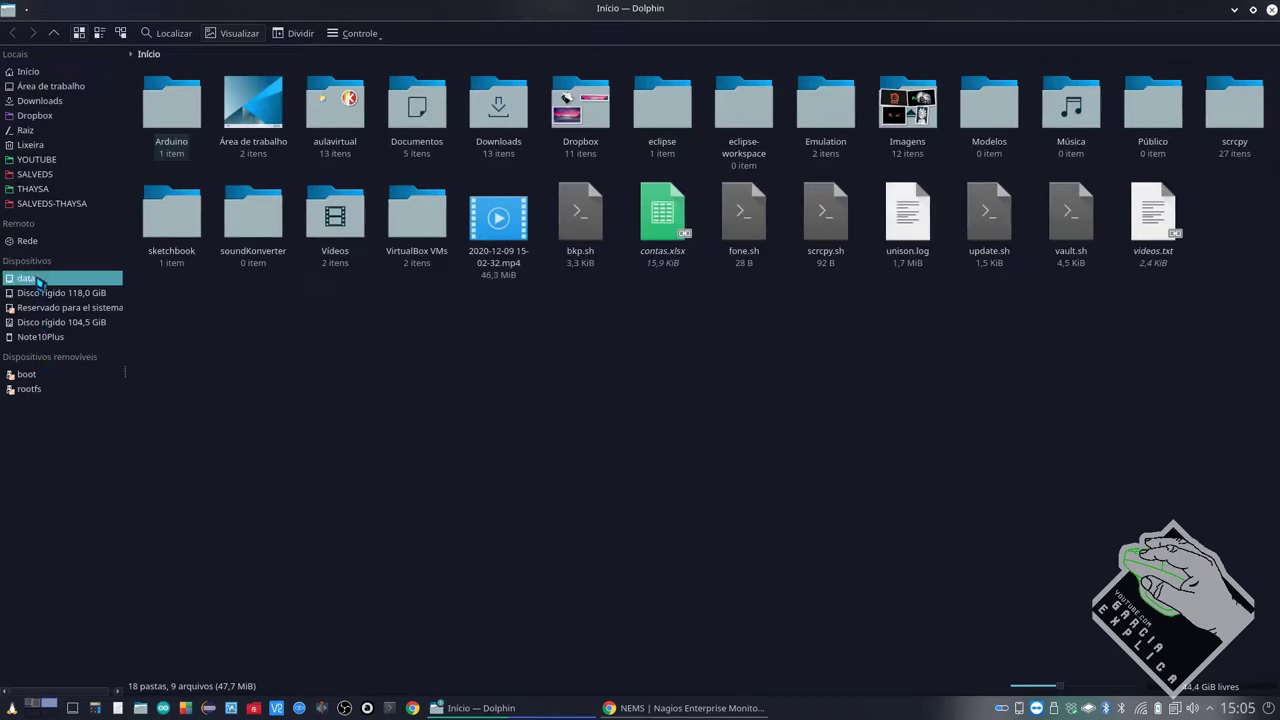
{"action": "left_click", "coordinate": [1106, 108]}
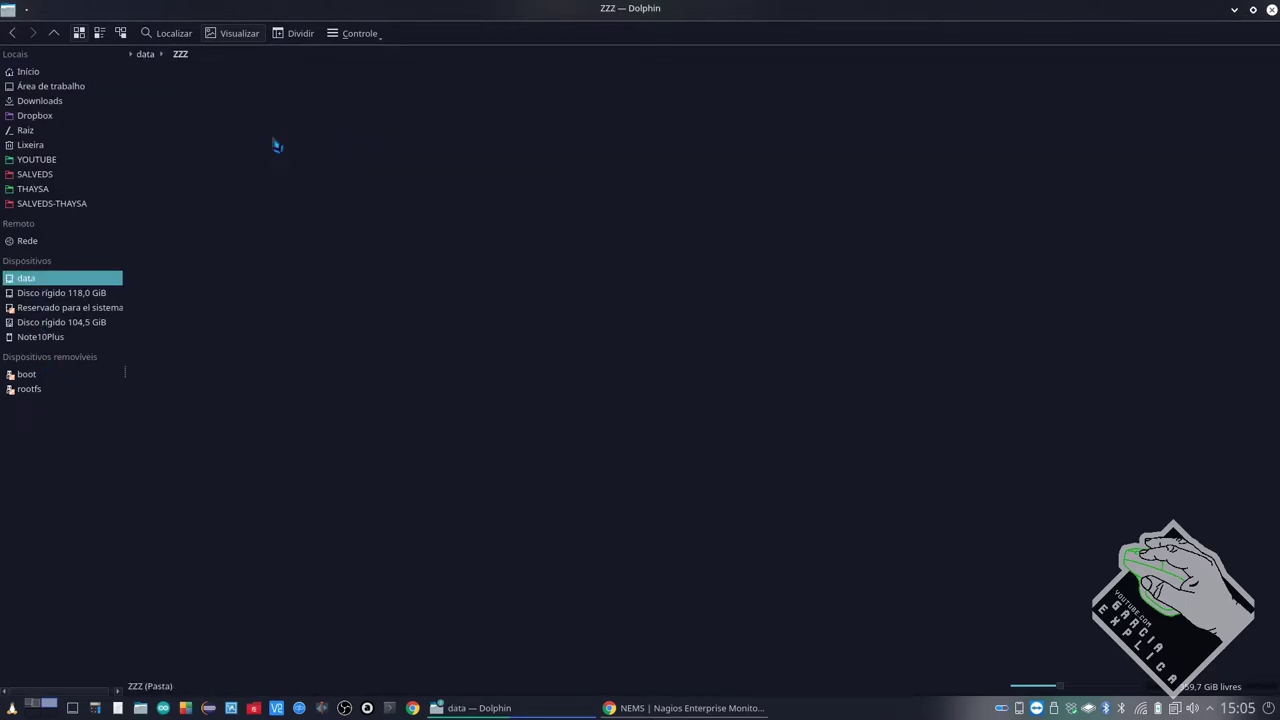
{"action": "left_click", "coordinate": [172, 132]}
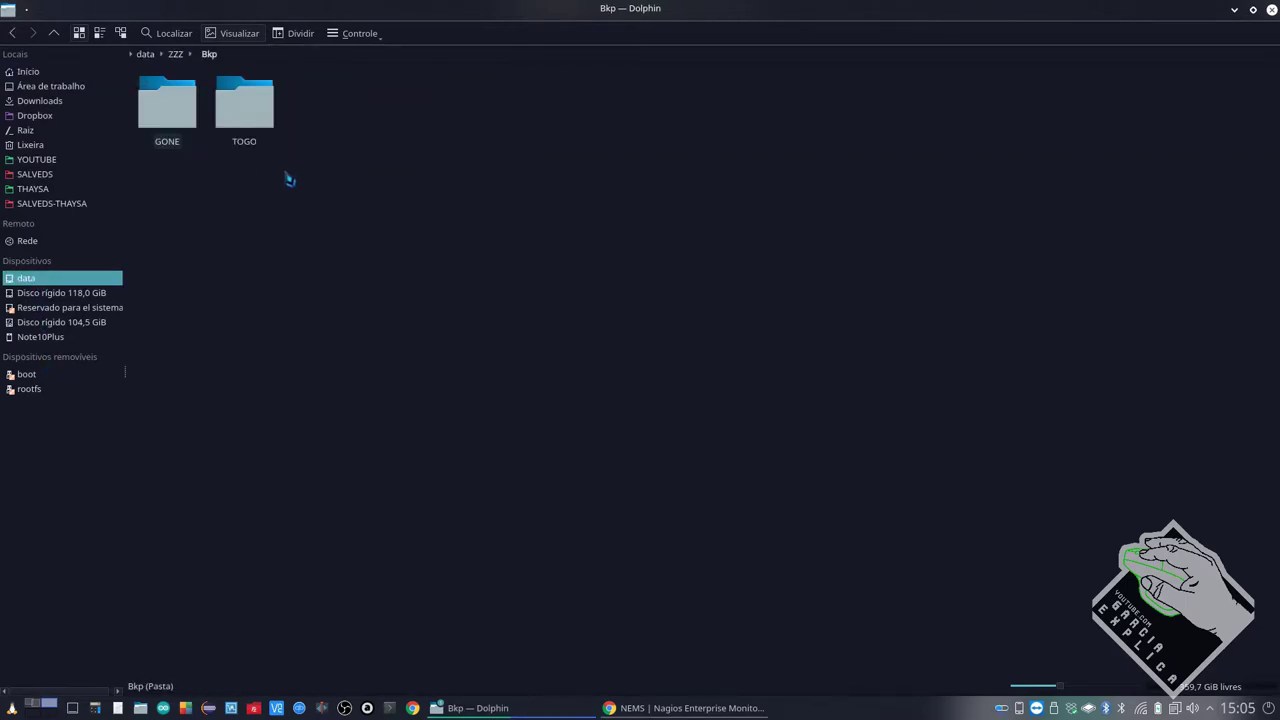
{"action": "left_click", "coordinate": [244, 108]}
{"action": "left_click", "coordinate": [321, 118]}
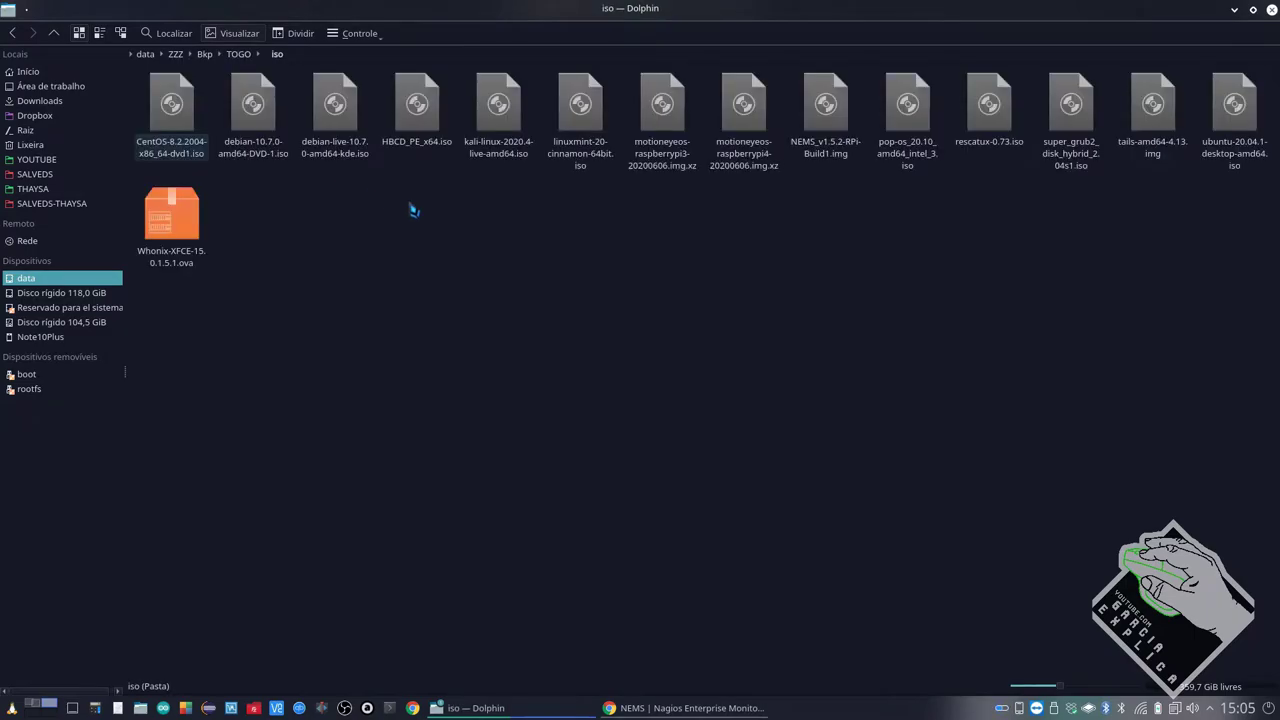
{"action": "left_click", "coordinate": [830, 162]}
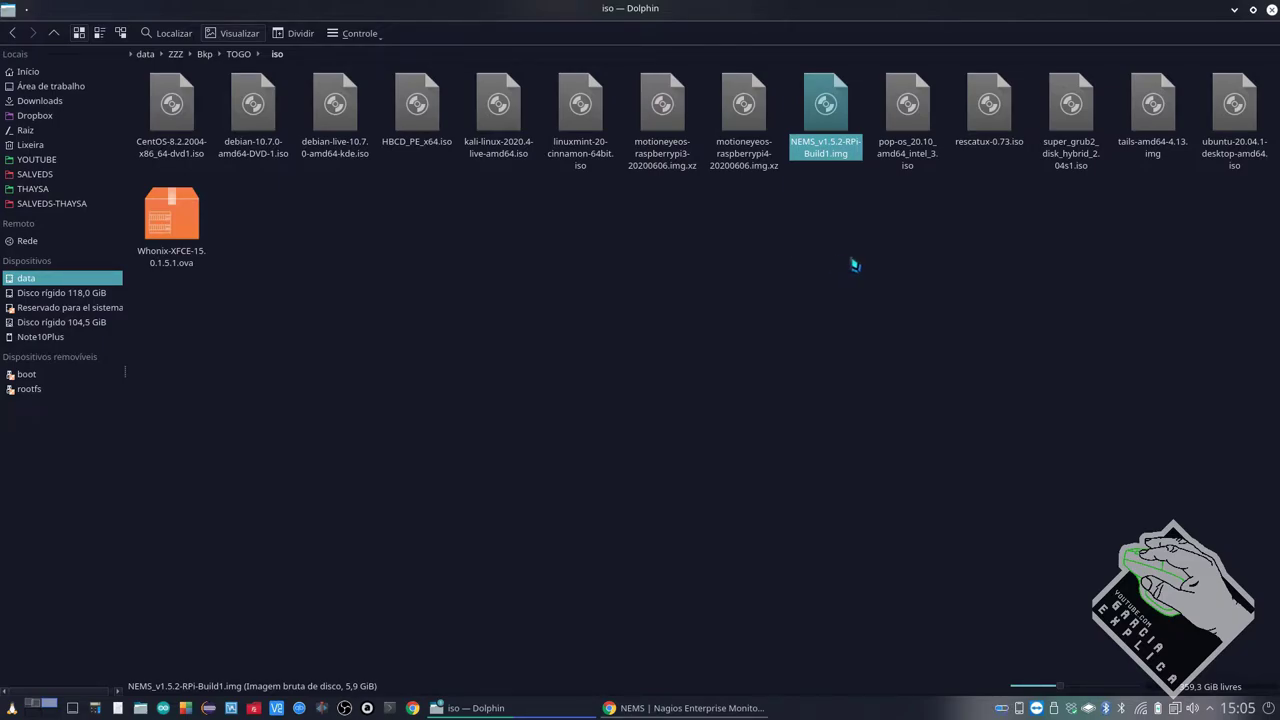
{"action": "left_click", "coordinate": [12, 708]}
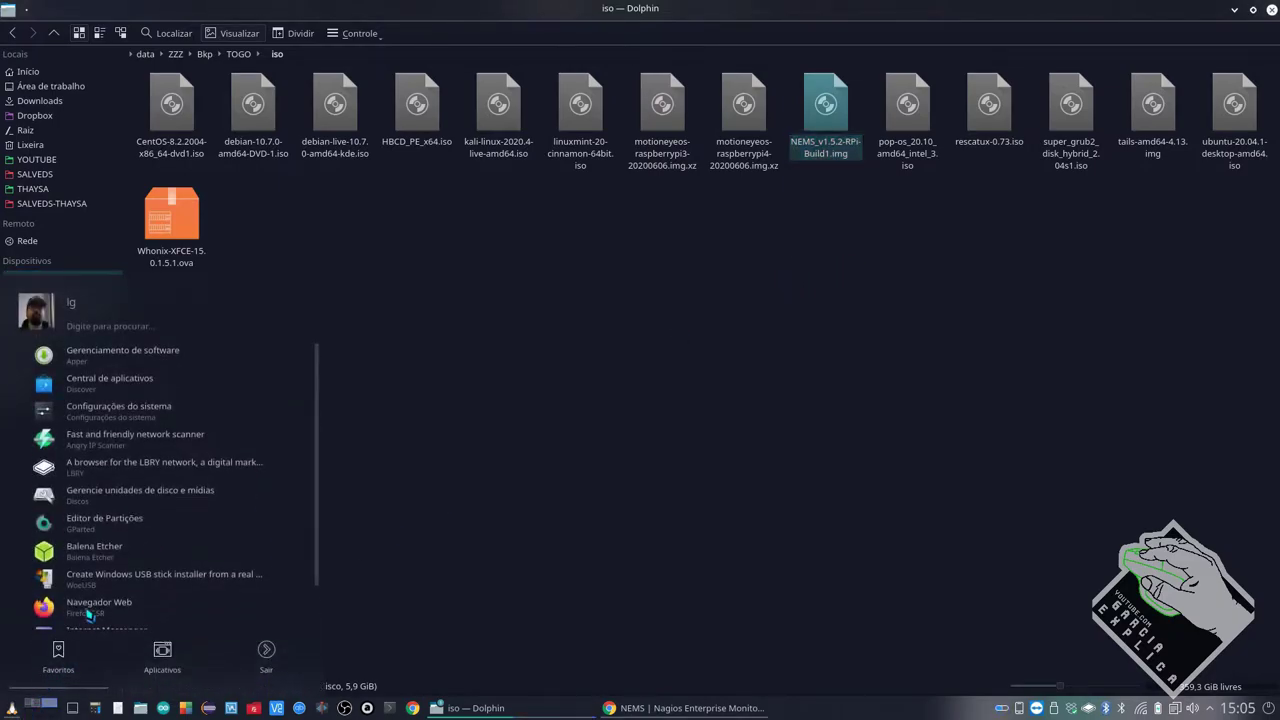
Launch the Disks utility, then start typing a package install command in a new terminal
{"action": "left_click", "coordinate": [120, 476]}
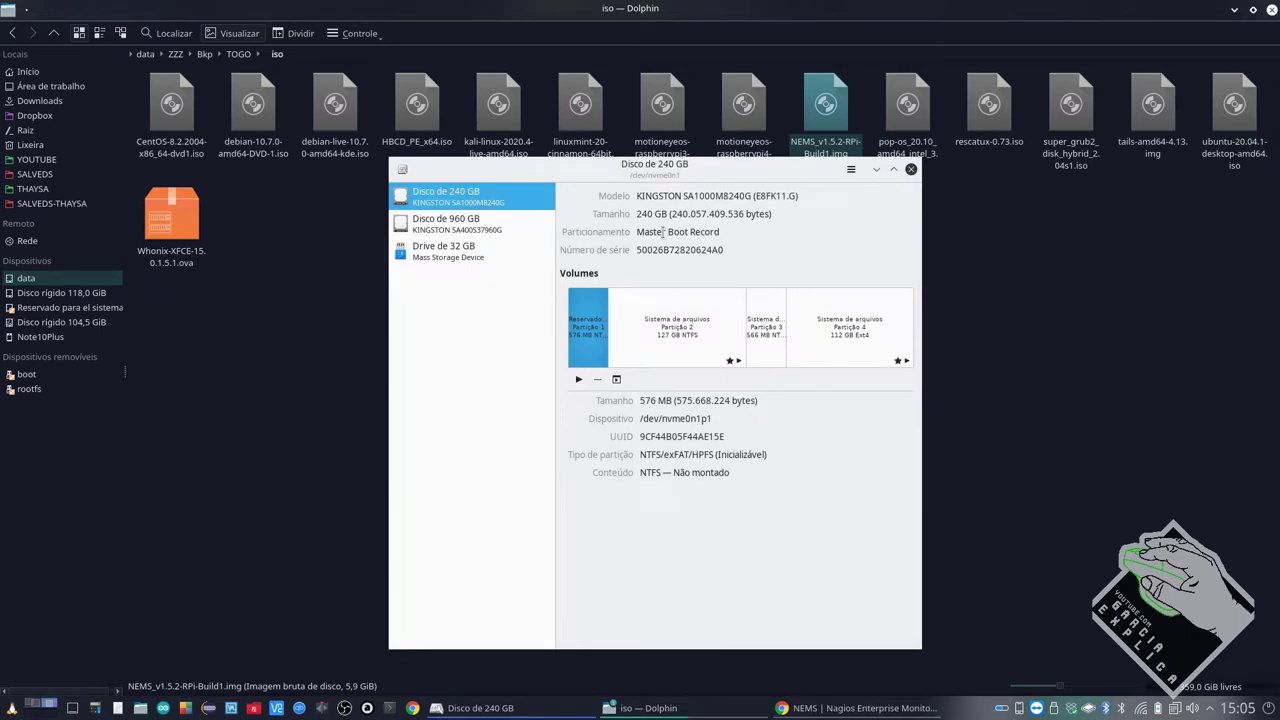
{"action": "key", "text": "ctrl+alt+t"}
{"action": "type", "text": "pat testall -y disc"}
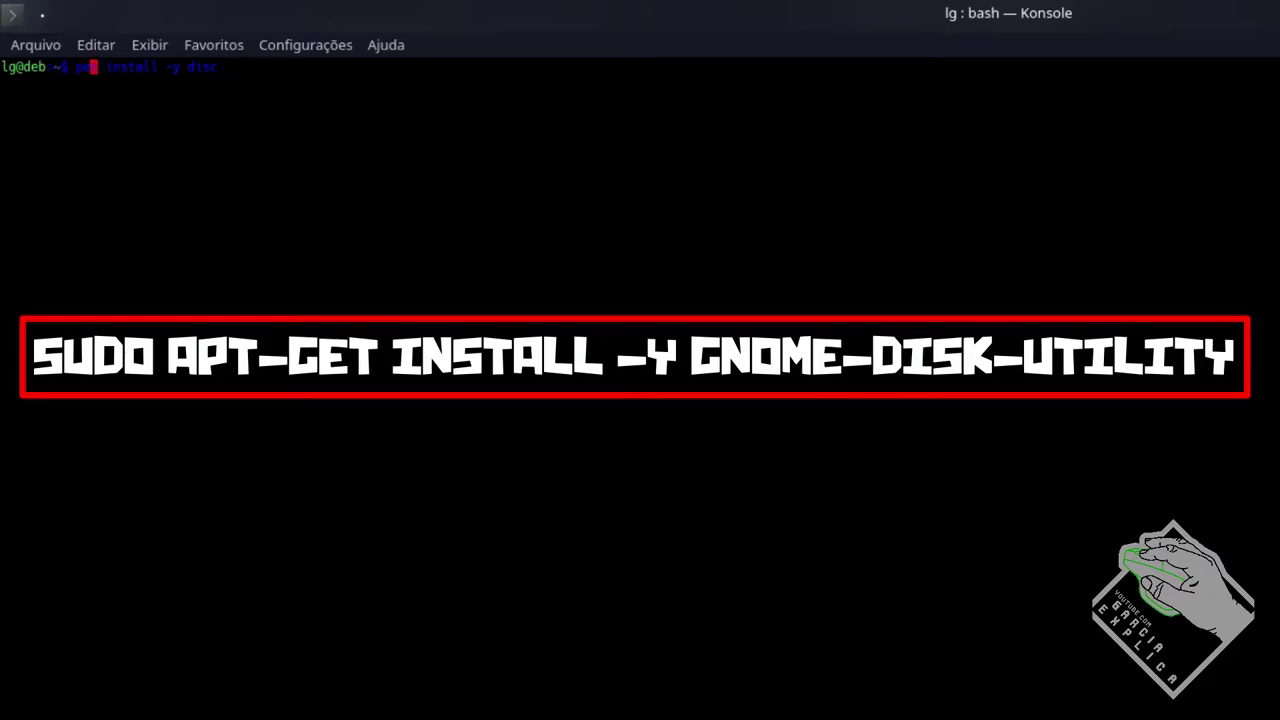
{"action": "type", "text": "t"}
Compose 'sudo apt install -y gnome-disk-utility' using Tab completion for the package name
{"action": "key", "text": "Home"}
{"action": "type", "text": "sudo a"}
{"action": "key", "text": "End"}
{"action": "key", "text": "Tab"}
{"action": "key", "text": "Tab"}
{"action": "key", "text": "Tab"}
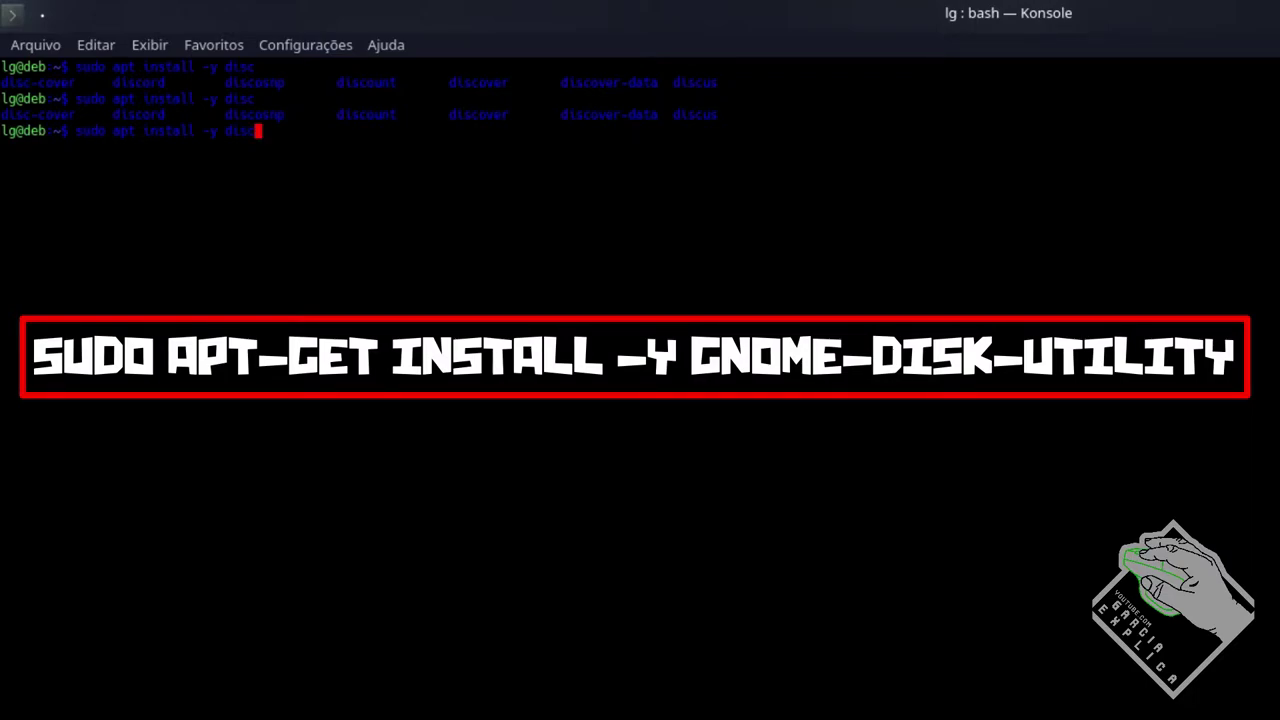
{"action": "type", "text": "o"}
{"action": "key", "text": "Tab"}
{"action": "key", "text": "Tab"}
{"action": "key", "text": "BackSpace"}
{"action": "key", "text": "BackSpace"}
{"action": "key", "text": "BackSpace"}
{"action": "key", "text": "BackSpace"}
{"action": "key", "text": "BackSpace"}
{"action": "type", "text": "gno"}
{"action": "type", "text": "nome"}
{"action": "key", "text": "Tab"}
{"action": "key", "text": "Tab"}
{"action": "type", "text": "nome"}
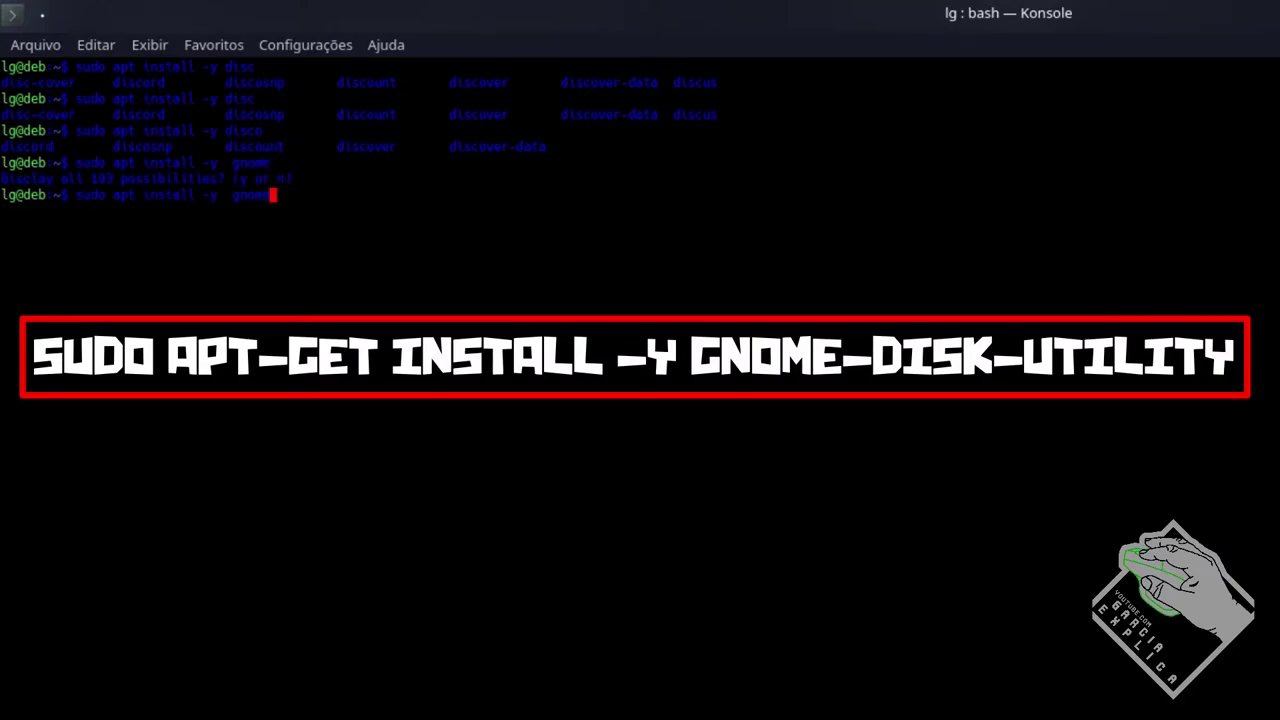
{"action": "type", "text": "-d"}
{"action": "key", "text": "Tab"}
{"action": "key", "text": "Tab"}
{"action": "key", "text": "Tab"}
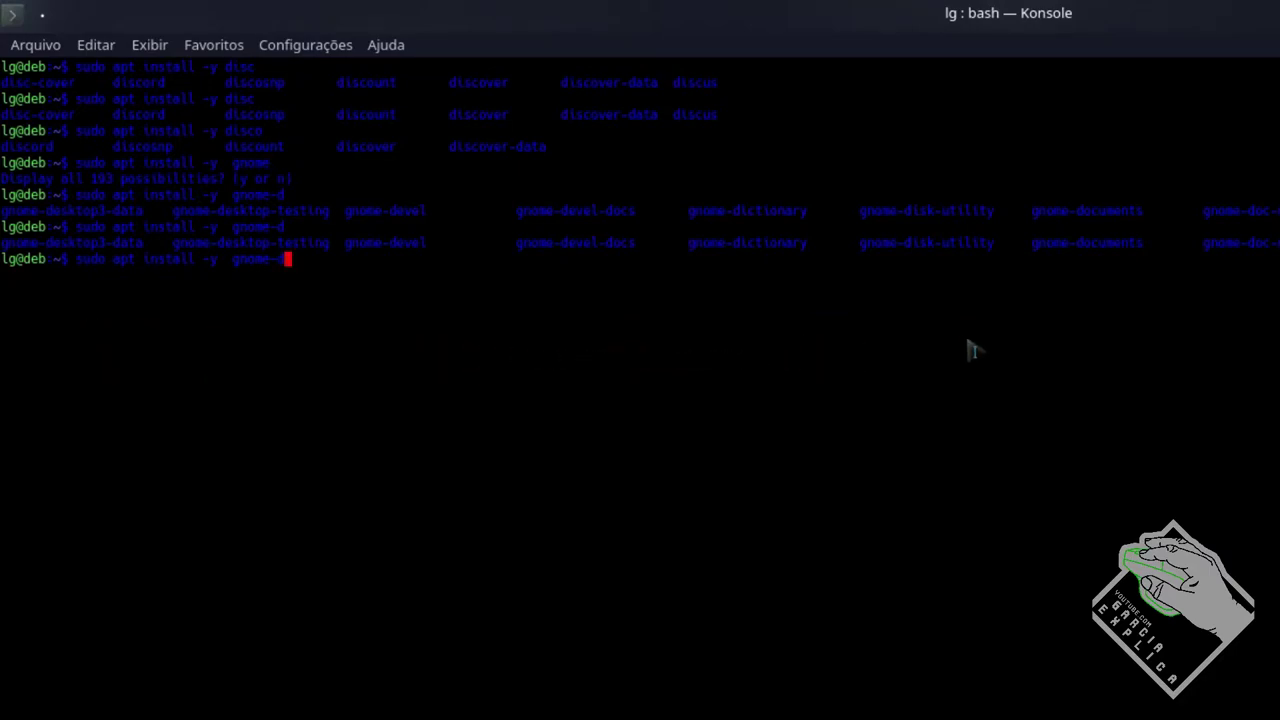
{"action": "type", "text": "isk"}
{"action": "key", "text": "Tab"}
Run the install with the sudo password, then close the terminal once it reports newest version
{"action": "key", "text": "Return"}
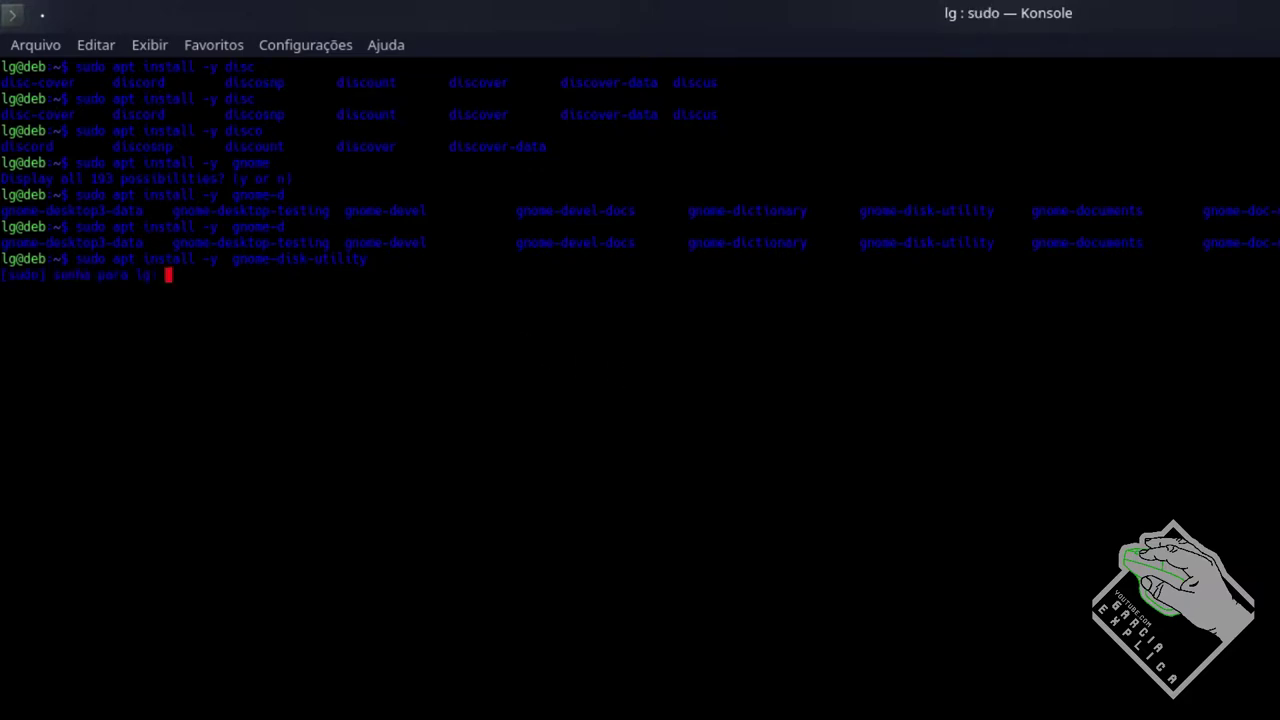
{"action": "key", "text": "Return"}
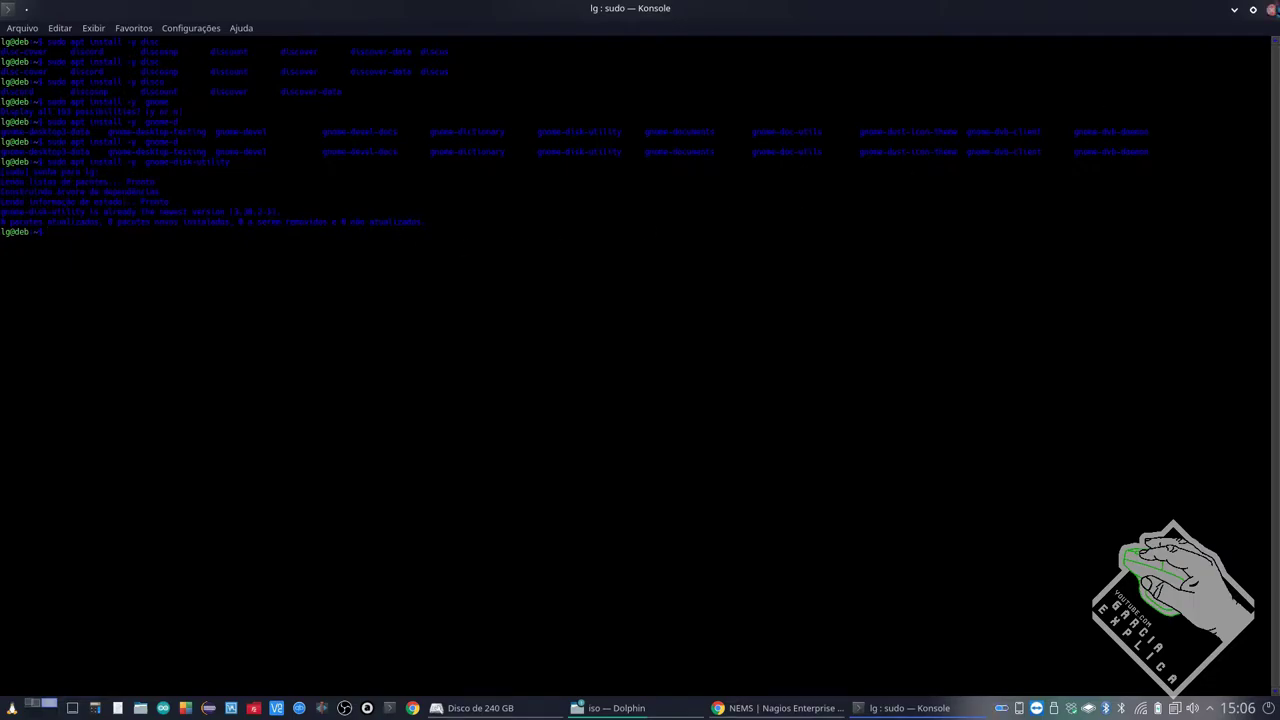
{"action": "left_click", "coordinate": [1268, 9]}
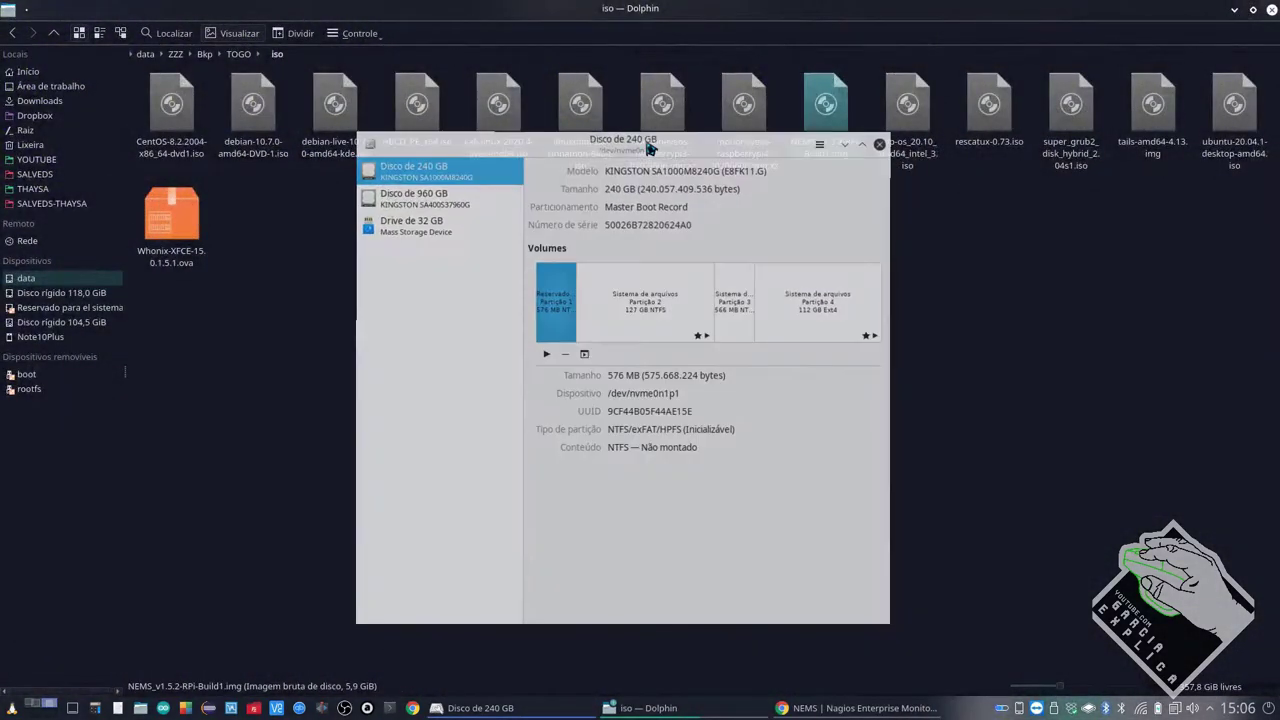
Compare the partitions of the 240 GB, 960 GB and 32 GB disks, ending on the 32 GB drive
{"action": "left_click", "coordinate": [414, 228]}
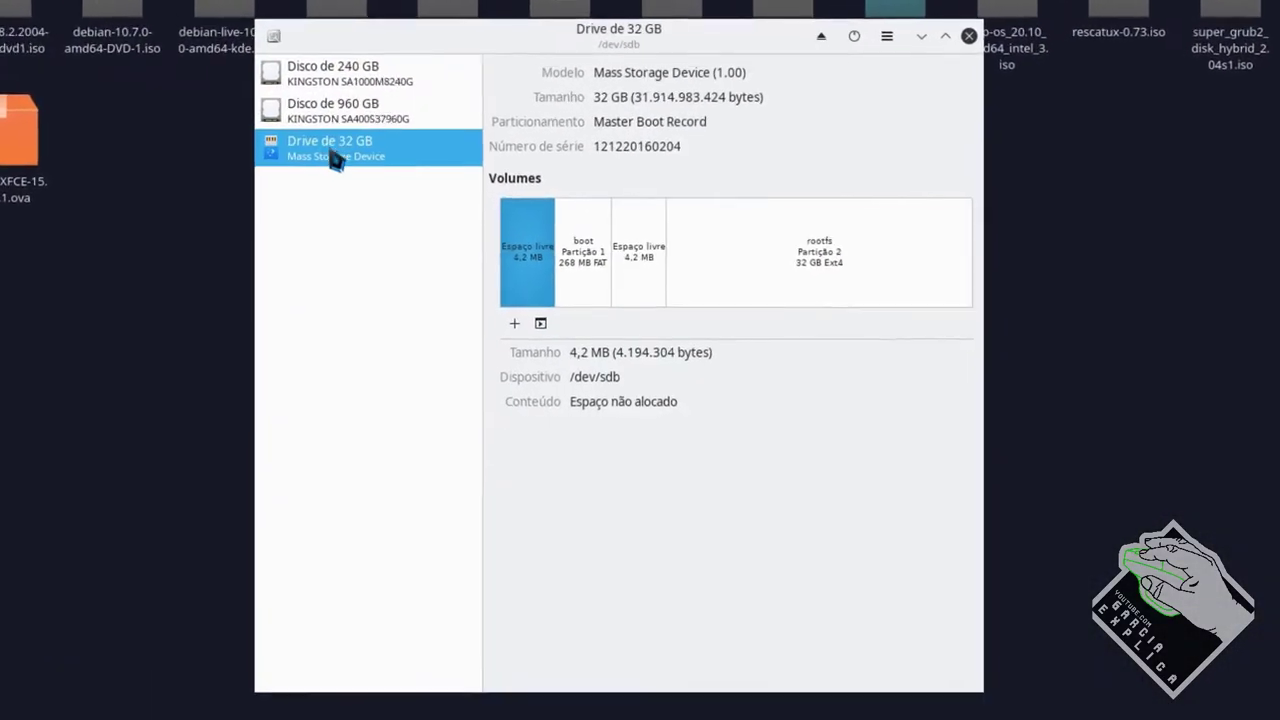
{"action": "left_click", "coordinate": [331, 112]}
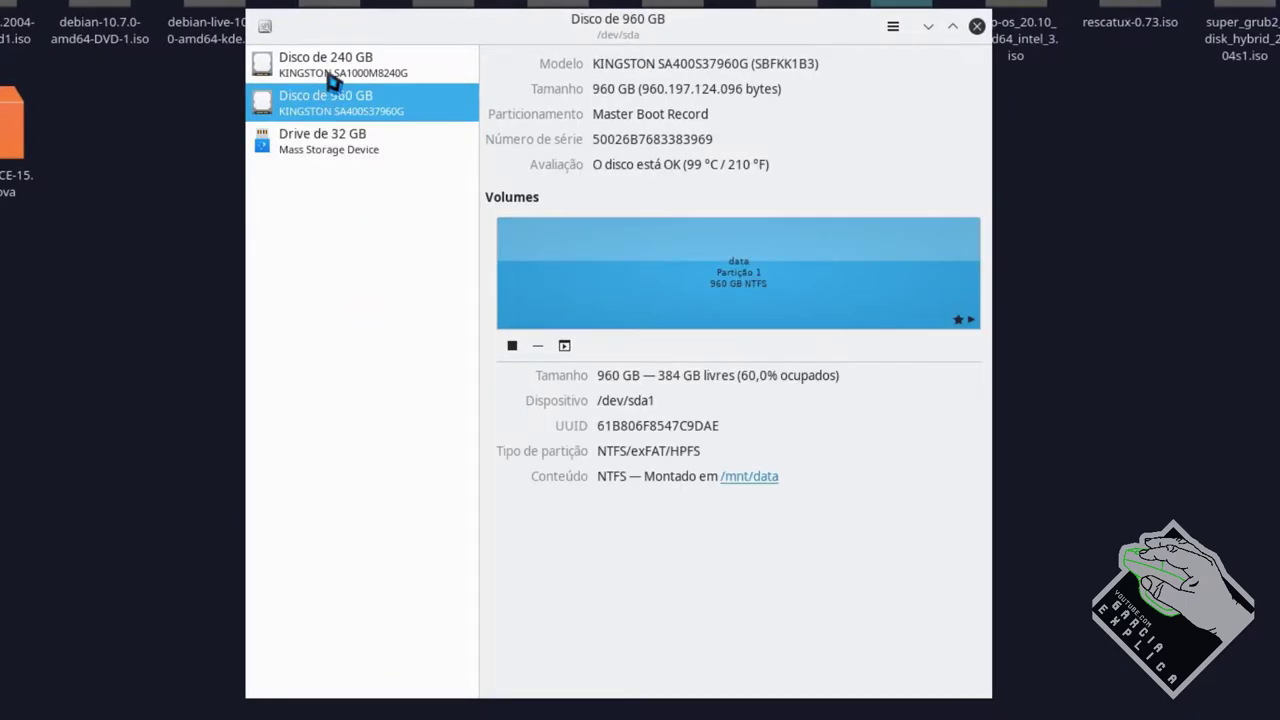
{"action": "left_click", "coordinate": [328, 78]}
{"action": "left_click", "coordinate": [317, 146]}
{"action": "left_click", "coordinate": [336, 76]}
{"action": "left_click", "coordinate": [328, 106]}
{"action": "left_click", "coordinate": [315, 146]}
{"action": "left_click", "coordinate": [325, 62]}
{"action": "left_click", "coordinate": [320, 98]}
{"action": "left_click", "coordinate": [328, 152]}
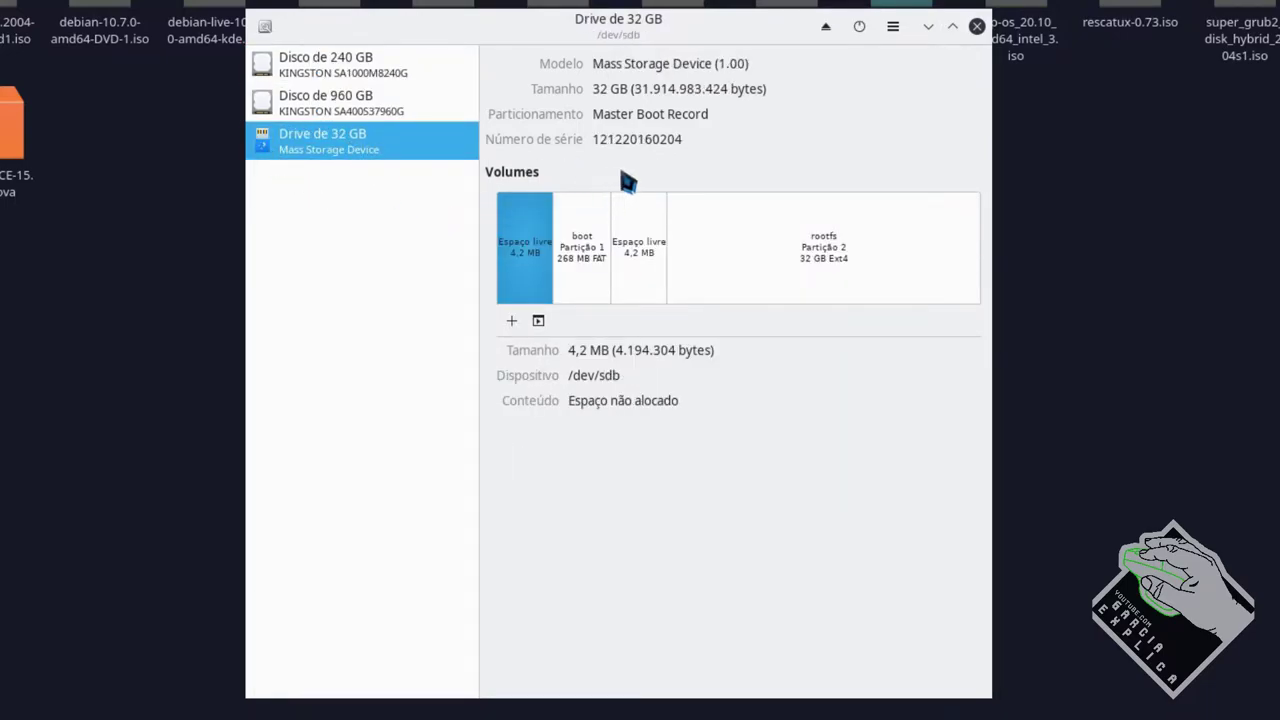
Confirm the drive is /dev/sdb and open Restore Disk Image for it
{"action": "left_click_drag", "start_coordinate": [621, 375], "coordinate": [566, 375]}
{"action": "left_click", "coordinate": [681, 376]}
{"action": "left_click", "coordinate": [893, 27]}
{"action": "left_click", "coordinate": [903, 116]}
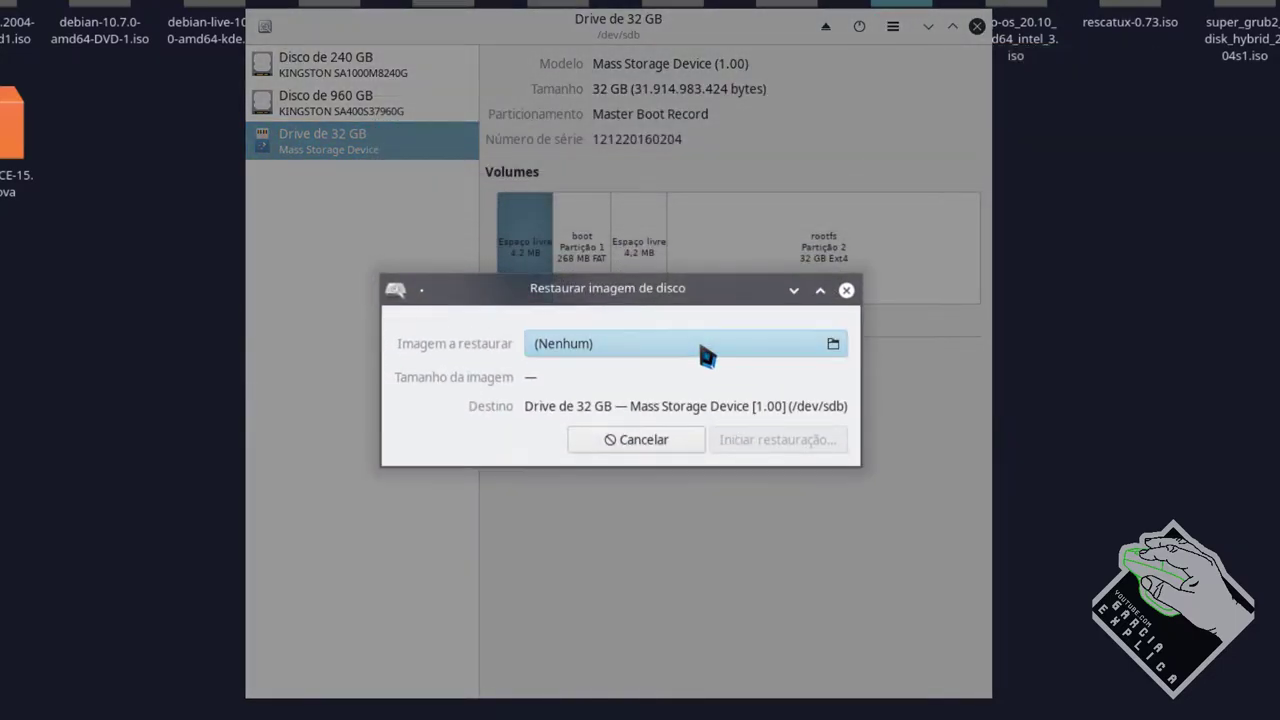
Choose NEMS_v1.5.2-RPi-Build1.img from ZZZ › Bkp › TOGO › iso as the restore image
{"action": "left_click", "coordinate": [700, 350]}
{"action": "left_click", "coordinate": [468, 55]}
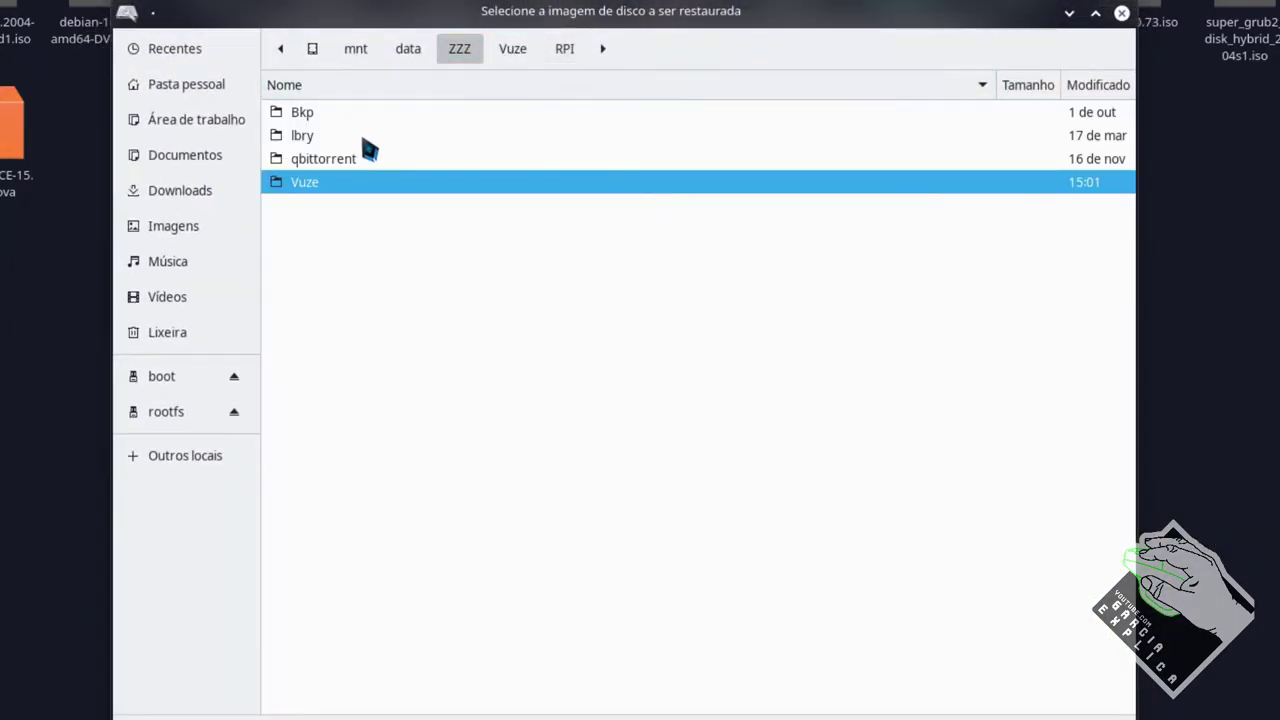
{"action": "double_click", "coordinate": [342, 112]}
{"action": "double_click", "coordinate": [313, 138]}
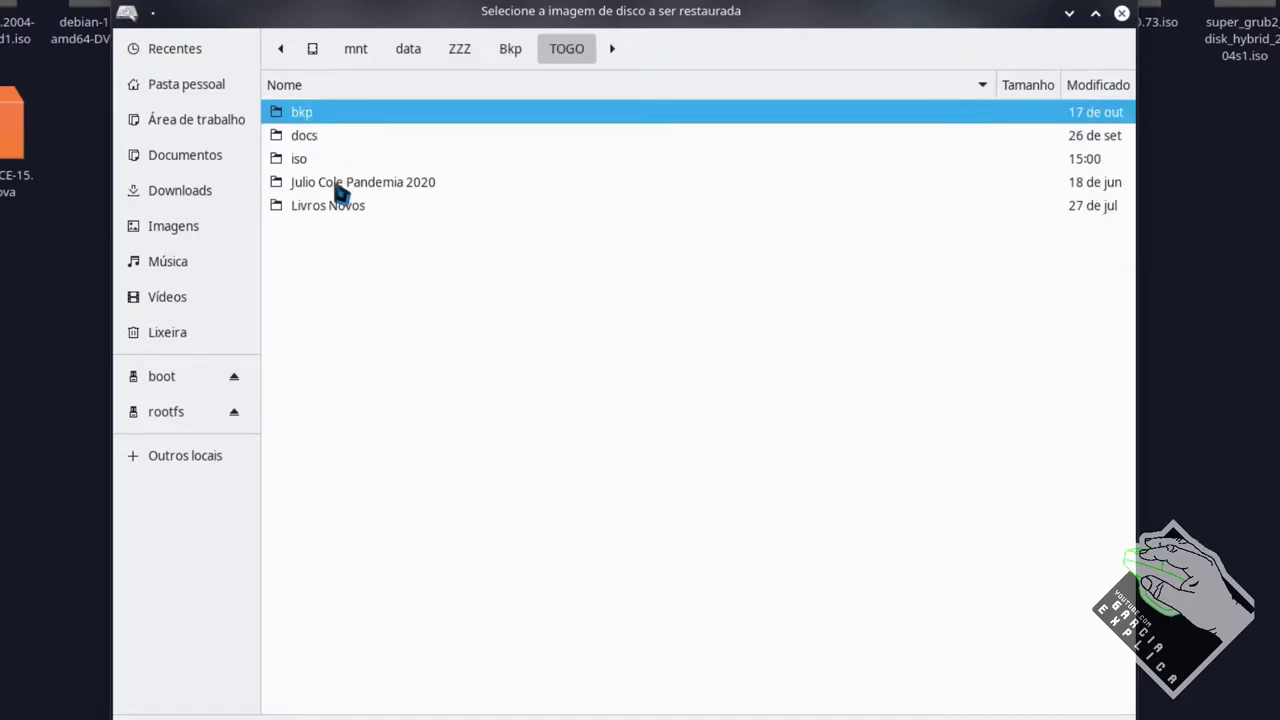
{"action": "key", "text": "Return"}
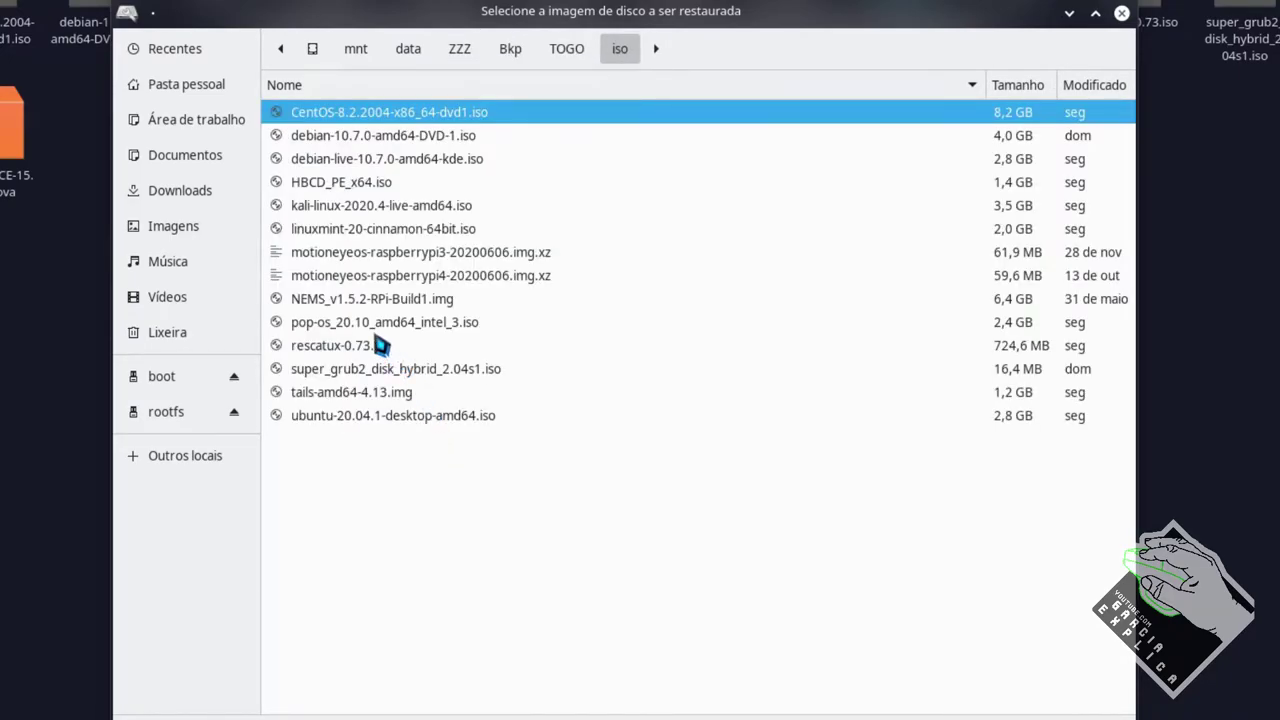
{"action": "double_click", "coordinate": [356, 302]}
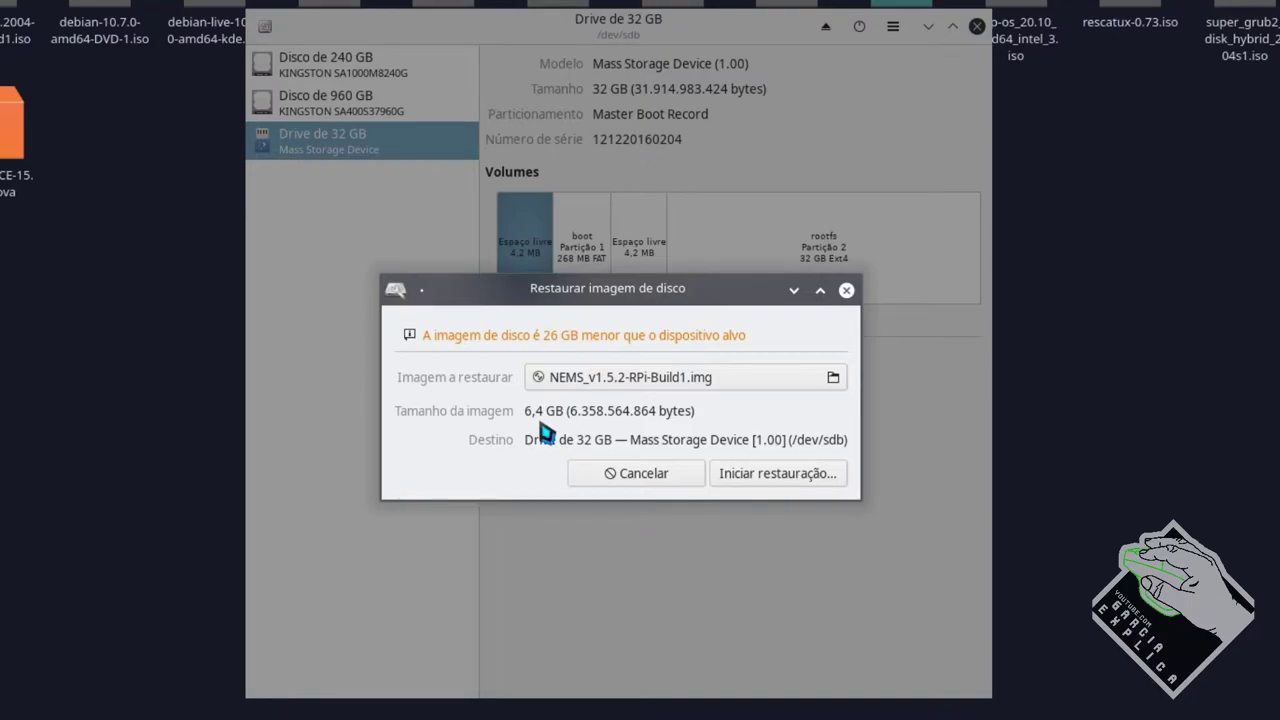
Check the 6,4 GB image size and cancel the restore without writing
{"action": "left_click_drag", "start_coordinate": [545, 414], "coordinate": [522, 416]}
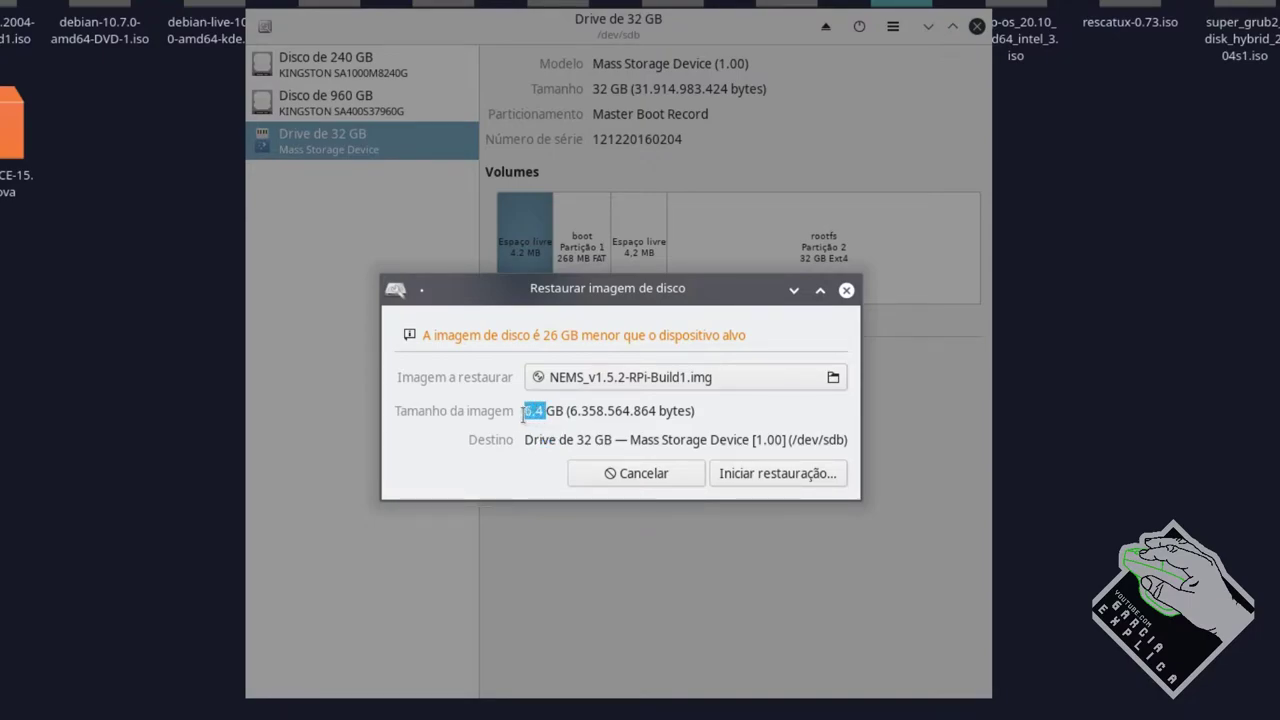
{"action": "left_click", "coordinate": [576, 418]}
{"action": "left_click", "coordinate": [664, 478]}
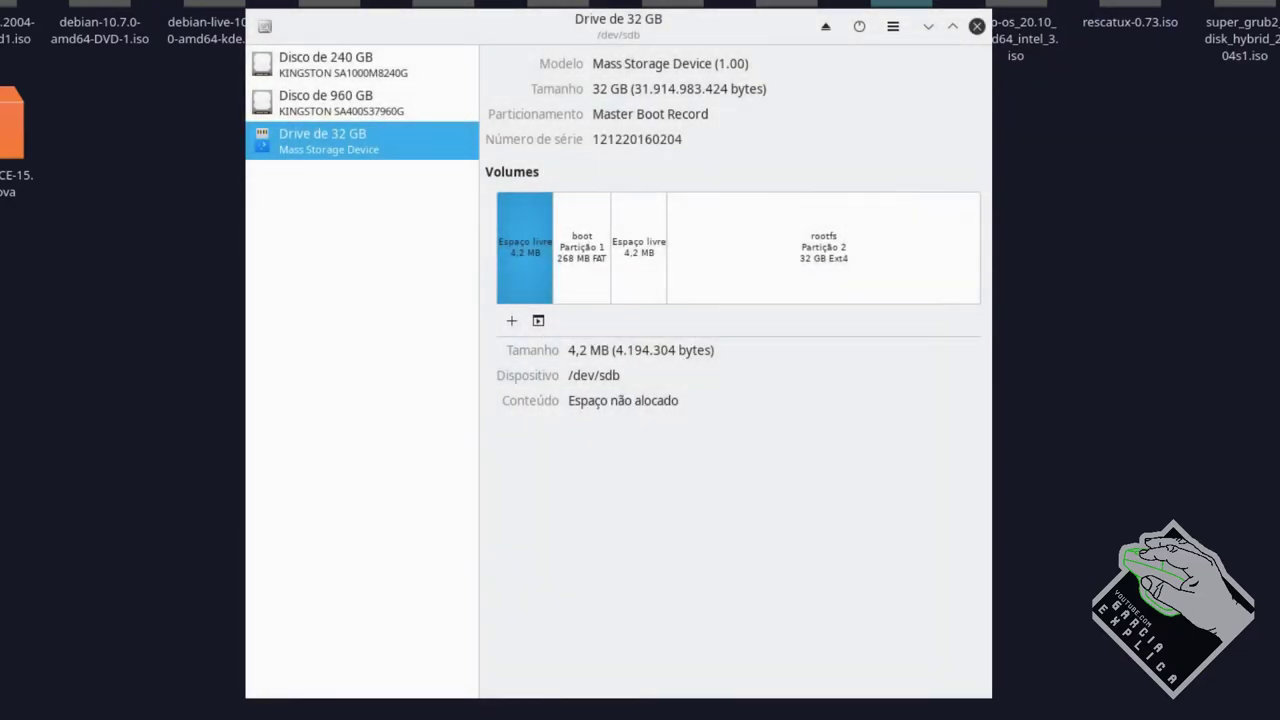
Inspect the 32 GB drive's boot, rootfs and free-space blocks one by one
{"action": "left_click", "coordinate": [739, 278]}
{"action": "left_click", "coordinate": [576, 277]}
{"action": "left_click", "coordinate": [525, 276]}
{"action": "left_click", "coordinate": [680, 278]}
{"action": "left_click", "coordinate": [642, 277]}
{"action": "left_click", "coordinate": [590, 277]}
{"action": "left_click", "coordinate": [546, 277]}
{"action": "left_click", "coordinate": [712, 277]}
{"action": "left_click", "coordinate": [640, 277]}
{"action": "left_click", "coordinate": [587, 277]}
{"action": "left_click", "coordinate": [534, 272]}
{"action": "left_click", "coordinate": [720, 264]}
{"action": "left_click", "coordinate": [651, 264]}
{"action": "left_click", "coordinate": [566, 264]}
{"action": "left_click", "coordinate": [522, 269]}
{"action": "left_click", "coordinate": [740, 261]}
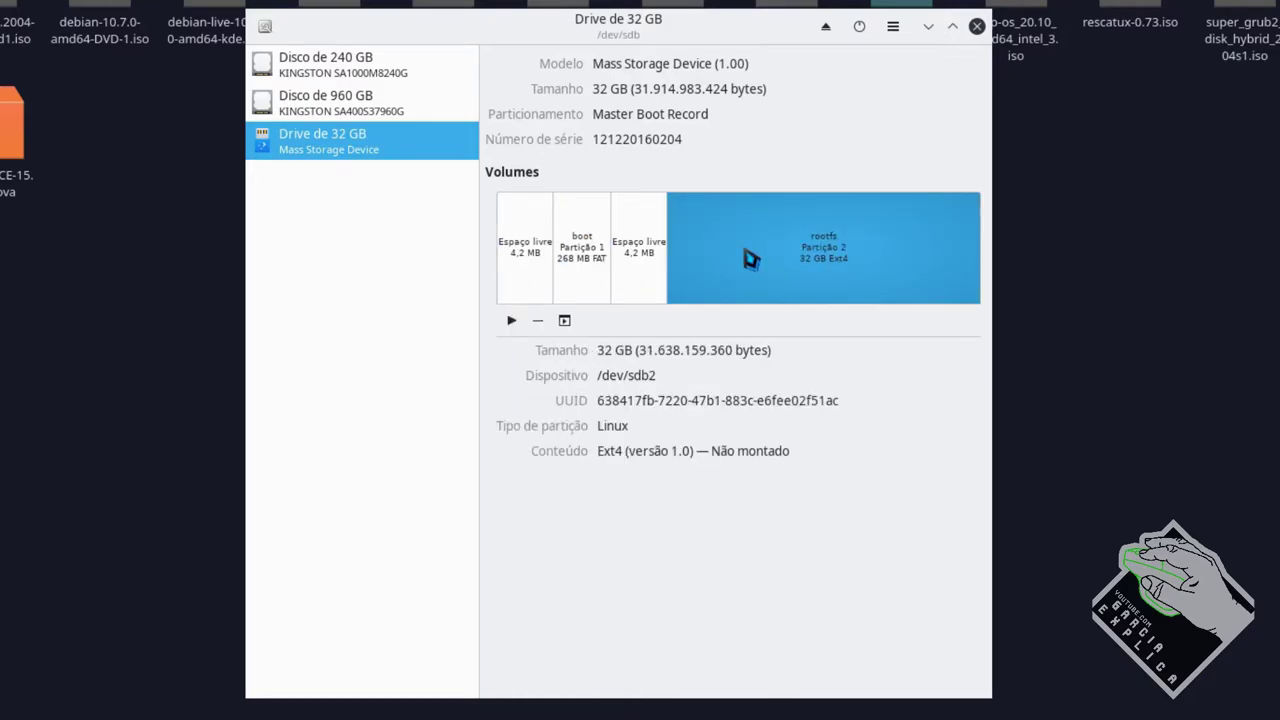
{"action": "left_click", "coordinate": [533, 270]}
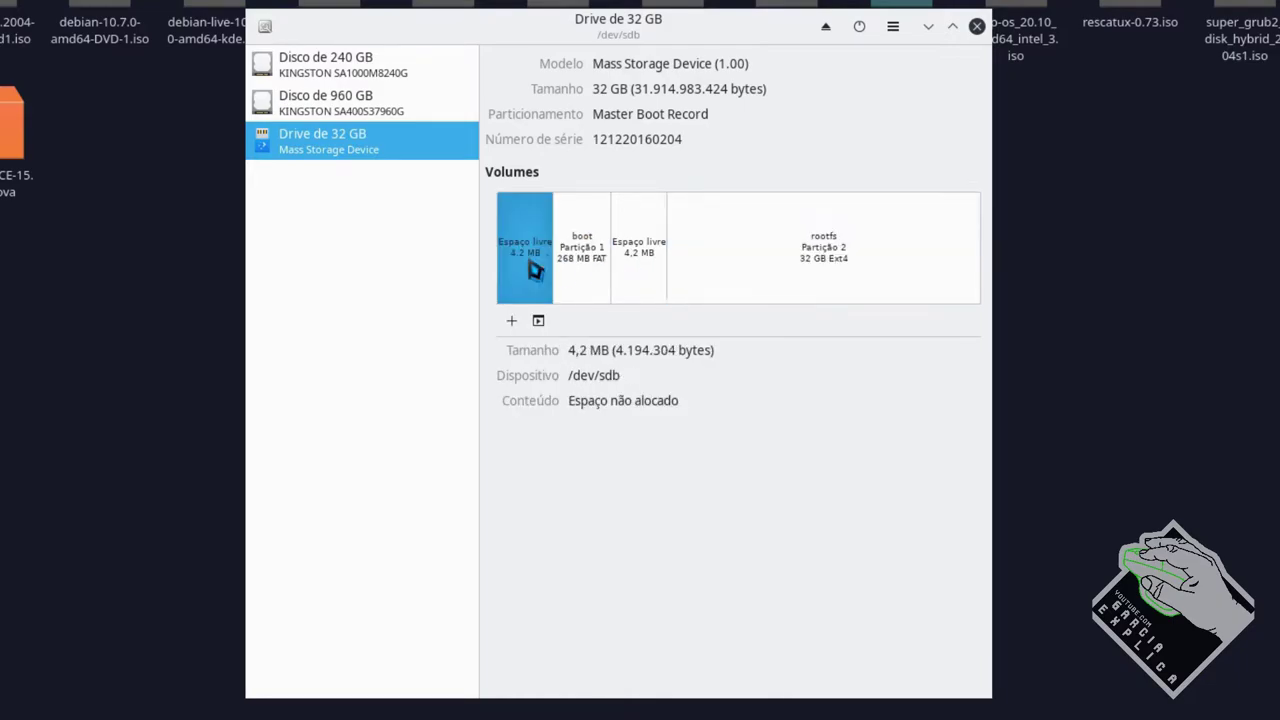
{"action": "left_click", "coordinate": [630, 256]}
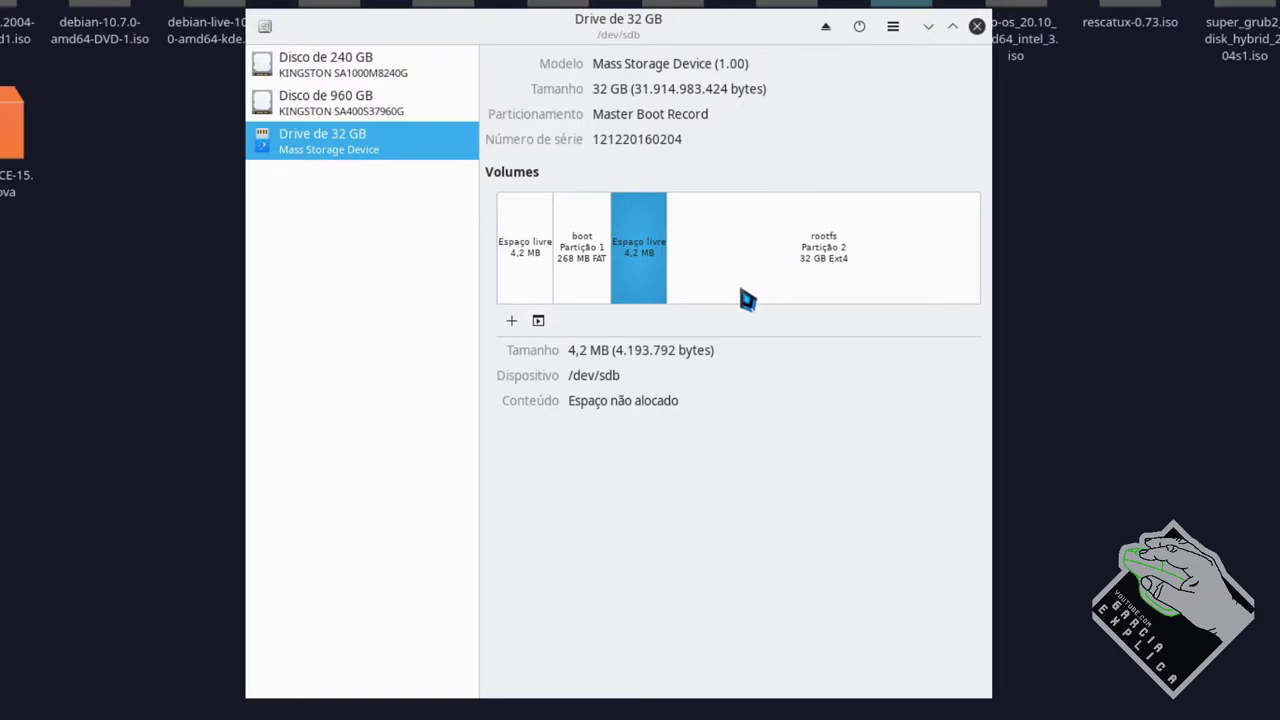
{"action": "left_click", "coordinate": [786, 275]}
{"action": "left_click", "coordinate": [628, 258]}
{"action": "left_click", "coordinate": [578, 260]}
{"action": "left_click", "coordinate": [530, 262]}
{"action": "left_click", "coordinate": [708, 255]}
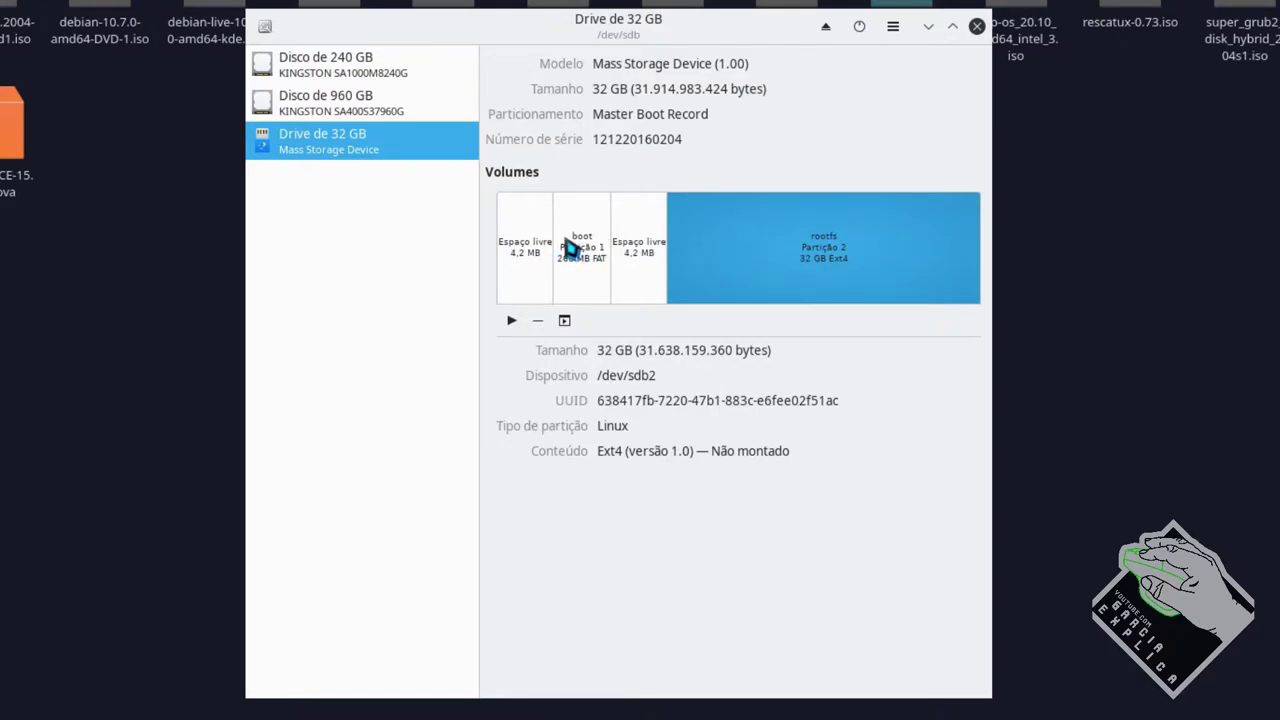
Select the first free-space block and open Restore Disk Image for the drive
{"action": "left_click", "coordinate": [540, 250]}
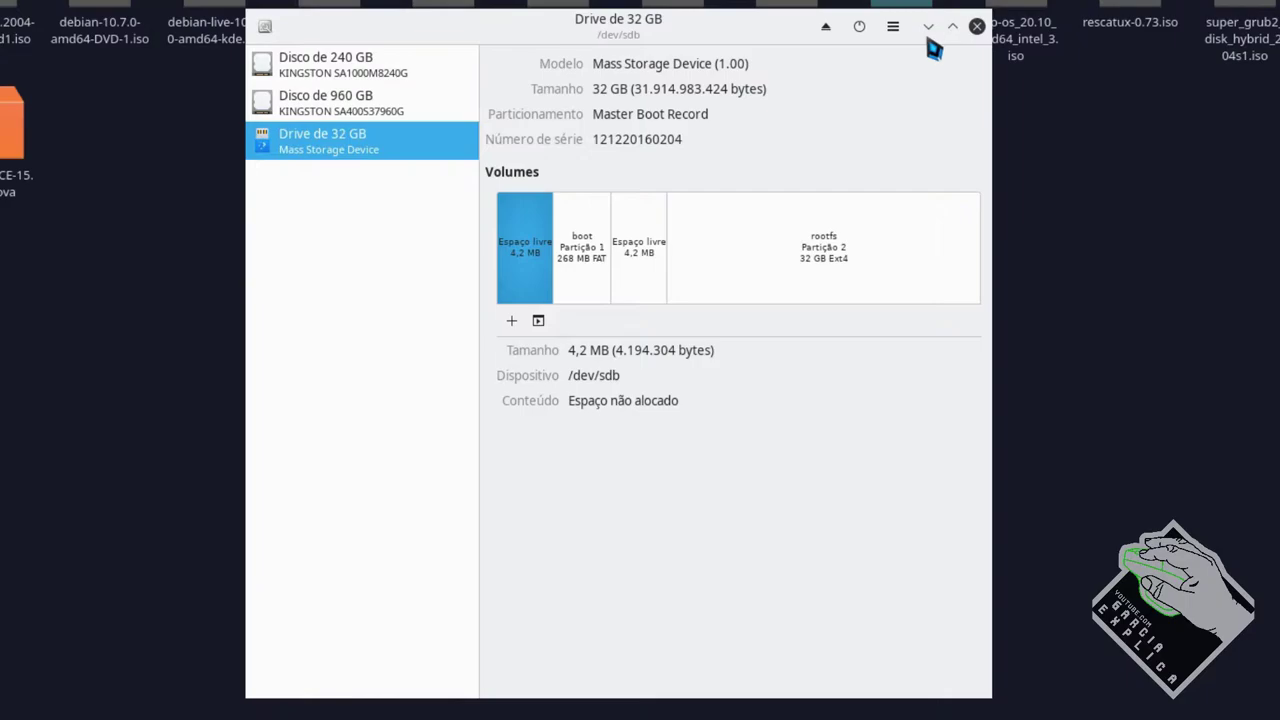
{"action": "left_click", "coordinate": [893, 26]}
{"action": "left_click", "coordinate": [1000, 114]}
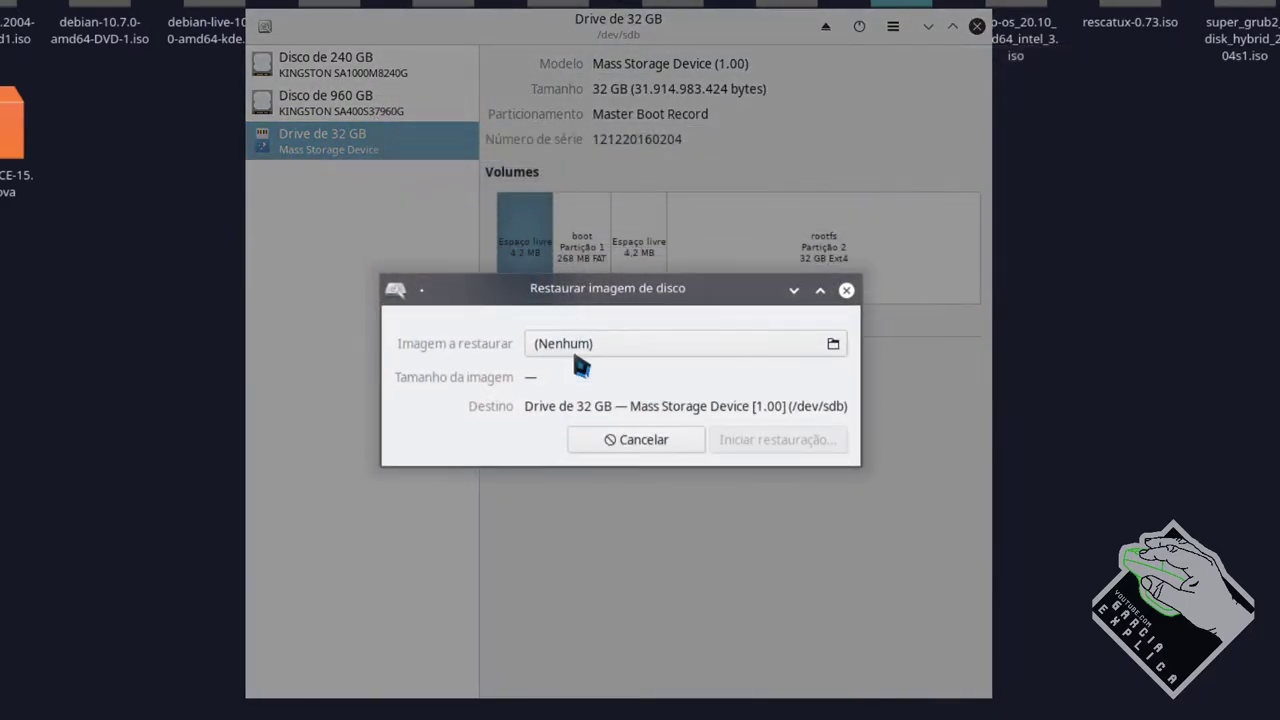
Choose NEMS_v1.5.2-RPi-Build1.img from ZZZ › Bkp › TOGO › iso as the restore image
{"action": "left_click", "coordinate": [750, 345]}
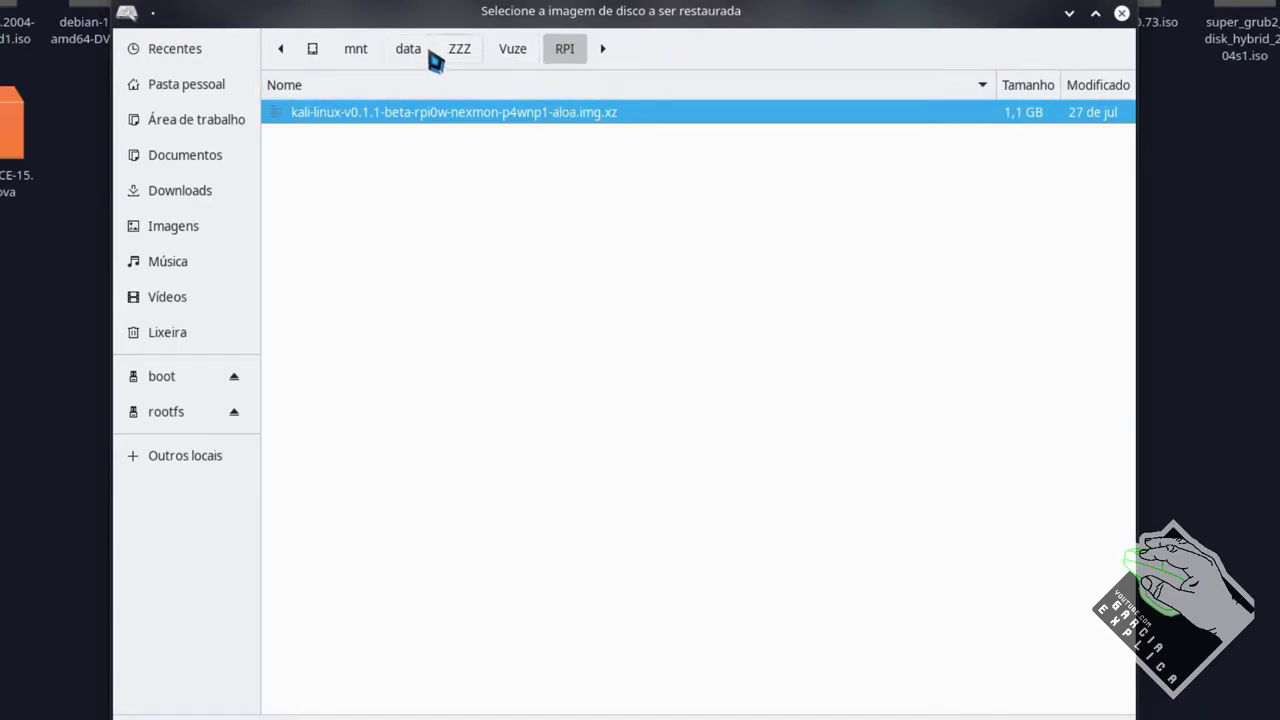
{"action": "left_click", "coordinate": [459, 49]}
{"action": "double_click", "coordinate": [314, 116]}
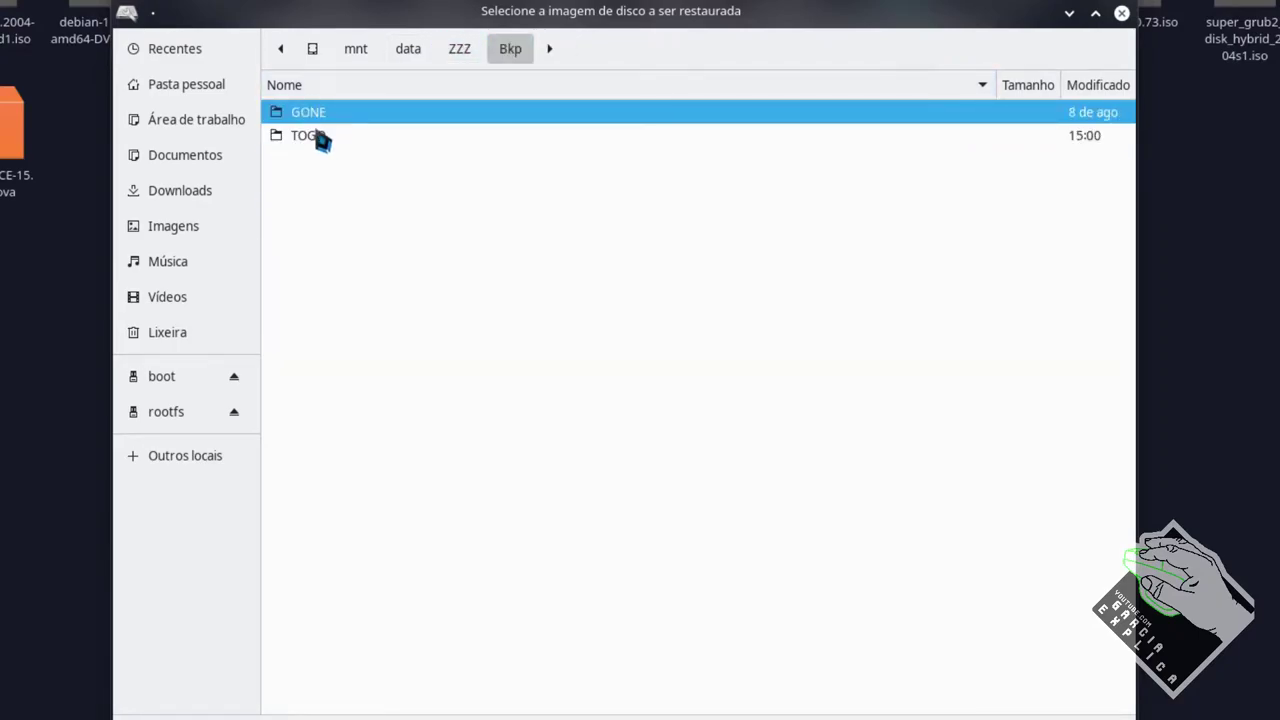
{"action": "double_click", "coordinate": [318, 136]}
{"action": "left_click", "coordinate": [323, 163]}
{"action": "double_click", "coordinate": [324, 163]}
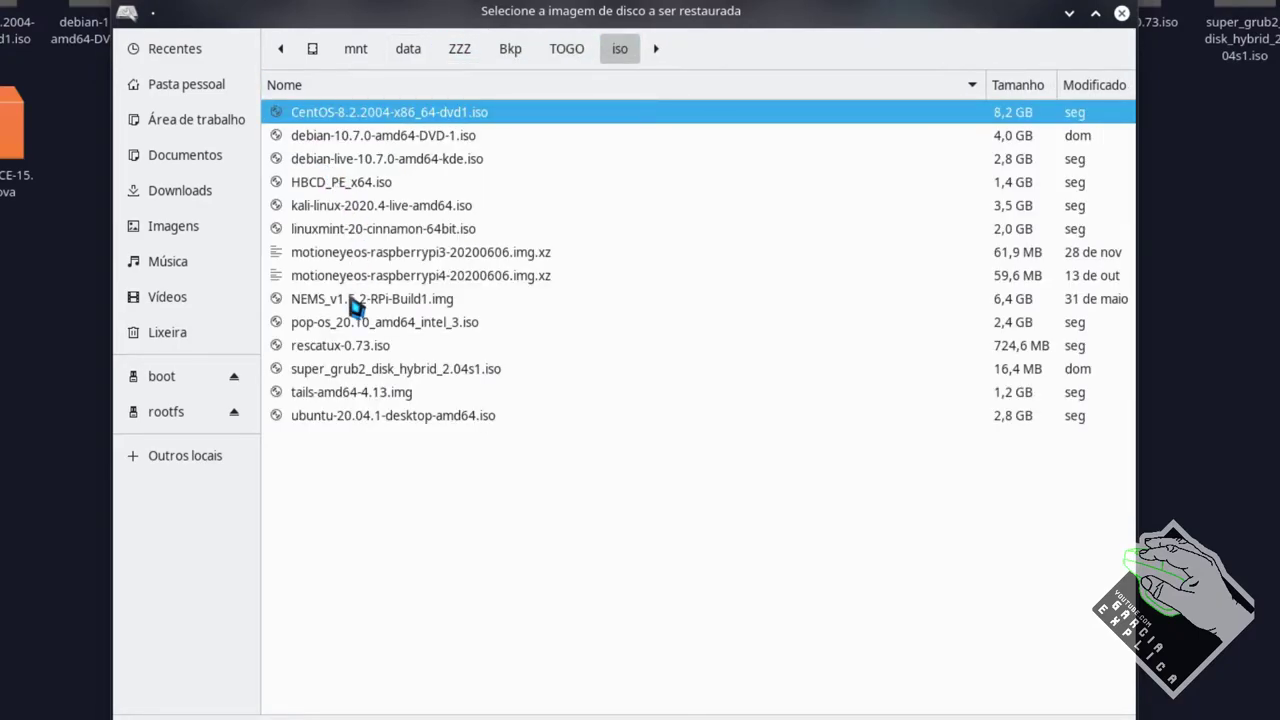
{"action": "double_click", "coordinate": [368, 300]}
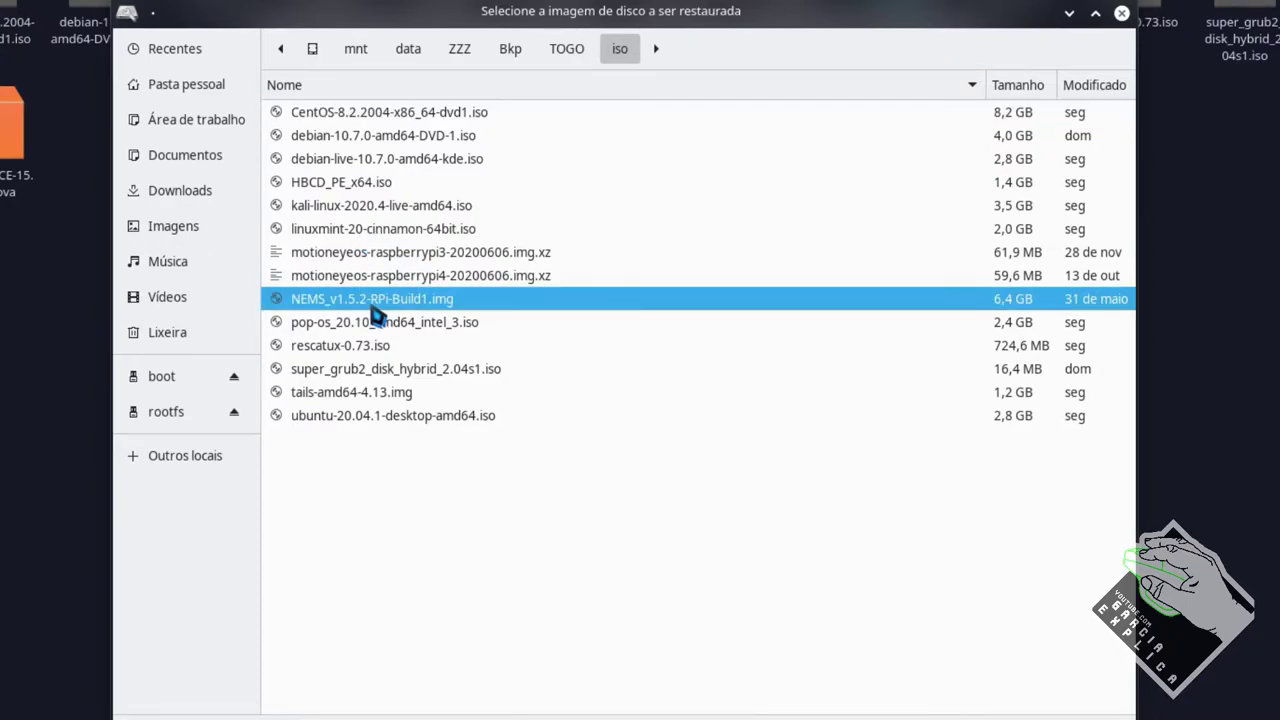
Start the restoration, confirm Restaurar, and close the Disks window
{"action": "left_click", "coordinate": [757, 482]}
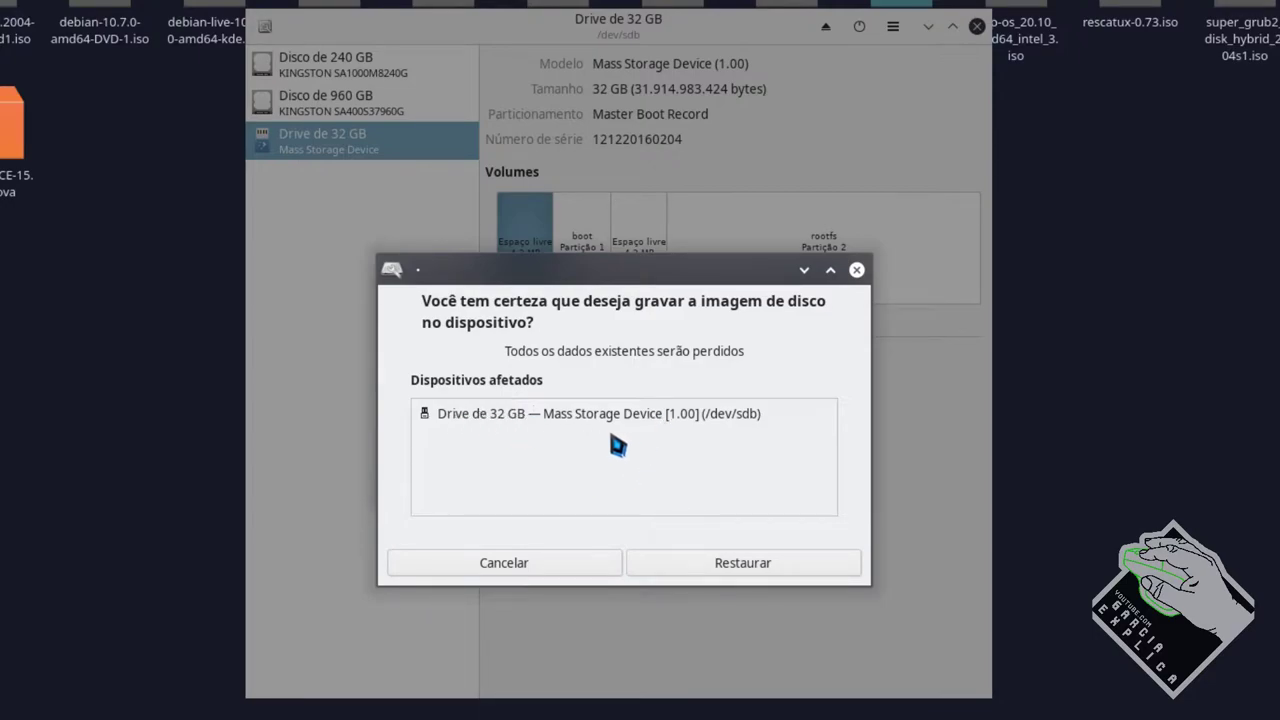
{"action": "left_click", "coordinate": [530, 565]}
{"action": "left_click", "coordinate": [977, 26]}
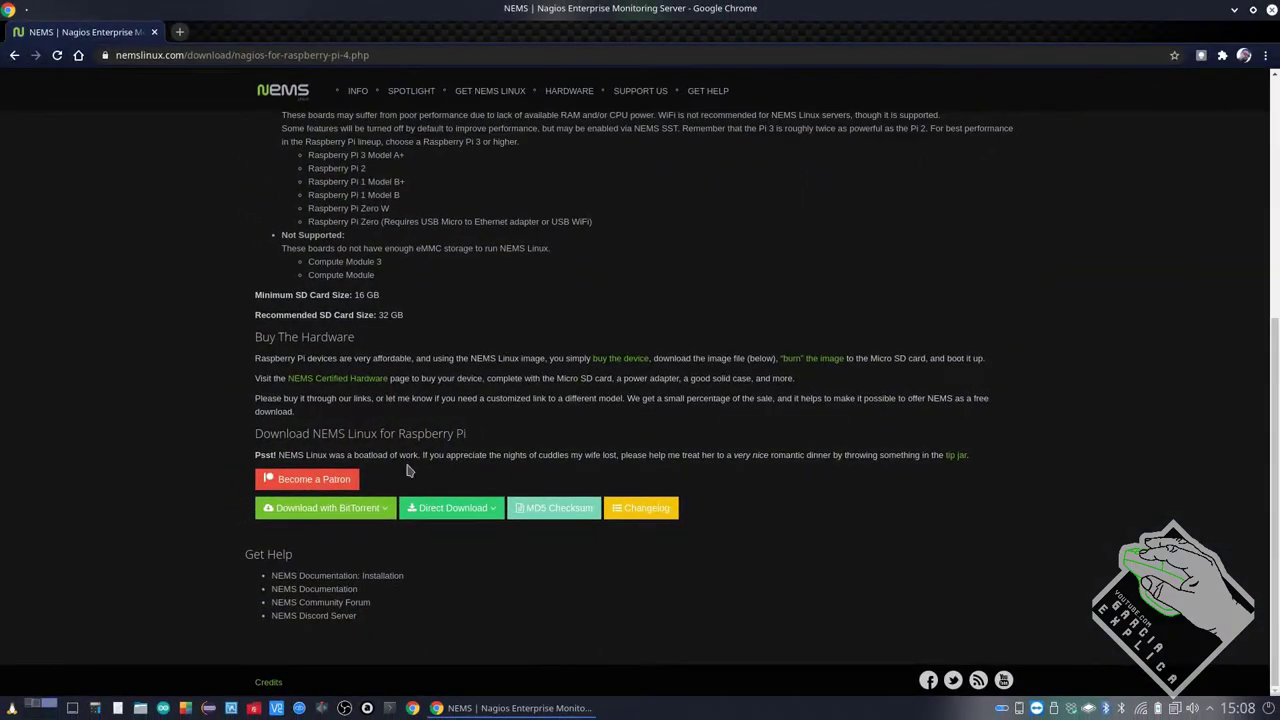
Launch Angry IP Scanner, scan 192.168.1.0–255, and select nems.local at 192.168.1.104
{"action": "key", "text": "super"}
{"action": "type", "text": "angry"}
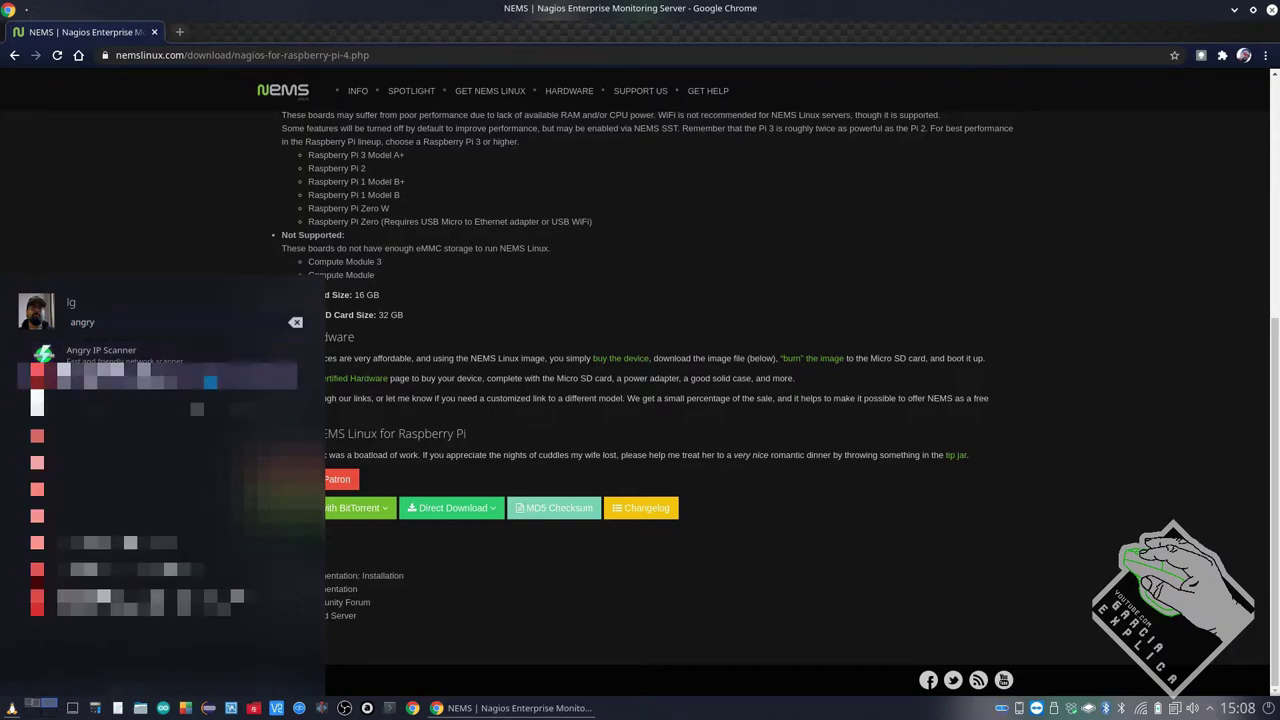
{"action": "left_click", "coordinate": [190, 362]}
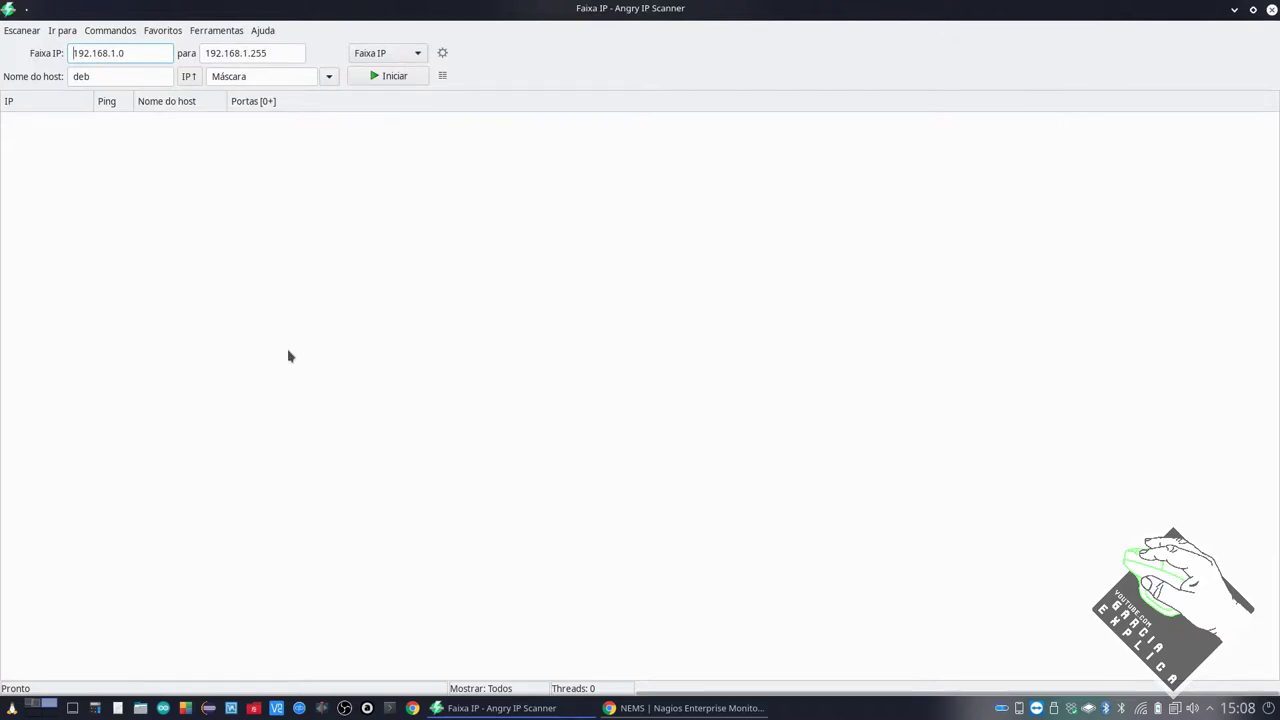
{"action": "left_click", "coordinate": [388, 76]}
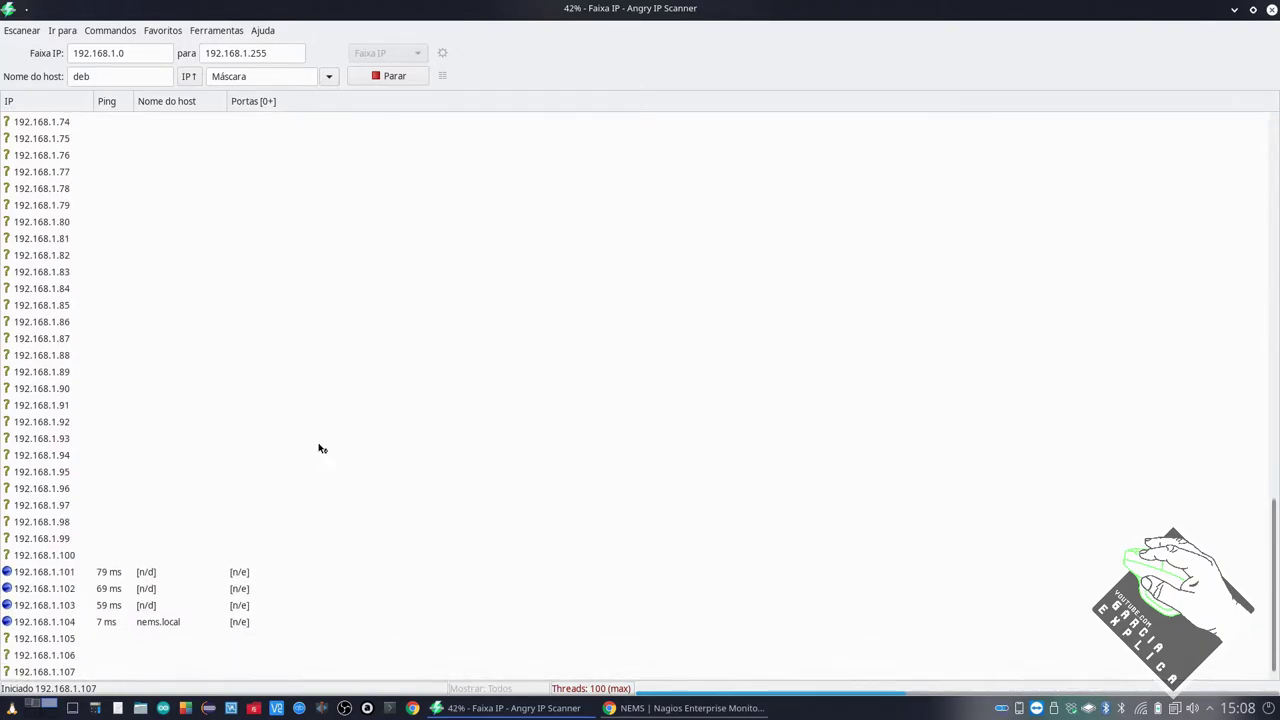
{"action": "left_click", "coordinate": [58, 623]}
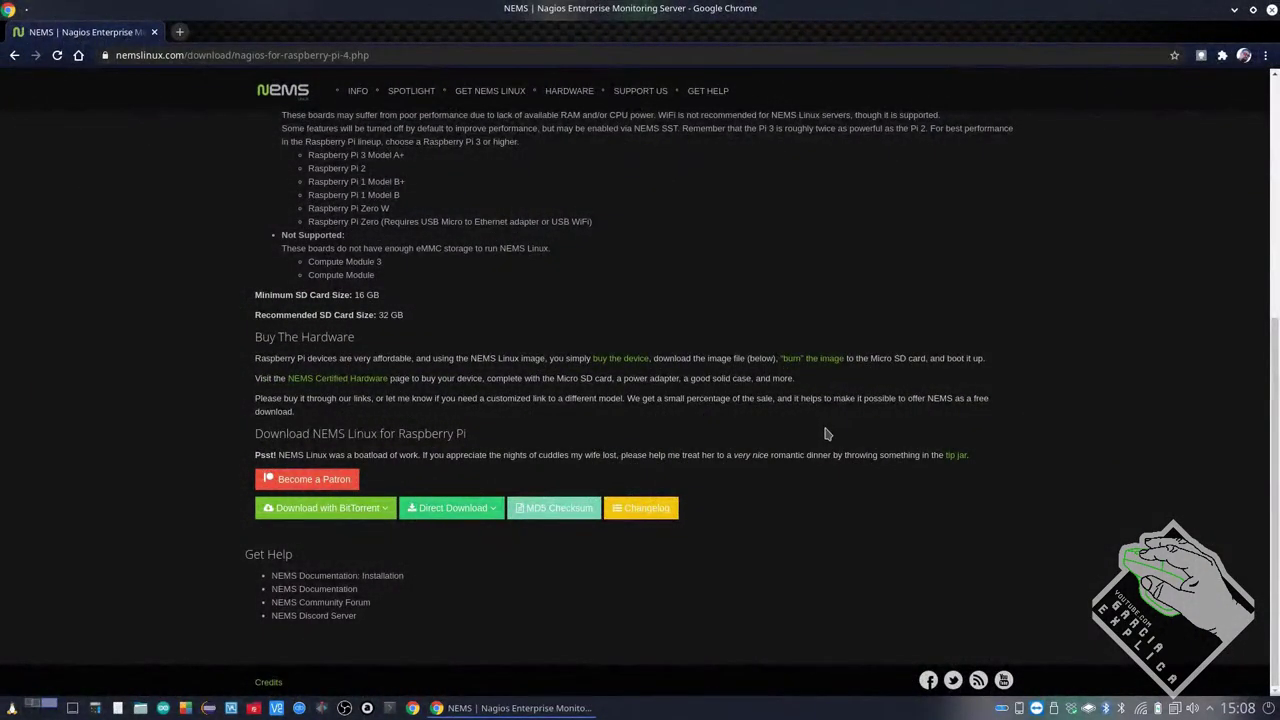
Load 192.168.1.104 in Chrome and select the 'sudo nems-init' instruction text
{"action": "key", "text": "ctrl+alt+t"}
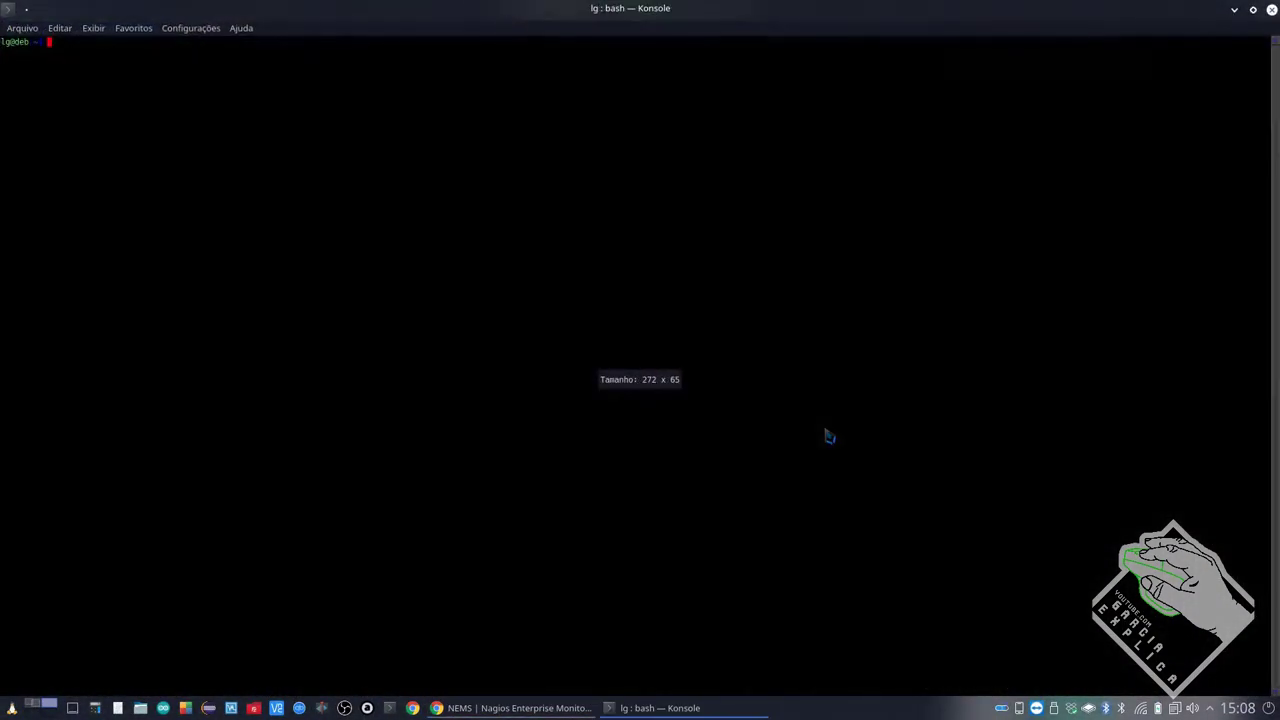
{"action": "key", "text": "alt+Tab"}
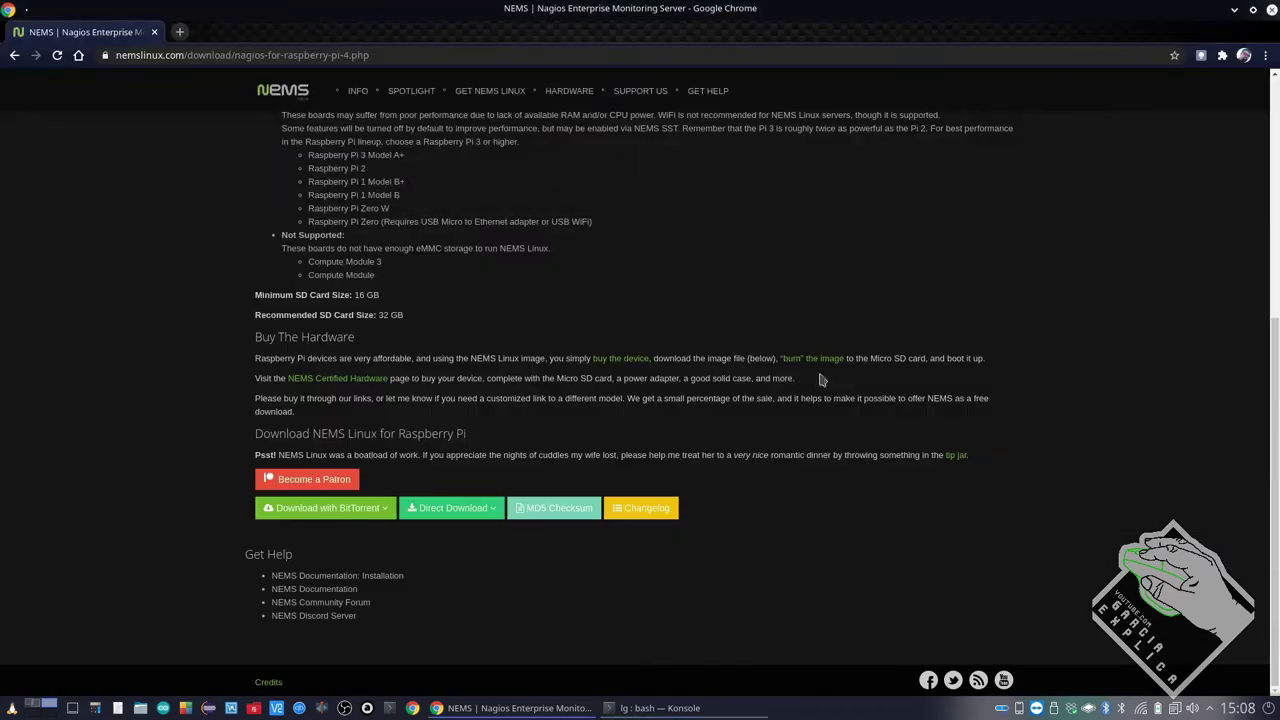
{"action": "left_click", "coordinate": [404, 55]}
{"action": "type", "text": "192"}
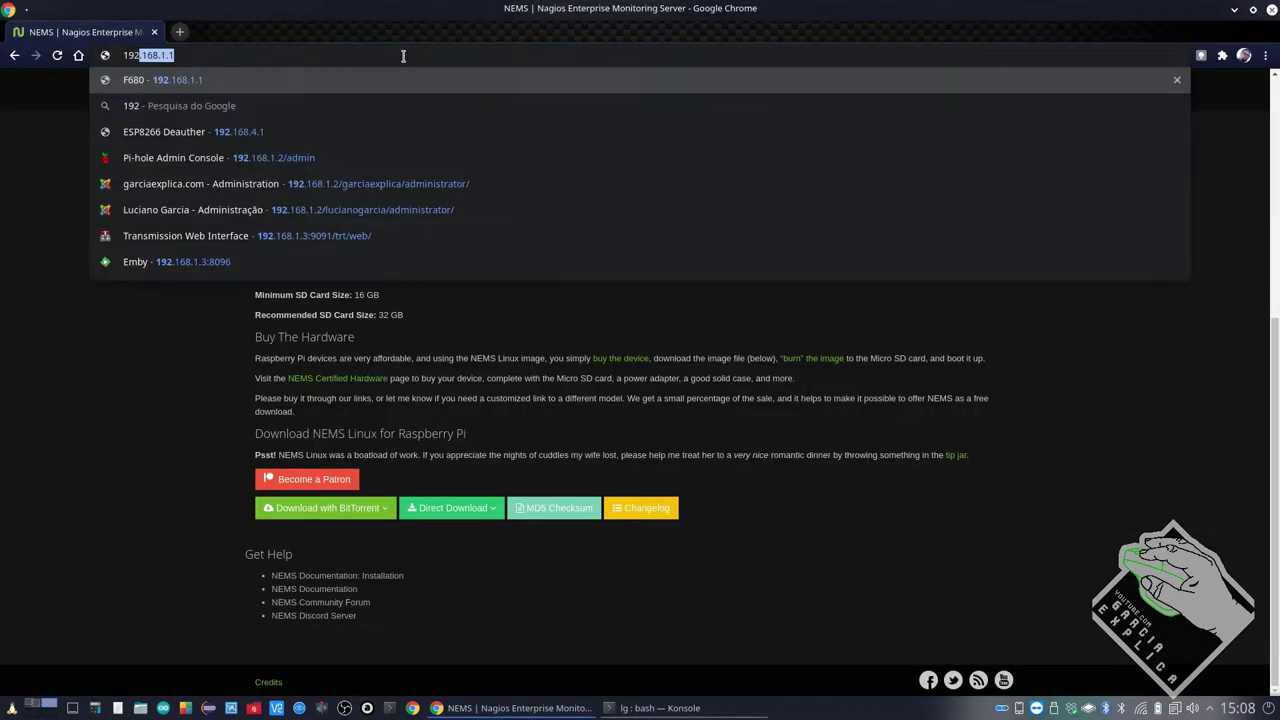
{"action": "type", "text": ".168.1.104"}
{"action": "key", "text": "Return"}
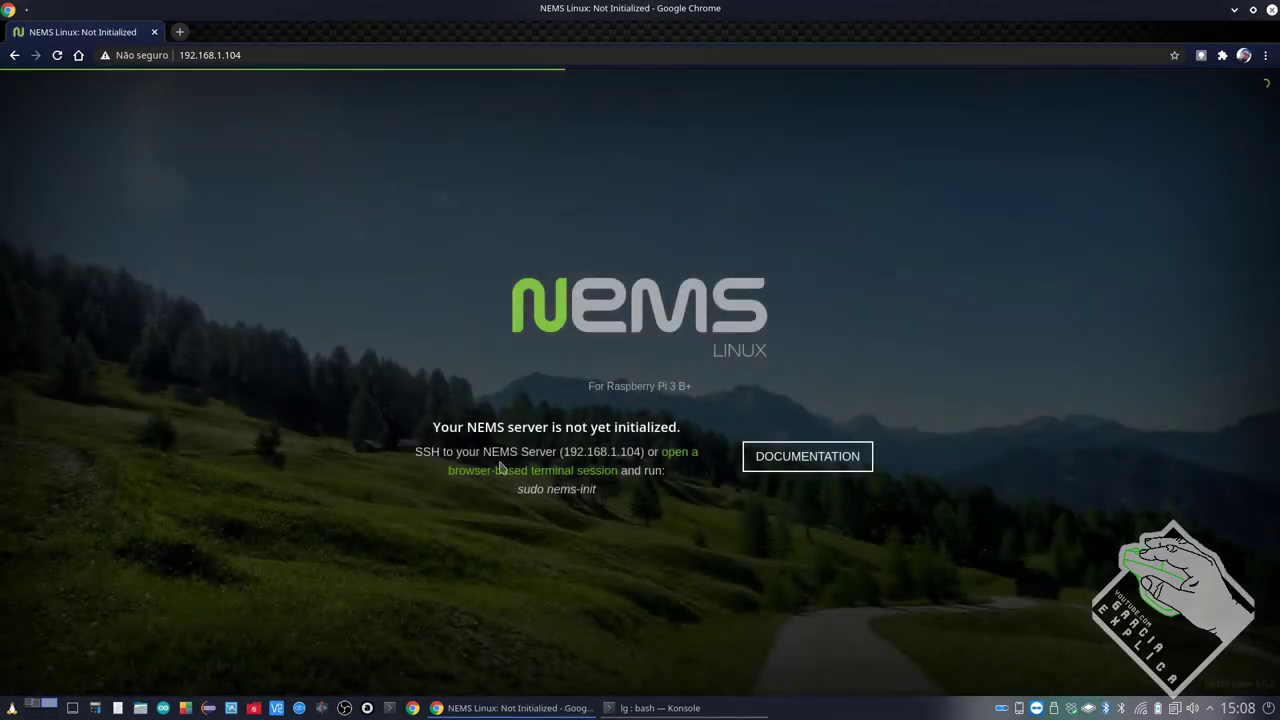
{"action": "left_click_drag", "start_coordinate": [512, 500], "coordinate": [609, 494]}
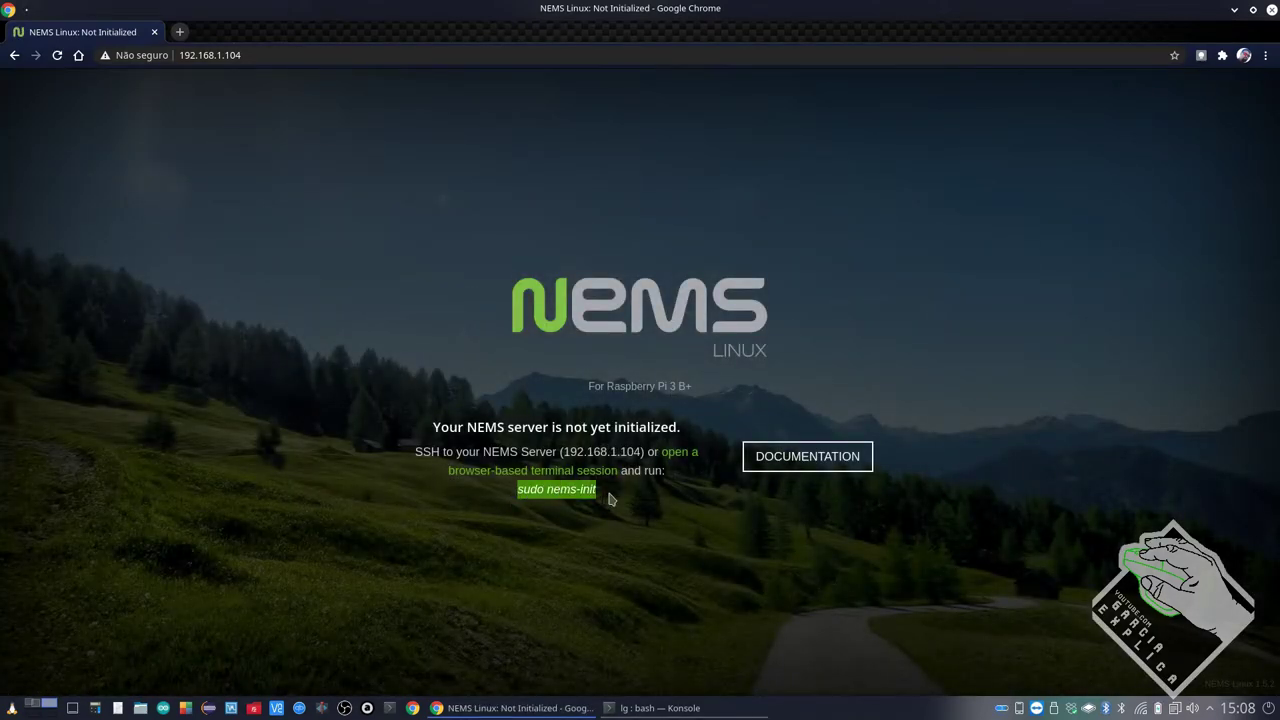
{"action": "left_click", "coordinate": [655, 708]}
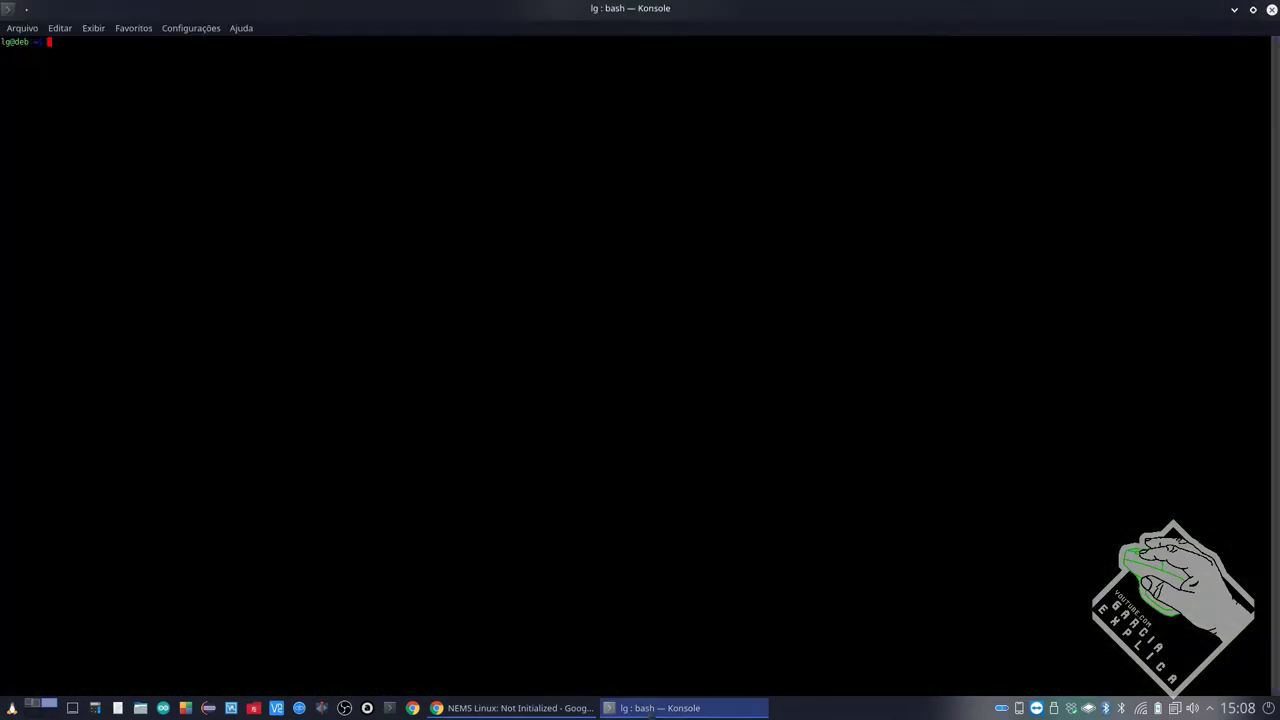
{"action": "type", "text": "ssh nems"}
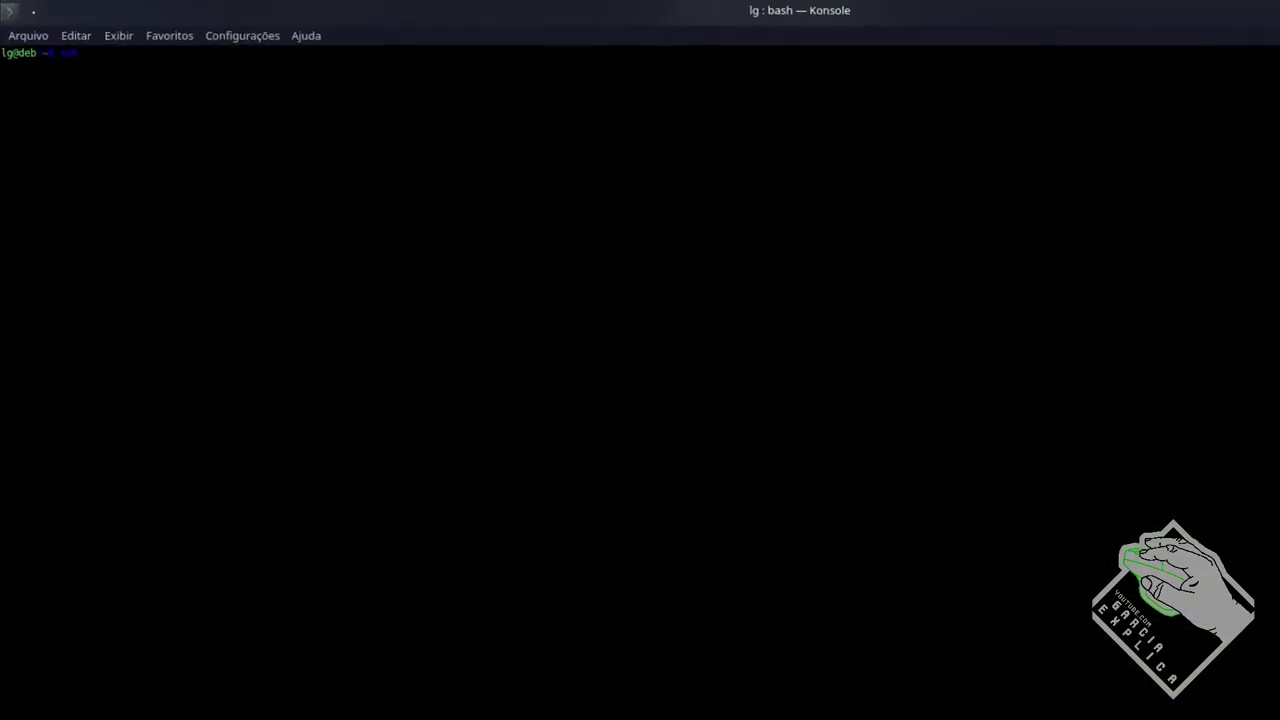
{"action": "type", "text": "admin"}
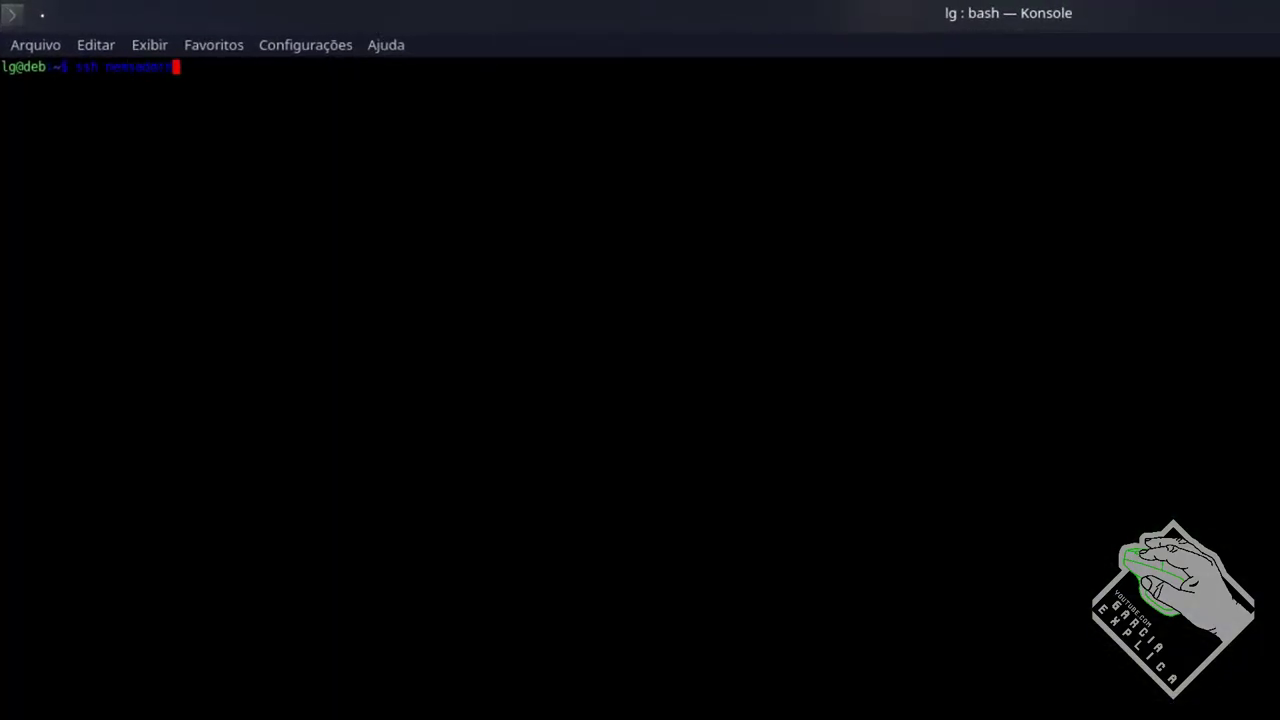
{"action": "type", "text": "@192.168.1104"}
{"action": "key", "text": "Left"}
{"action": "key", "text": "Left"}
{"action": "key", "text": "Left"}
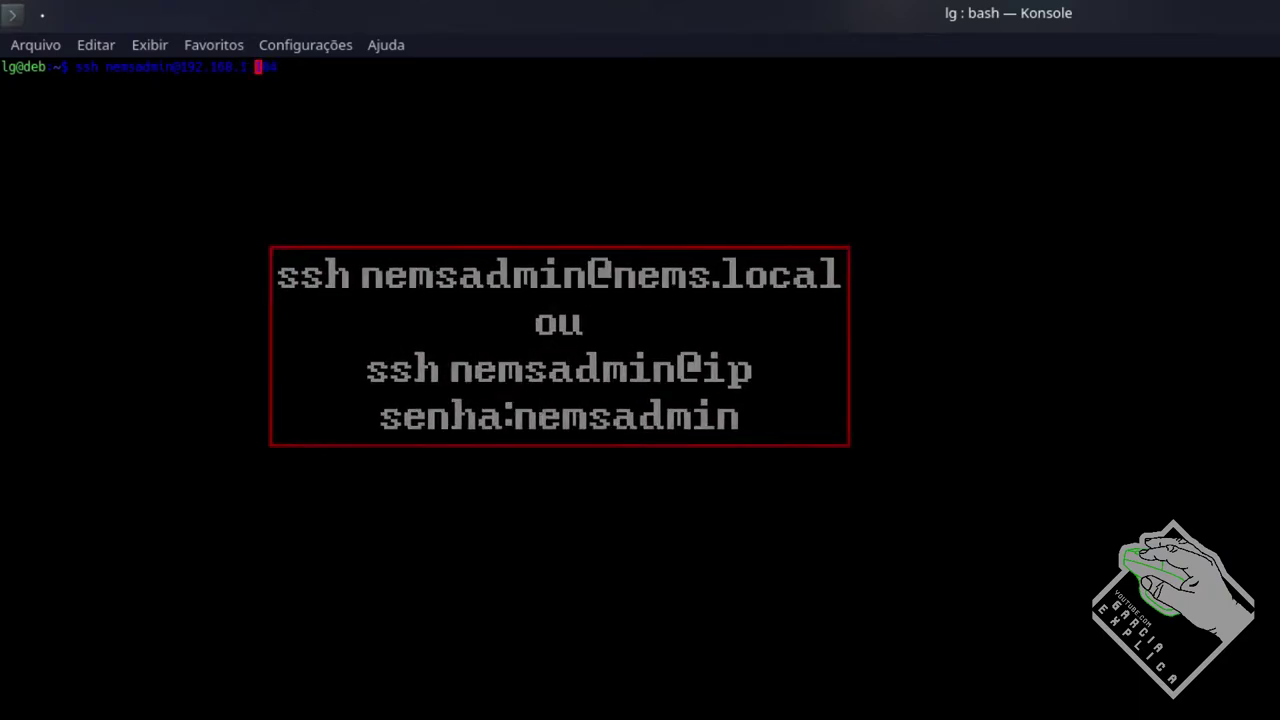
{"action": "key", "text": "Right"}
{"action": "key", "text": "Right"}
{"action": "key", "text": "Right"}
{"action": "key", "text": "BackSpace"}
{"action": "key", "text": "BackSpace"}
{"action": "key", "text": "BackSpace"}
{"action": "key", "text": "BackSpace"}
{"action": "key", "text": "BackSpace"}
{"action": "key", "text": "BackSpace"}
{"action": "key", "text": "BackSpace"}
{"action": "key", "text": "BackSpace"}
{"action": "key", "text": "BackSpace"}
{"action": "key", "text": "BackSpace"}
{"action": "key", "text": "BackSpace"}
{"action": "key", "text": "BackSpace"}
{"action": "key", "text": "BackSpace"}
{"action": "key", "text": "BackSpace"}
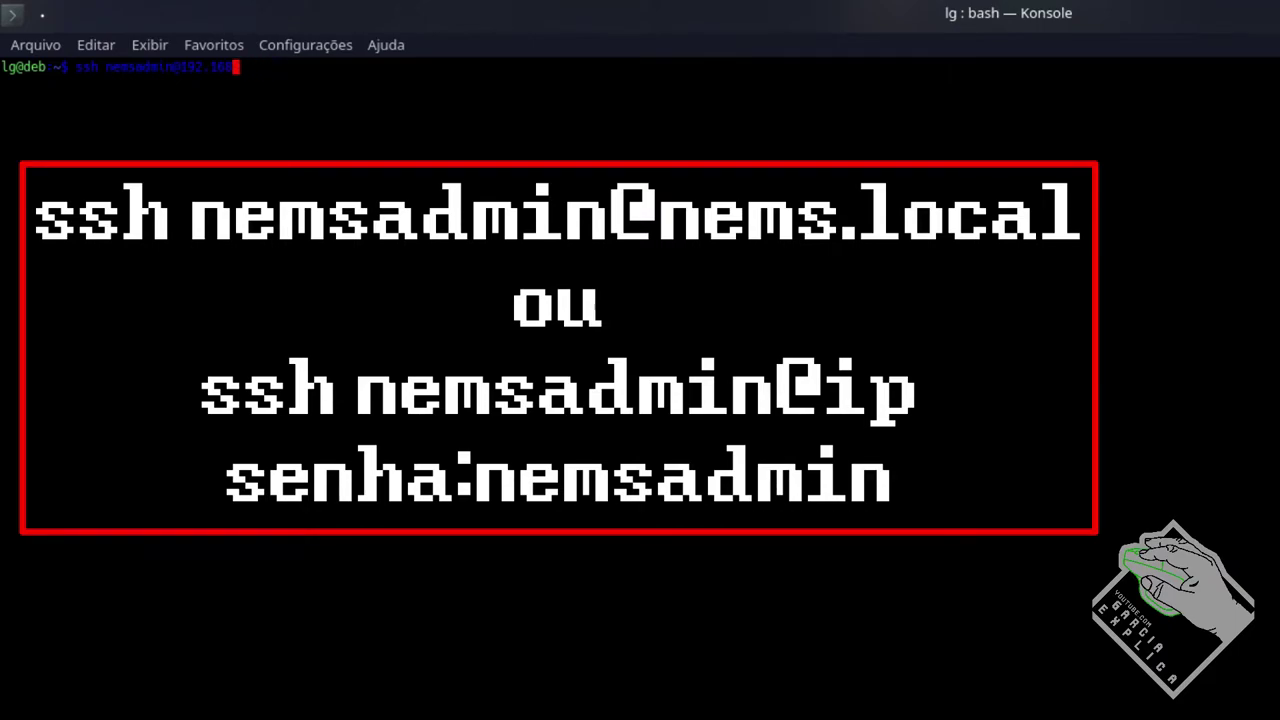
{"action": "type", "text": "@nems.local"}
{"action": "key", "text": "Return"}
{"action": "type", "text": "yes"}
{"action": "key", "text": "Return"}
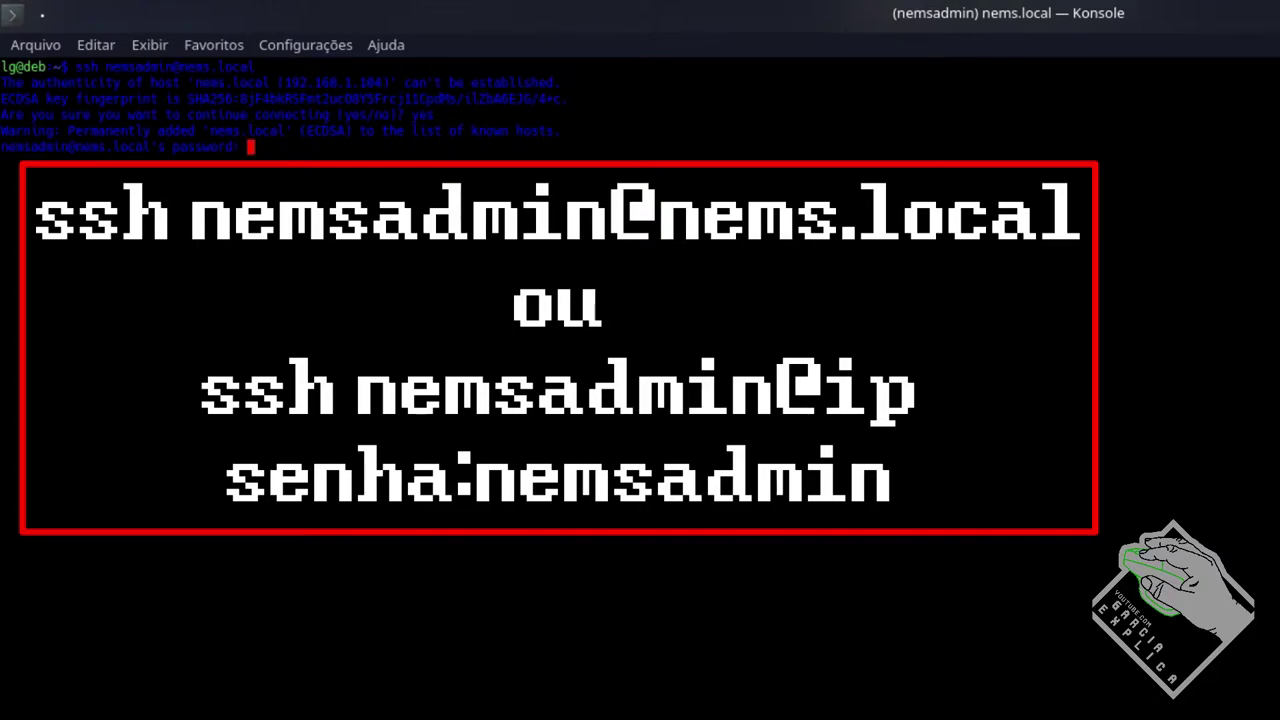
{"action": "key", "text": "Return"}
Run sudo nems-init with the password and move through the tzdata geographic areas
{"action": "type", "text": "sudo nems-init"}
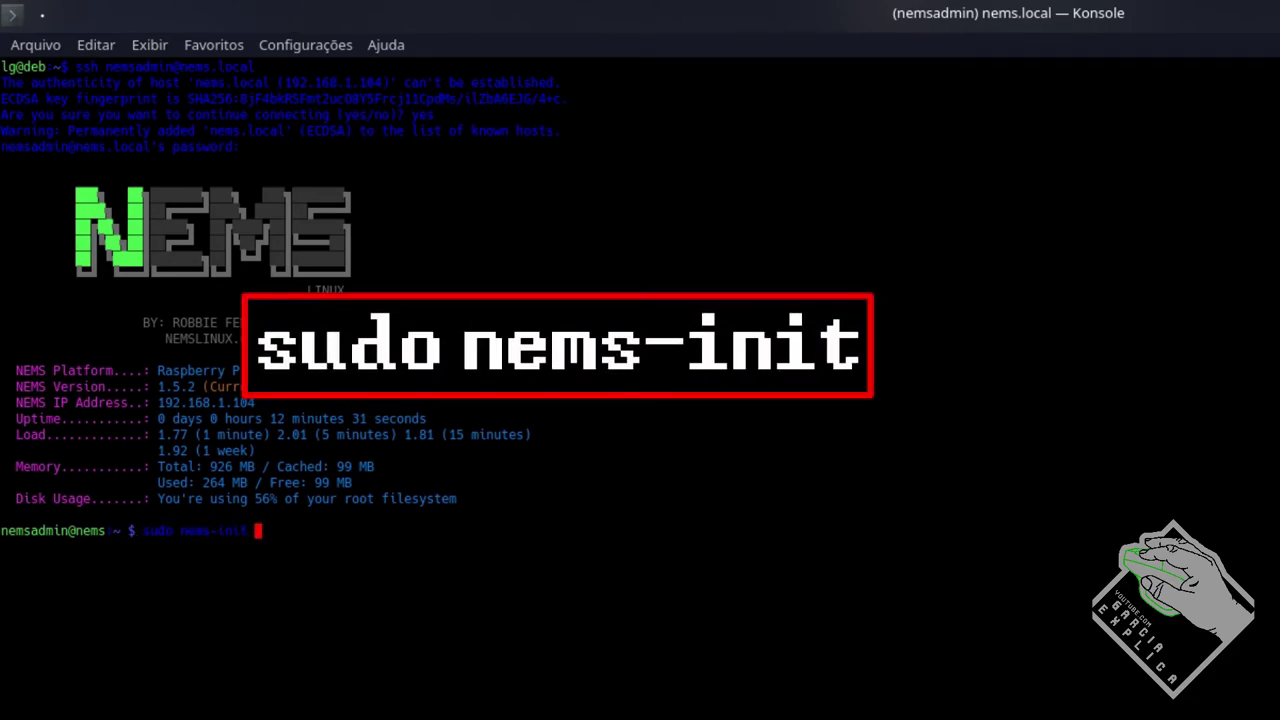
{"action": "key", "text": "Return"}
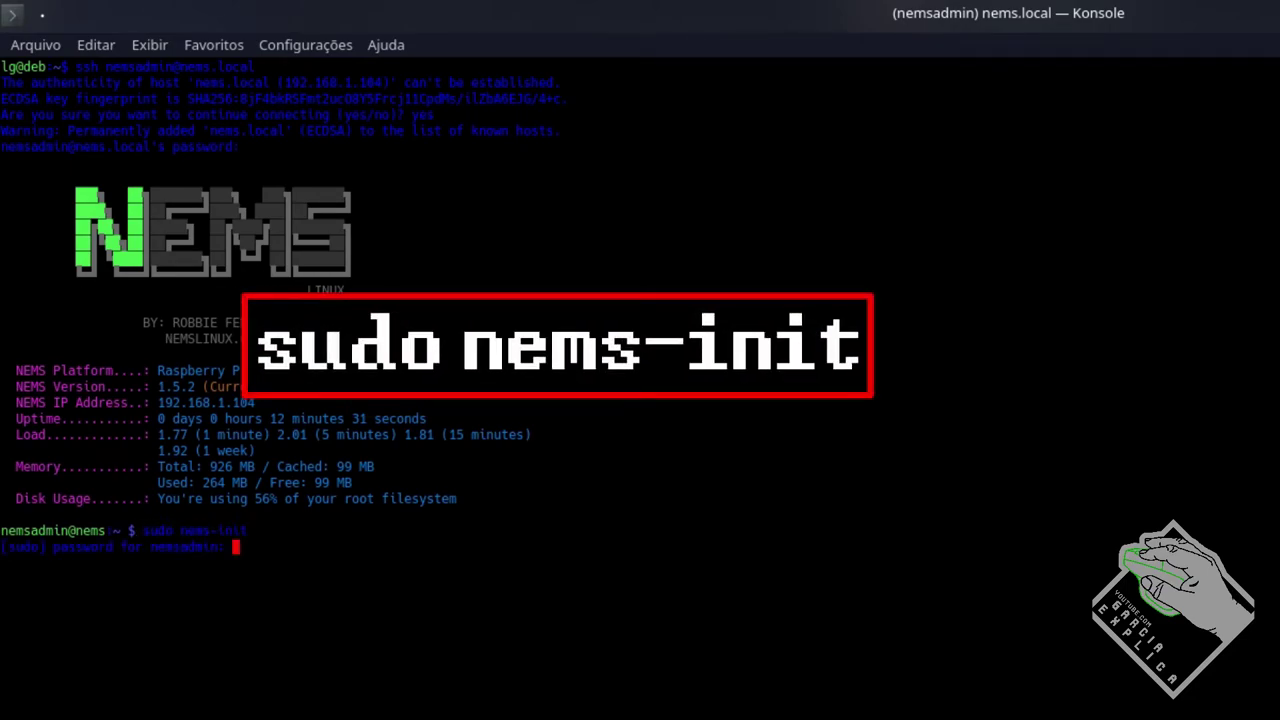
{"action": "key", "text": "Return"}
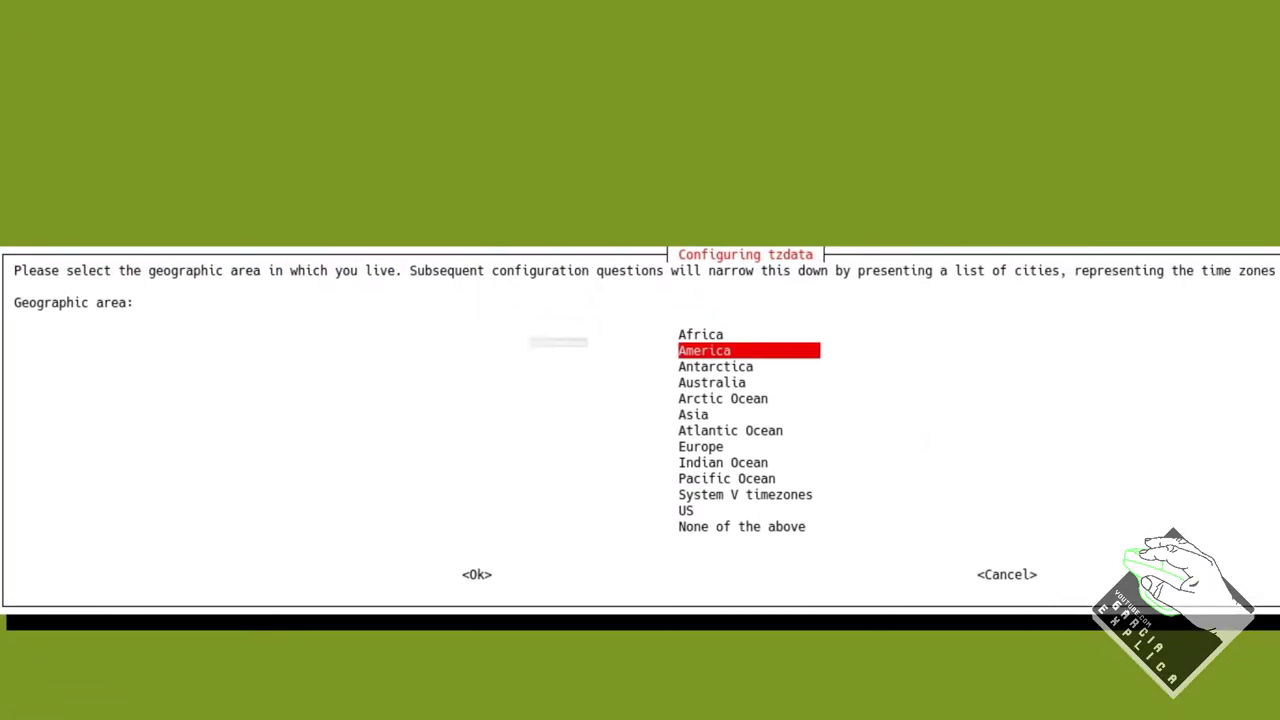
{"action": "key", "text": "Down"}
Set the NEMS time zone to Europe/Madrid
{"action": "key", "text": "Down"}
{"action": "key", "text": "Down"}
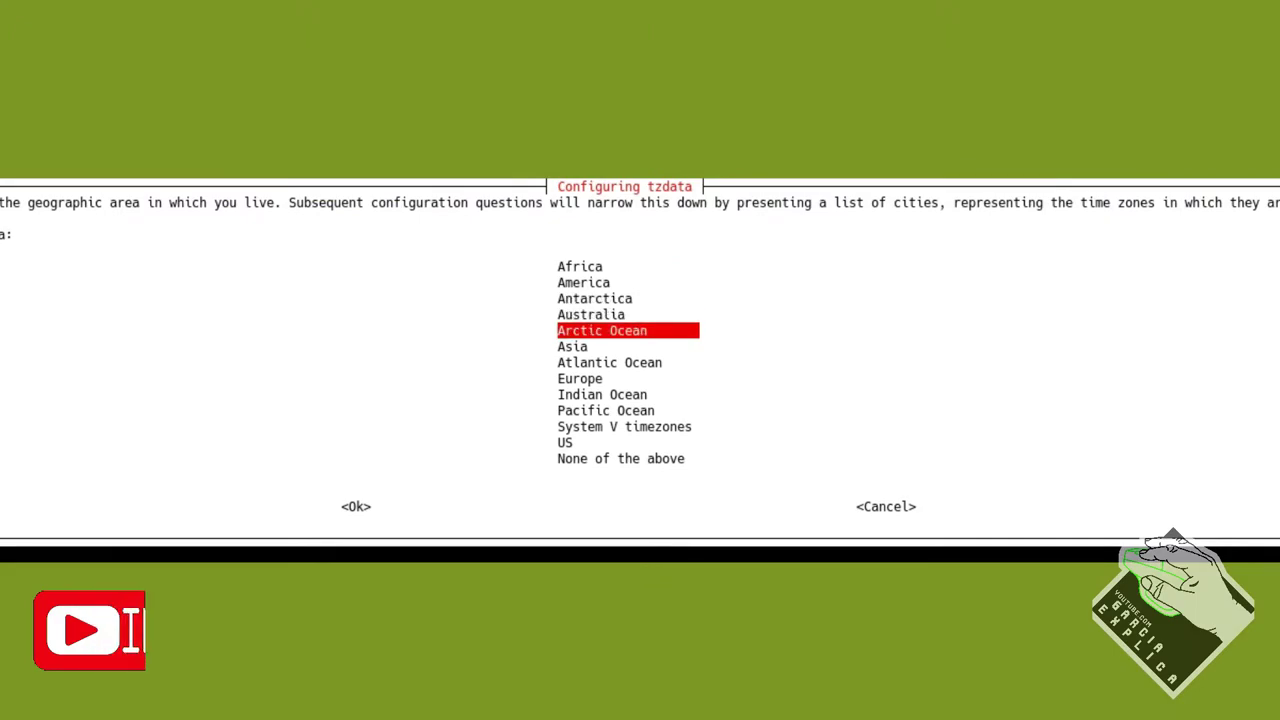
{"action": "key", "text": "Down"}
{"action": "key", "text": "Down"}
{"action": "key", "text": "Down"}
{"action": "key", "text": "Return"}
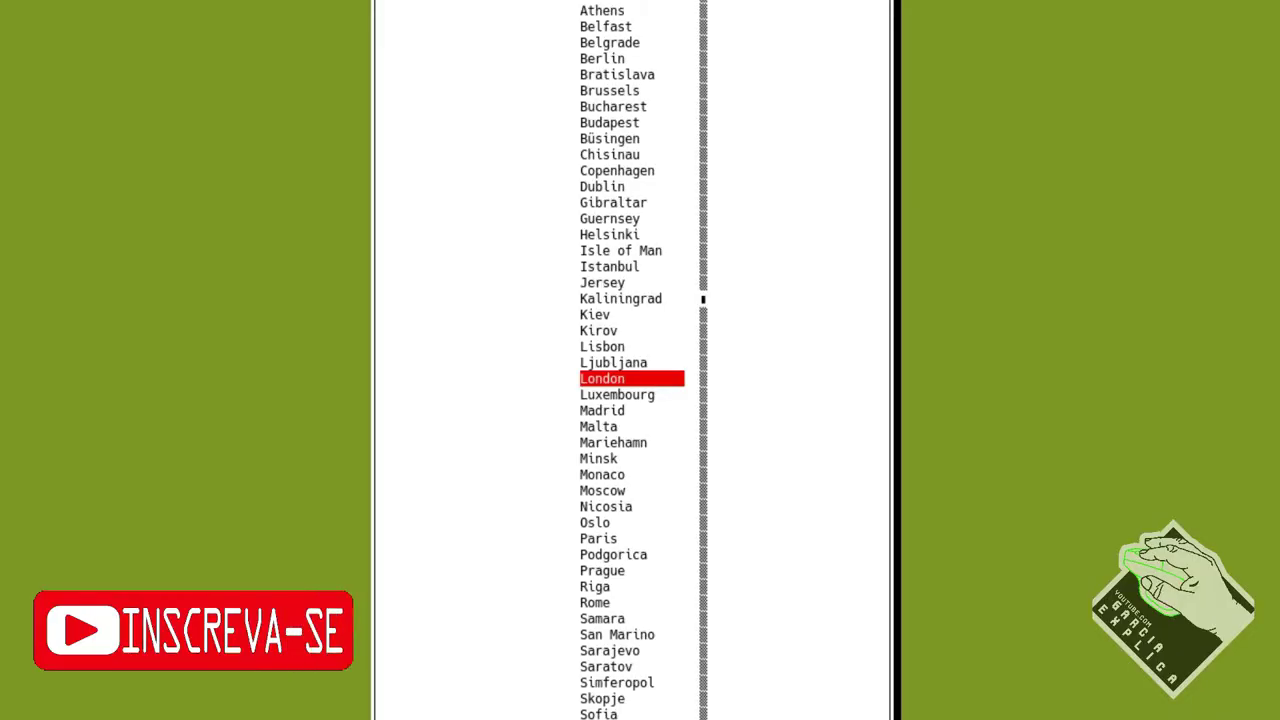
{"action": "key", "text": "Down"}
{"action": "key", "text": "Down"}
{"action": "key", "text": "Return"}
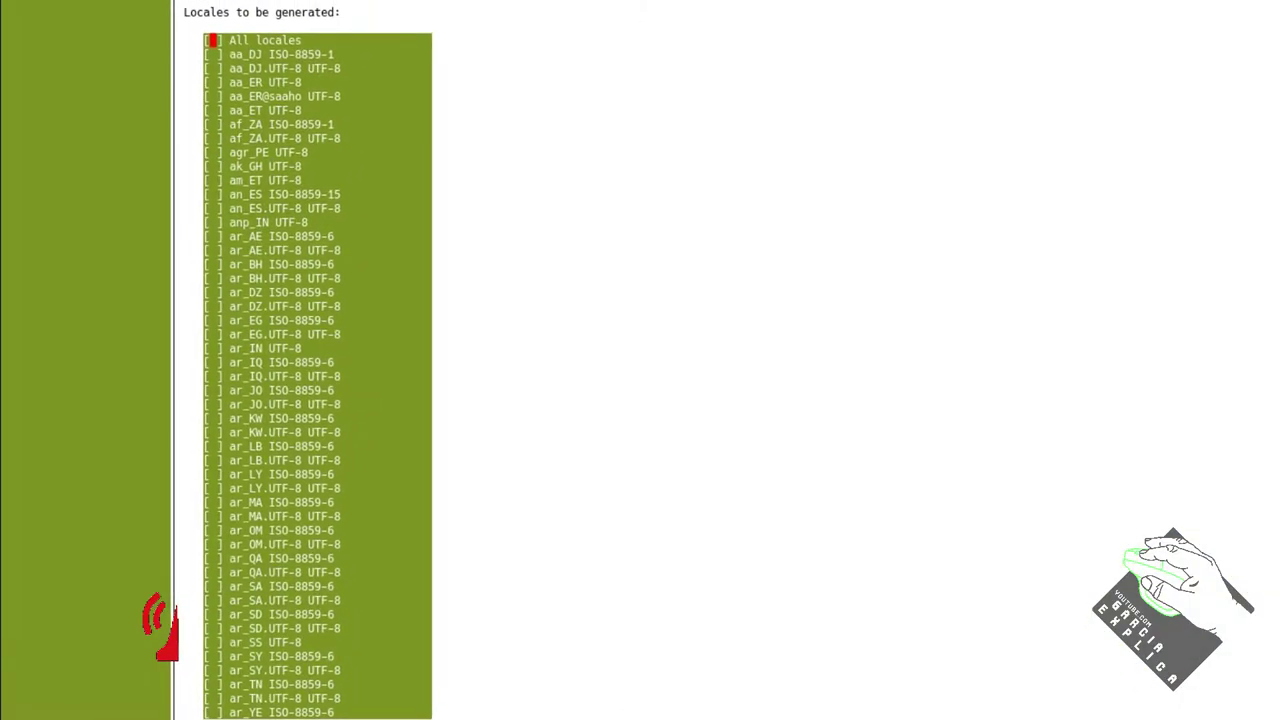
Add es_ES.UTF-8 to the generated locales and move on to the default locale choice
{"action": "key", "text": "Down"}
{"action": "key", "text": "Page_Down"}
{"action": "key", "text": "Page_Down"}
{"action": "key", "text": "Page_Down"}
{"action": "key", "text": "Page_Down"}
{"action": "key", "text": "Down"}
{"action": "key", "text": "Down"}
{"action": "key", "text": "Down"}
{"action": "key", "text": "Down"}
{"action": "key", "text": "Down"}
{"action": "key", "text": "Down"}
{"action": "key", "text": "Down"}
{"action": "key", "text": "Down"}
{"action": "key", "text": "Down"}
{"action": "key", "text": "Down"}
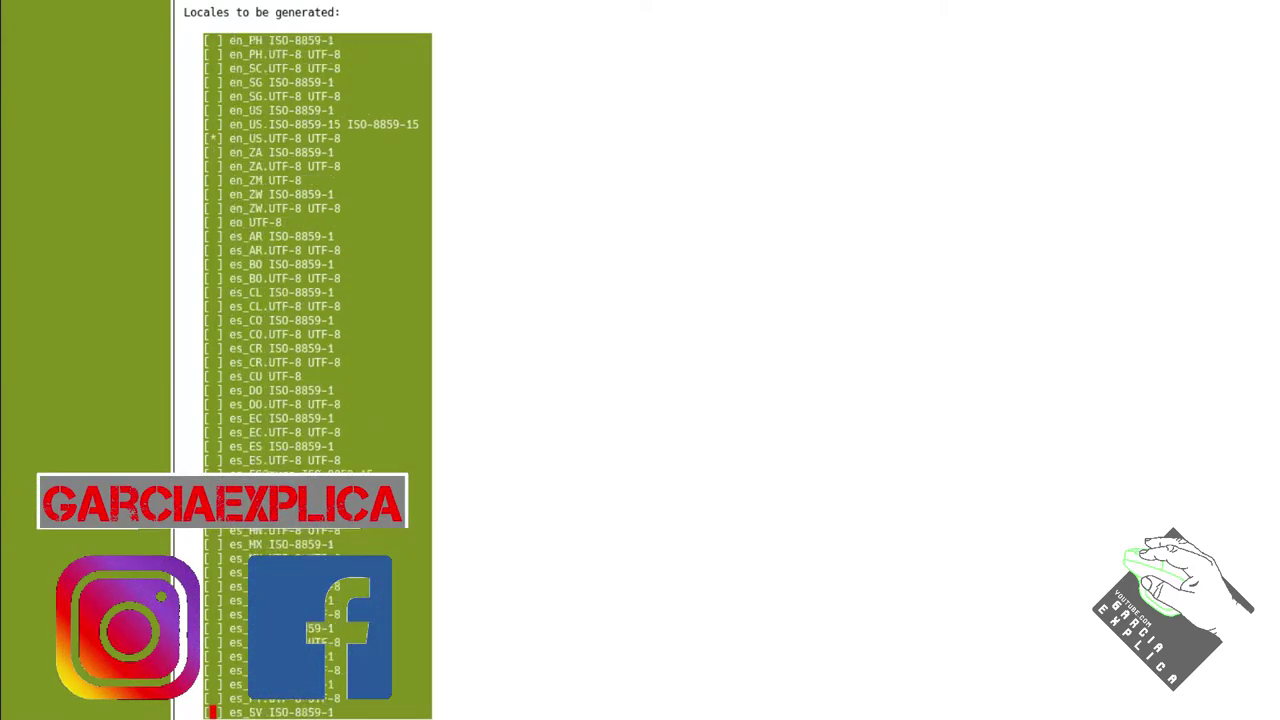
{"action": "key", "text": "Up"}
{"action": "key", "text": "Up"}
{"action": "key", "text": "Up"}
{"action": "key", "text": "Up"}
{"action": "key", "text": "Up"}
{"action": "key", "text": "Up"}
{"action": "key", "text": "Up"}
{"action": "key", "text": "Up"}
{"action": "key", "text": "Up"}
{"action": "key", "text": "Up"}
{"action": "key", "text": "Up"}
{"action": "key", "text": "Up"}
{"action": "key", "text": "Up"}
{"action": "key", "text": "Up"}
{"action": "key", "text": "Up"}
{"action": "key", "text": "Up"}
{"action": "key", "text": "Up"}
{"action": "key", "text": "Up"}
{"action": "key", "text": "Up"}
{"action": "key", "text": "Up"}
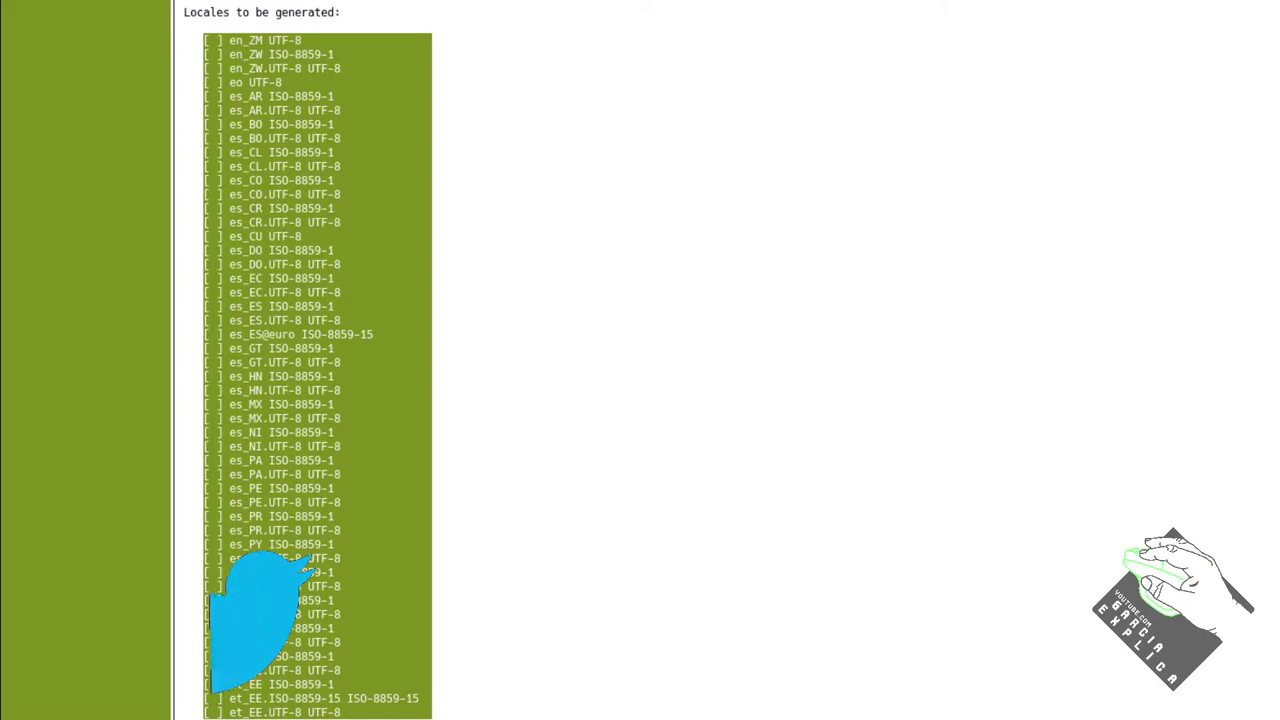
{"action": "key", "text": "Up"}
{"action": "key", "text": "Up"}
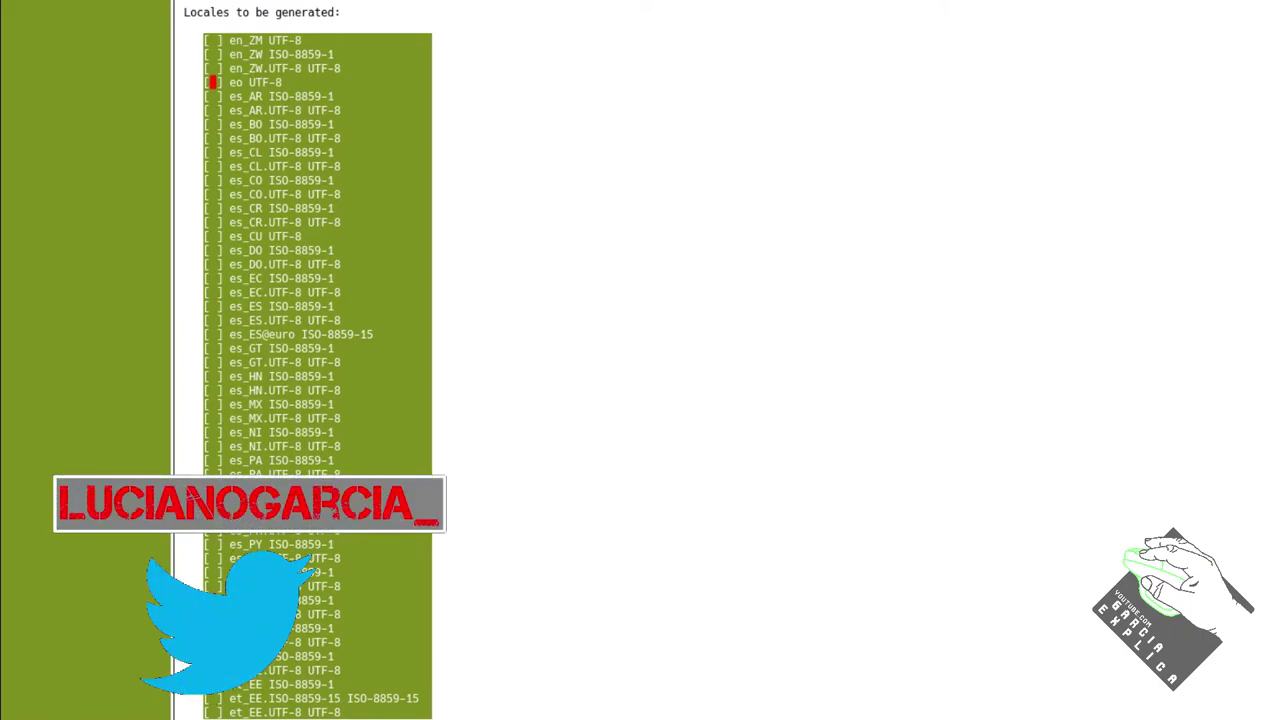
{"action": "key", "text": "Down"}
{"action": "key", "text": "Down"}
{"action": "key", "text": "Down"}
{"action": "key", "text": "Down"}
{"action": "key", "text": "Down"}
{"action": "key", "text": "Down"}
{"action": "key", "text": "Down"}
{"action": "key", "text": "Down"}
{"action": "key", "text": "Down"}
{"action": "key", "text": "Down"}
{"action": "key", "text": "Down"}
{"action": "key", "text": "Down"}
{"action": "key", "text": "Down"}
{"action": "key", "text": "Down"}
{"action": "key", "text": "Down"}
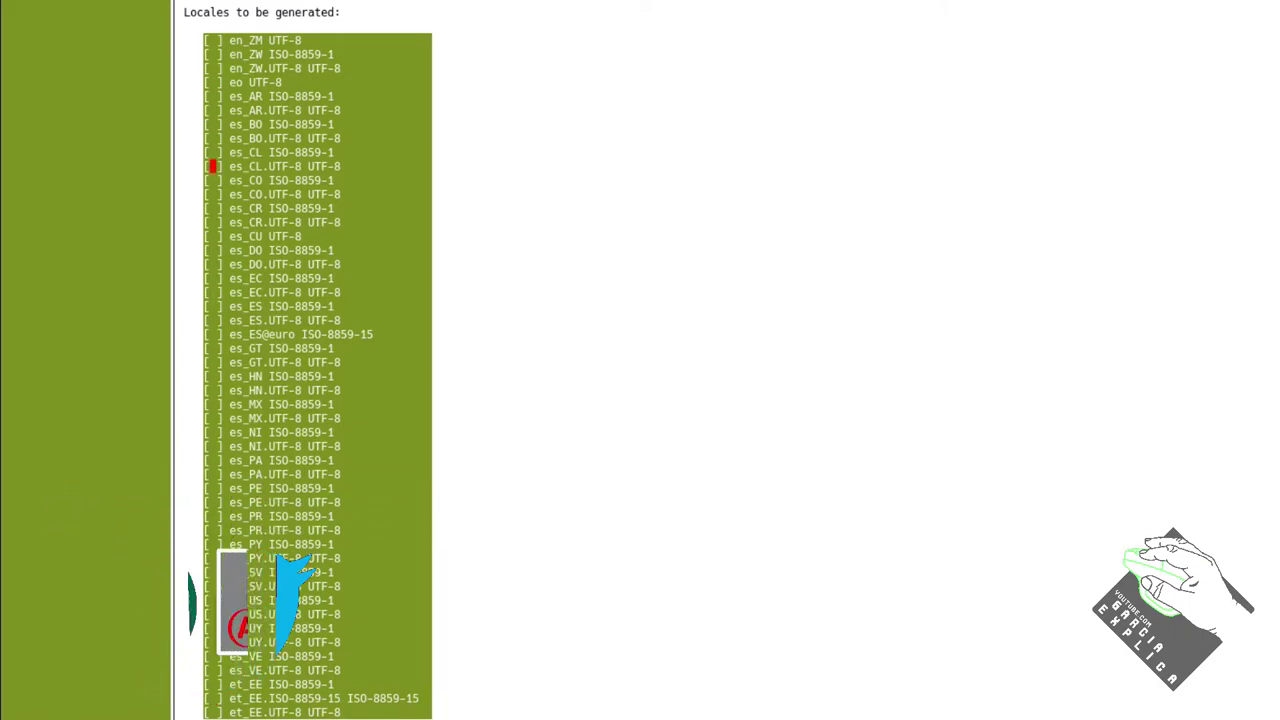
{"action": "key", "text": "Down"}
{"action": "key", "text": "Down"}
{"action": "key", "text": "space"}
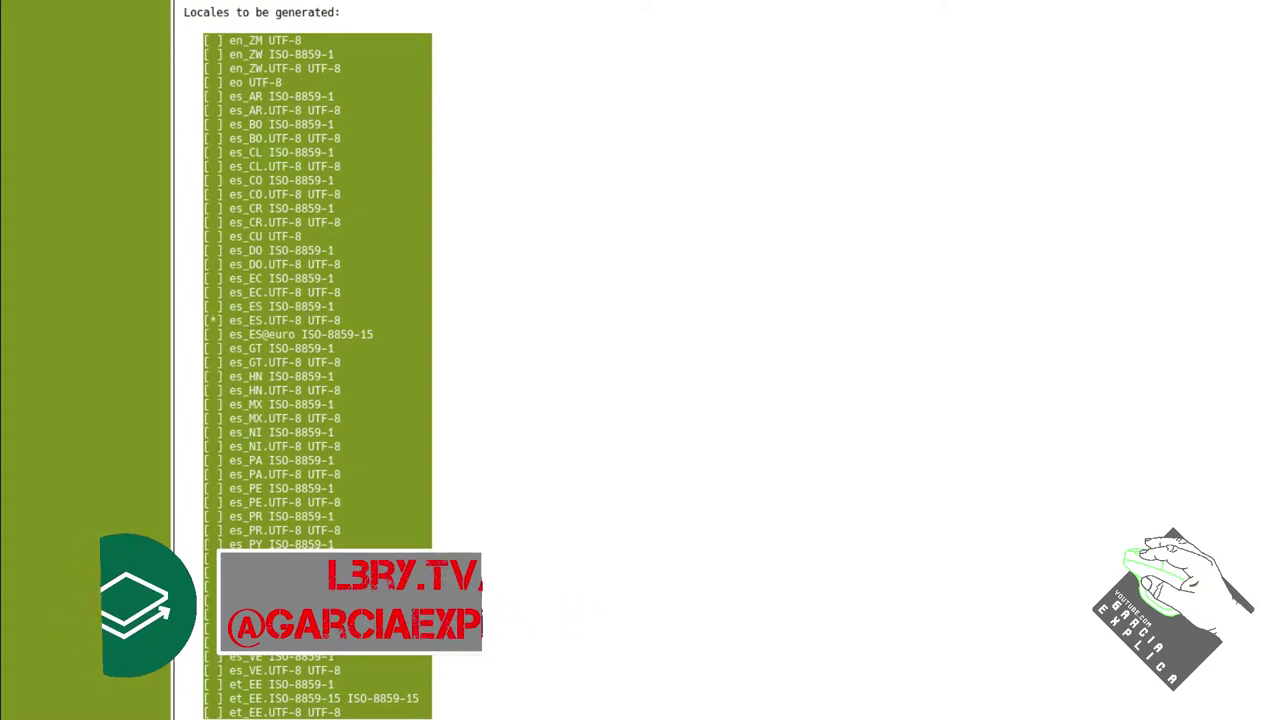
{"action": "key", "text": "Return"}
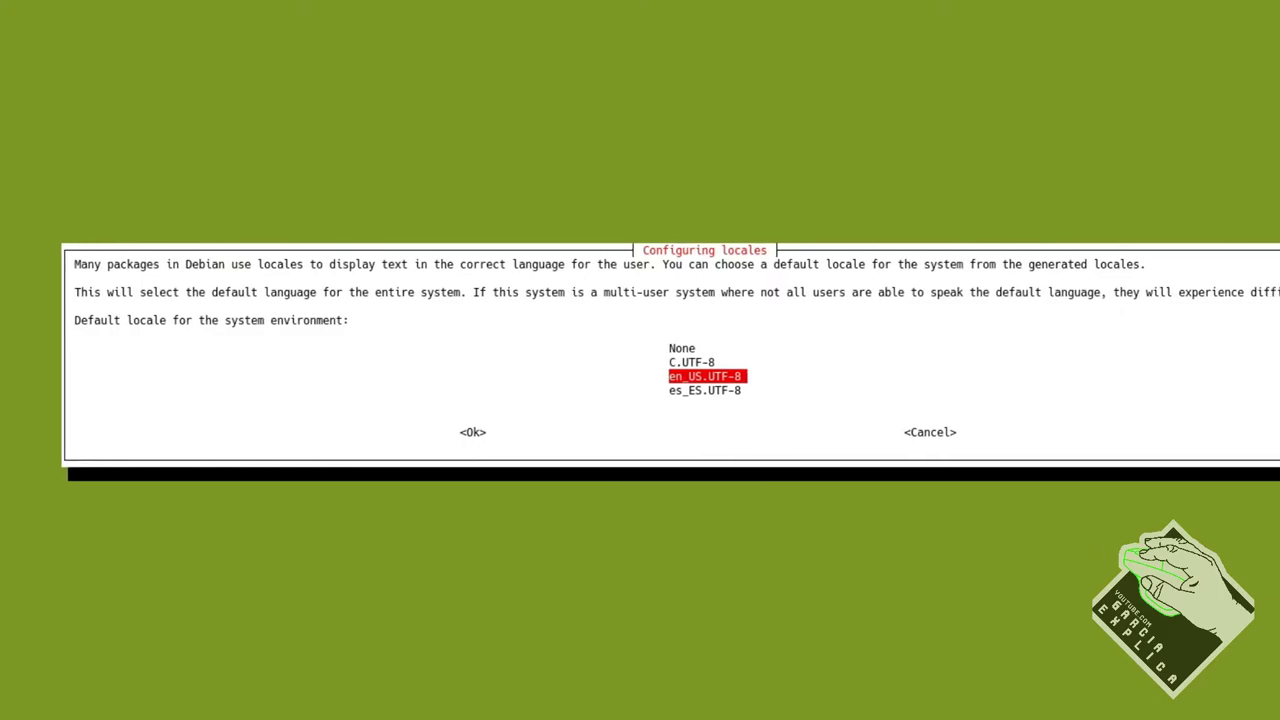
{"action": "key", "text": "Down"}
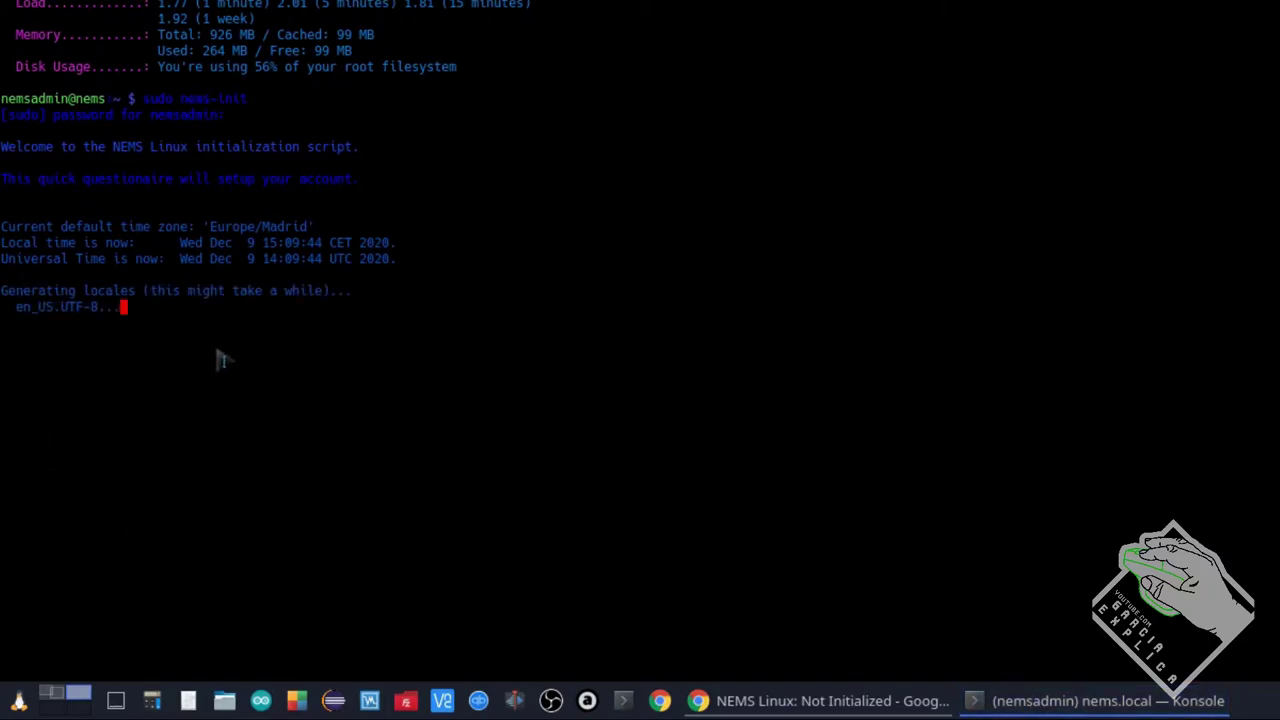
Give nems-init the new NEMS username and the account password
{"action": "left_click", "coordinate": [818, 700]}
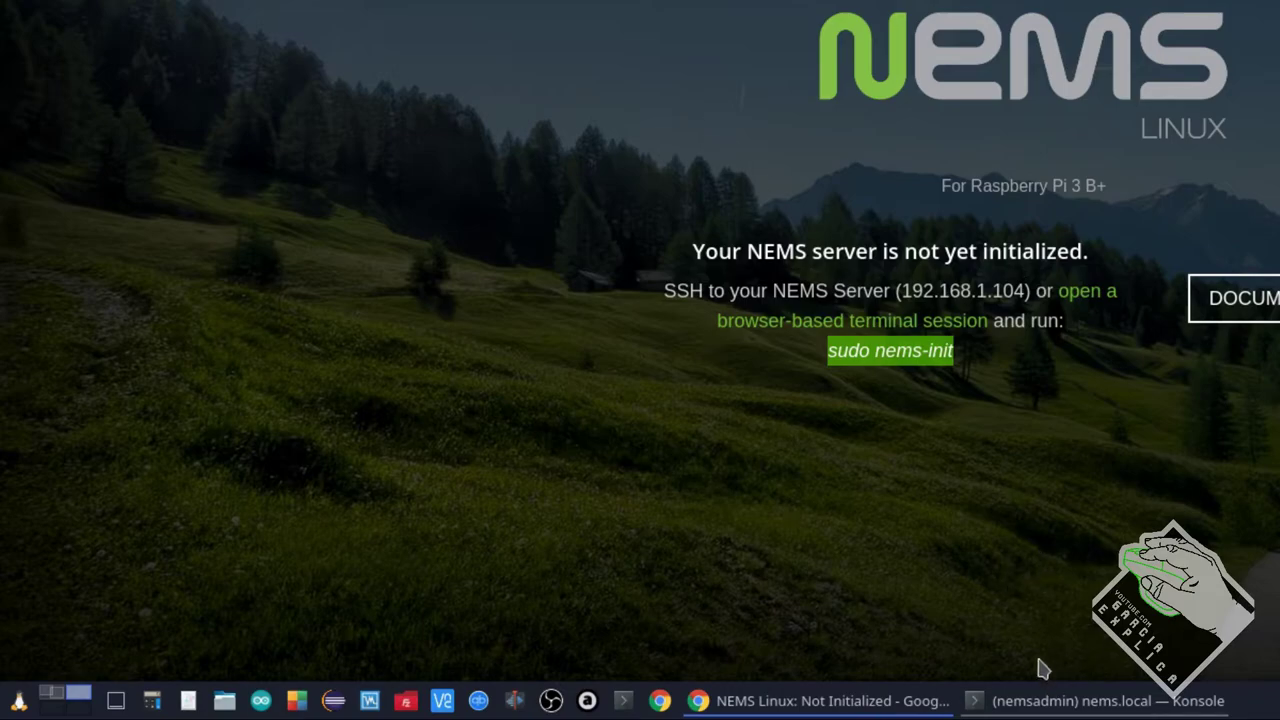
{"action": "left_click", "coordinate": [1031, 698]}
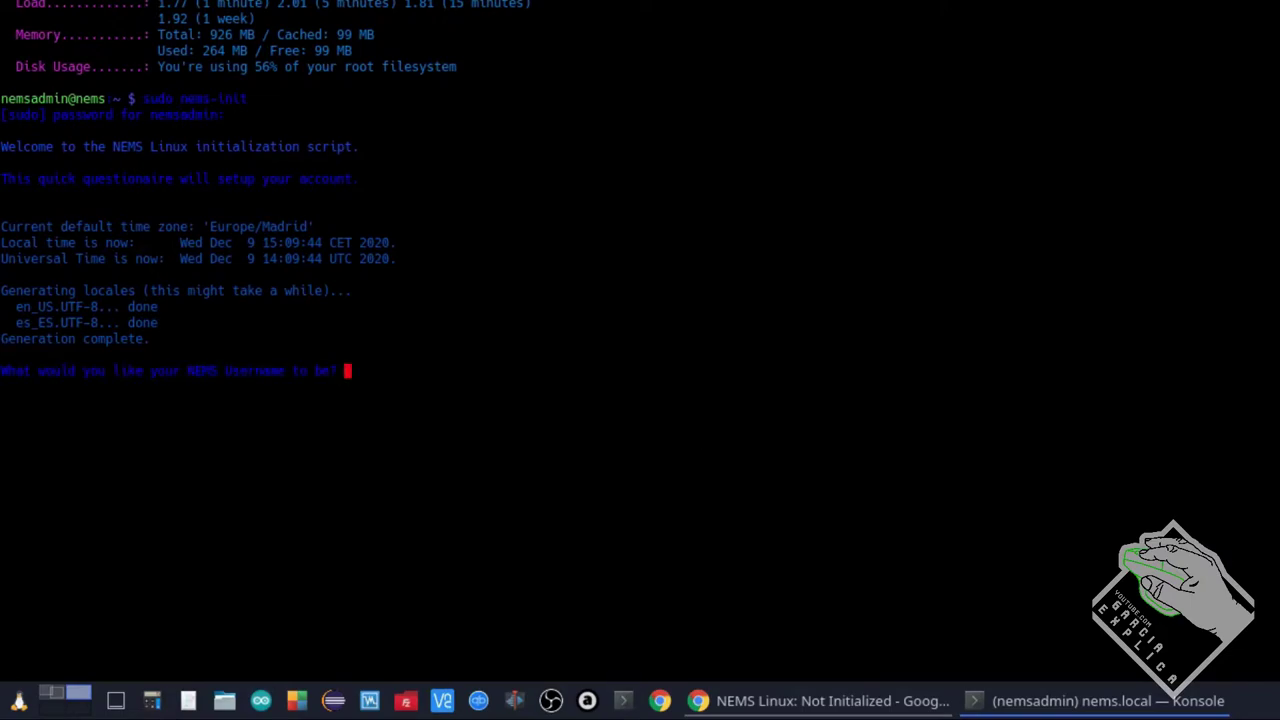
{"action": "type", "text": "garcia"}
{"action": "key", "text": "Return"}
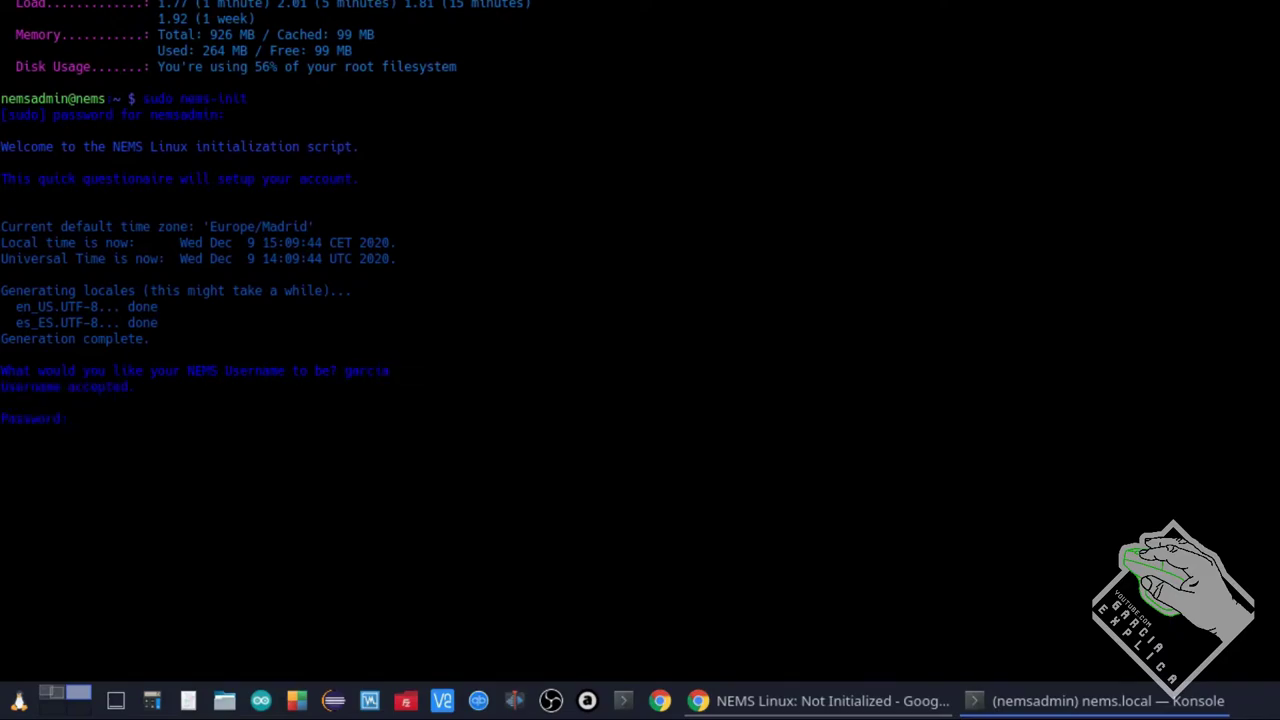
{"action": "key", "text": "Return"}
{"action": "key", "text": "Return"}
{"action": "key", "text": "Return"}
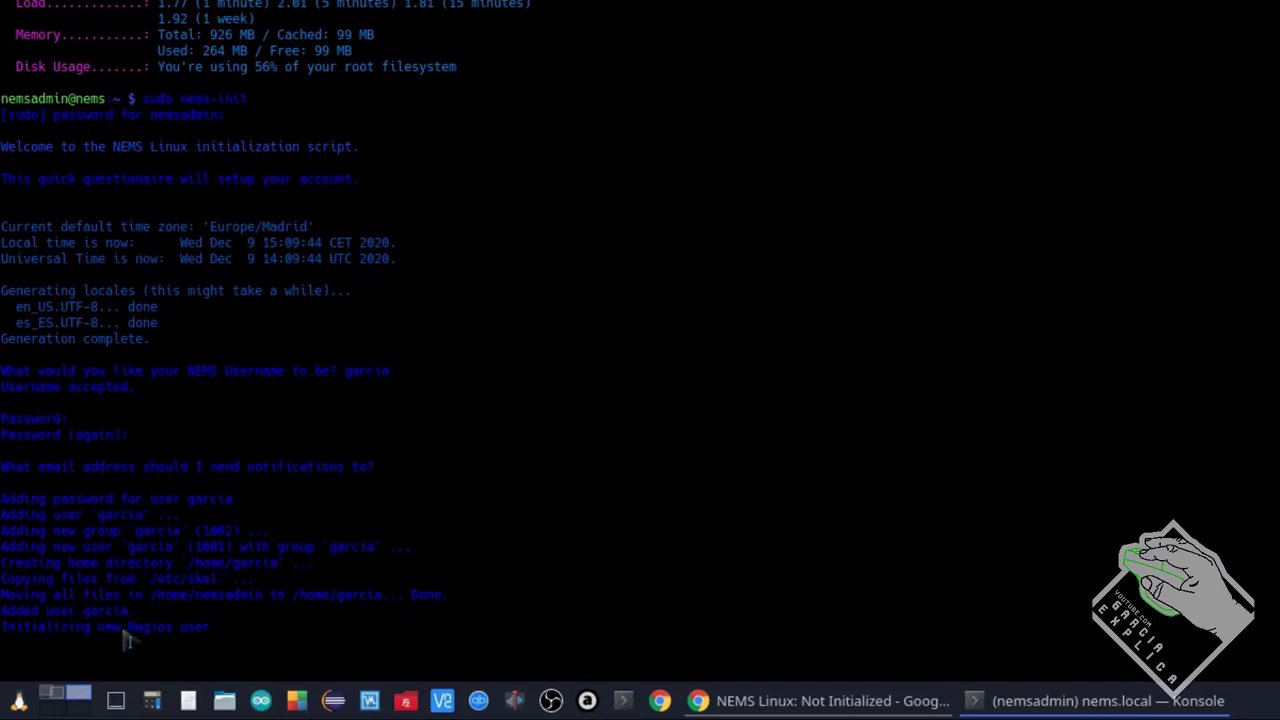
Highlight the new group, user and Nagios user lines in the nems-init output
{"action": "left_click_drag", "start_coordinate": [209, 630], "coordinate": [38, 630]}
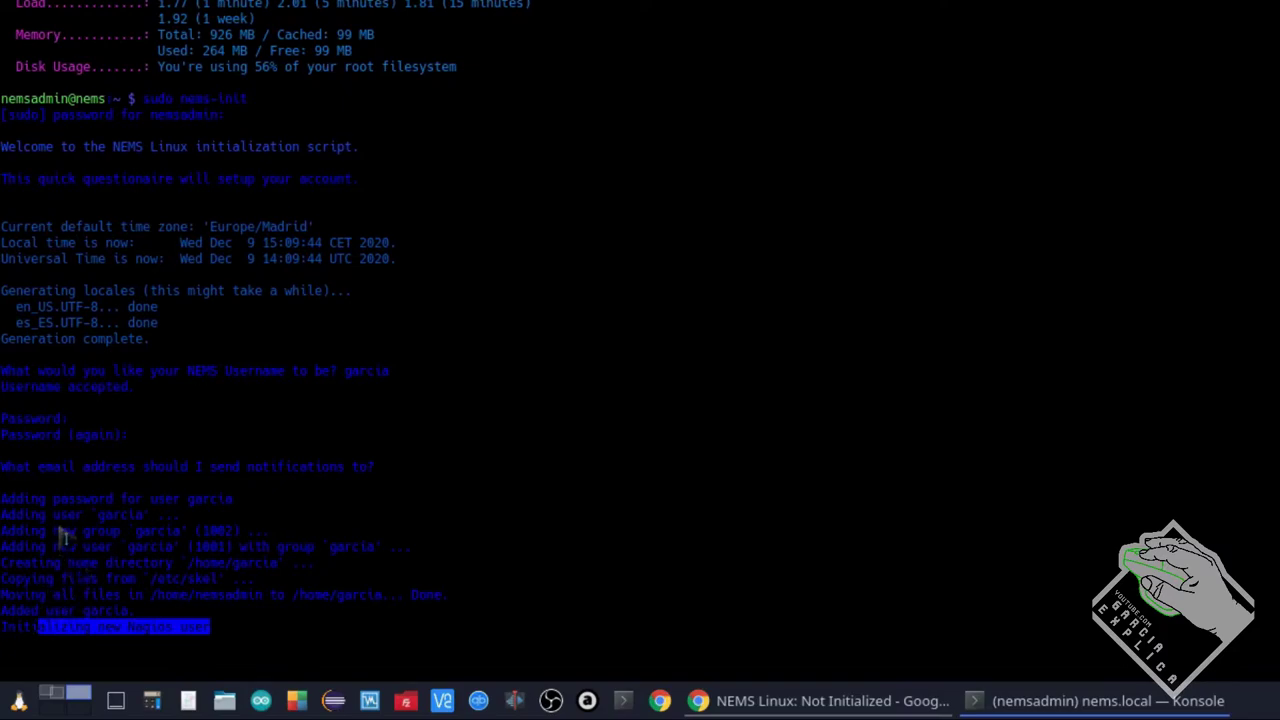
{"action": "mouse_move", "coordinate": [54, 531]}
{"action": "left_mouse_down"}
{"action": "mouse_move", "coordinate": [176, 550]}
{"action": "mouse_move", "coordinate": [63, 537]}
{"action": "left_mouse_up"}
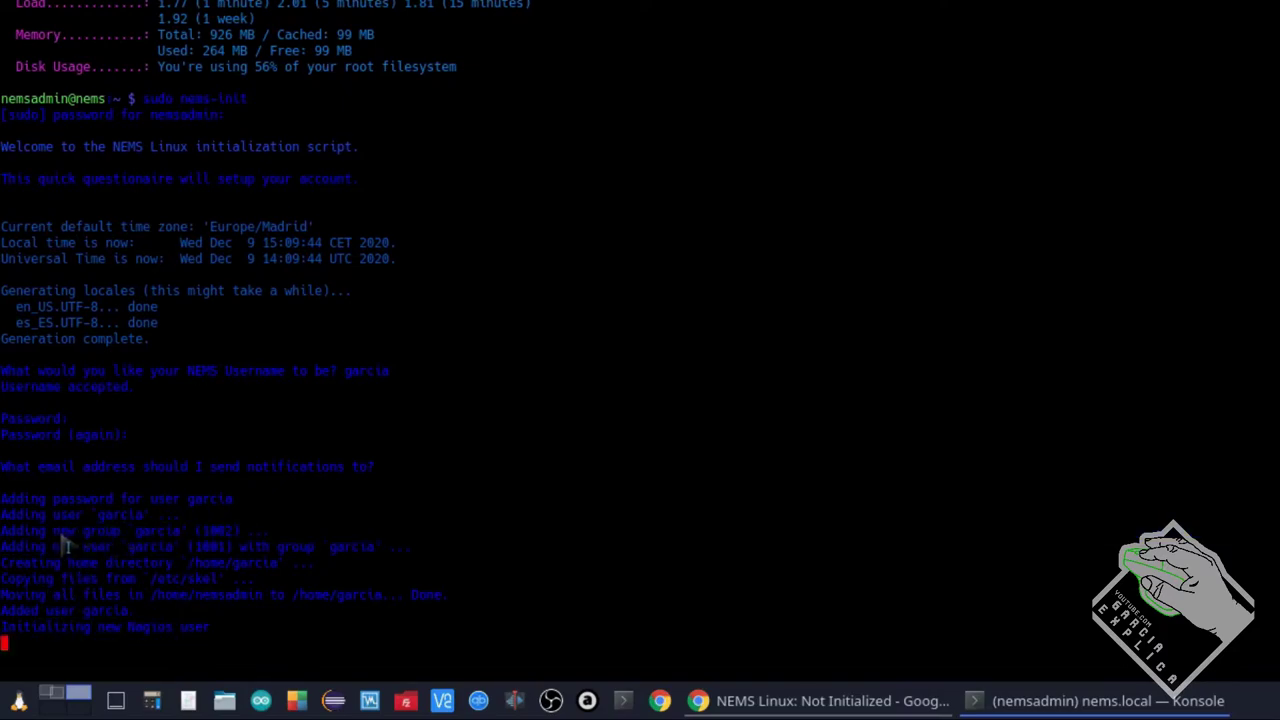
{"action": "left_click_drag", "start_coordinate": [53, 531], "coordinate": [286, 557]}
{"action": "left_click", "coordinate": [195, 577]}
Check the browser's NEMS page, then point out the new user's name in the terminal
{"action": "left_click", "coordinate": [884, 708]}
{"action": "left_click", "coordinate": [1060, 701]}
{"action": "left_click_drag", "start_coordinate": [188, 500], "coordinate": [240, 502]}
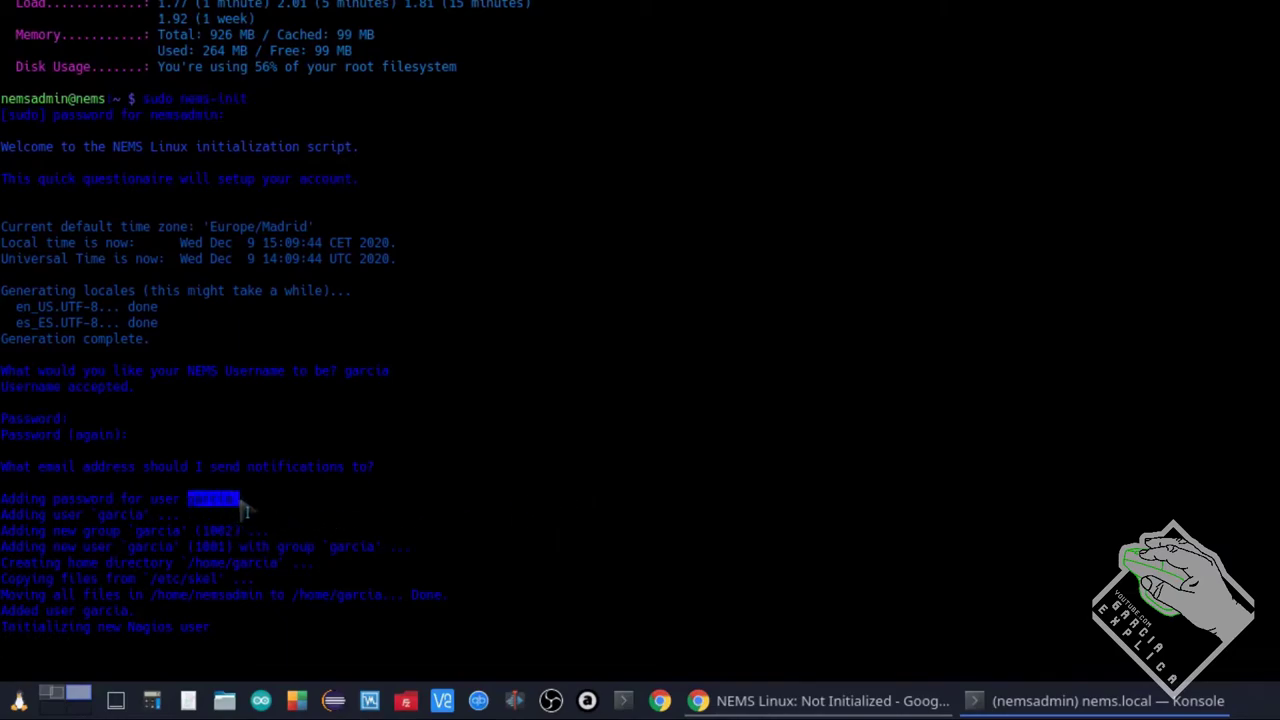
{"action": "left_click", "coordinate": [191, 530]}
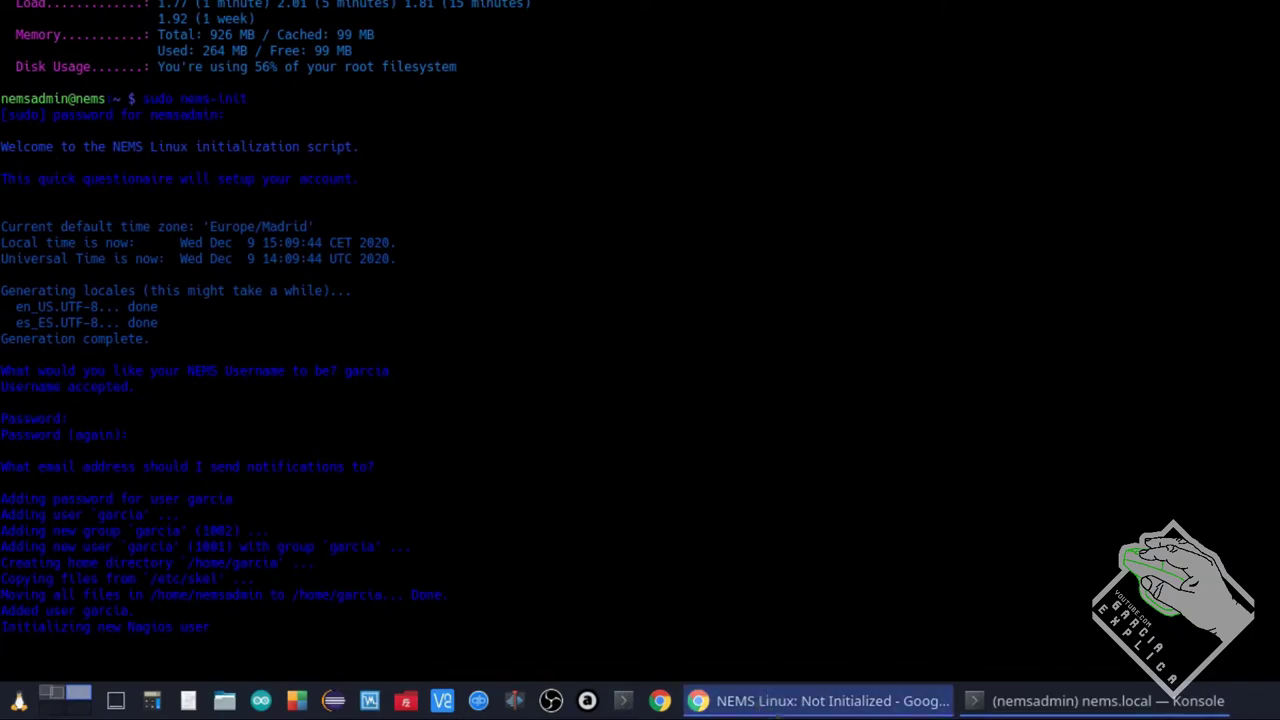
{"action": "left_click", "coordinate": [800, 700]}
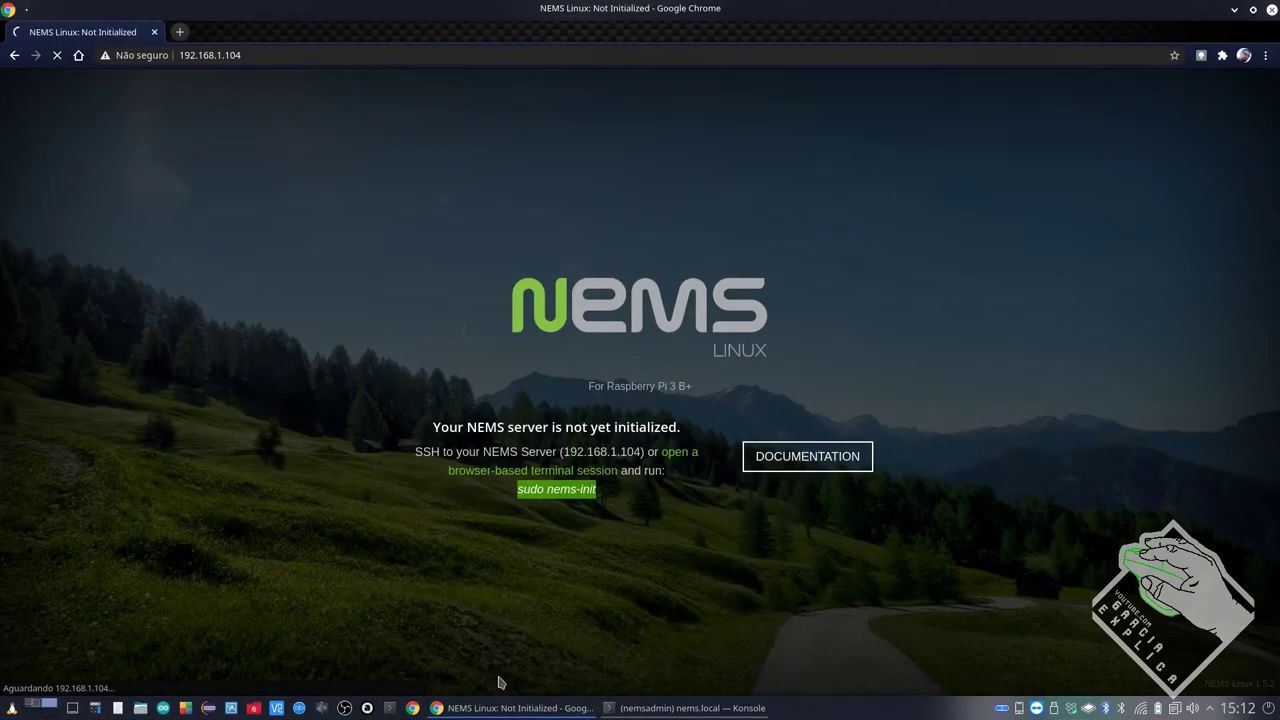
{"action": "left_click", "coordinate": [492, 708]}
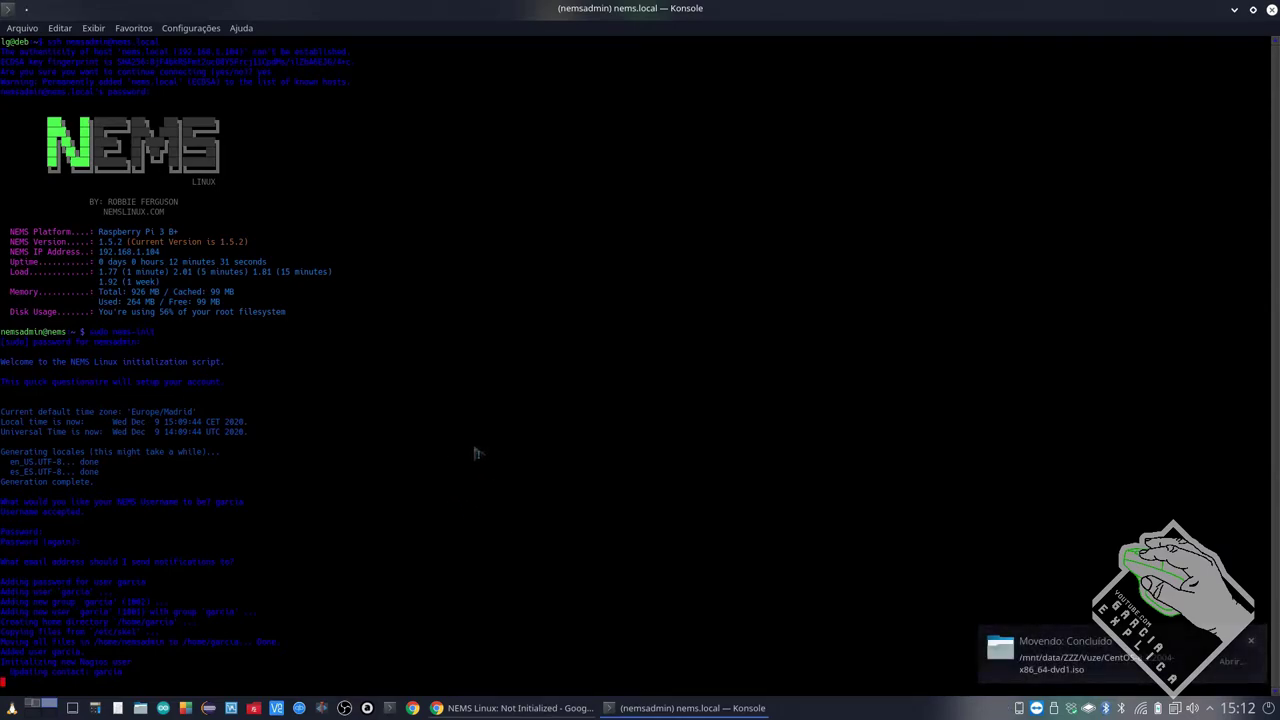
Dismiss the file-move notification, point out the ssh command, and bring up the NEMS page
{"action": "left_click", "coordinate": [1252, 641]}
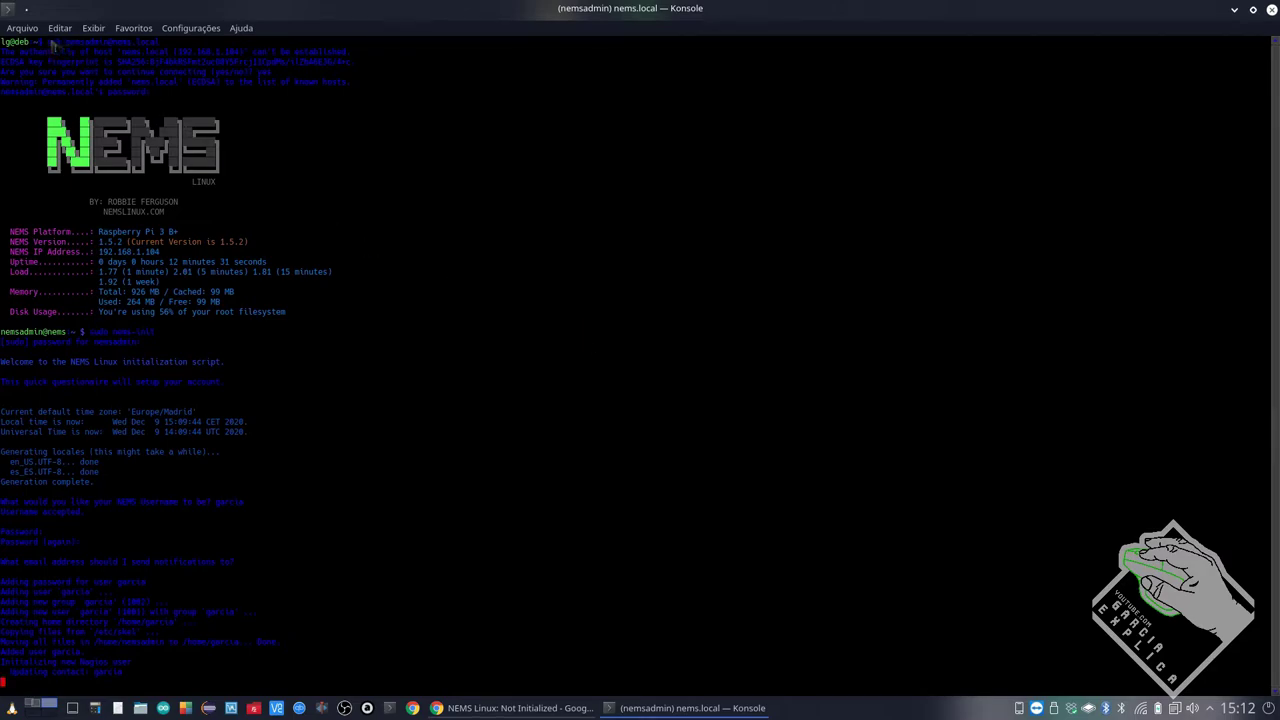
{"action": "left_click_drag", "start_coordinate": [48, 45], "coordinate": [165, 47]}
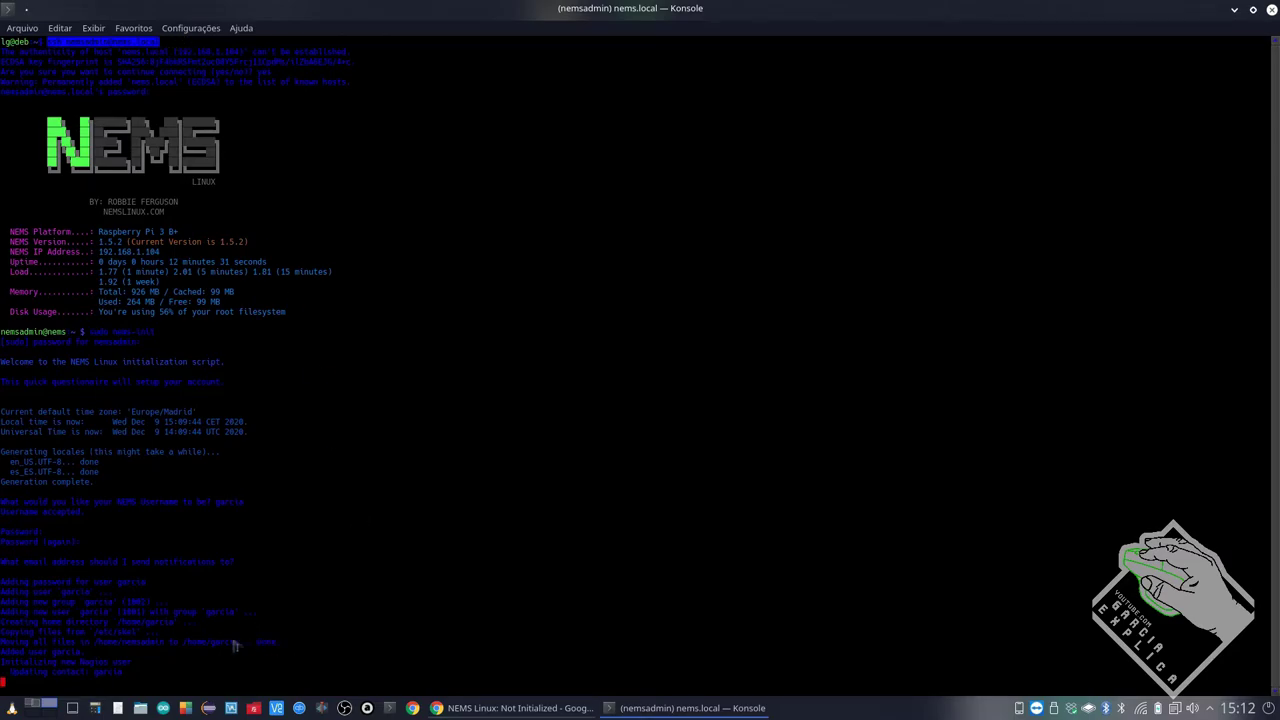
{"action": "left_click", "coordinate": [143, 677]}
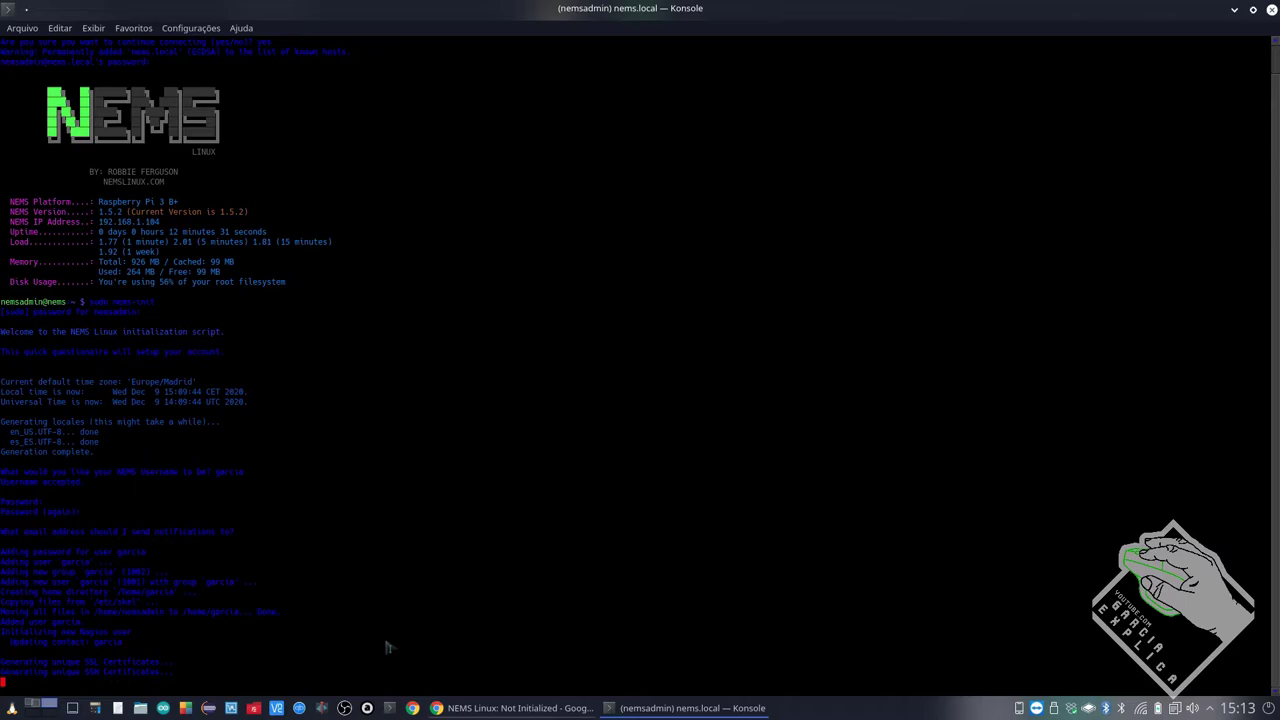
{"action": "left_click", "coordinate": [475, 712]}
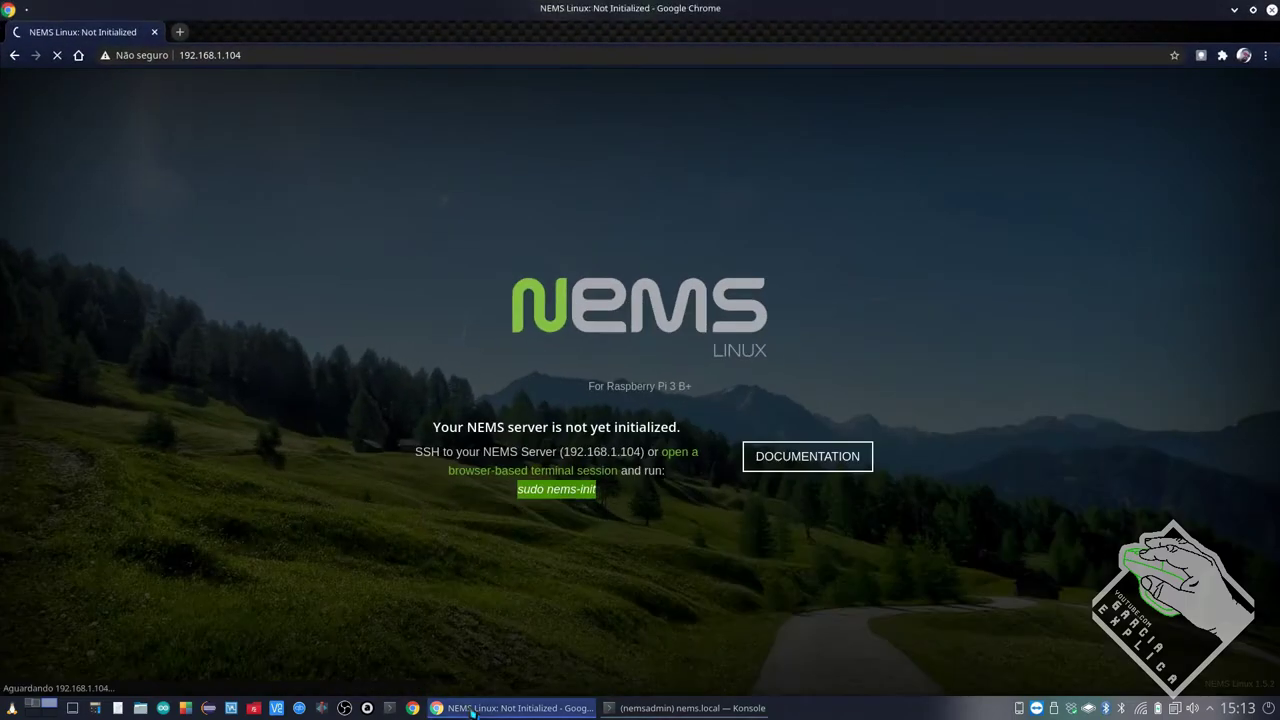
Let nems-init finish while checking the browser, then exit the SSH session
{"action": "left_click", "coordinate": [473, 712]}
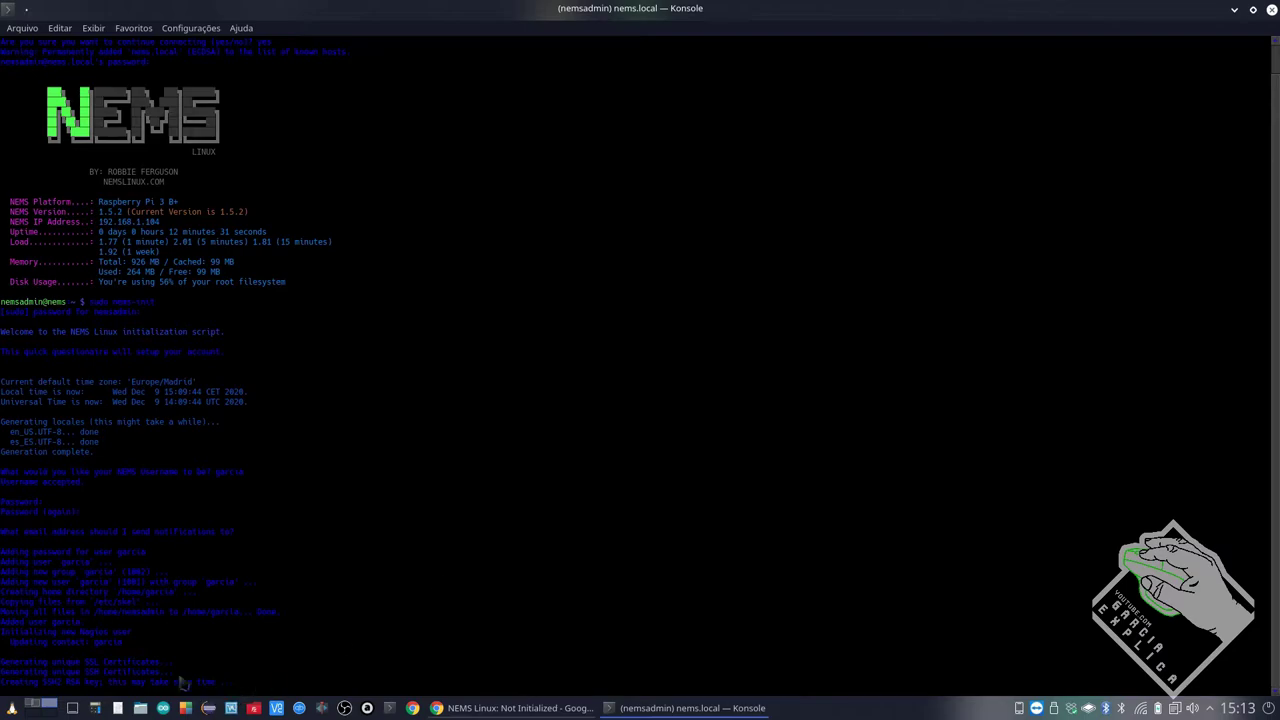
{"action": "left_click", "coordinate": [567, 708]}
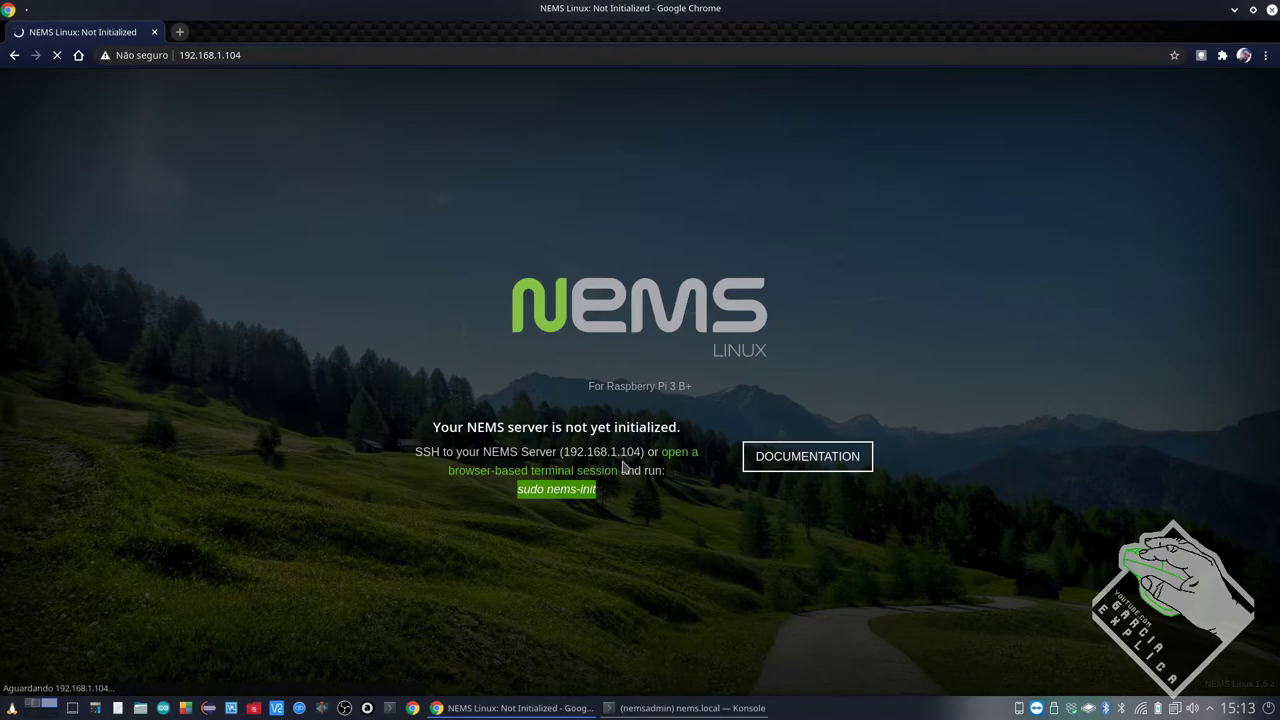
{"action": "left_click", "coordinate": [673, 708]}
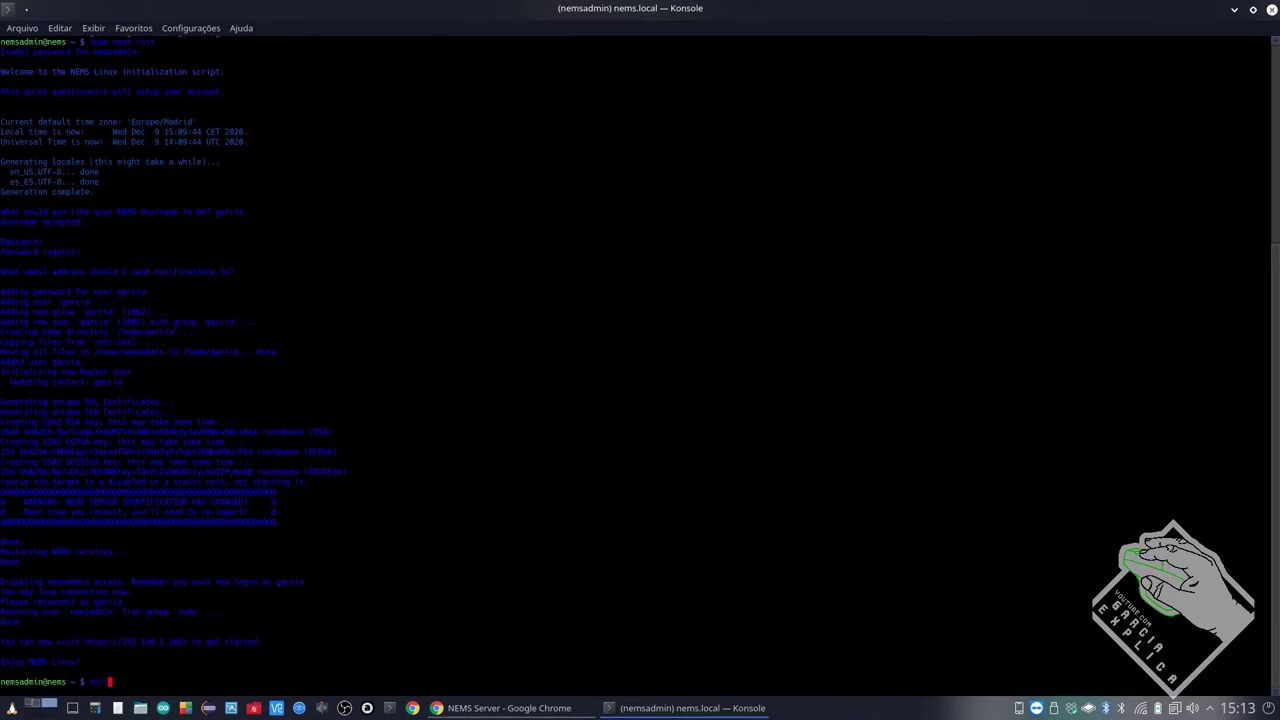
{"action": "type", "text": "t"}
{"action": "key", "text": "Return"}
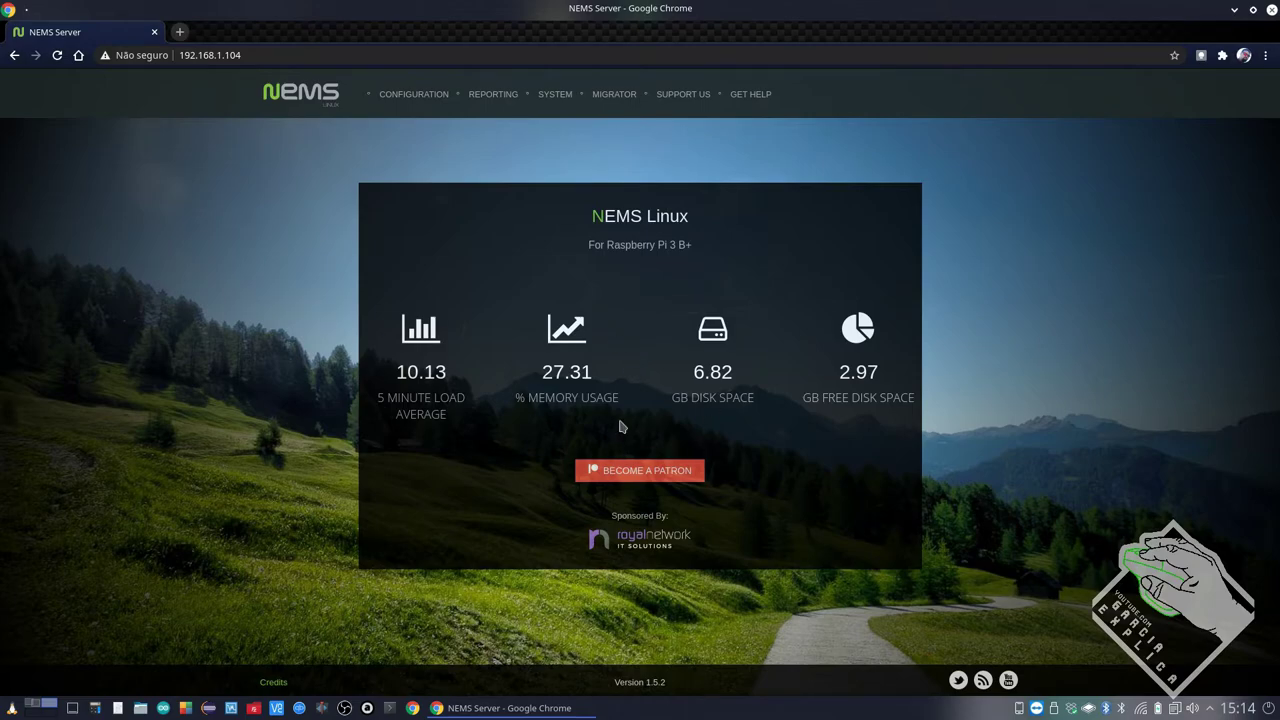
Point out the 'For Raspberry Pi 3 B+' subtitle on the reloaded NEMS dashboard, then reach the CONFIGURATION menu
{"action": "left_click_drag", "start_coordinate": [587, 247], "coordinate": [696, 260]}
{"action": "left_click", "coordinate": [671, 248]}
{"action": "mouse_move", "coordinate": [418, 113]}
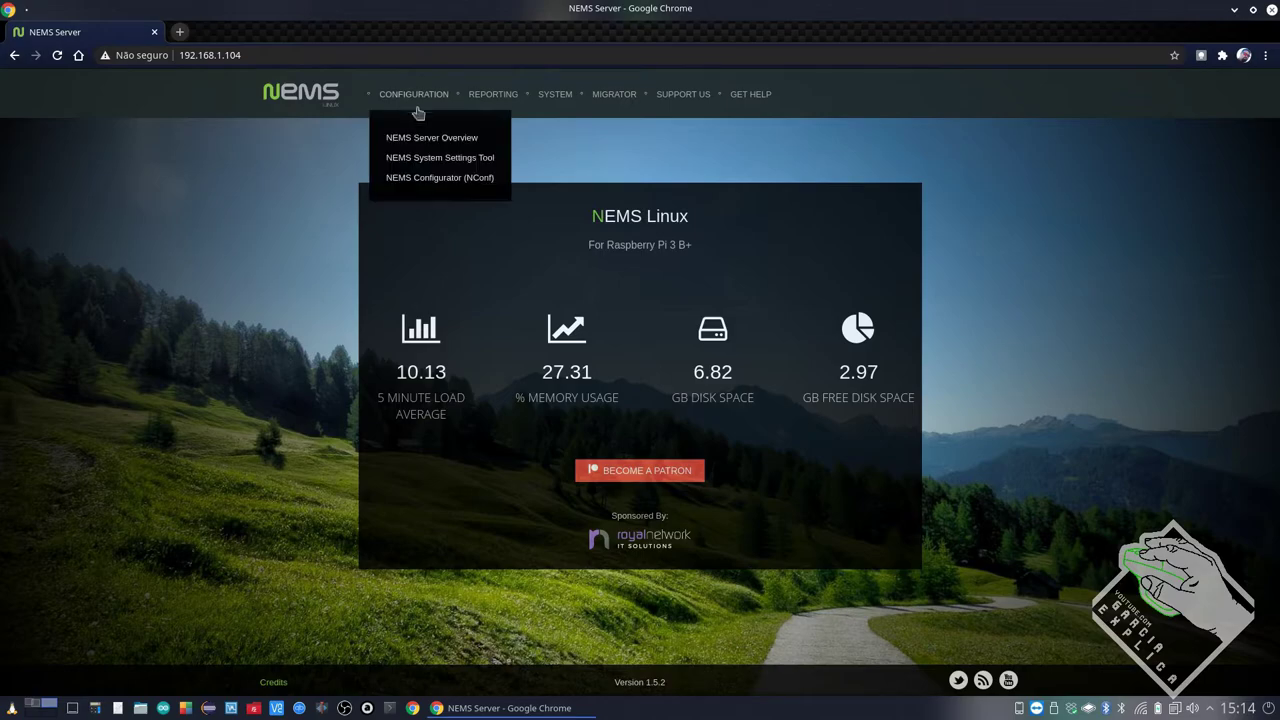
Open NConf and log in with the NEMS username and password
{"action": "left_click", "coordinate": [408, 179]}
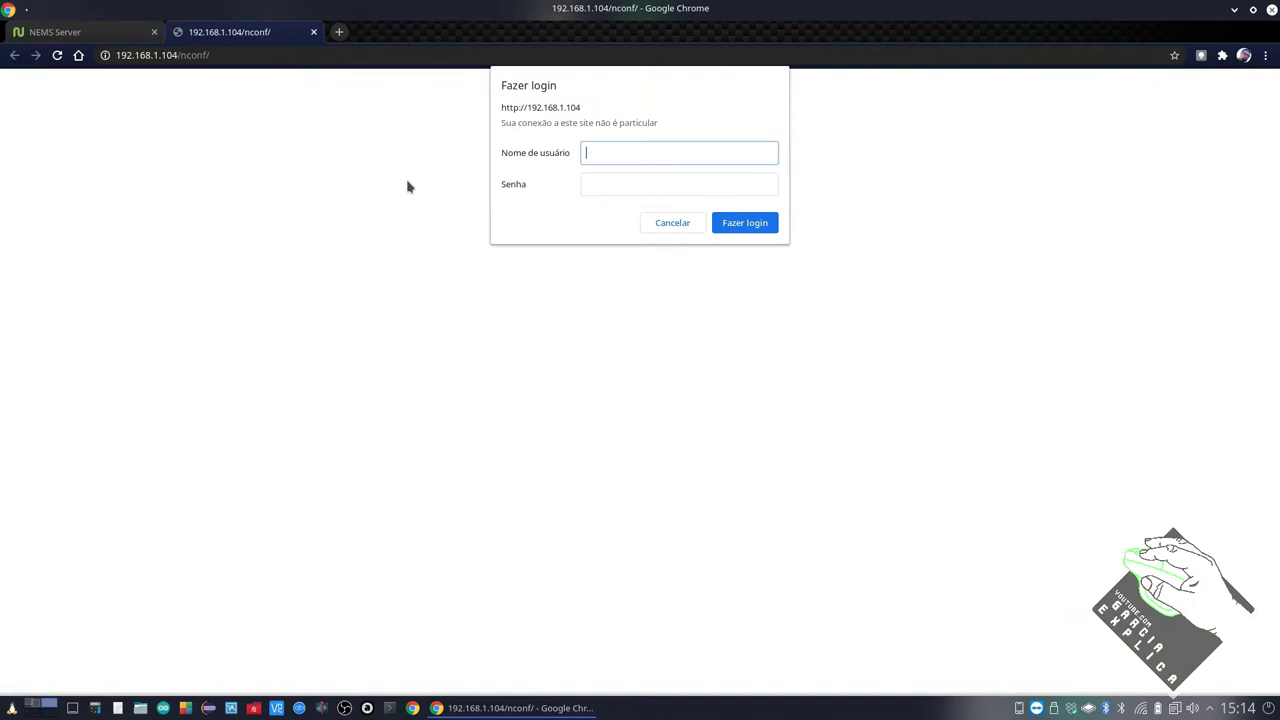
{"action": "type", "text": "garcia"}
{"action": "key", "text": "Tab"}
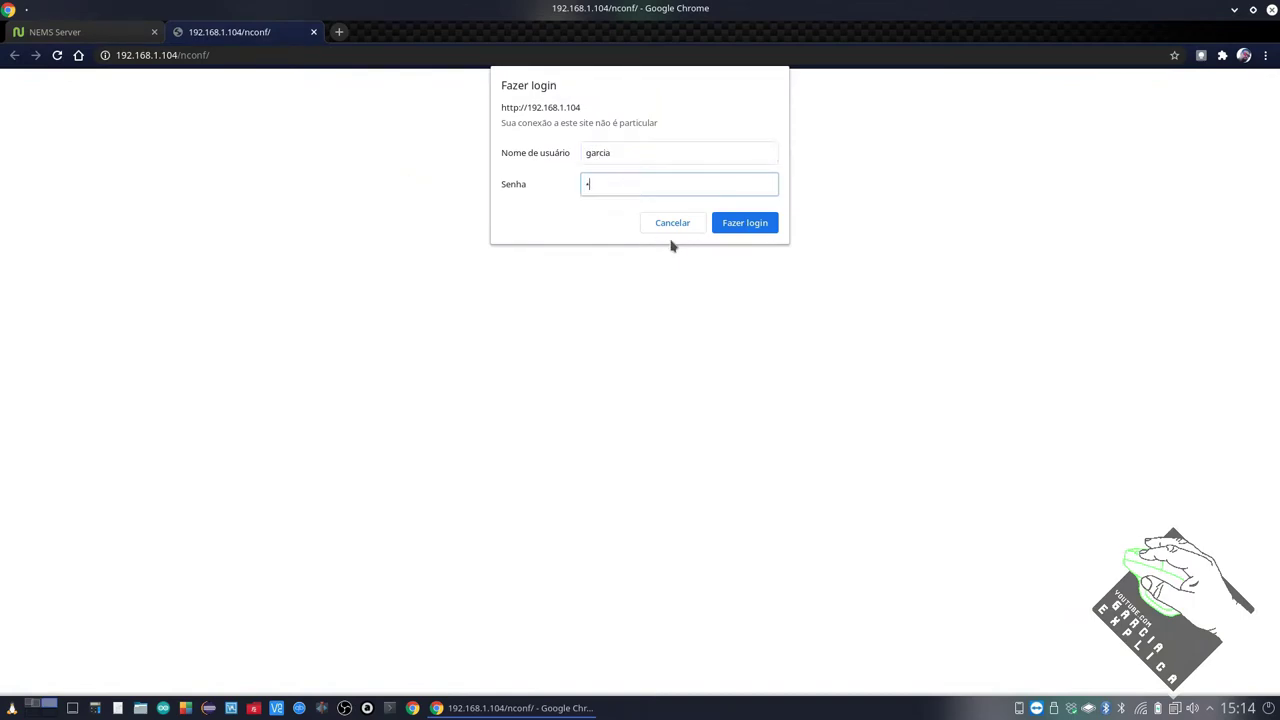
{"action": "key", "text": "Return"}
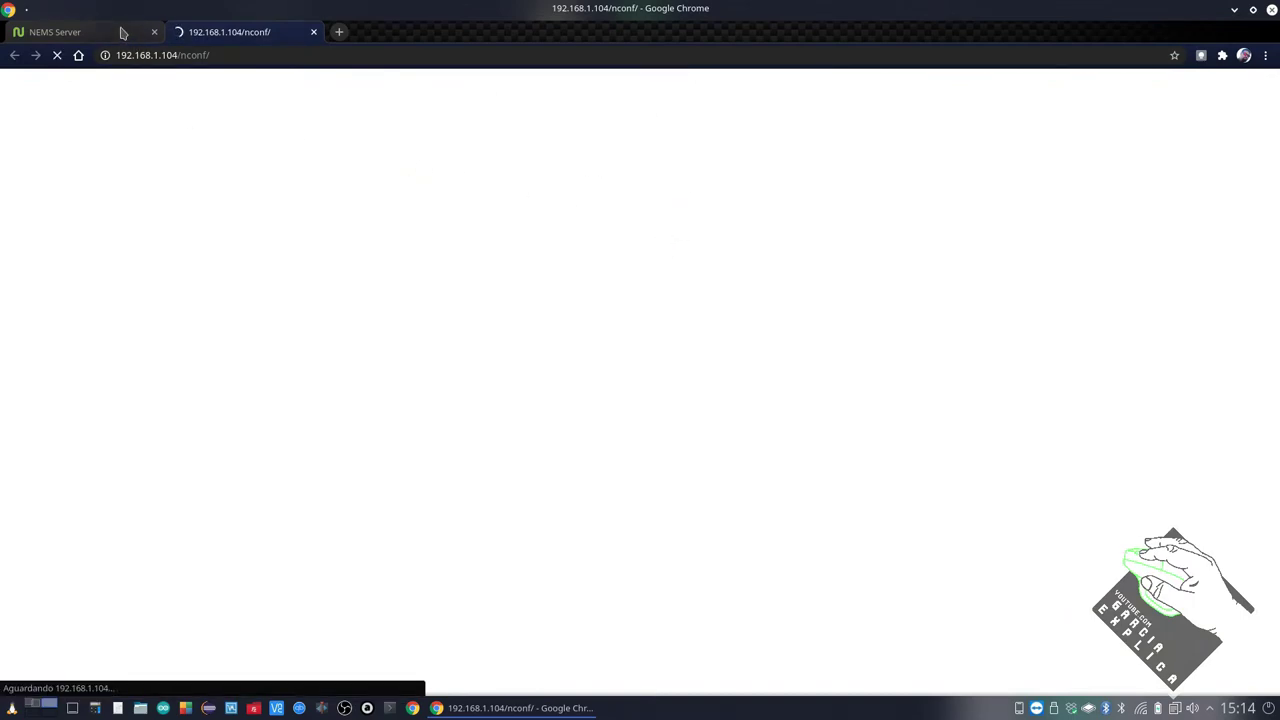
Open Adagios from the NEMS Server page, log in, and save the password in Chrome
{"action": "left_click", "coordinate": [124, 32]}
{"action": "mouse_move", "coordinate": [494, 95]}
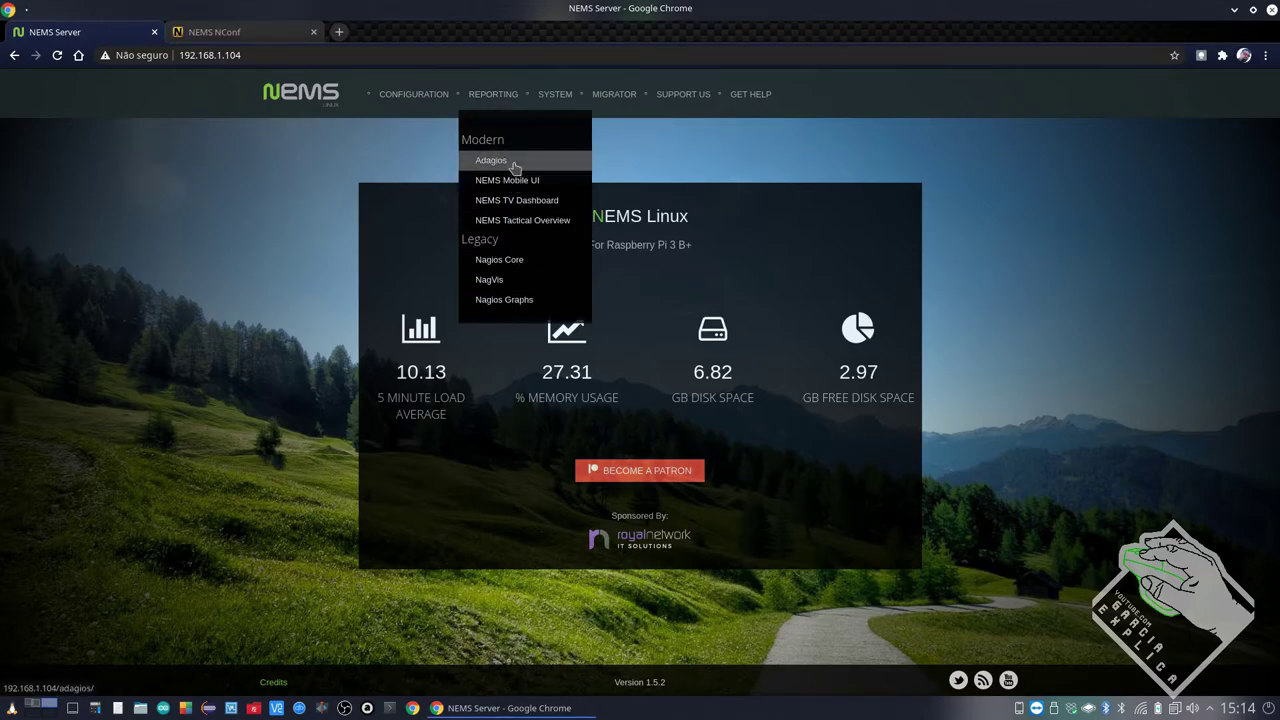
{"action": "left_click", "coordinate": [514, 166]}
{"action": "type", "text": "garcia"}
{"action": "key", "text": "Tab"}
{"action": "key", "text": "Return"}
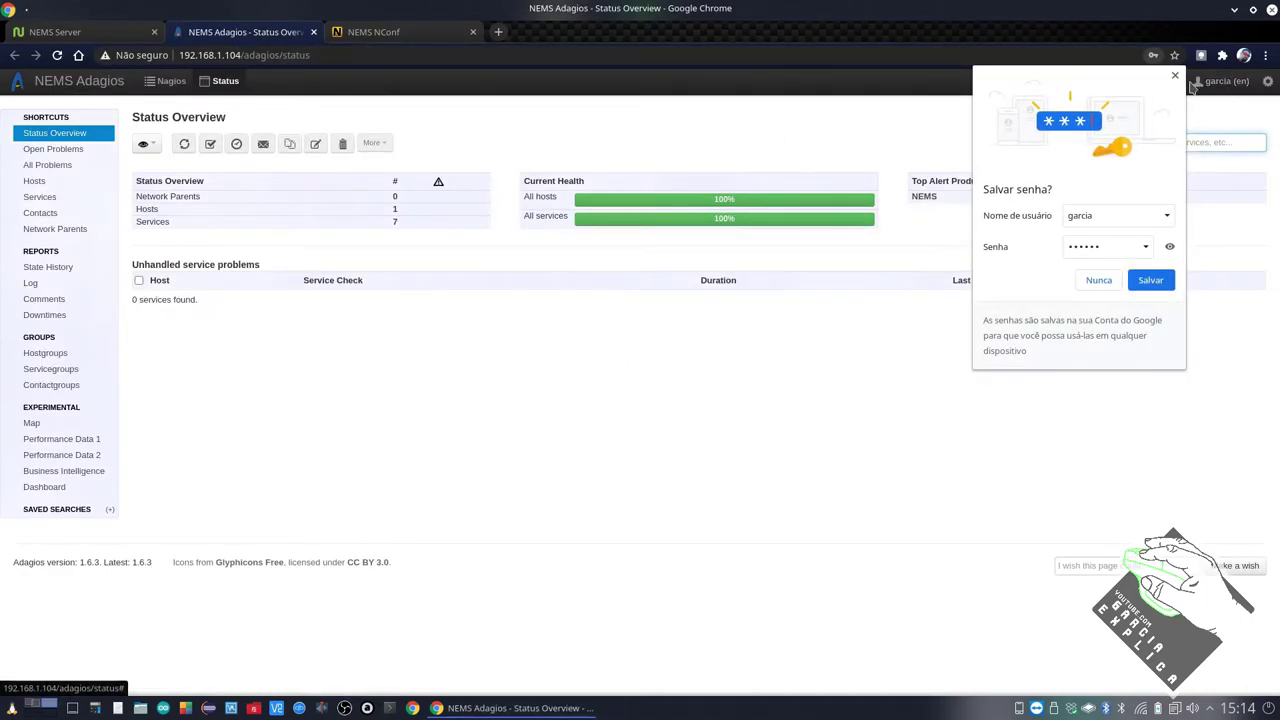
{"action": "left_click", "coordinate": [1150, 280]}
List Adagios hosts, expand NEMS to see its OK checks, then return to NConf
{"action": "left_click", "coordinate": [412, 32]}
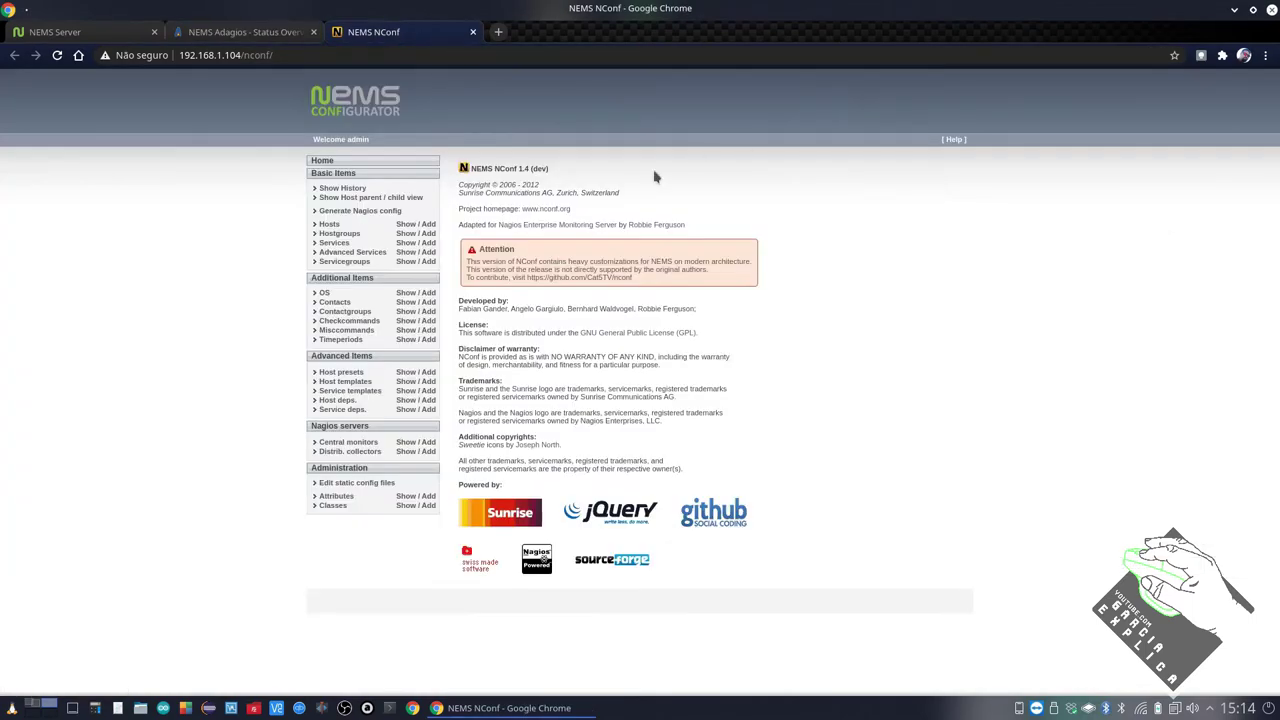
{"action": "left_click", "coordinate": [236, 34]}
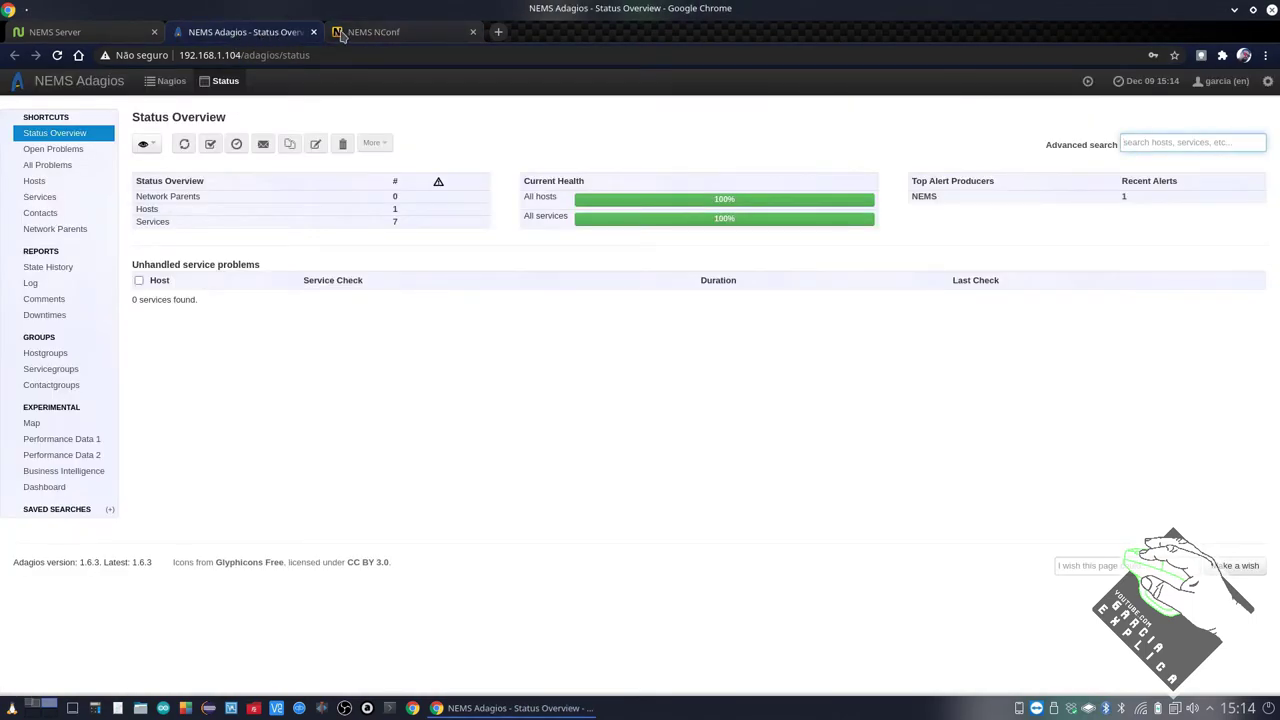
{"action": "left_click", "coordinate": [45, 181]}
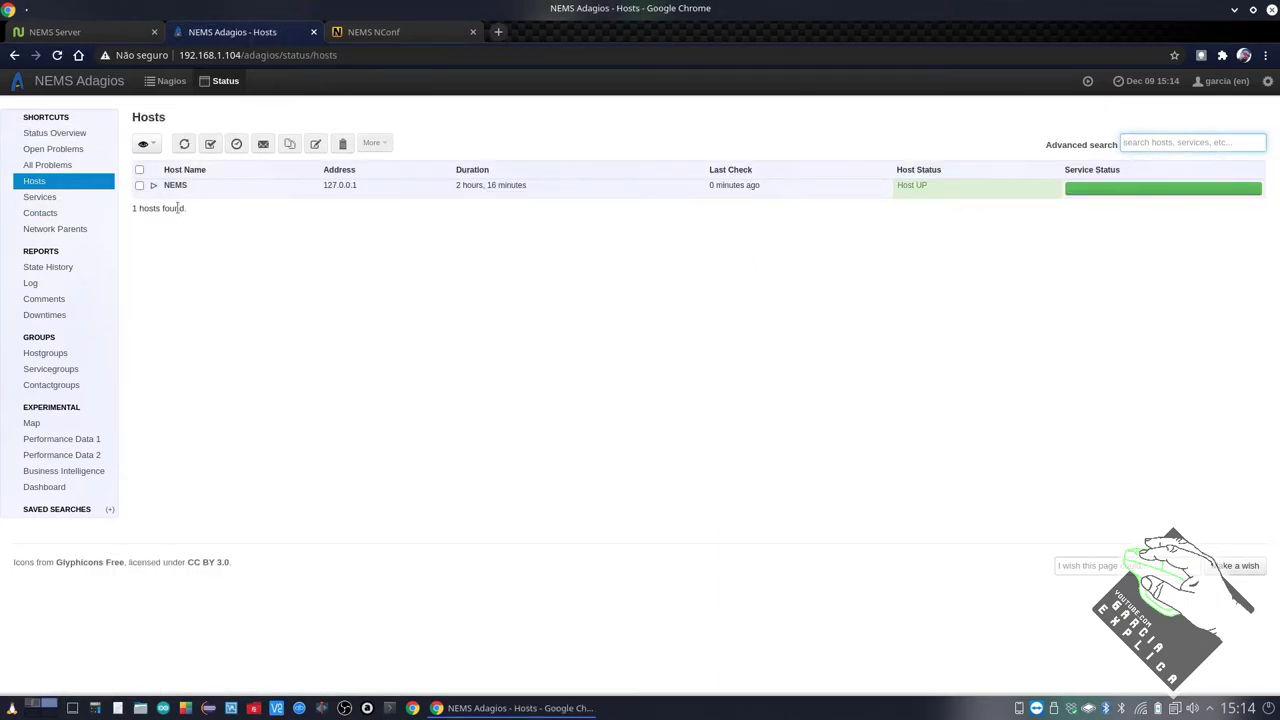
{"action": "left_click", "coordinate": [153, 185]}
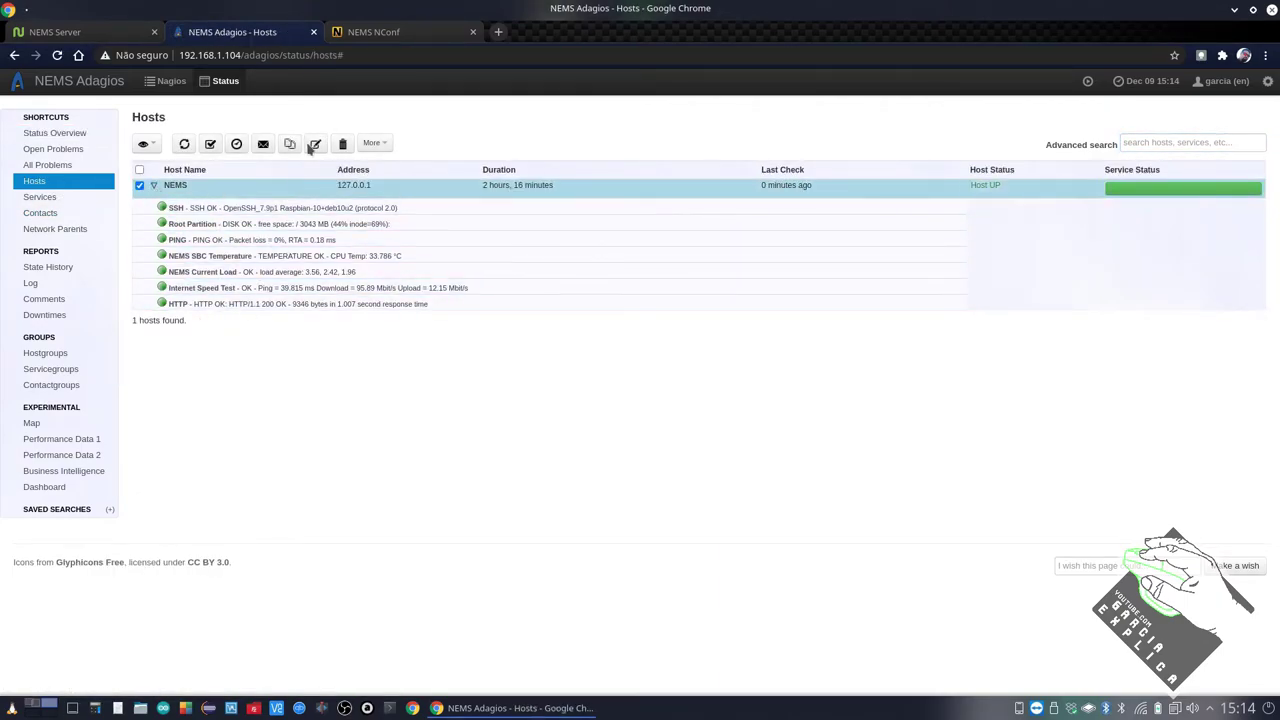
{"action": "left_click", "coordinate": [368, 32]}
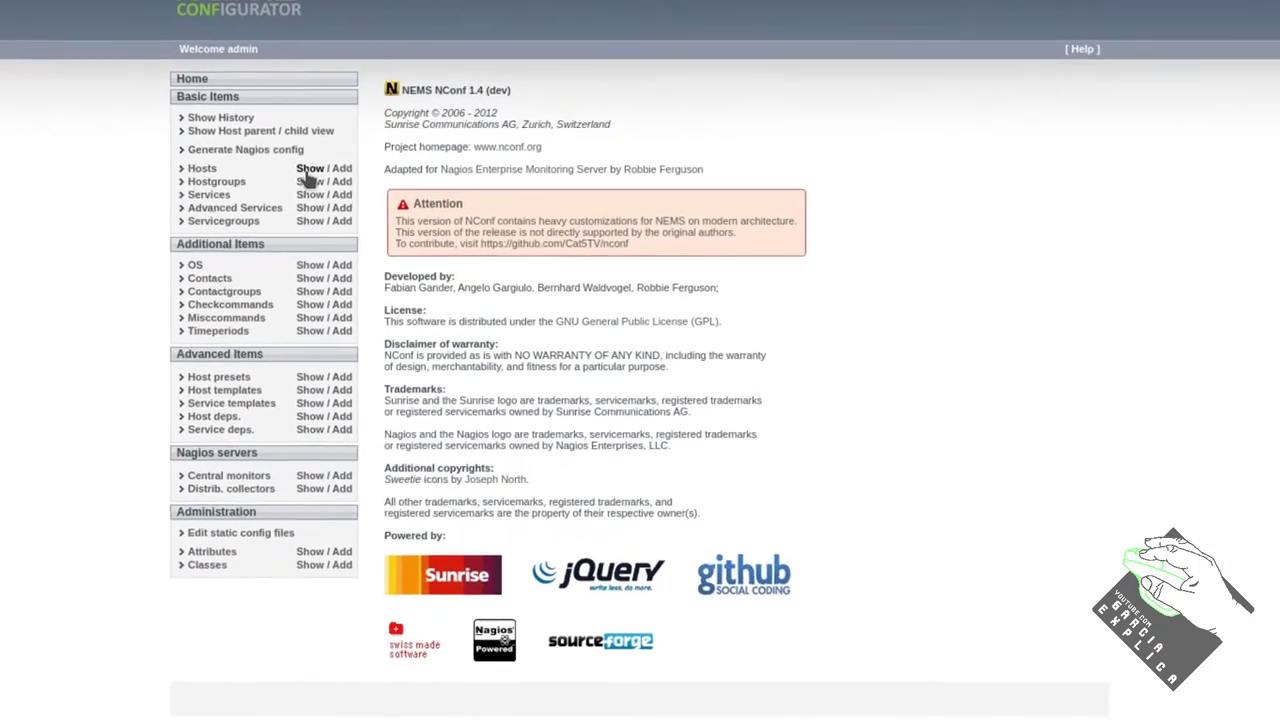
Start a new NConf host named Server with address 192.168.1.2
{"action": "left_click", "coordinate": [387, 215]}
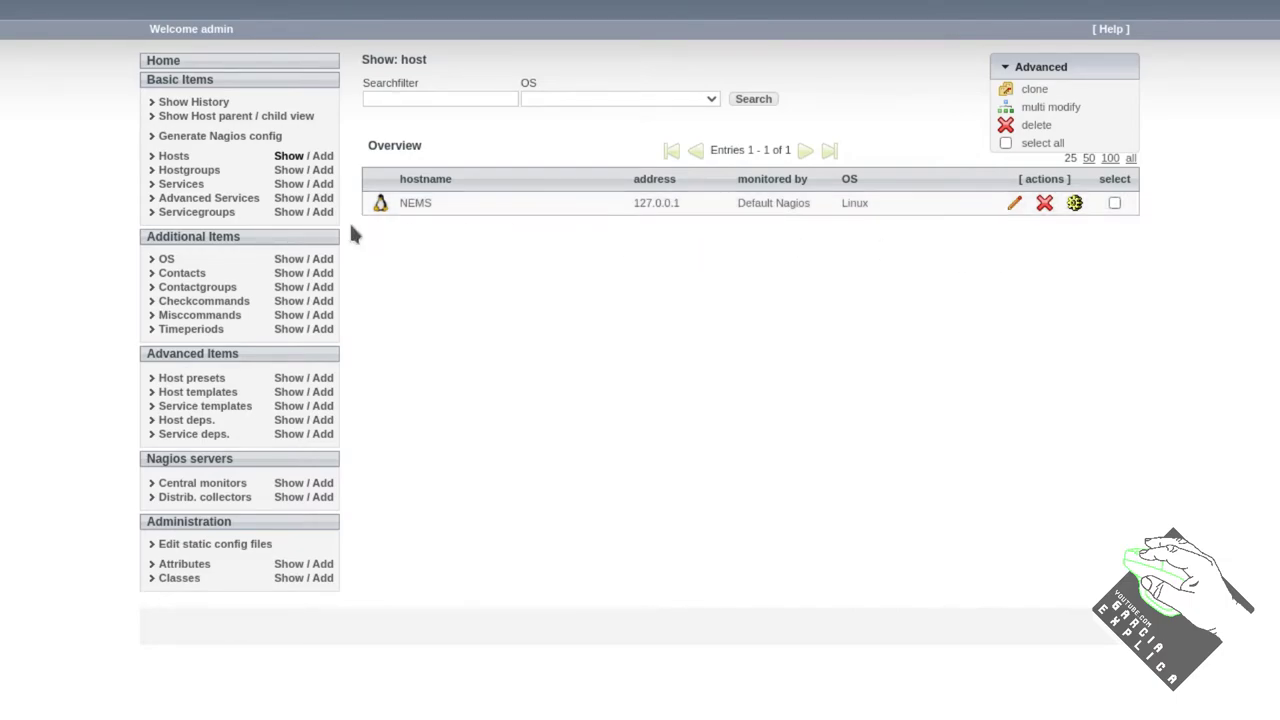
{"action": "left_click", "coordinate": [322, 157]}
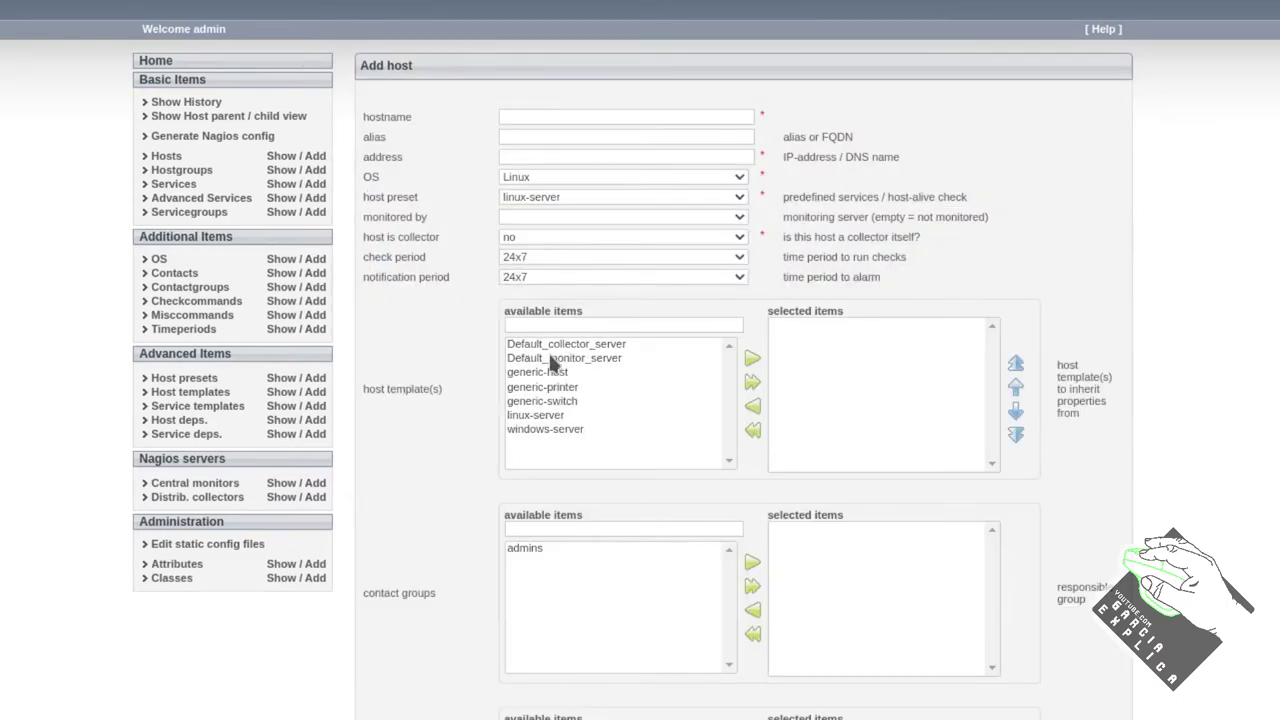
{"action": "left_click", "coordinate": [517, 120]}
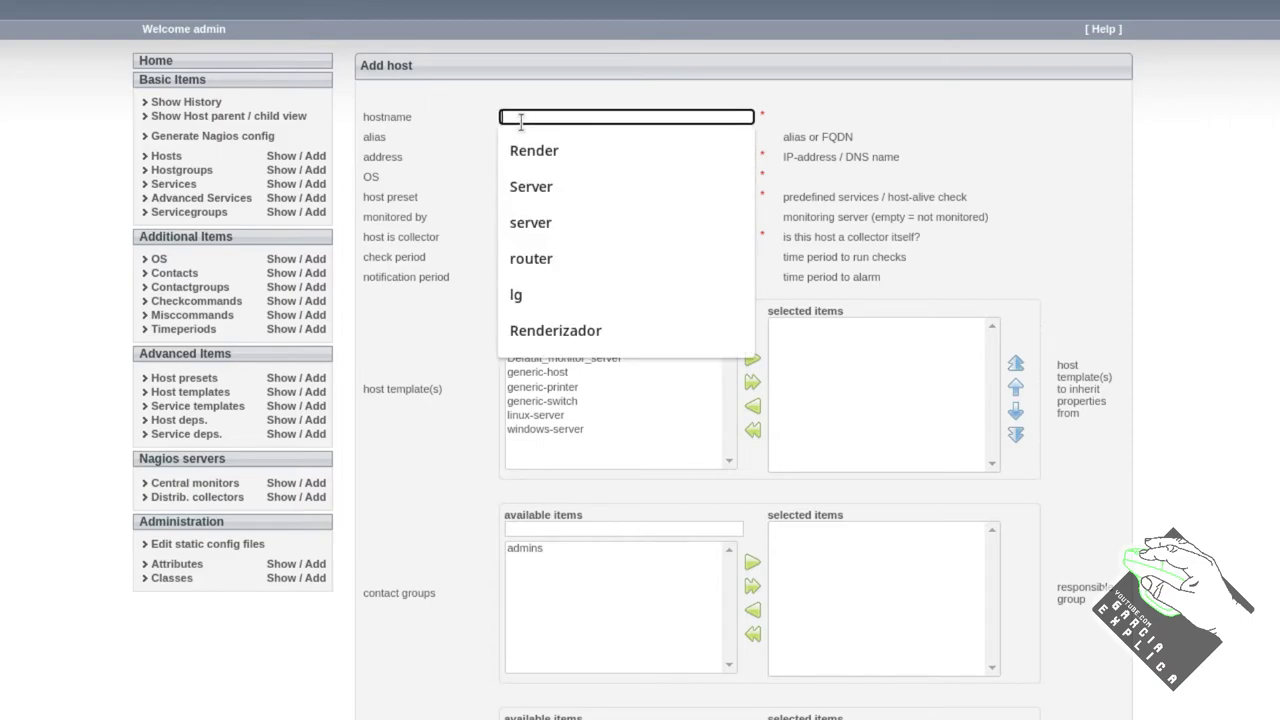
{"action": "left_click", "coordinate": [557, 187]}
{"action": "left_click", "coordinate": [545, 136]}
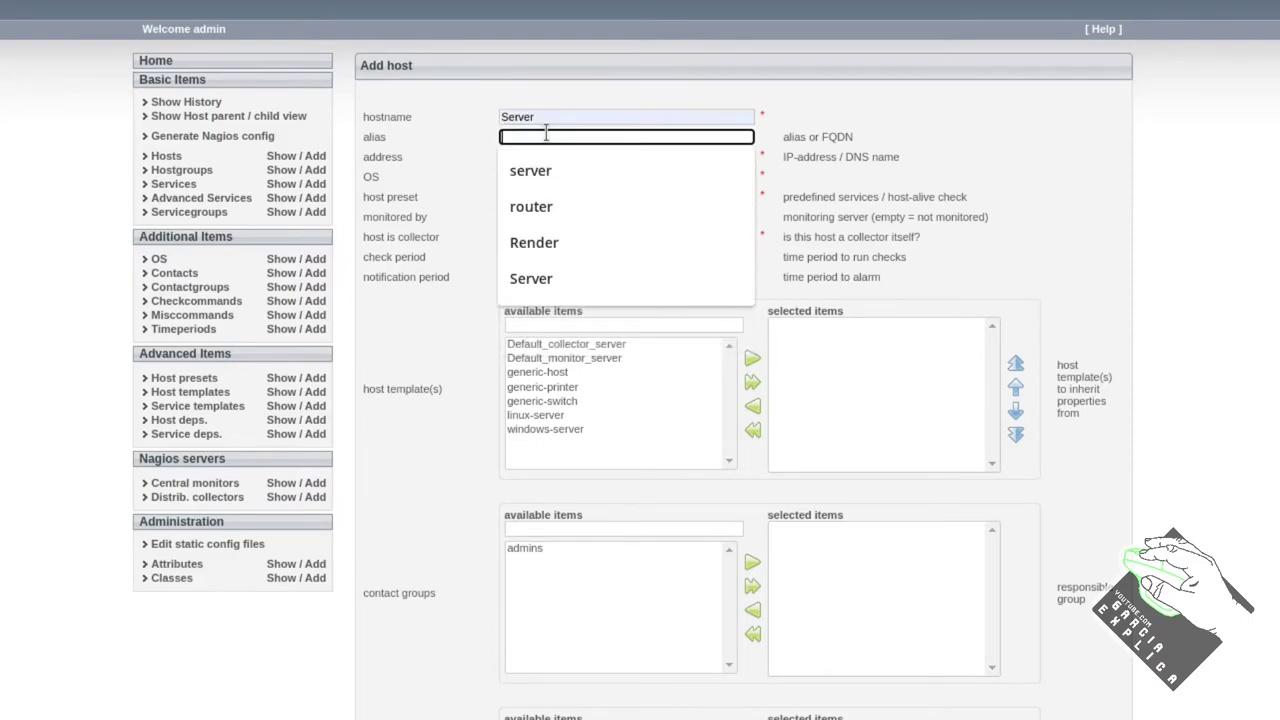
{"action": "left_click", "coordinate": [515, 154]}
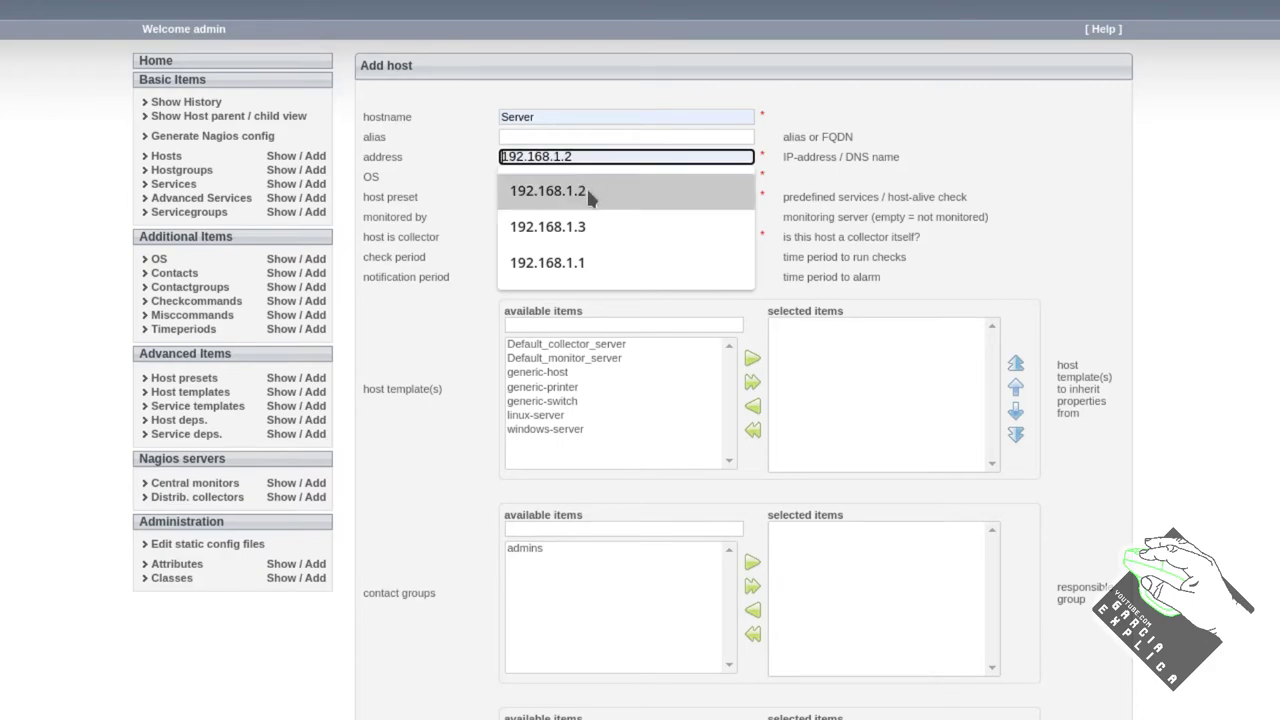
{"action": "left_click", "coordinate": [530, 191]}
Set OS Linux, preset linux-server, Default Nagios monitoring, and the linux-server template
{"action": "left_click", "coordinate": [527, 180]}
{"action": "left_click", "coordinate": [528, 192]}
{"action": "left_click", "coordinate": [530, 197]}
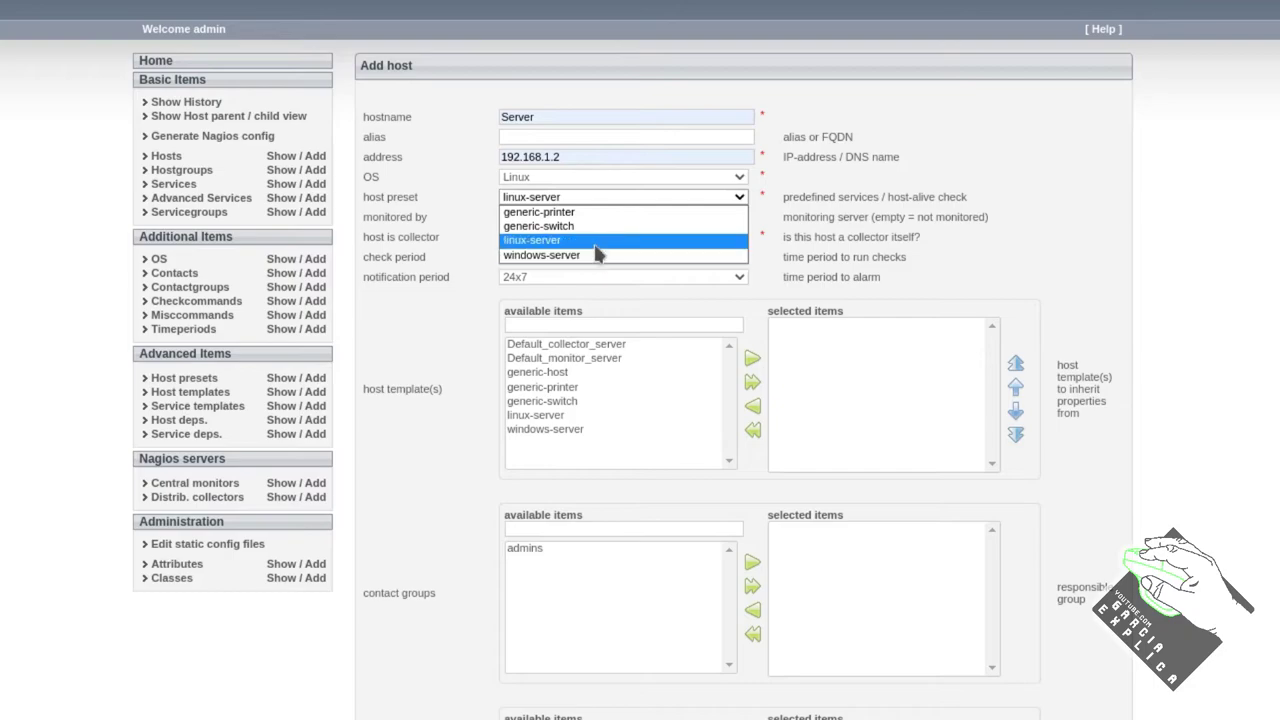
{"action": "left_click", "coordinate": [596, 240]}
{"action": "left_click", "coordinate": [525, 215]}
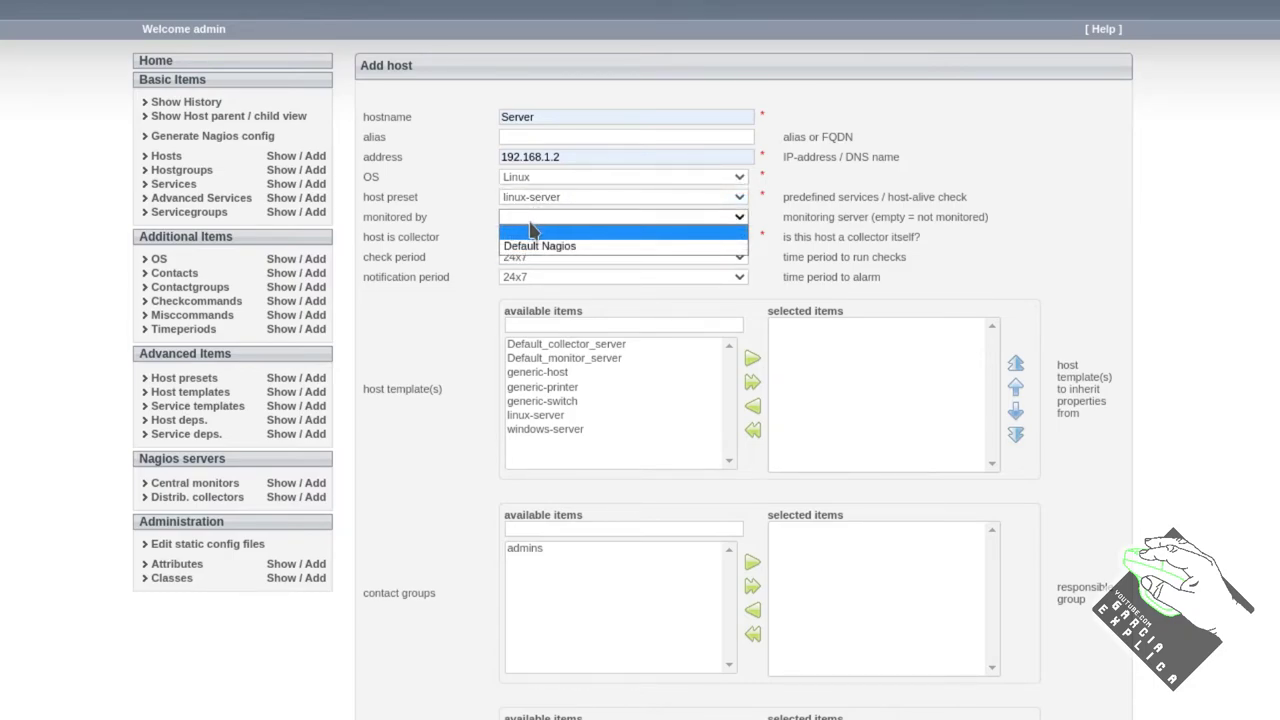
{"action": "left_click", "coordinate": [536, 246]}
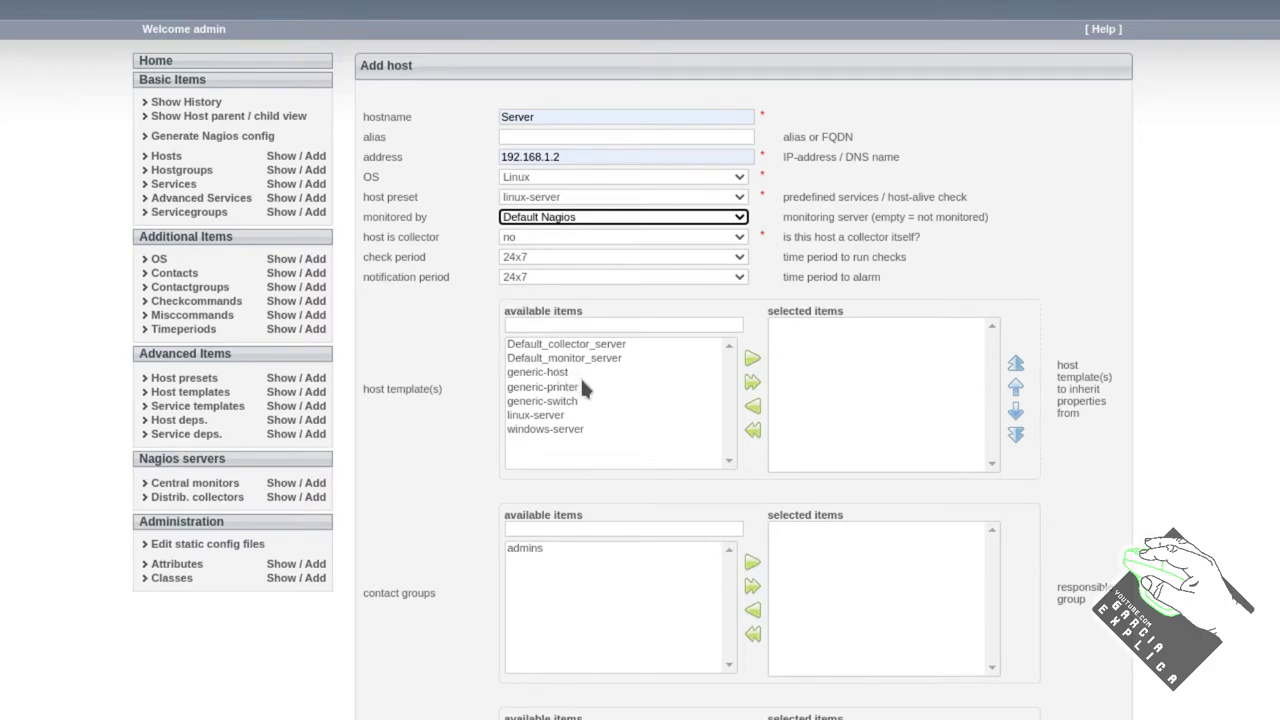
{"action": "left_click", "coordinate": [557, 415]}
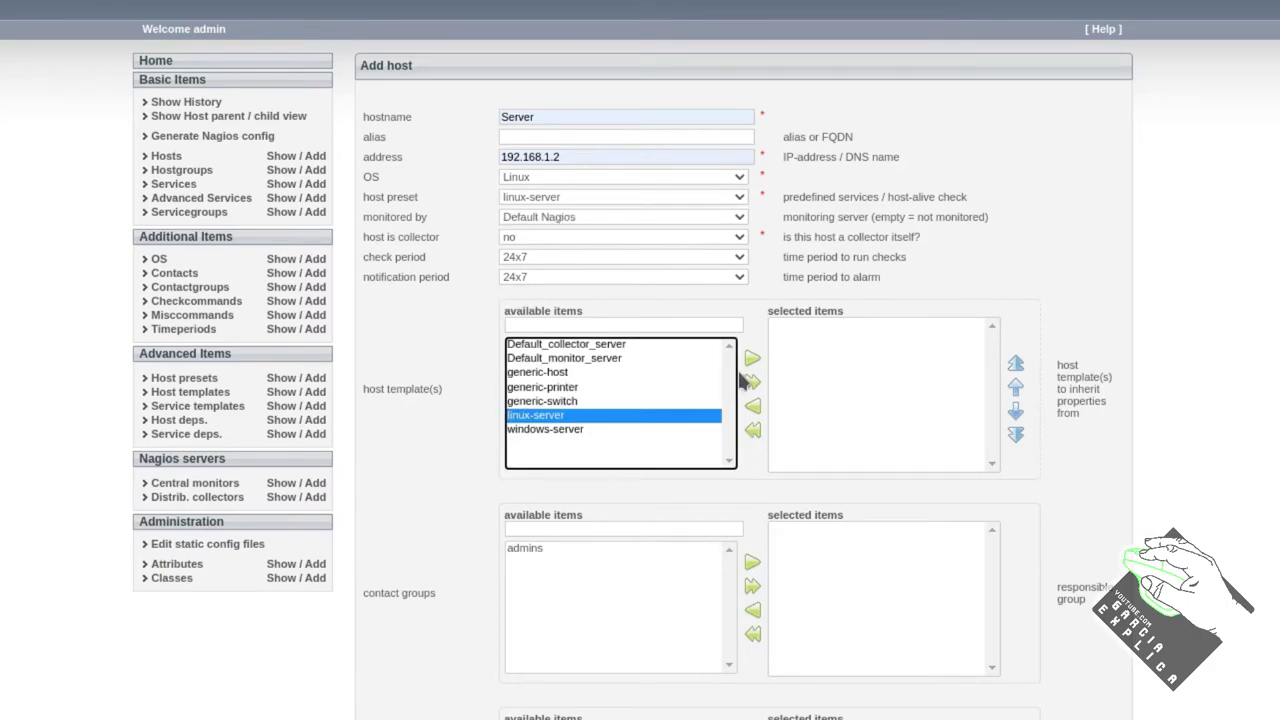
{"action": "left_click", "coordinate": [752, 358]}
Assign the admins contact group and linux-servers hostgroup, then save host Server
{"action": "left_click", "coordinate": [546, 554]}
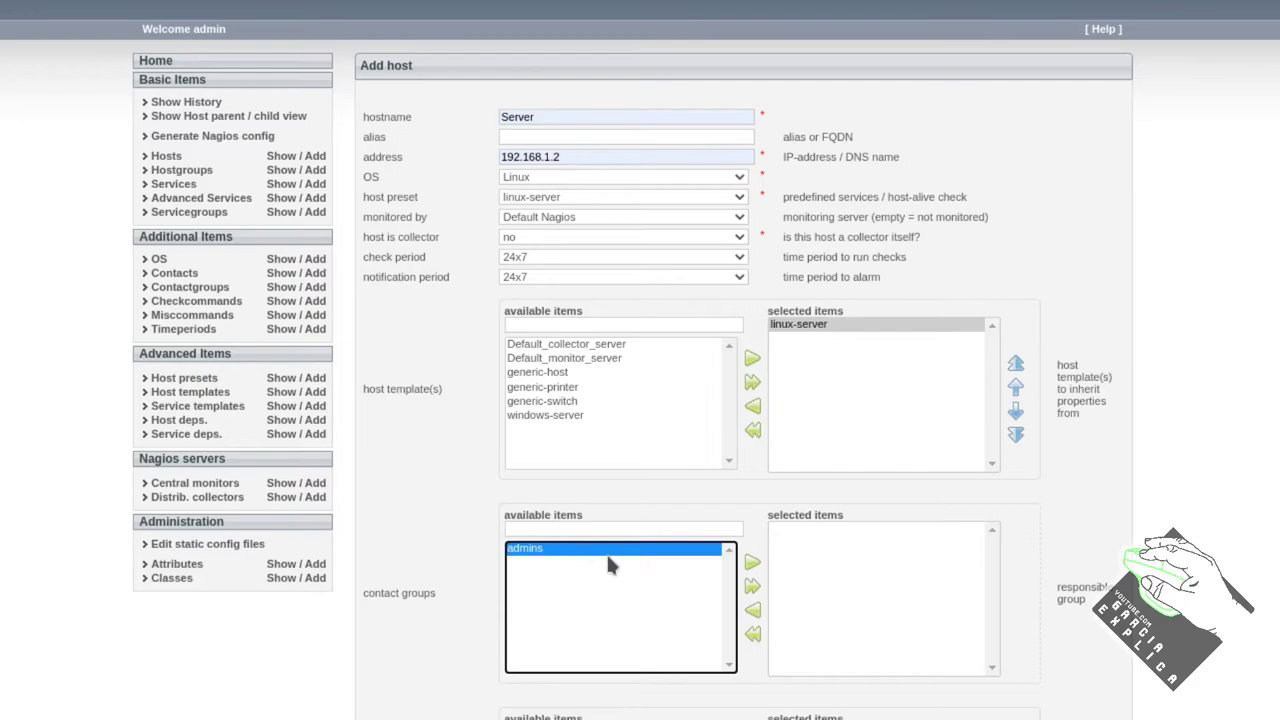
{"action": "left_click", "coordinate": [752, 563]}
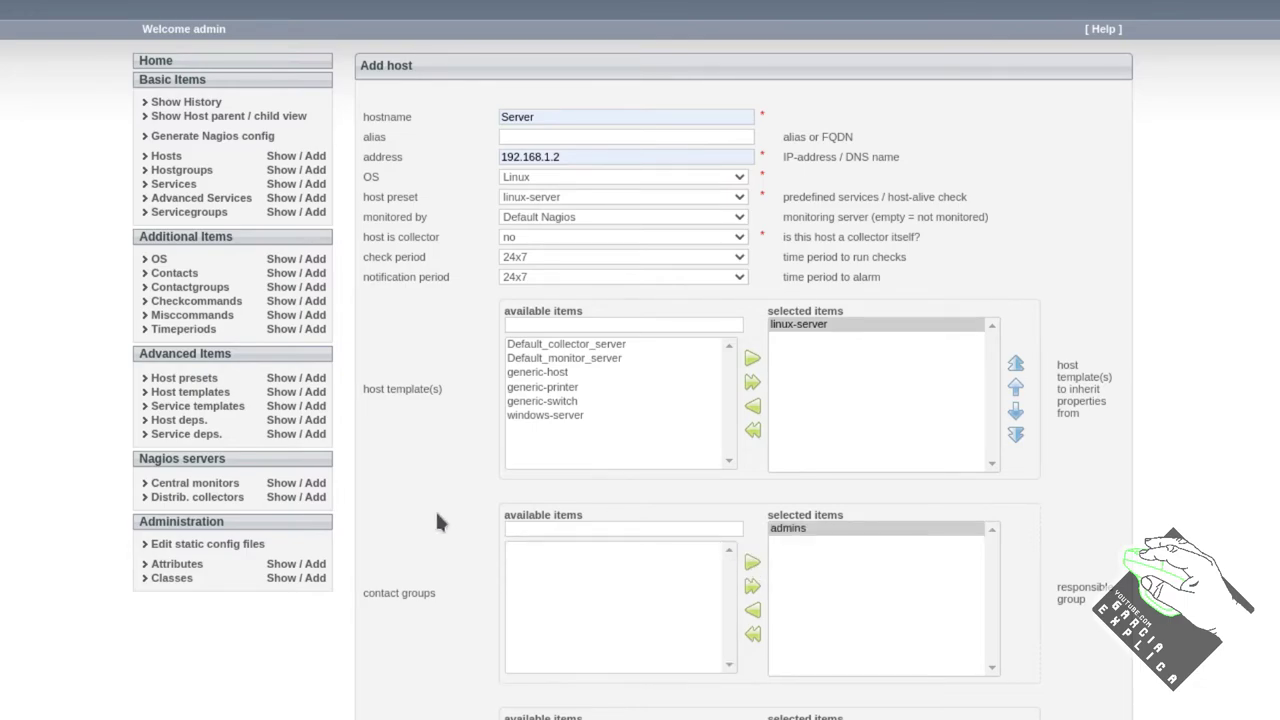
{"action": "scroll", "coordinate": [437, 520], "scroll_direction": "down", "scroll_amount": 3}
{"action": "scroll", "coordinate": [493, 412], "scroll_direction": "down", "scroll_amount": 2}
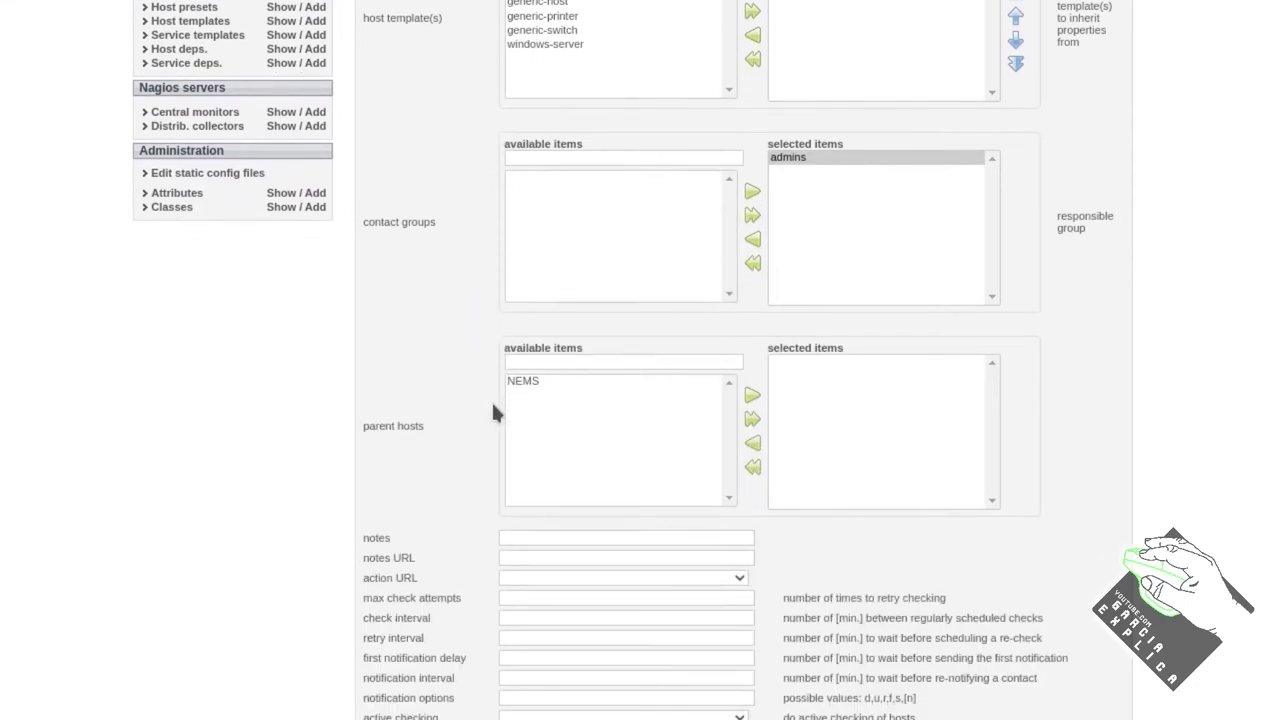
{"action": "scroll", "coordinate": [472, 428], "scroll_direction": "down", "scroll_amount": 2}
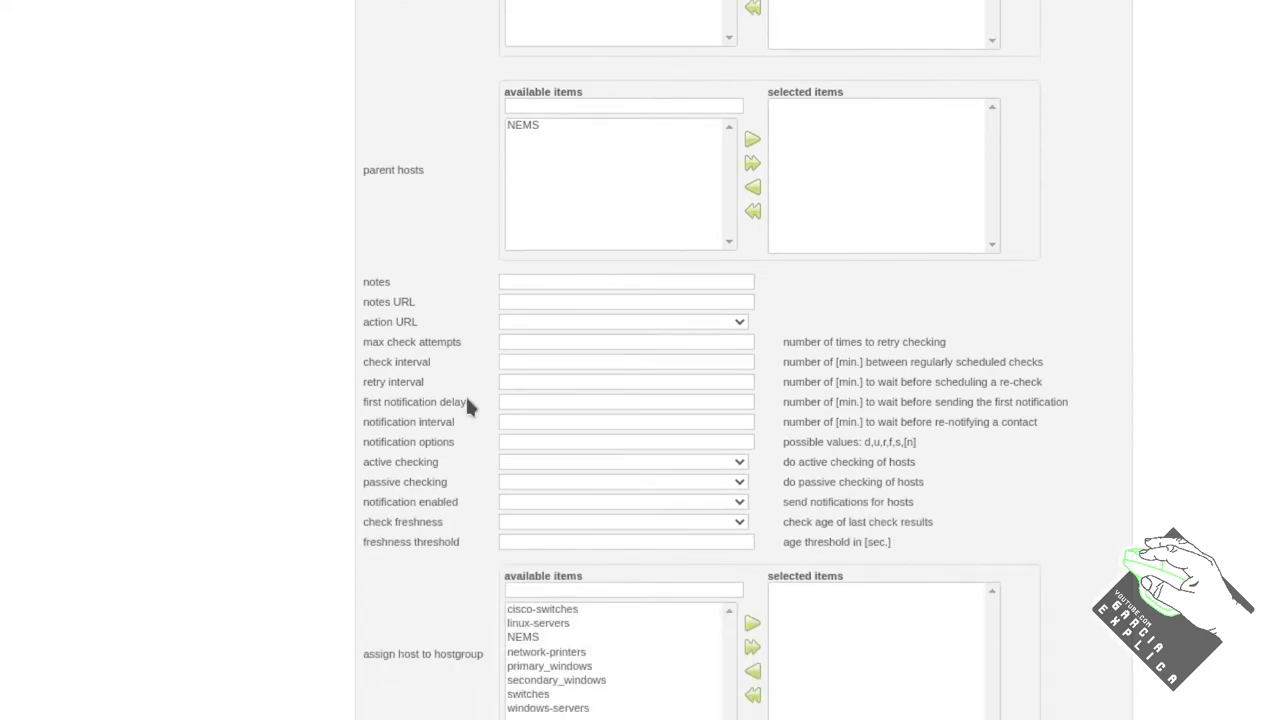
{"action": "scroll", "coordinate": [468, 399], "scroll_direction": "up", "scroll_amount": 5}
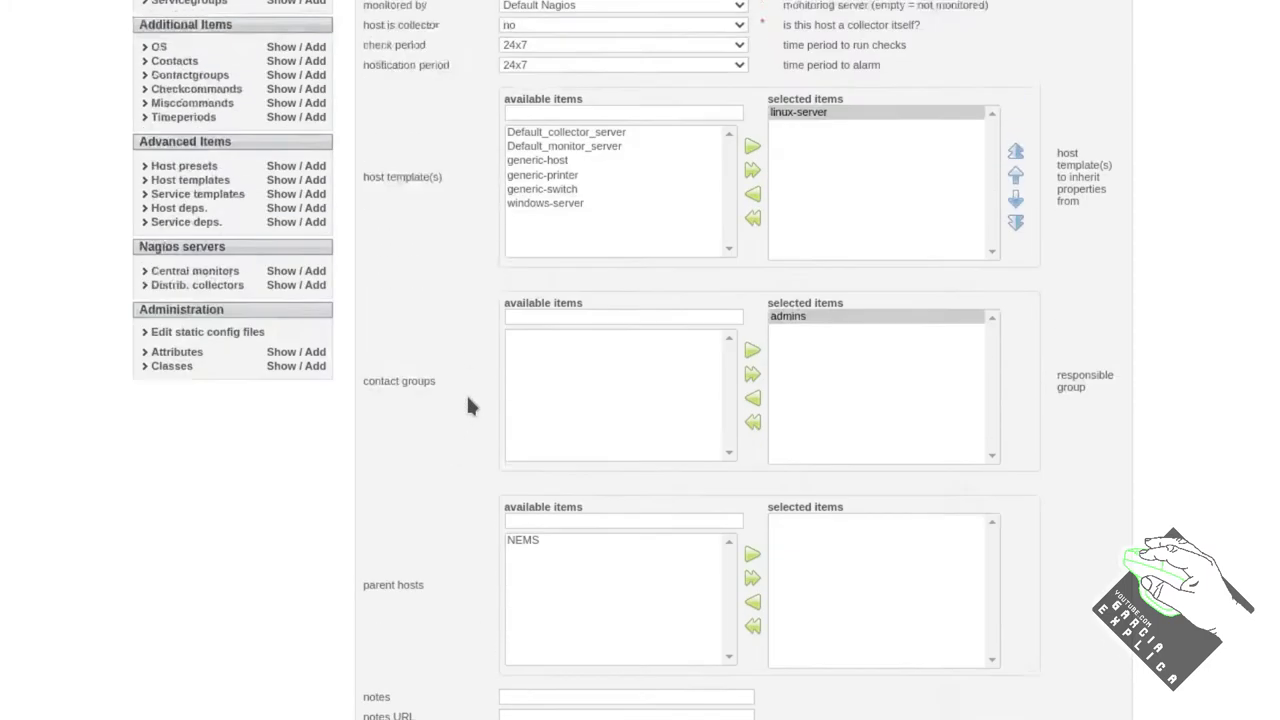
{"action": "scroll", "coordinate": [471, 330], "scroll_direction": "down", "scroll_amount": 3}
{"action": "scroll", "coordinate": [472, 378], "scroll_direction": "up", "scroll_amount": 4}
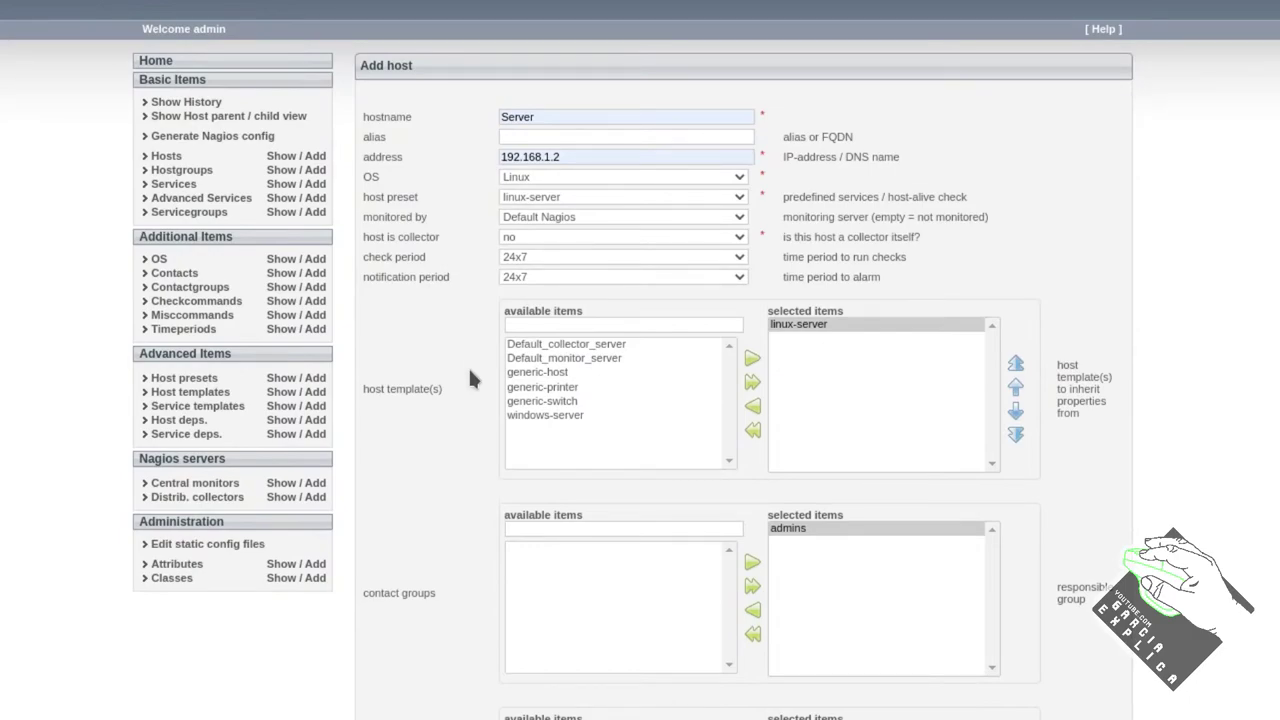
{"action": "scroll", "coordinate": [472, 378], "scroll_direction": "down", "scroll_amount": 6}
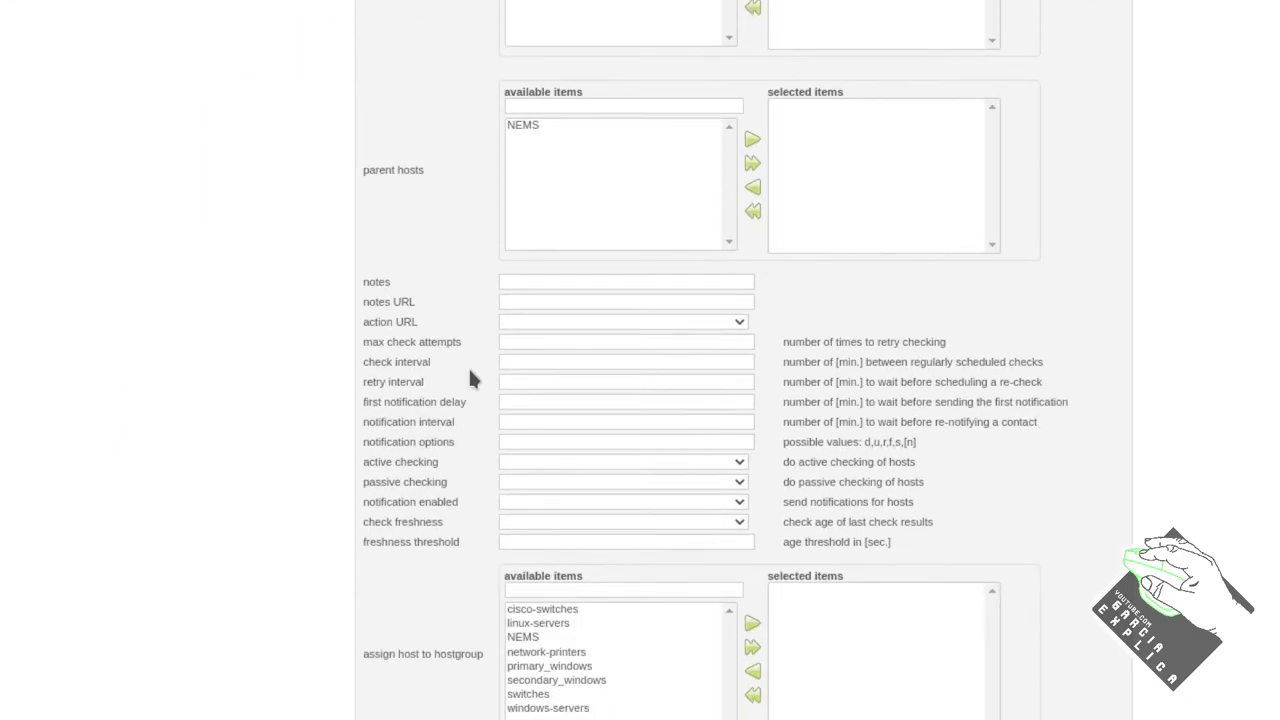
{"action": "left_click", "coordinate": [556, 624]}
{"action": "left_click", "coordinate": [753, 632]}
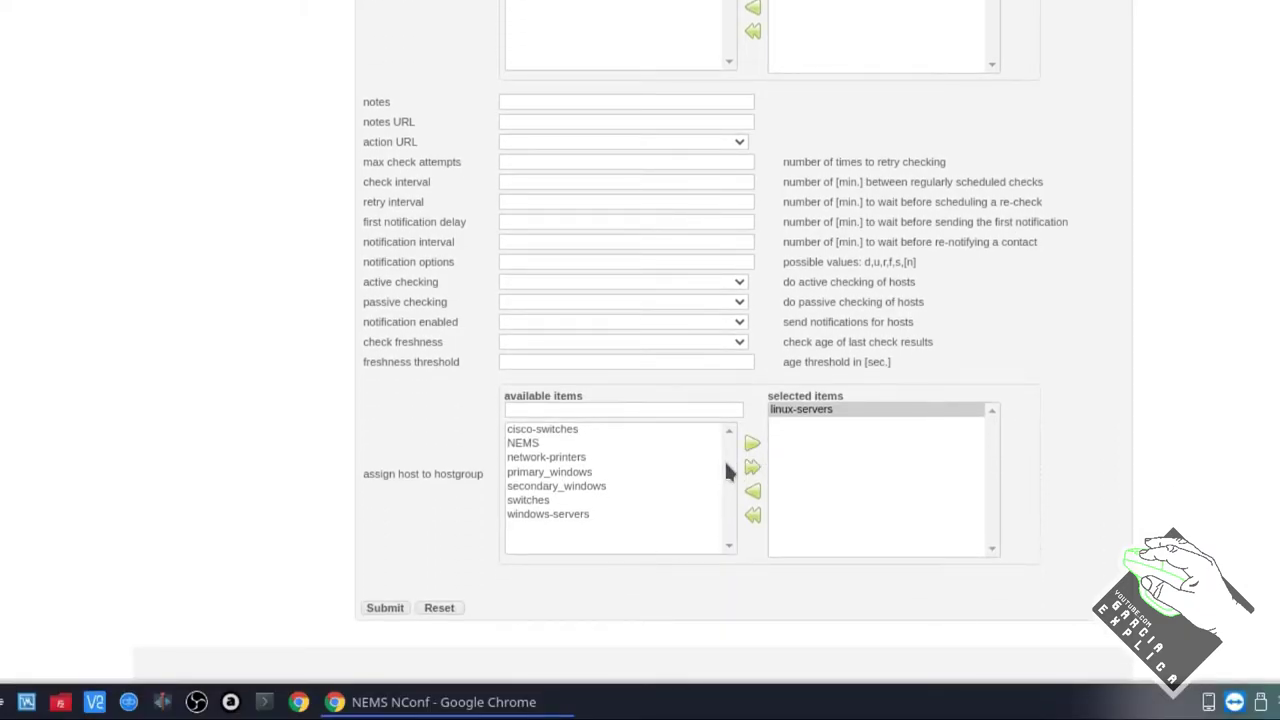
{"action": "left_click", "coordinate": [385, 608]}
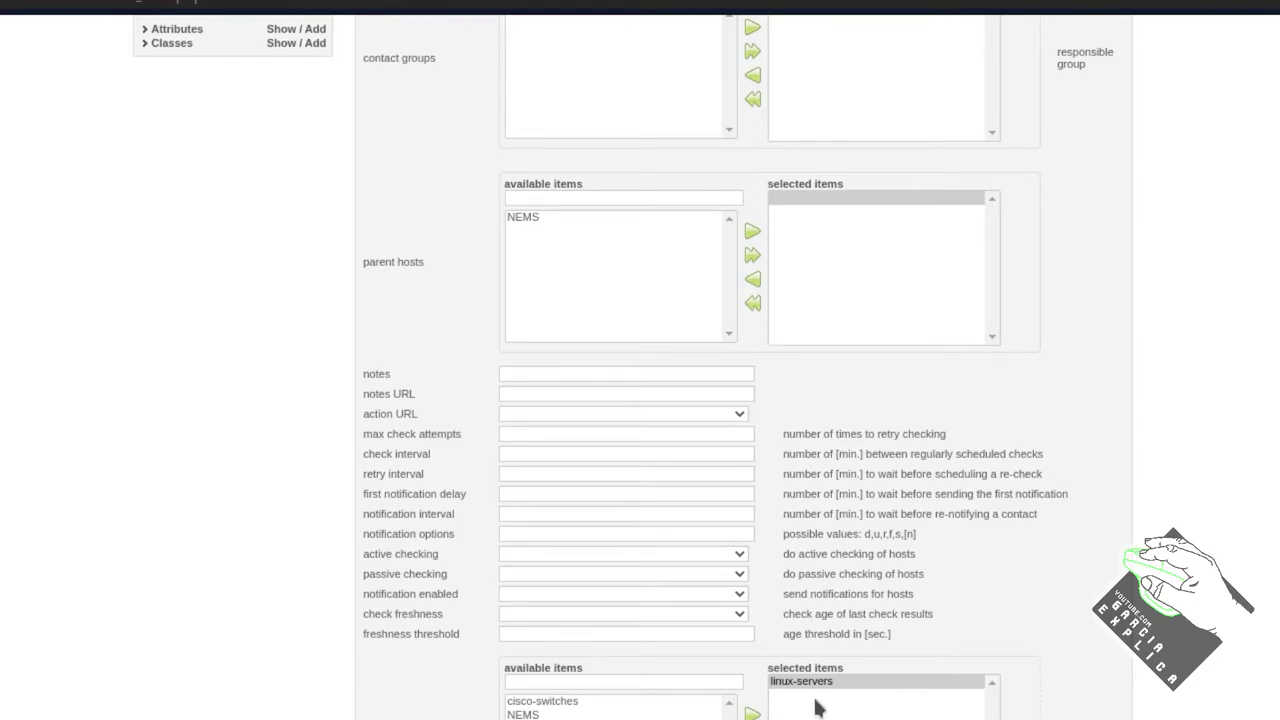
Review Server's services page showing seven advanced services inherited from linux-servers
{"action": "scroll", "coordinate": [810, 686], "scroll_direction": "up", "scroll_amount": 3}
{"action": "scroll", "coordinate": [810, 686], "scroll_direction": "up", "scroll_amount": 4}
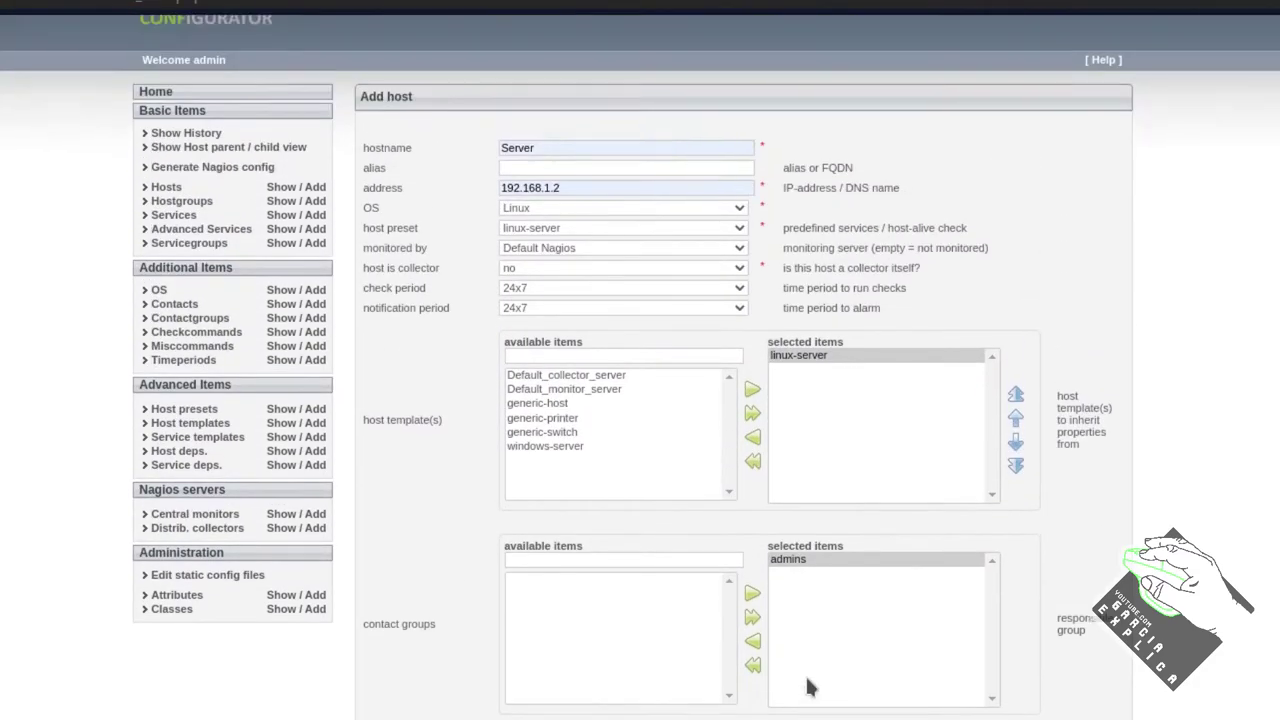
{"action": "scroll", "coordinate": [808, 686], "scroll_direction": "down", "scroll_amount": 7}
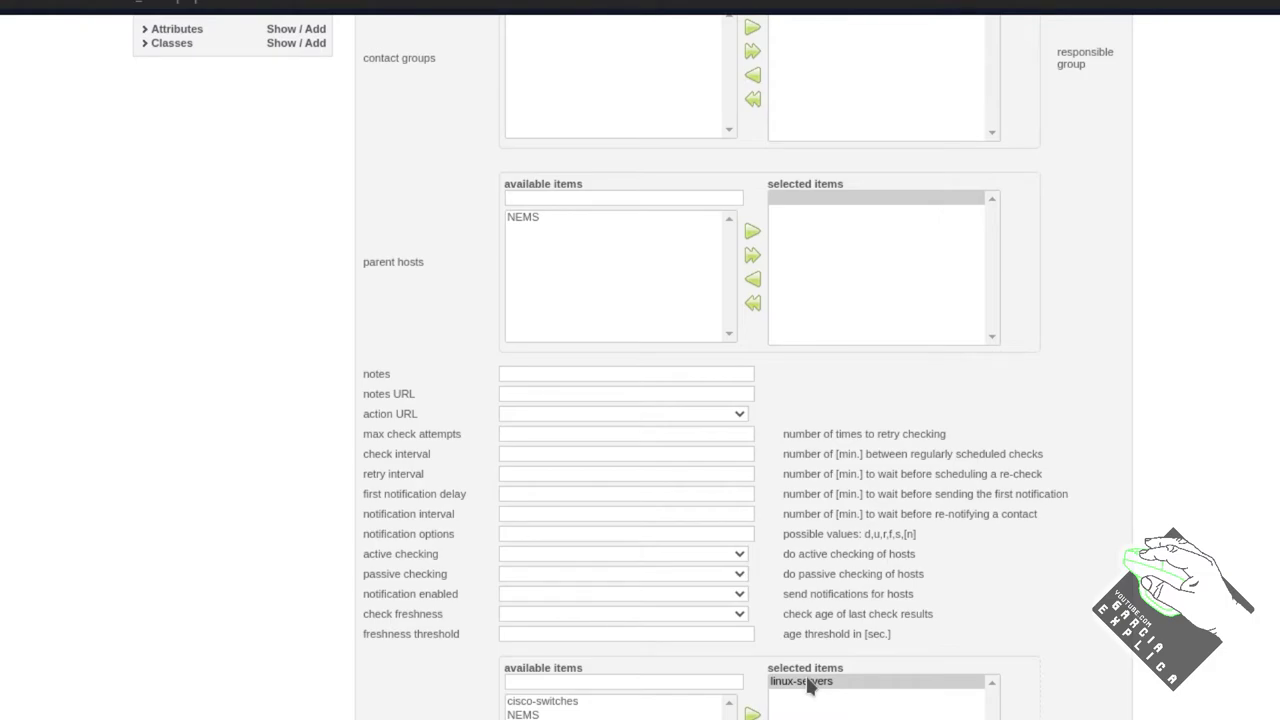
{"action": "scroll", "coordinate": [808, 681], "scroll_direction": "up", "scroll_amount": 7}
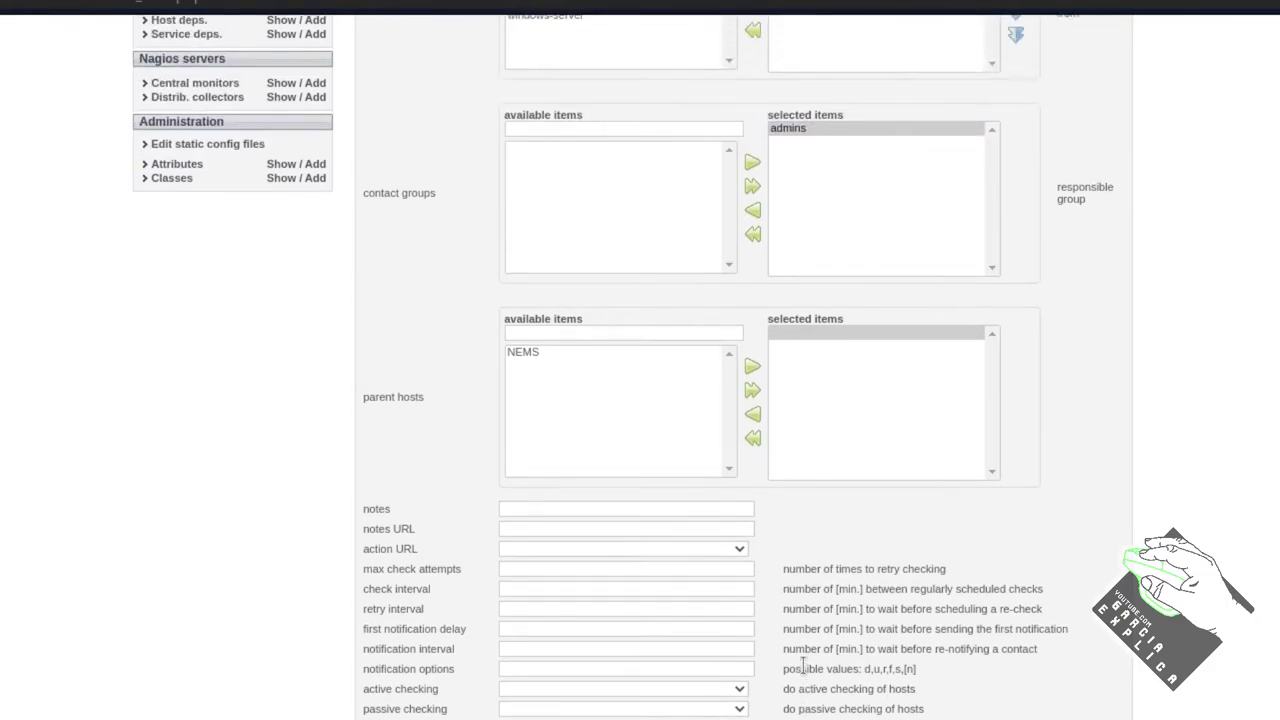
{"action": "scroll", "coordinate": [806, 676], "scroll_direction": "down", "scroll_amount": 2}
{"action": "scroll", "coordinate": [806, 676], "scroll_direction": "down", "scroll_amount": 5}
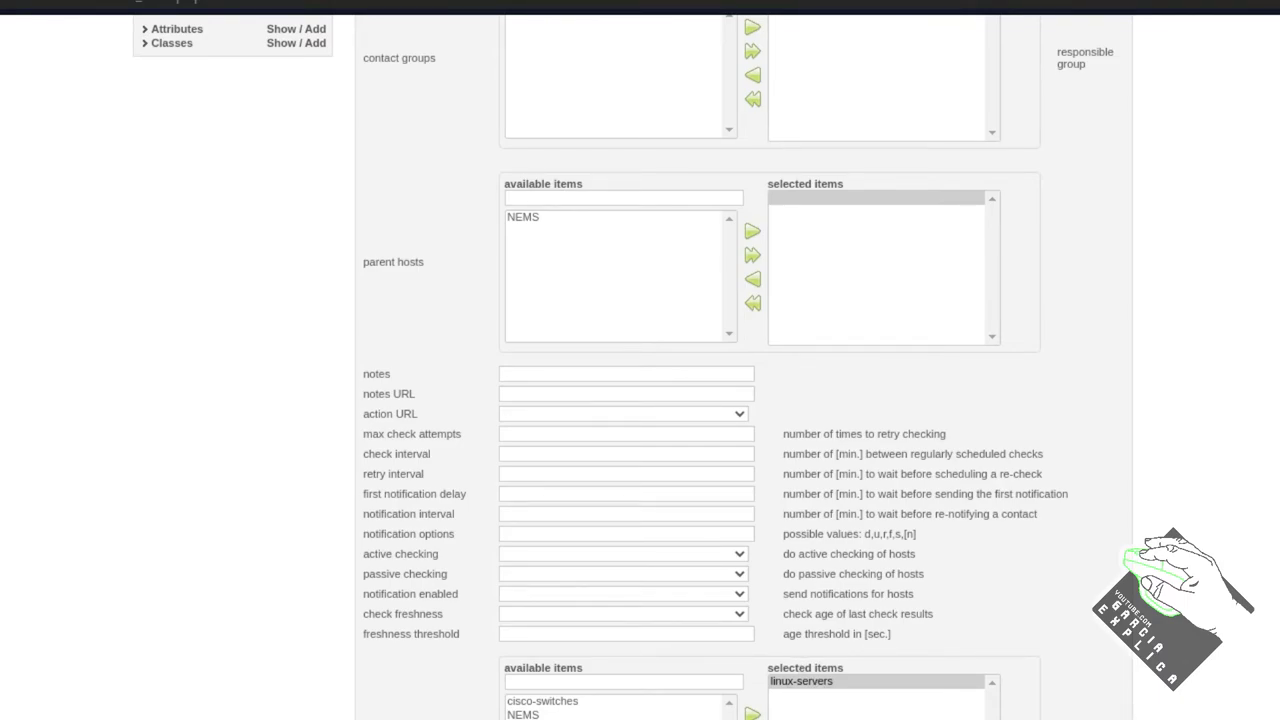
{"action": "scroll", "coordinate": [413, 595], "scroll_direction": "up", "scroll_amount": 7}
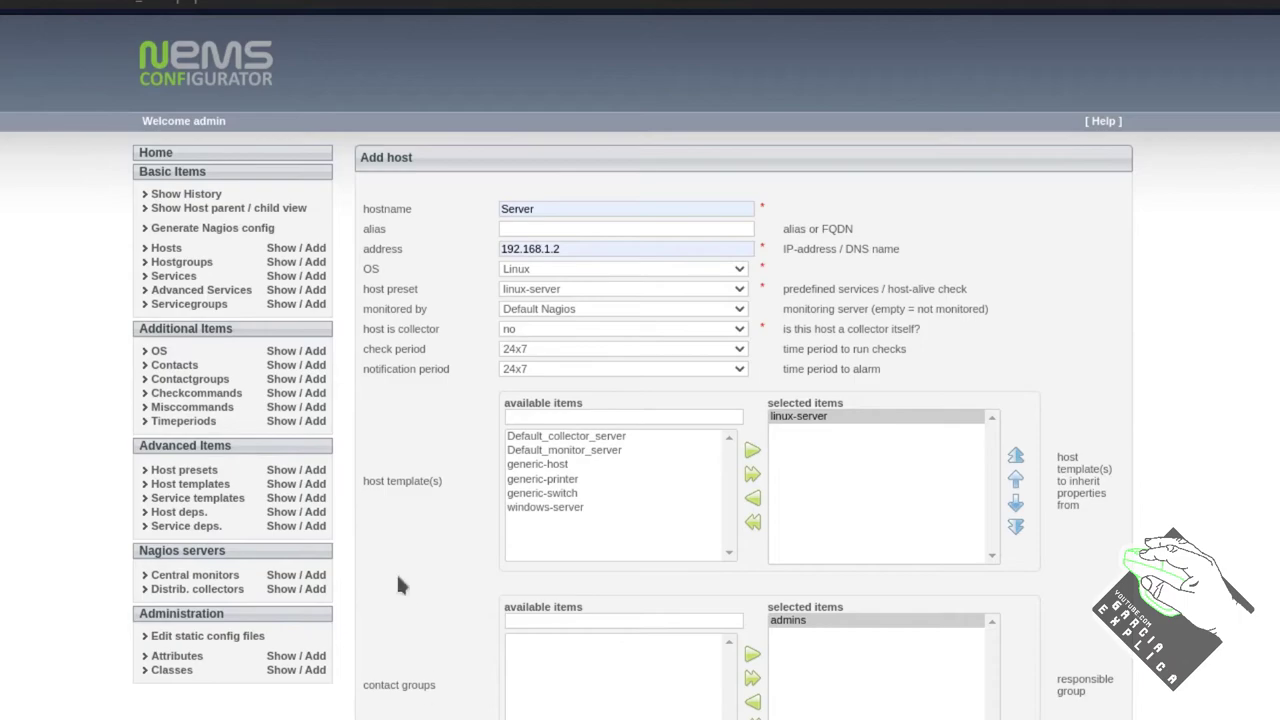
{"action": "scroll", "coordinate": [458, 680], "scroll_direction": "down", "scroll_amount": 6}
{"action": "scroll", "coordinate": [455, 680], "scroll_direction": "down", "scroll_amount": 1}
{"action": "scroll", "coordinate": [455, 680], "scroll_direction": "up", "scroll_amount": 7}
{"action": "scroll", "coordinate": [460, 686], "scroll_direction": "down", "scroll_amount": 7}
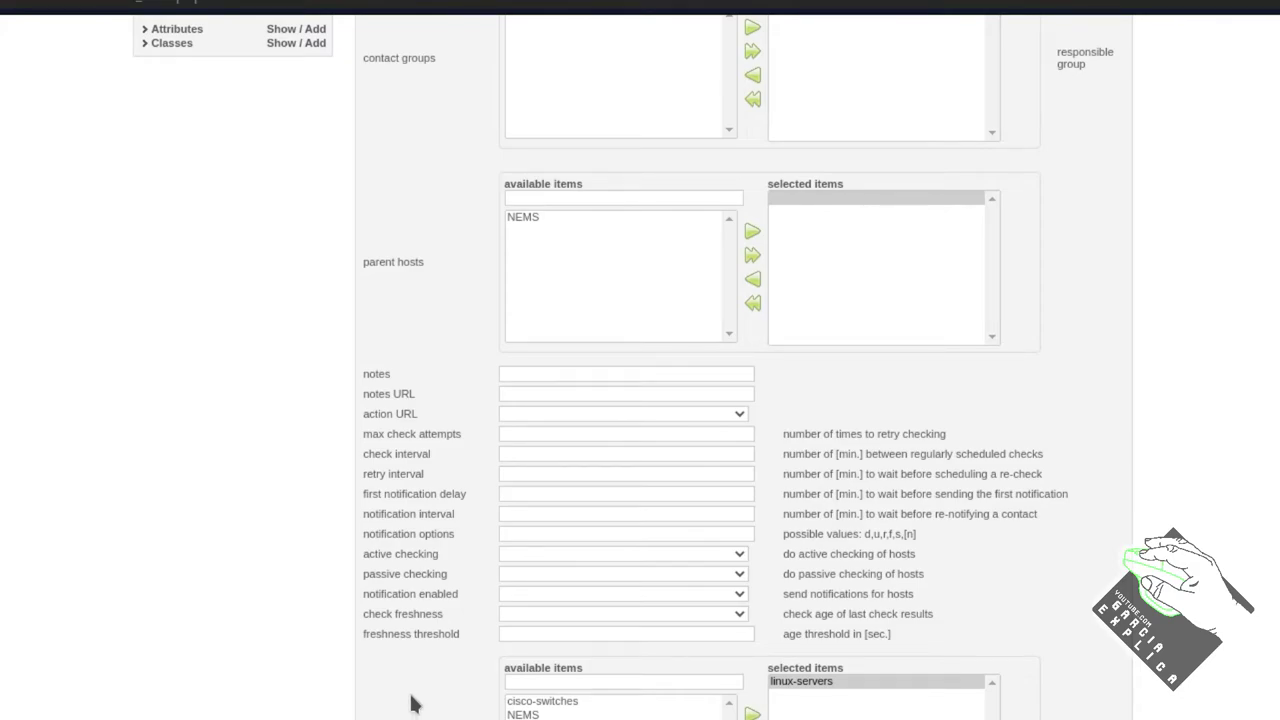
{"action": "scroll", "coordinate": [420, 690], "scroll_direction": "up", "scroll_amount": 6}
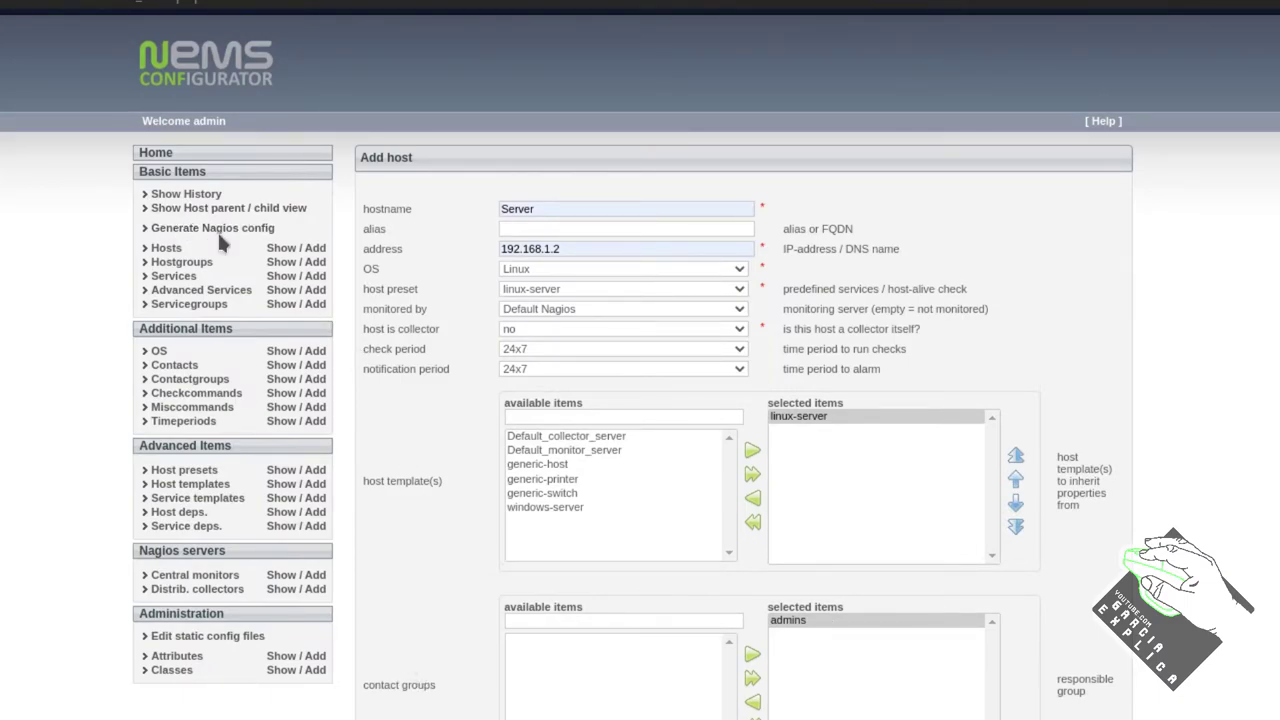
{"action": "scroll", "coordinate": [388, 415], "scroll_direction": "down", "scroll_amount": 4}
{"action": "scroll", "coordinate": [390, 420], "scroll_direction": "down", "scroll_amount": 2}
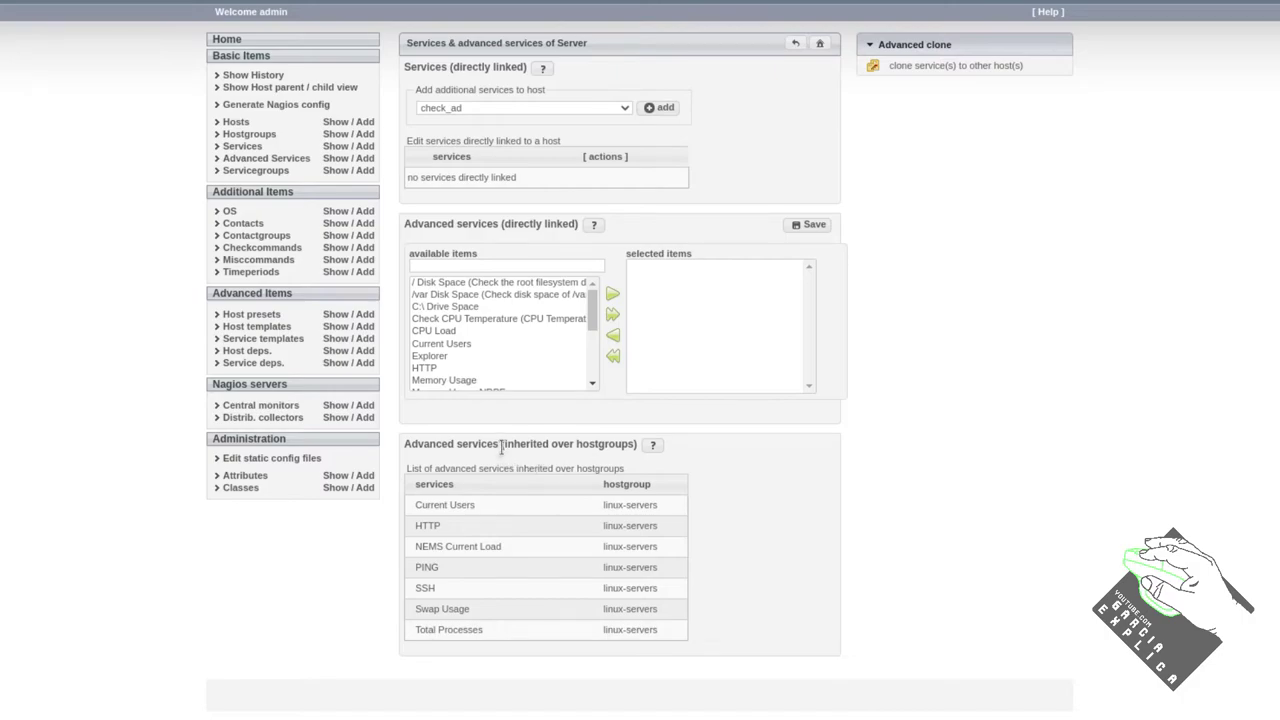
Move '/ Disk Space' into Server's selected advanced services and save
{"action": "left_click_drag", "start_coordinate": [502, 446], "coordinate": [636, 444]}
{"action": "left_click", "coordinate": [609, 441]}
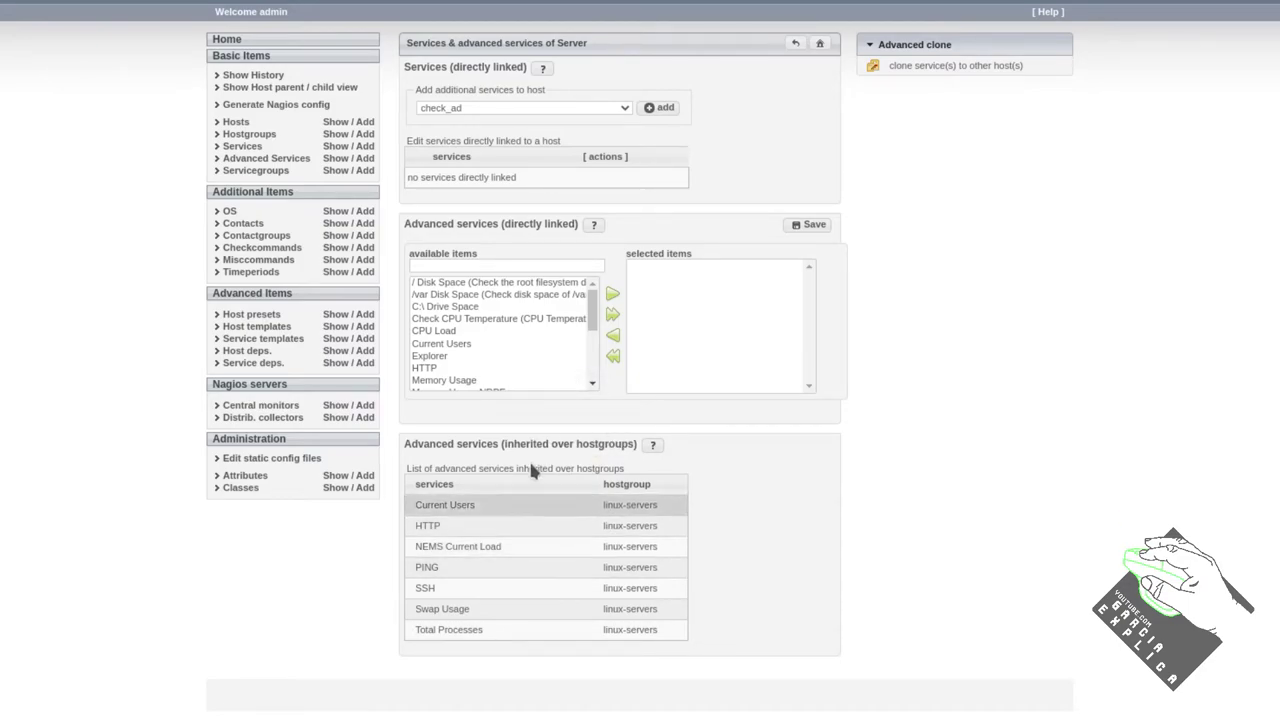
{"action": "left_click_drag", "start_coordinate": [593, 305], "coordinate": [588, 362]}
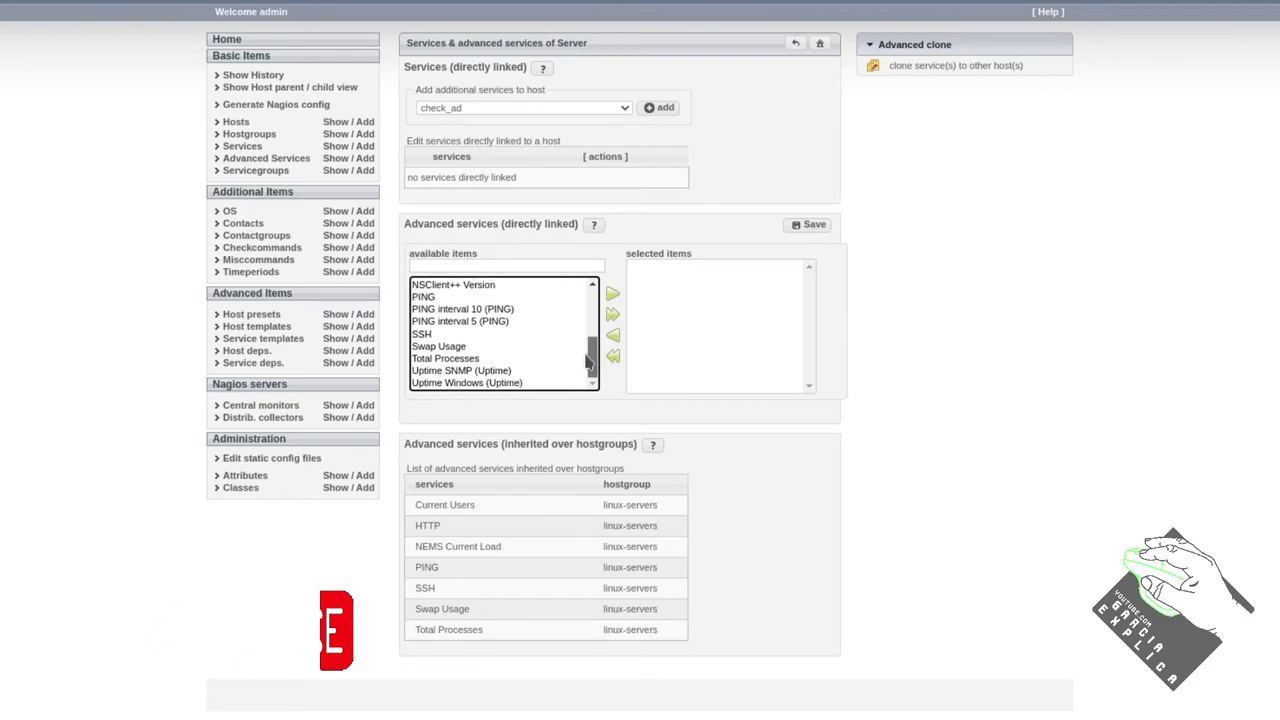
{"action": "left_click_drag", "start_coordinate": [588, 362], "coordinate": [586, 294]}
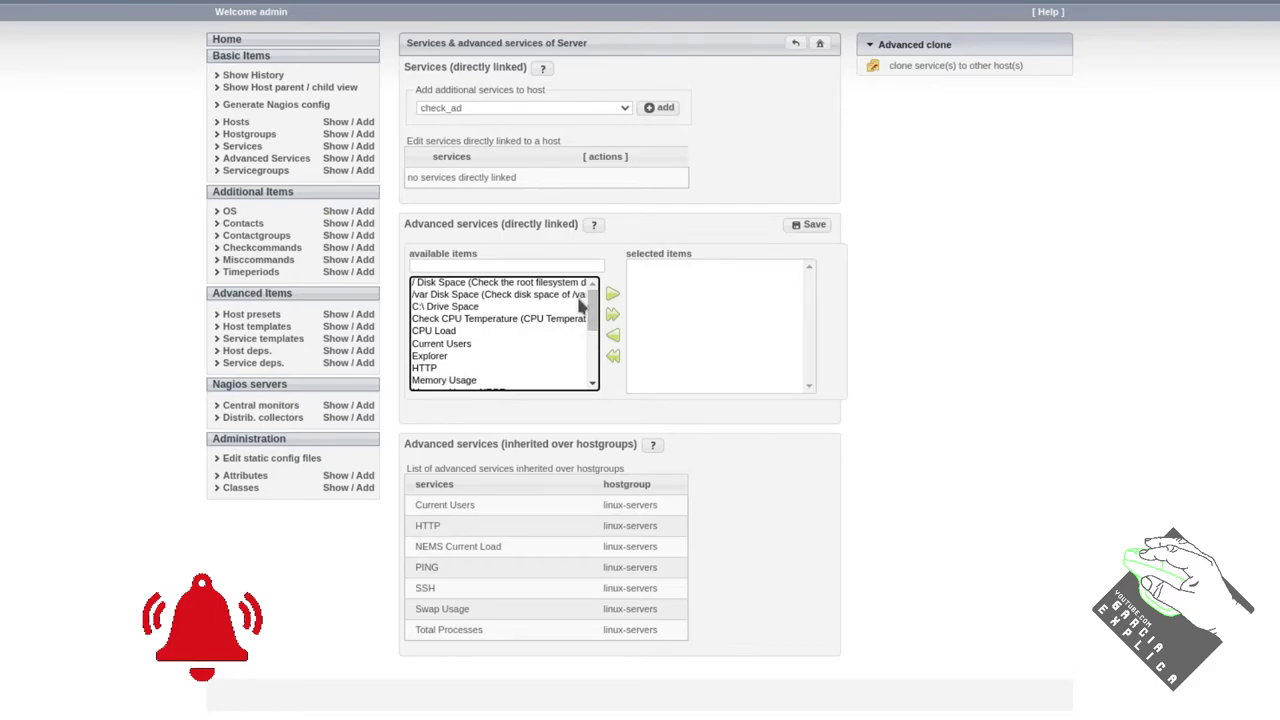
{"action": "left_click", "coordinate": [490, 333]}
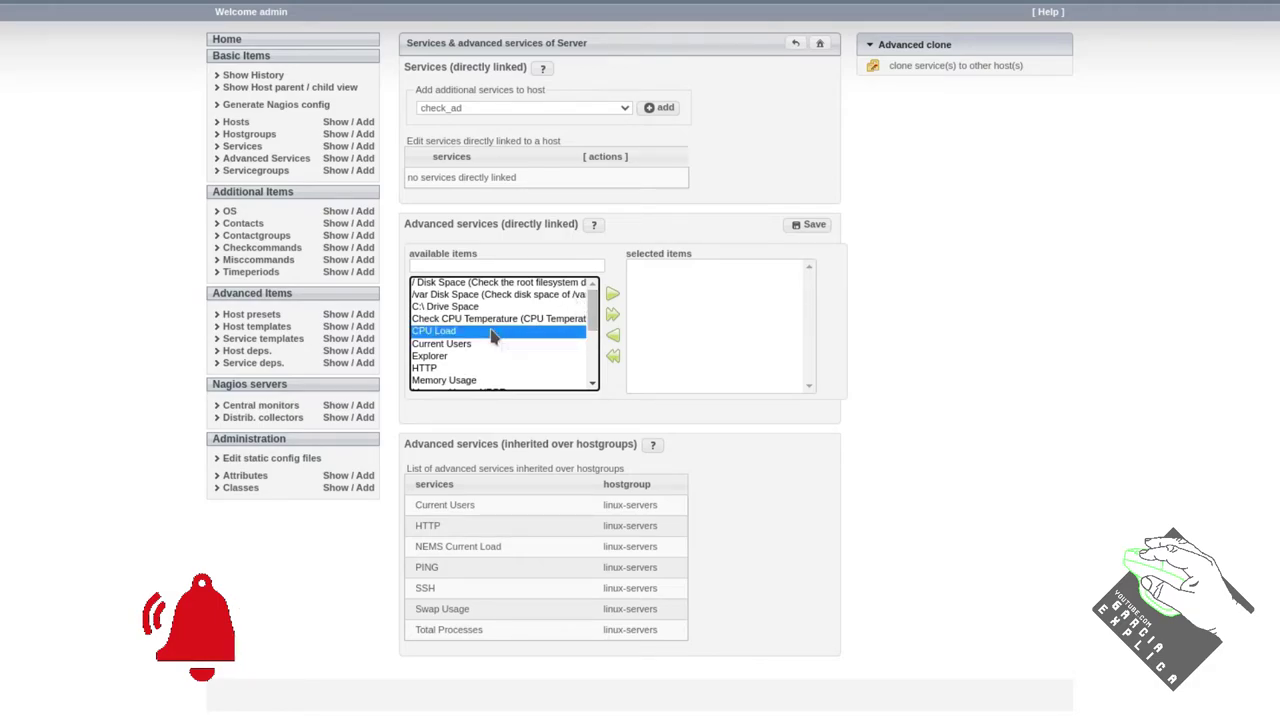
{"action": "left_click", "coordinate": [510, 285]}
{"action": "left_click", "coordinate": [612, 294]}
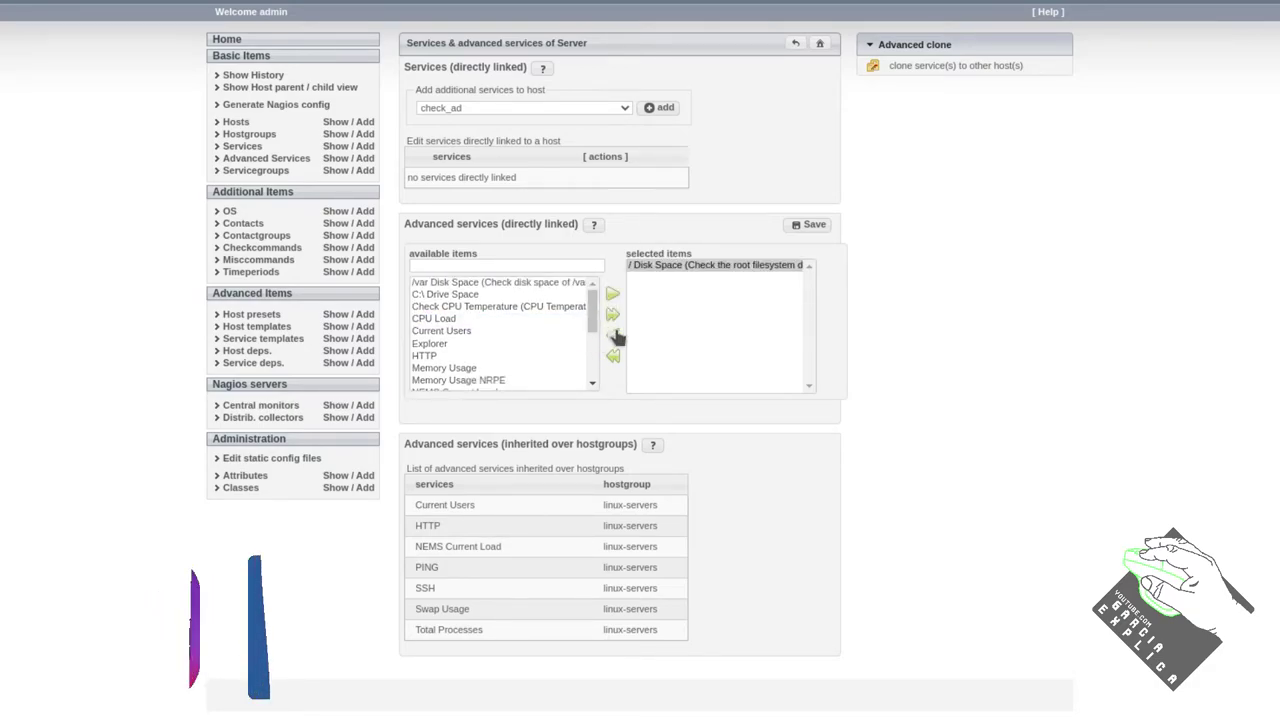
{"action": "left_click", "coordinate": [812, 225]}
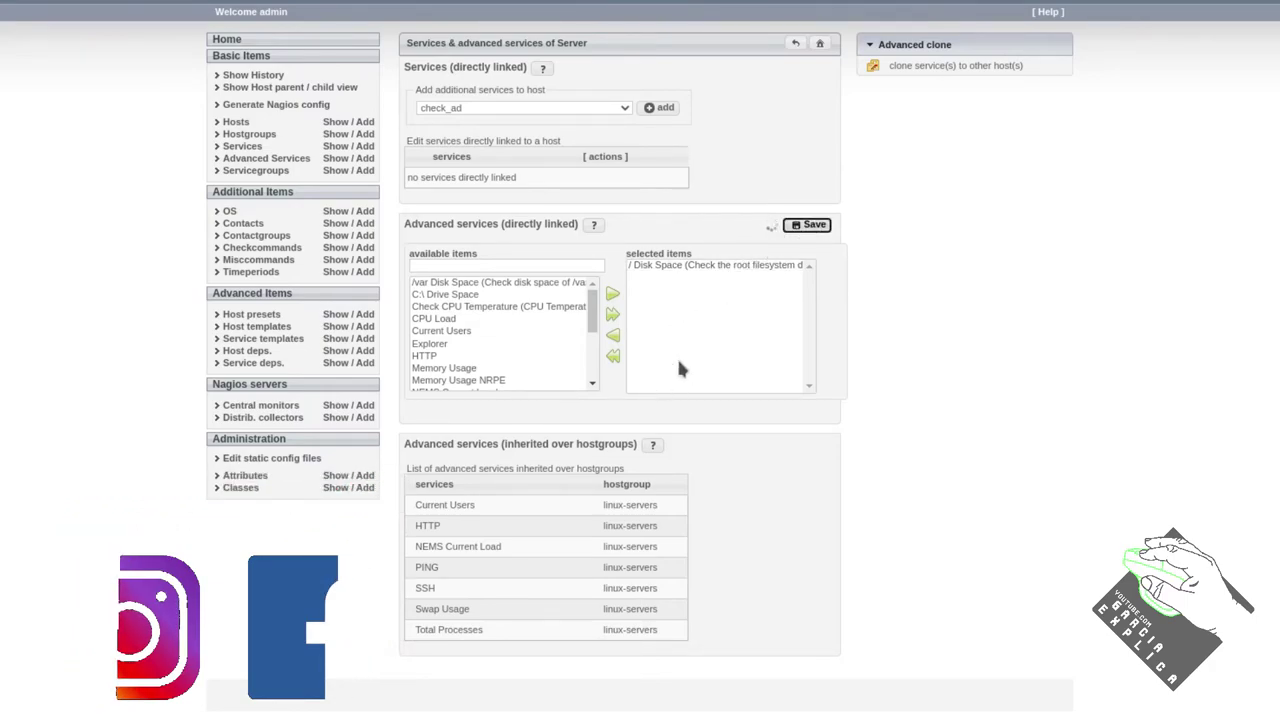
Browse the additional-services list, close it without adding any, and show the host list
{"action": "left_click", "coordinate": [622, 109]}
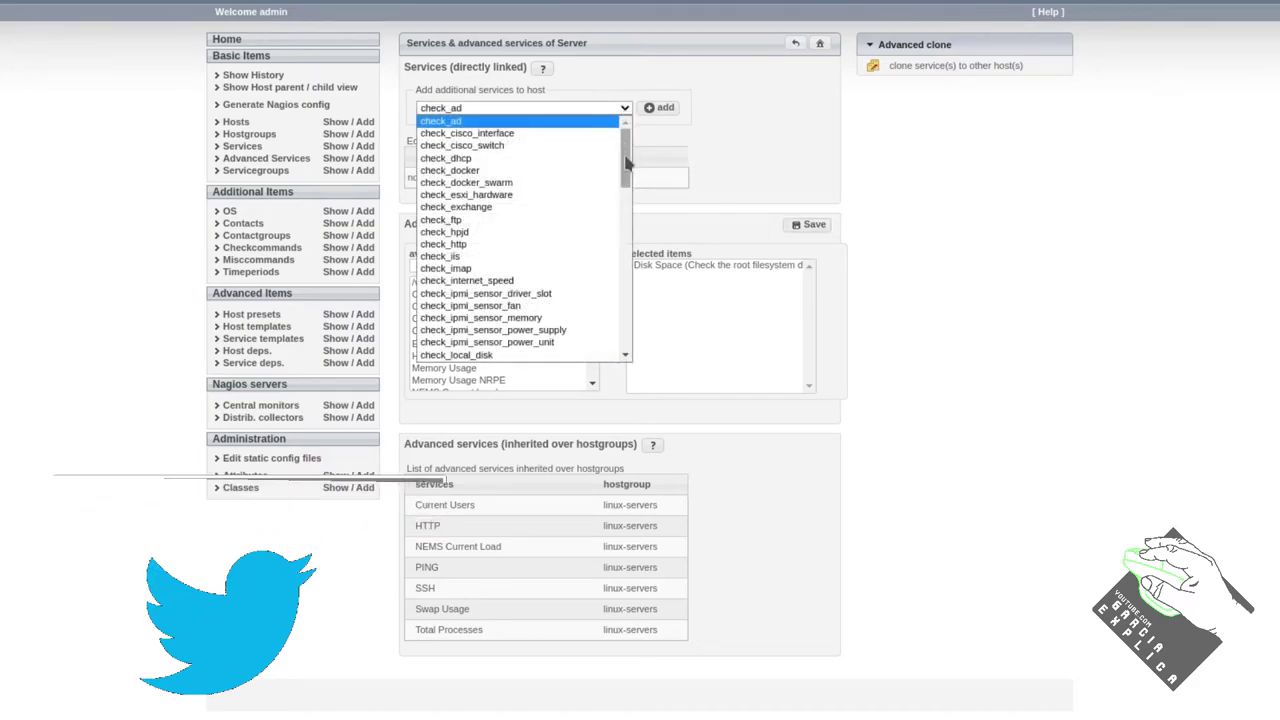
{"action": "left_click_drag", "start_coordinate": [626, 162], "coordinate": [622, 243]}
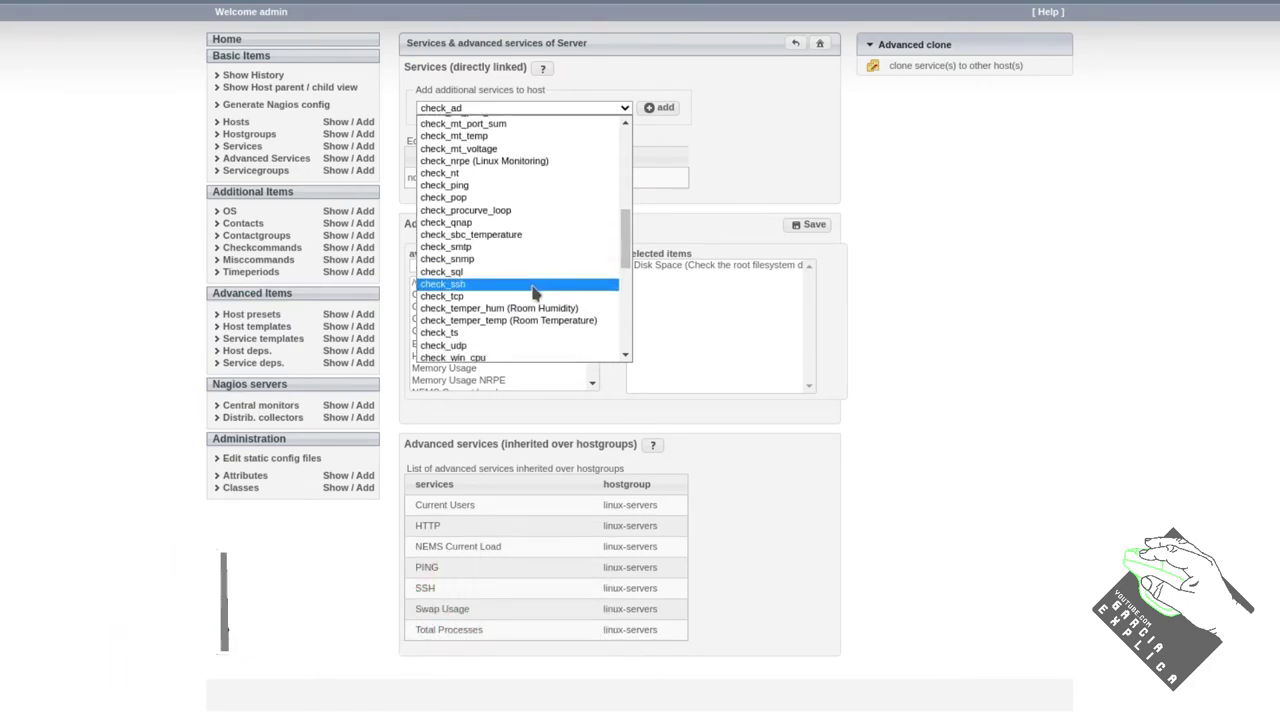
{"action": "scroll", "coordinate": [534, 287], "scroll_direction": "down", "scroll_amount": 5}
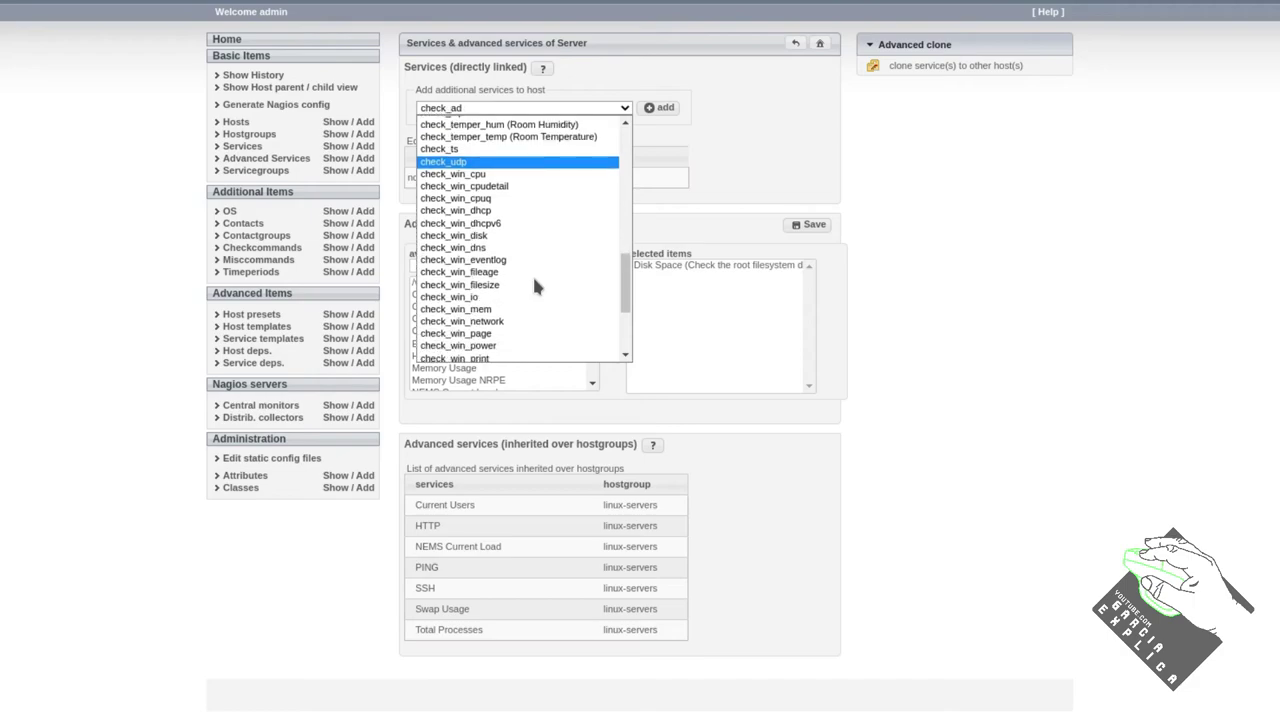
{"action": "scroll", "coordinate": [534, 287], "scroll_direction": "up", "scroll_amount": 2}
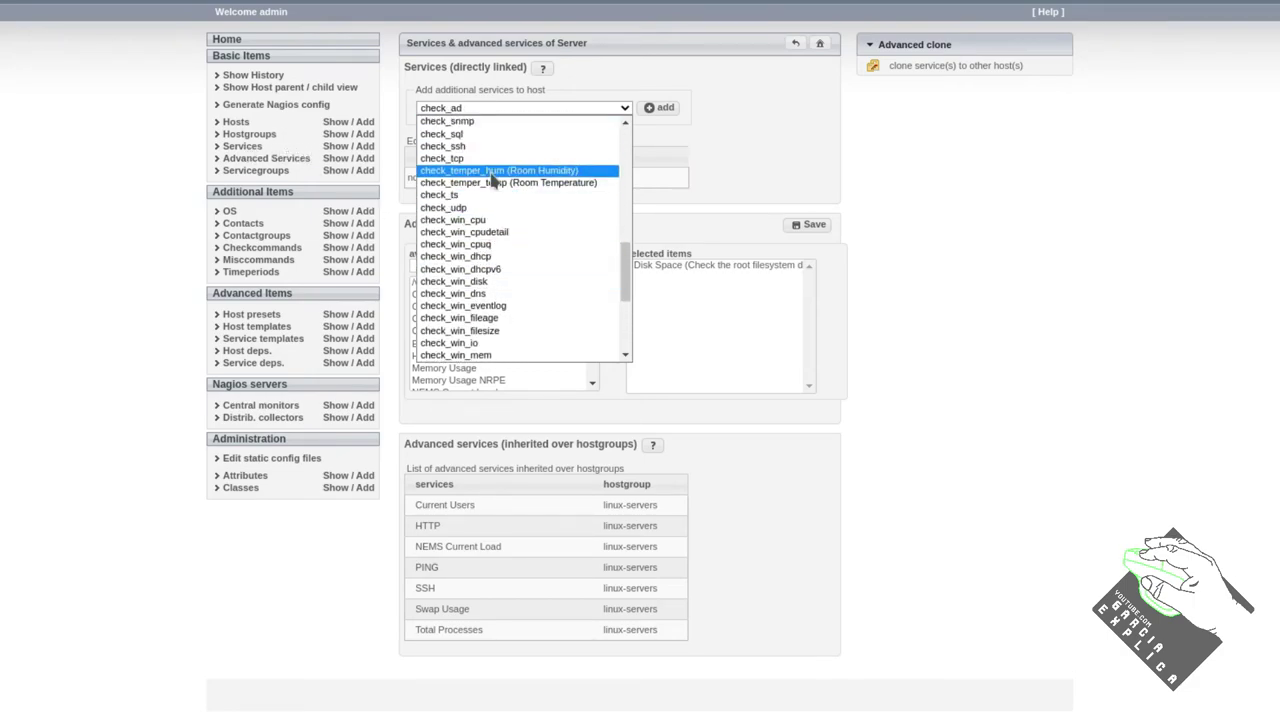
{"action": "scroll", "coordinate": [490, 175], "scroll_direction": "up", "scroll_amount": 1}
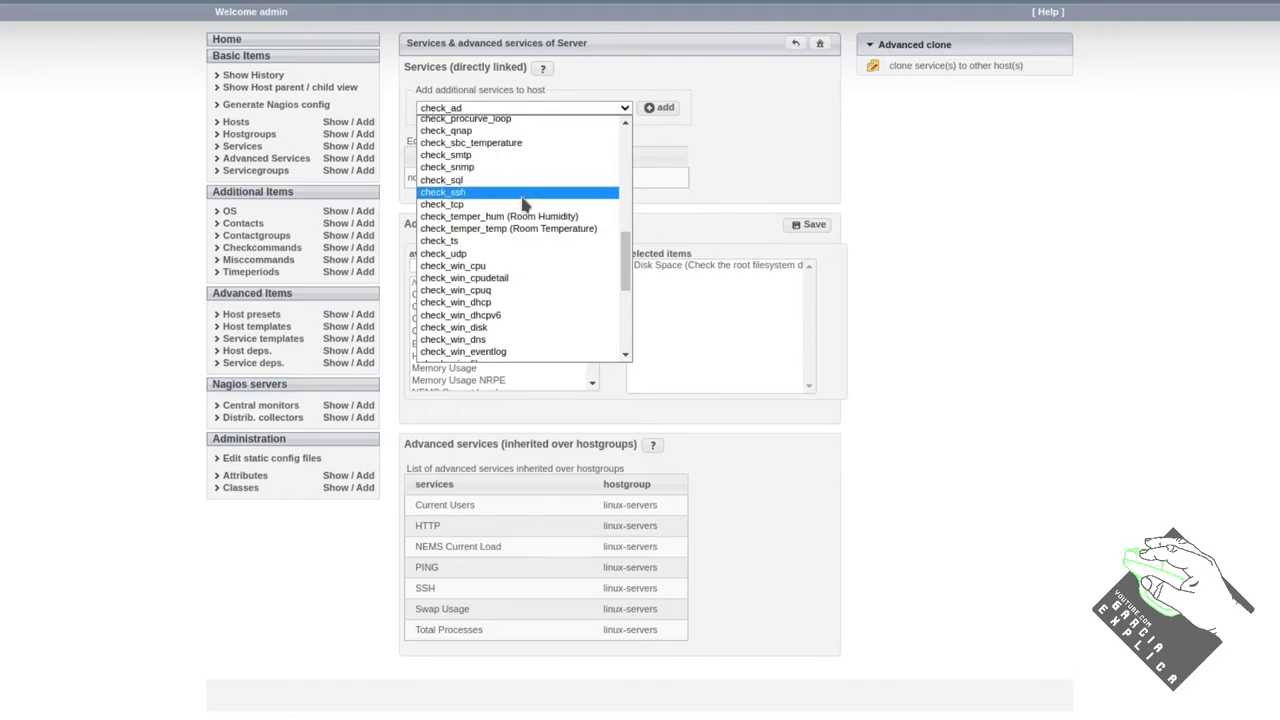
{"action": "scroll", "coordinate": [520, 192], "scroll_direction": "down", "scroll_amount": 1}
{"action": "scroll", "coordinate": [520, 192], "scroll_direction": "up", "scroll_amount": 1}
{"action": "left_click", "coordinate": [652, 108]}
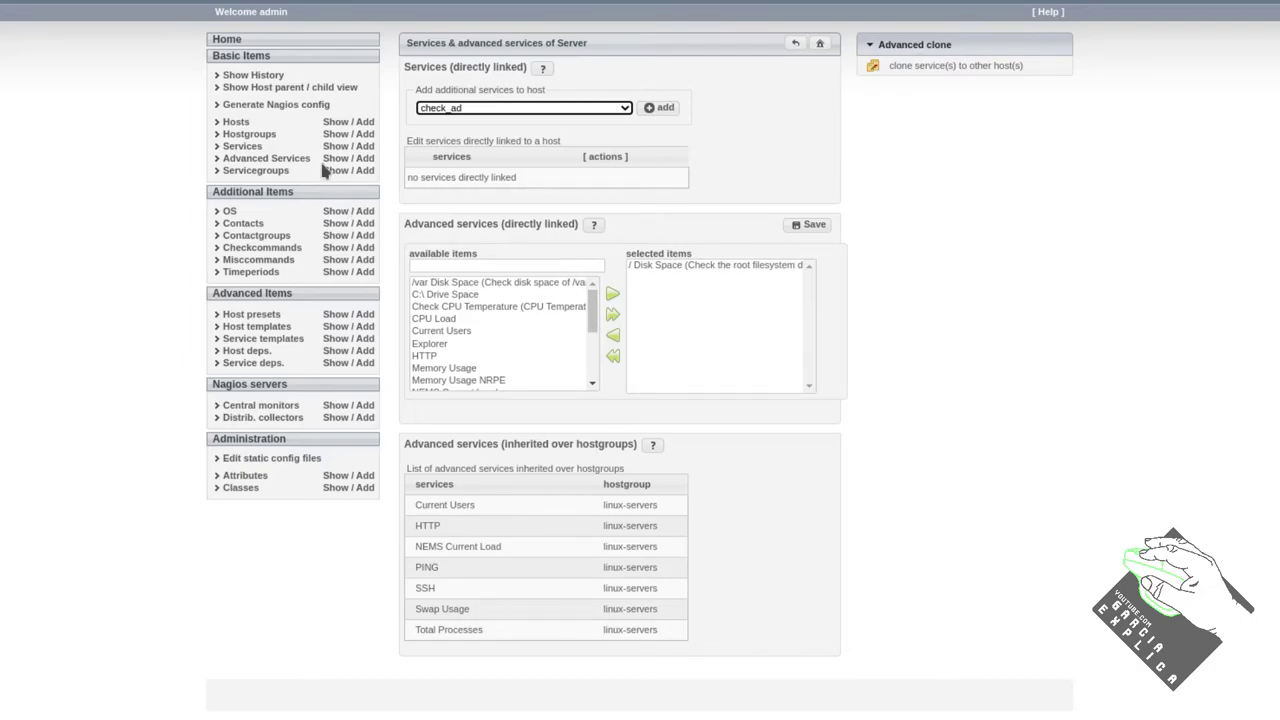
{"action": "left_click", "coordinate": [331, 122]}
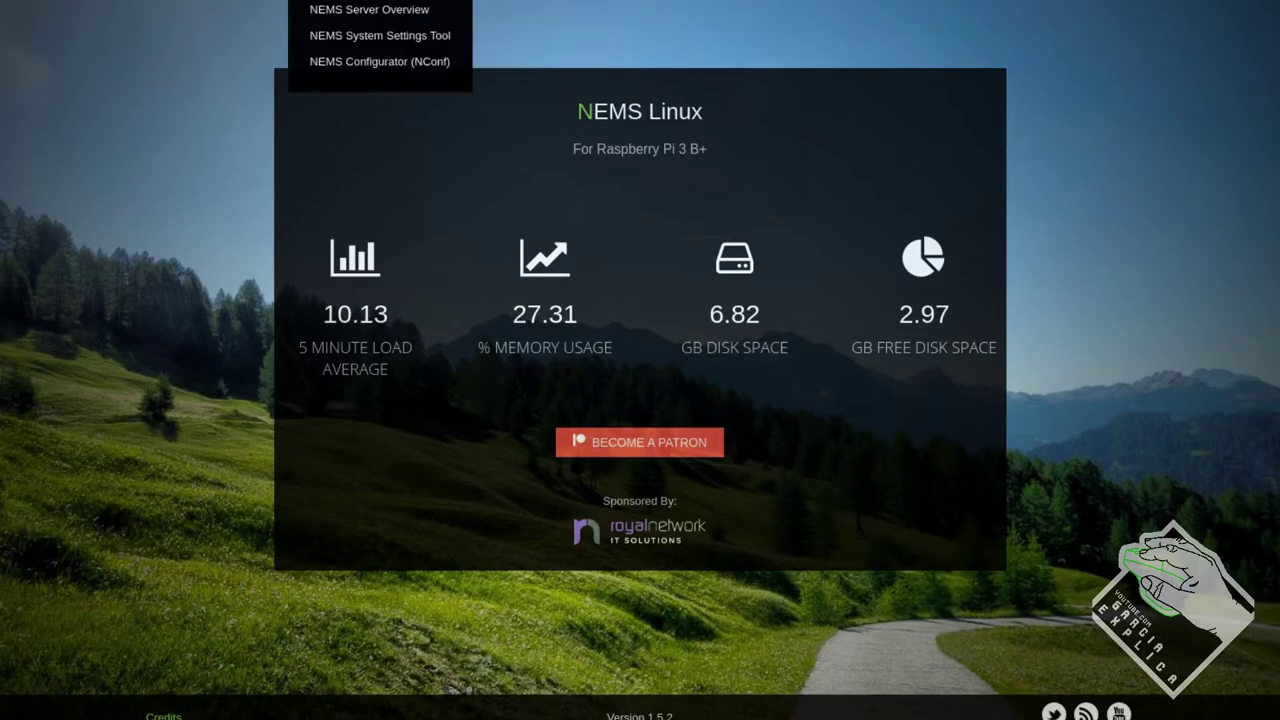
Generate the Nagios config for Default Nagios and confirm 0 warnings and 0 errors
{"action": "mouse_move", "coordinate": [448, 6]}
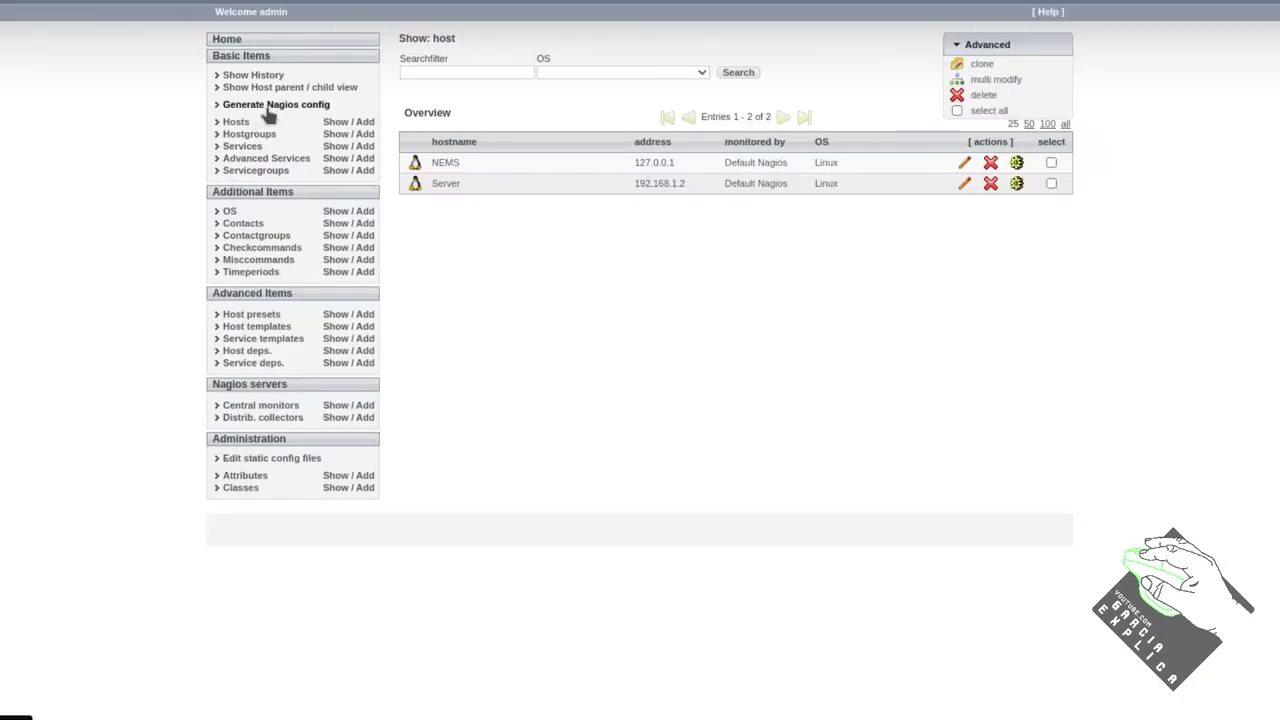
{"action": "left_click", "coordinate": [266, 106]}
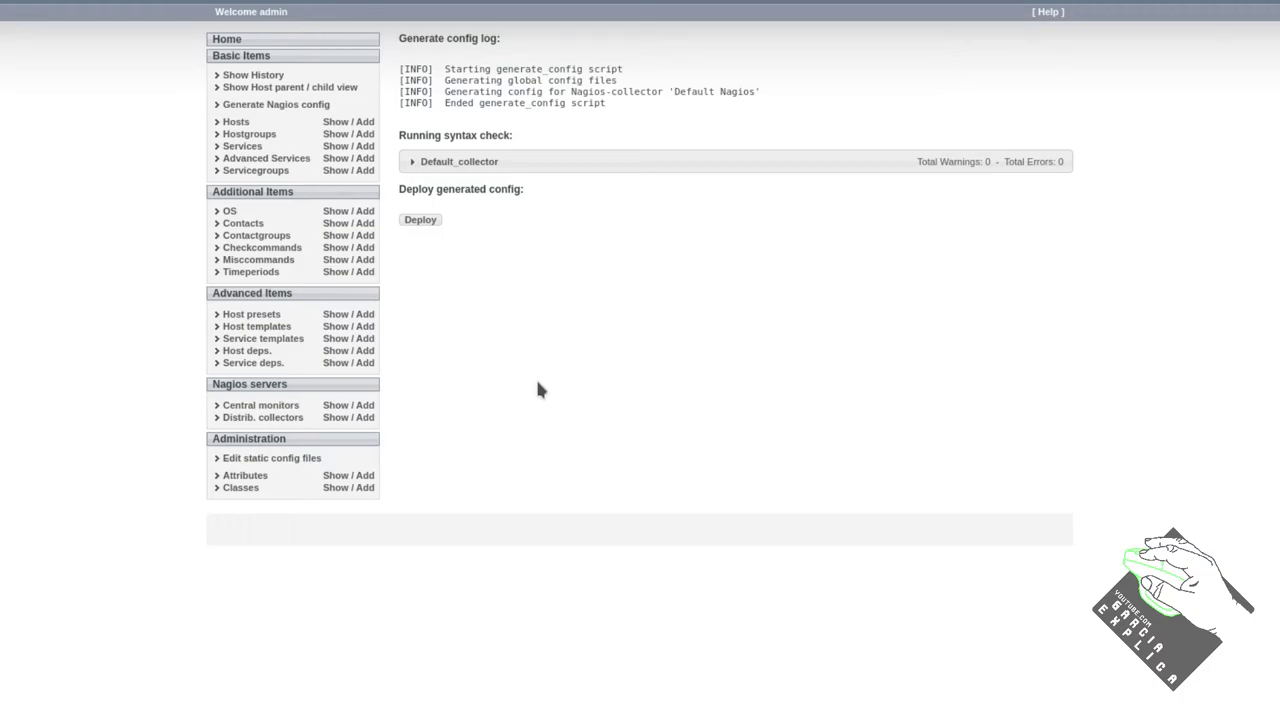
Deploy the generated configuration with all steps OK, then bring the Adagios Hosts page forward
{"action": "left_click", "coordinate": [425, 221]}
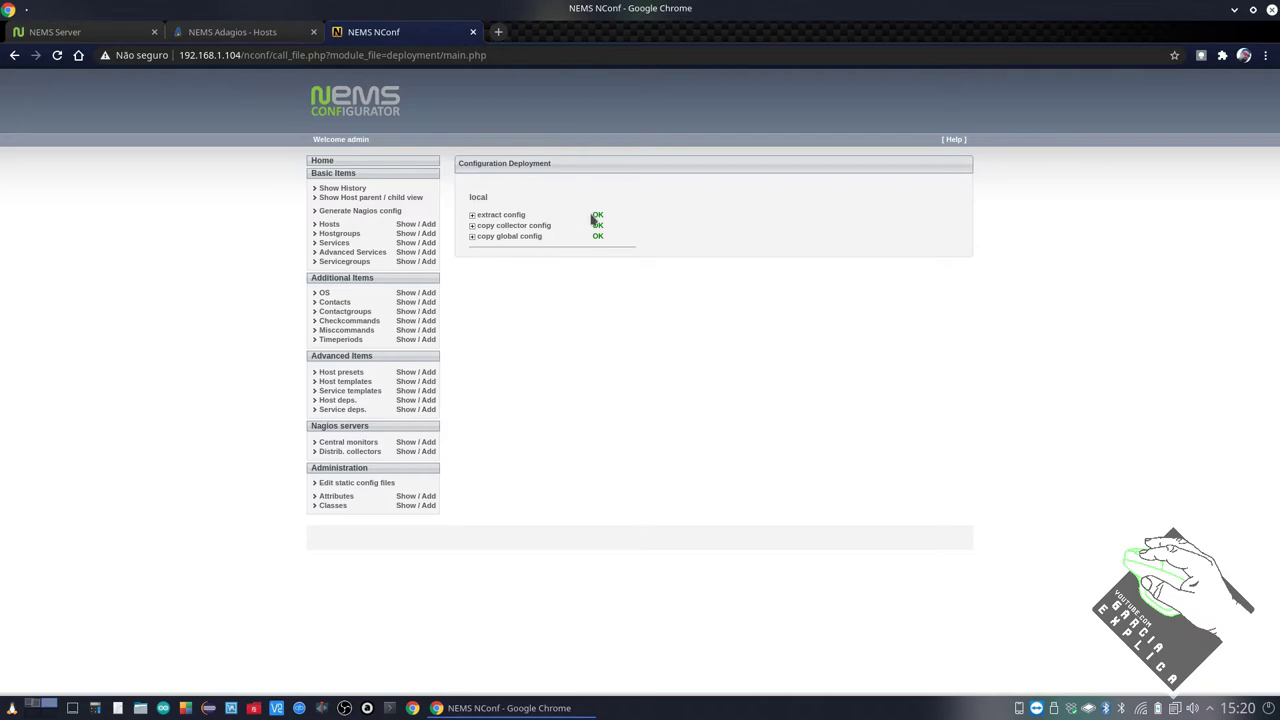
{"action": "left_click", "coordinate": [195, 32]}
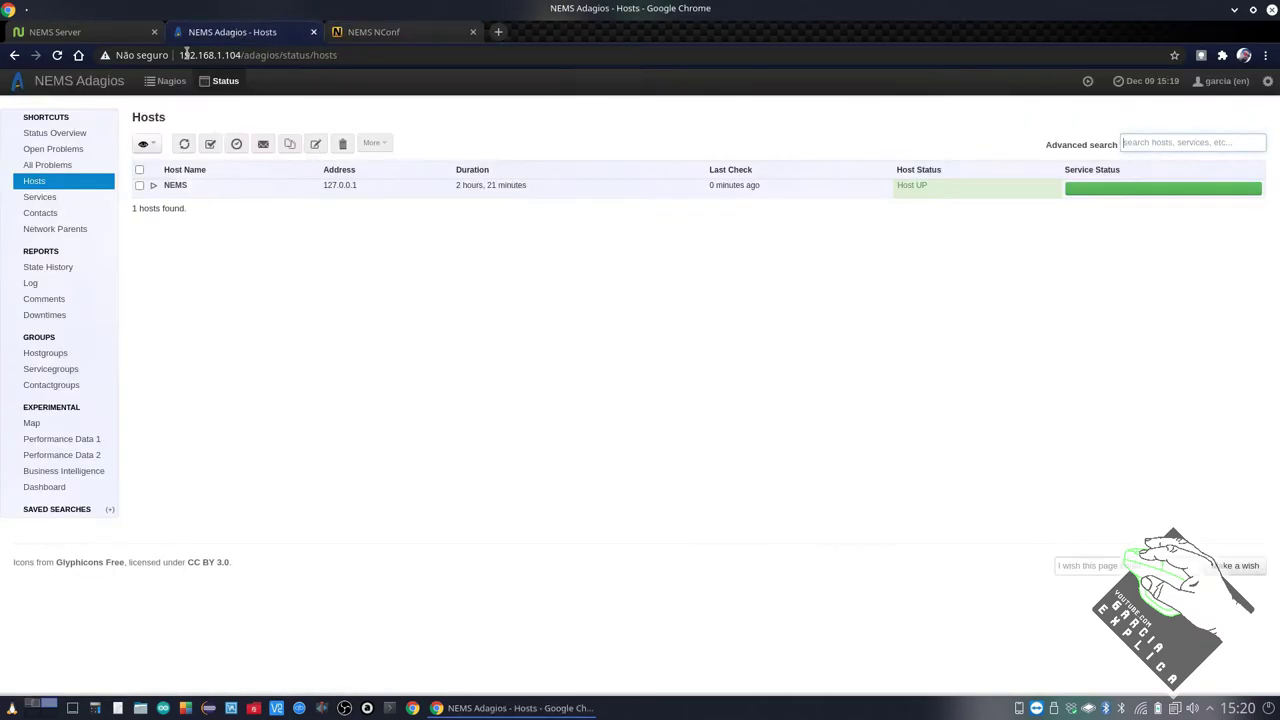
Reload Adagios Hosts, reschedule Server's checks, and confirm Server at 192.168.1.2 is UP
{"action": "left_click", "coordinate": [57, 55]}
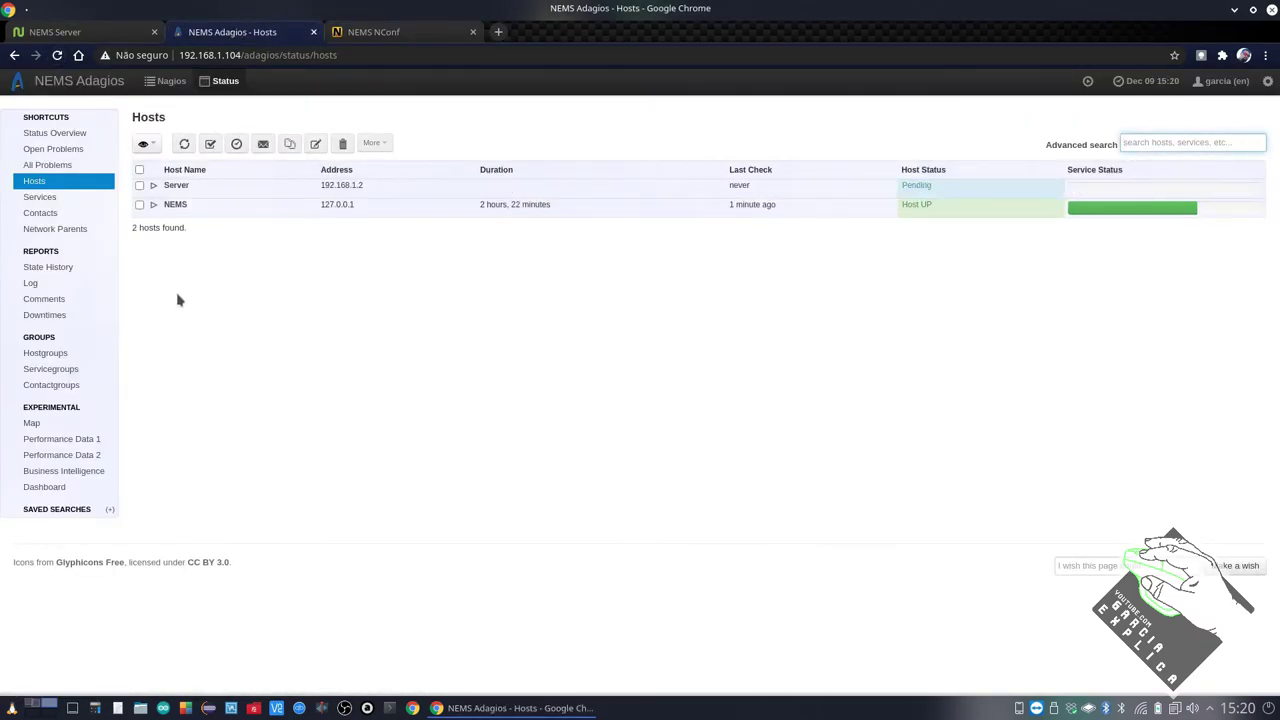
{"action": "left_click", "coordinate": [153, 185]}
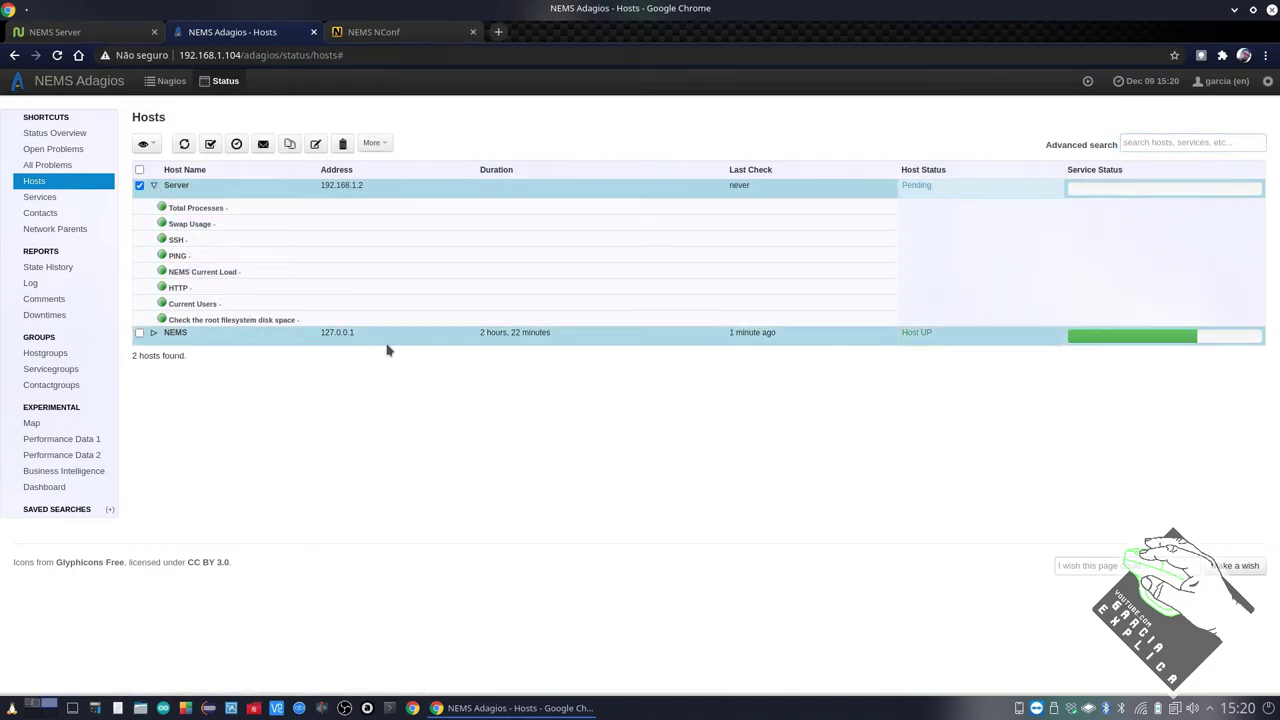
{"action": "left_click", "coordinate": [184, 144]}
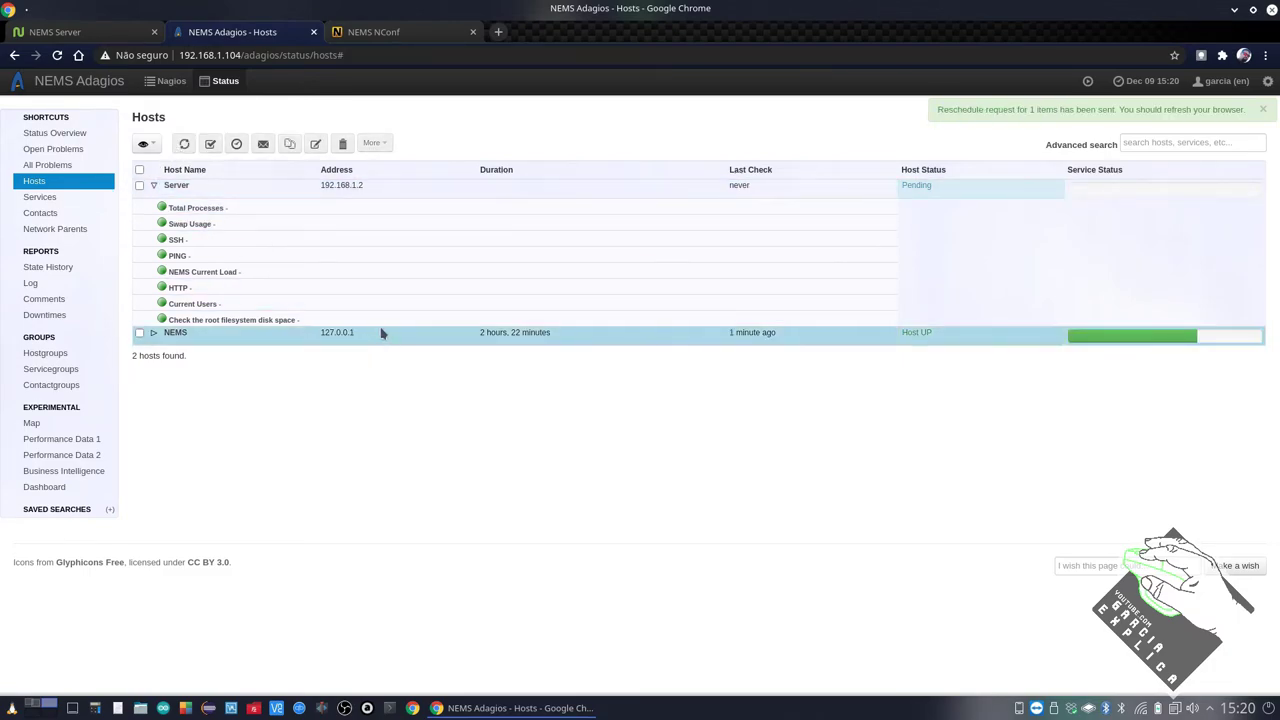
{"action": "left_click", "coordinate": [193, 241]}
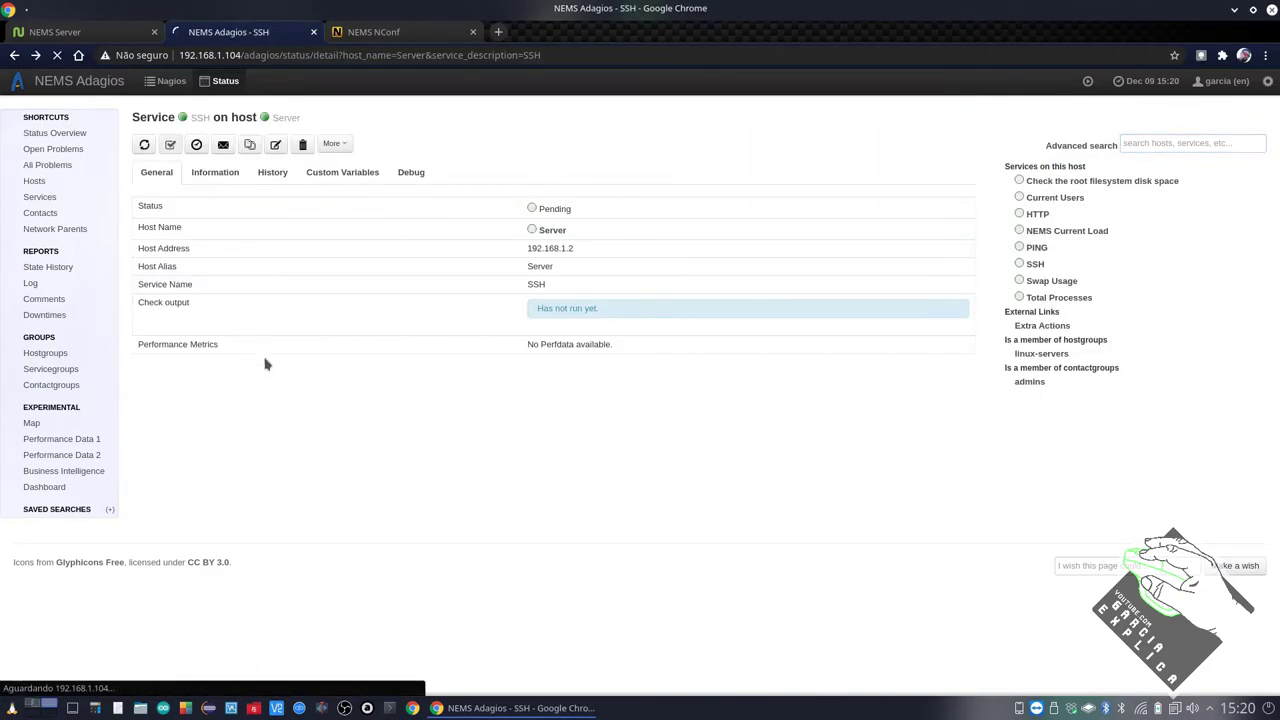
{"action": "key", "text": "alt+Left"}
{"action": "left_click", "coordinate": [154, 205]}
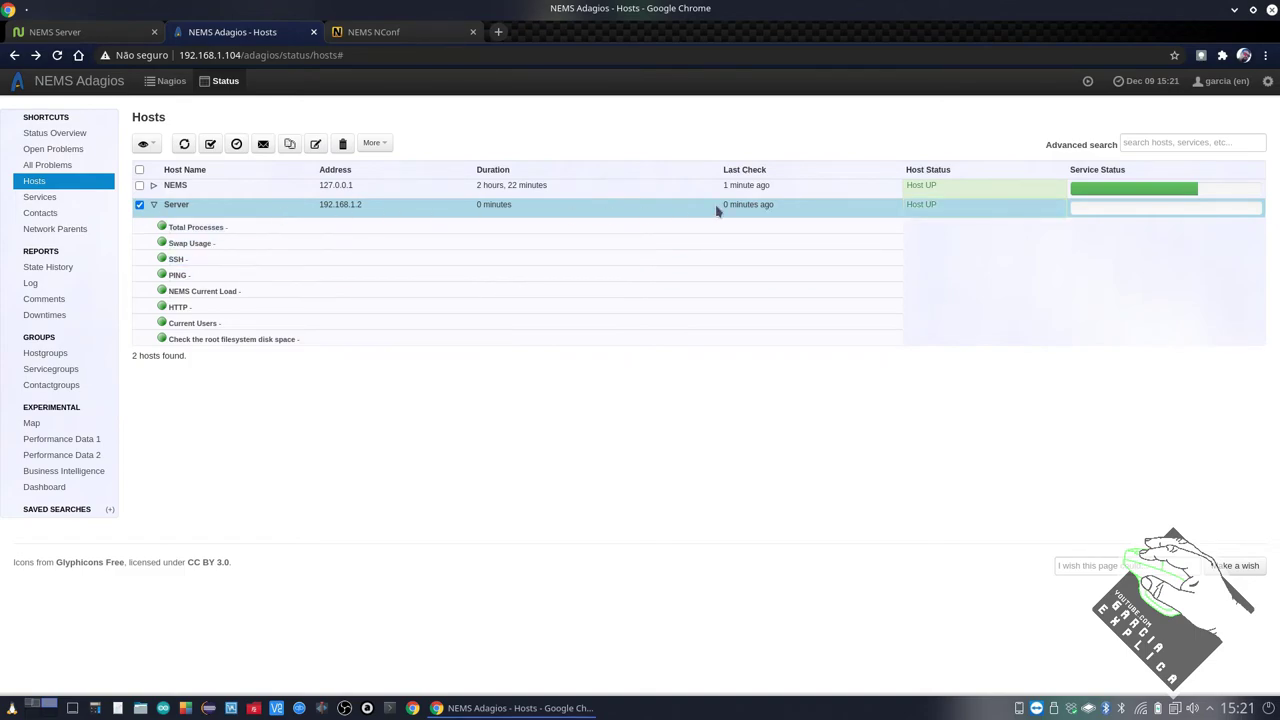
Review NEMS's disk, PING, load, speed test and HTTP results, then return to NConf's host overview
{"action": "left_click", "coordinate": [165, 190]}
{"action": "left_click", "coordinate": [154, 187]}
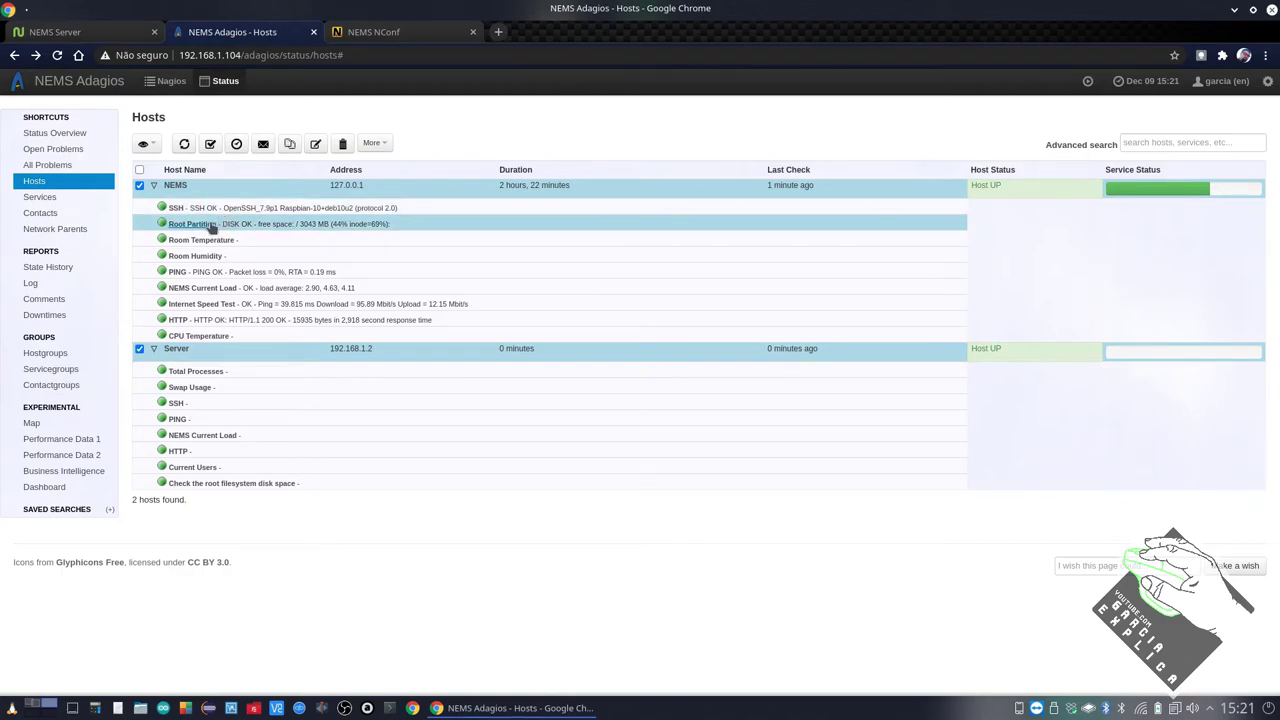
{"action": "left_click_drag", "start_coordinate": [242, 221], "coordinate": [252, 223]}
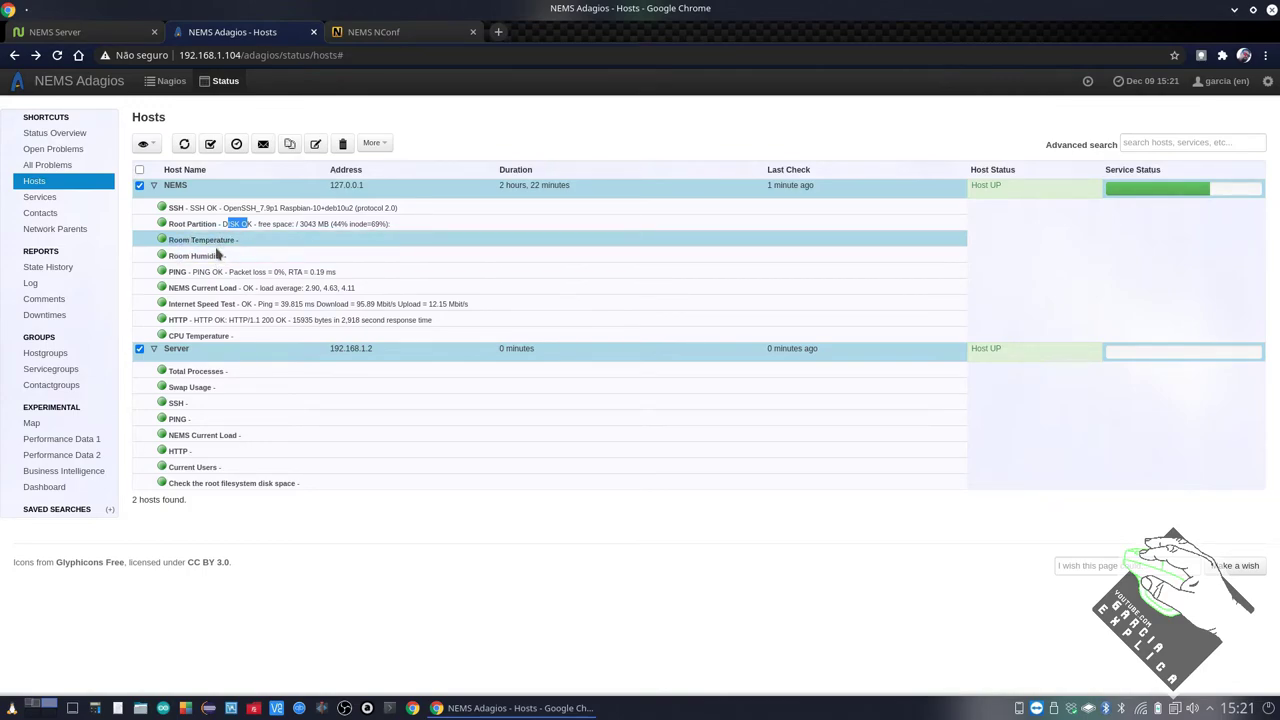
{"action": "left_click_drag", "start_coordinate": [193, 272], "coordinate": [226, 272]}
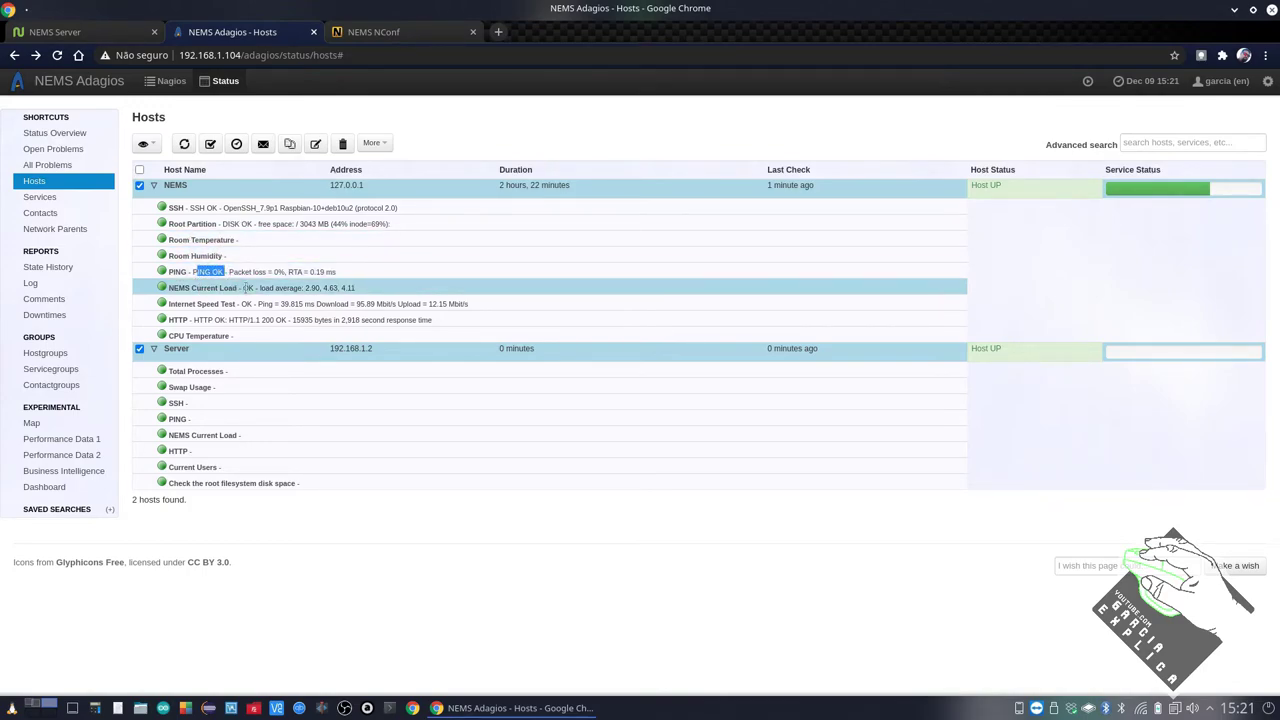
{"action": "double_click", "coordinate": [248, 288]}
{"action": "left_click", "coordinate": [281, 289]}
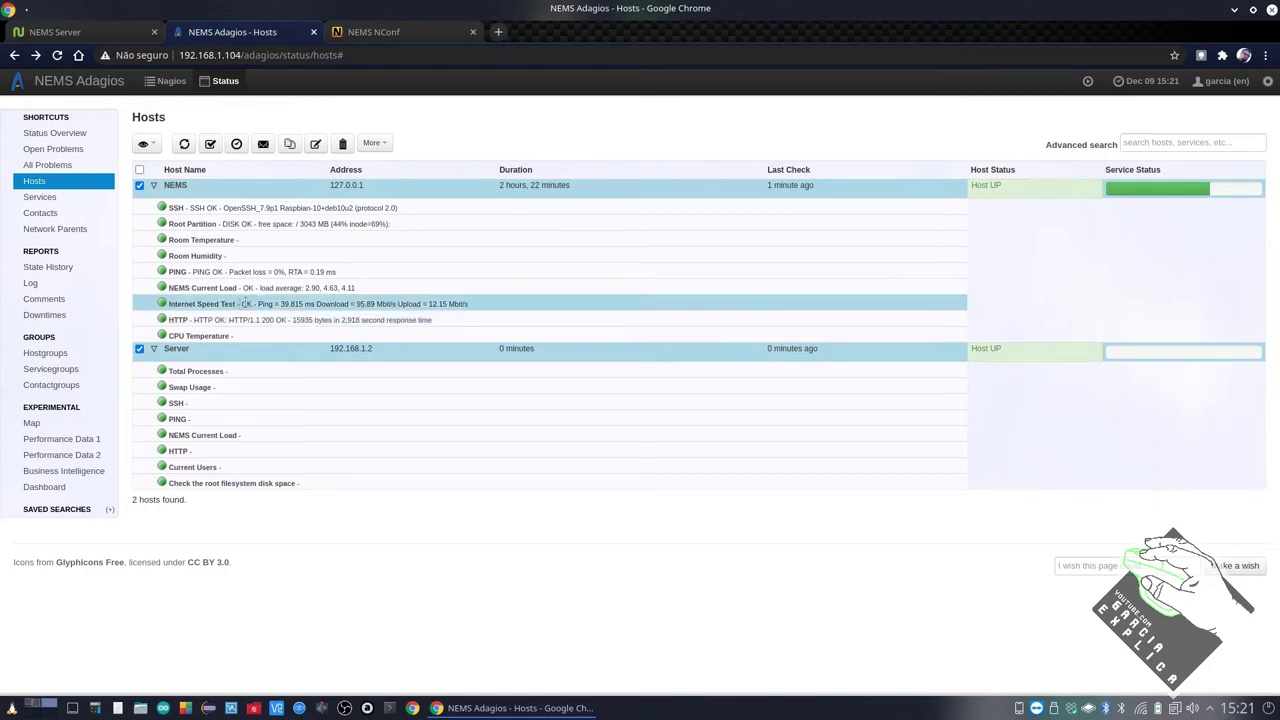
{"action": "left_click_drag", "start_coordinate": [241, 304], "coordinate": [320, 288]}
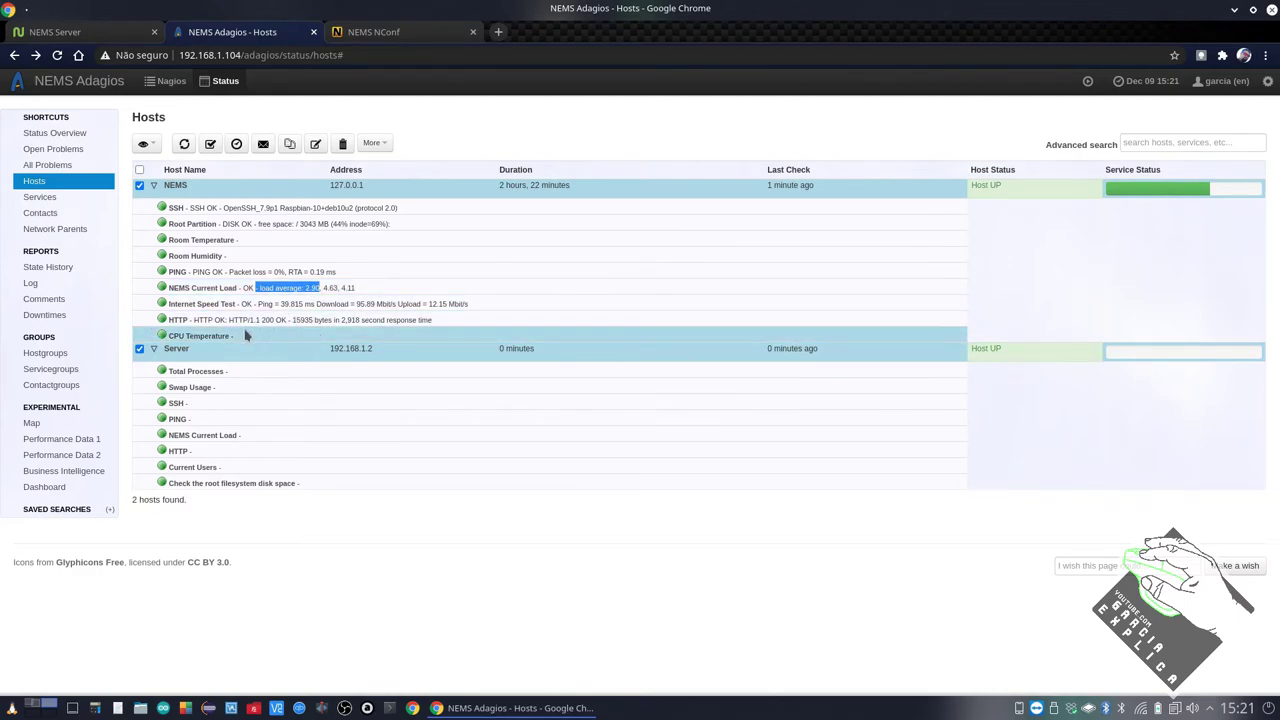
{"action": "left_click_drag", "start_coordinate": [216, 319], "coordinate": [291, 320]}
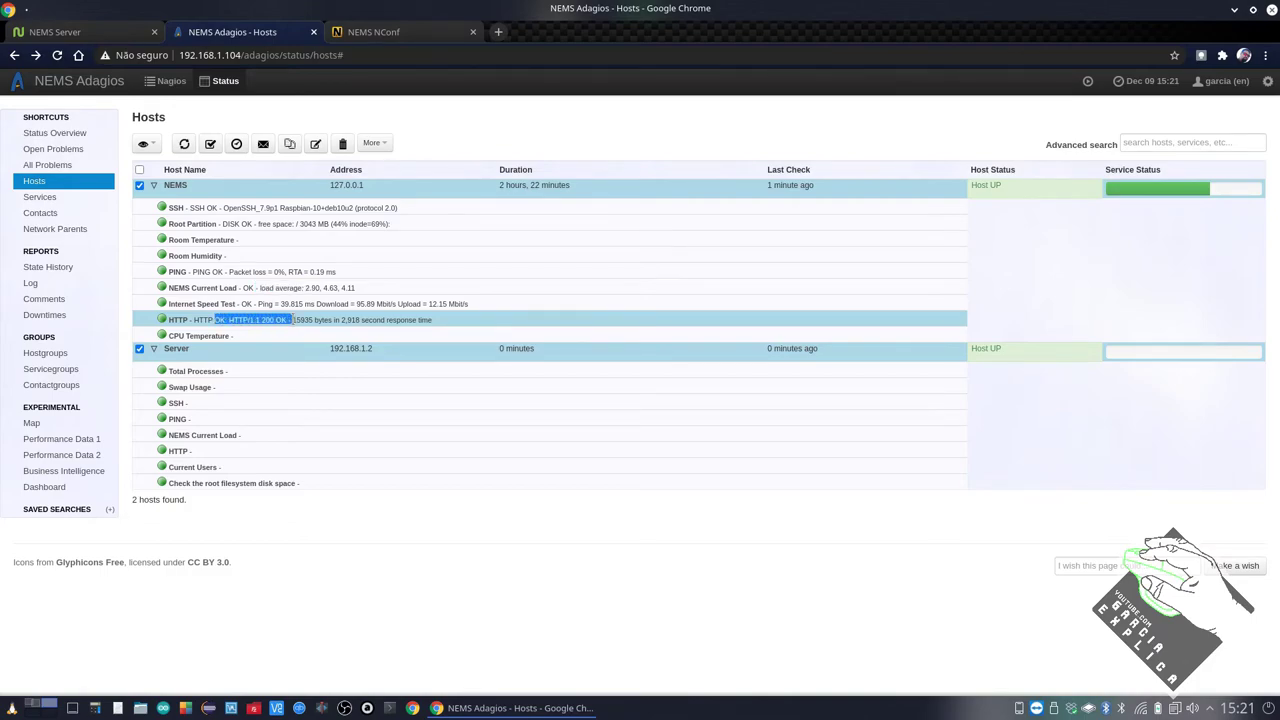
{"action": "left_click", "coordinate": [259, 339]}
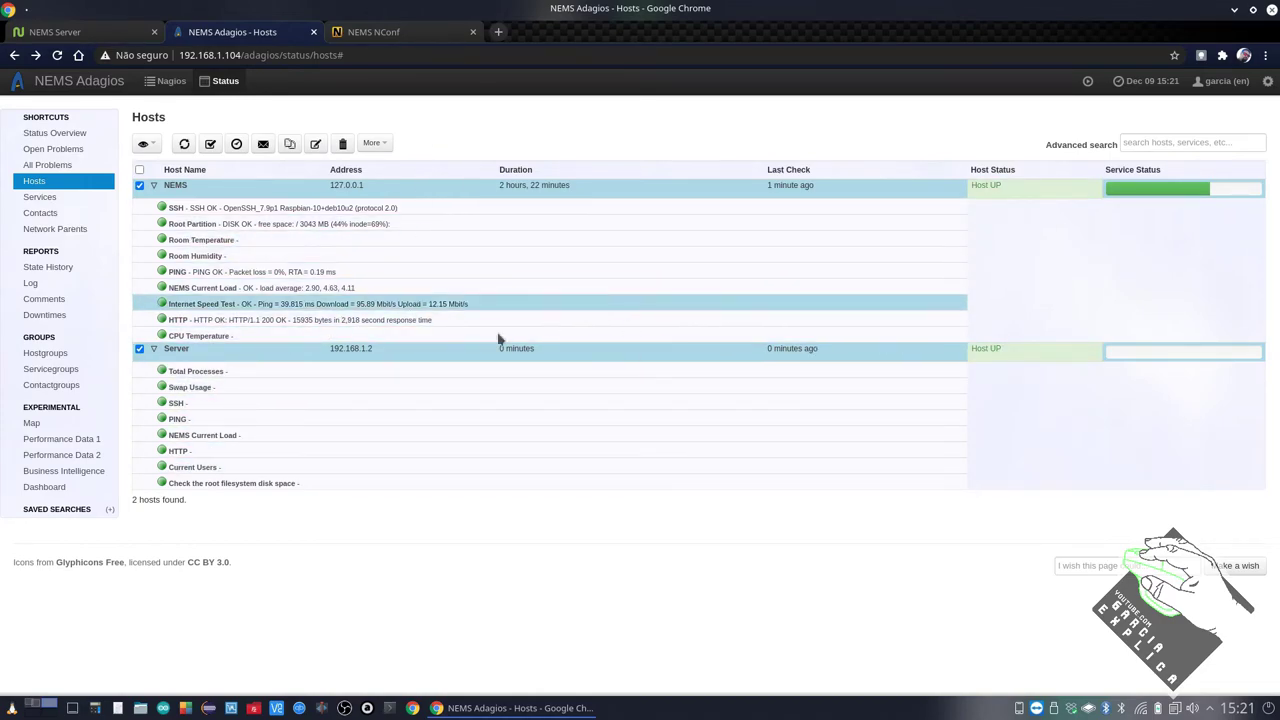
{"action": "left_click", "coordinate": [379, 34]}
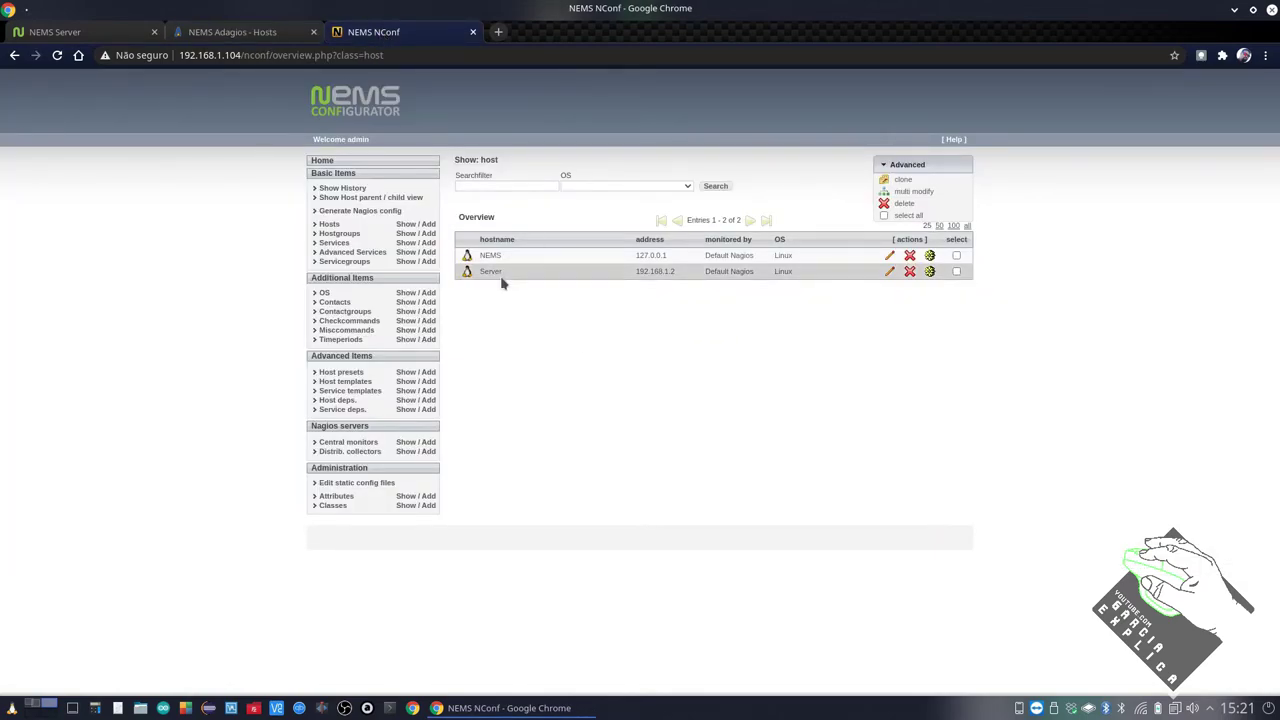
Start a new host named Render at 192.168.1.3, monitored by Default Nagios
{"action": "left_click", "coordinate": [429, 225]}
{"action": "left_click", "coordinate": [568, 198]}
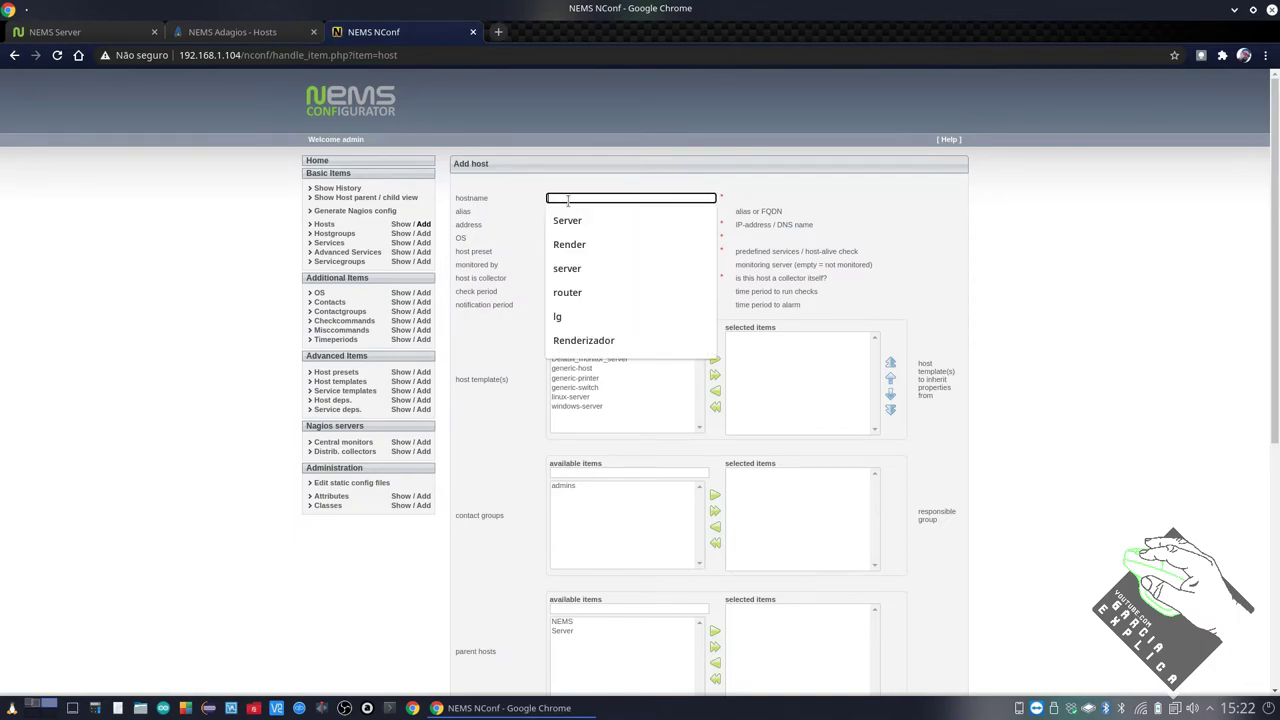
{"action": "left_click", "coordinate": [592, 247]}
{"action": "left_click", "coordinate": [565, 224]}
{"action": "left_click", "coordinate": [571, 247]}
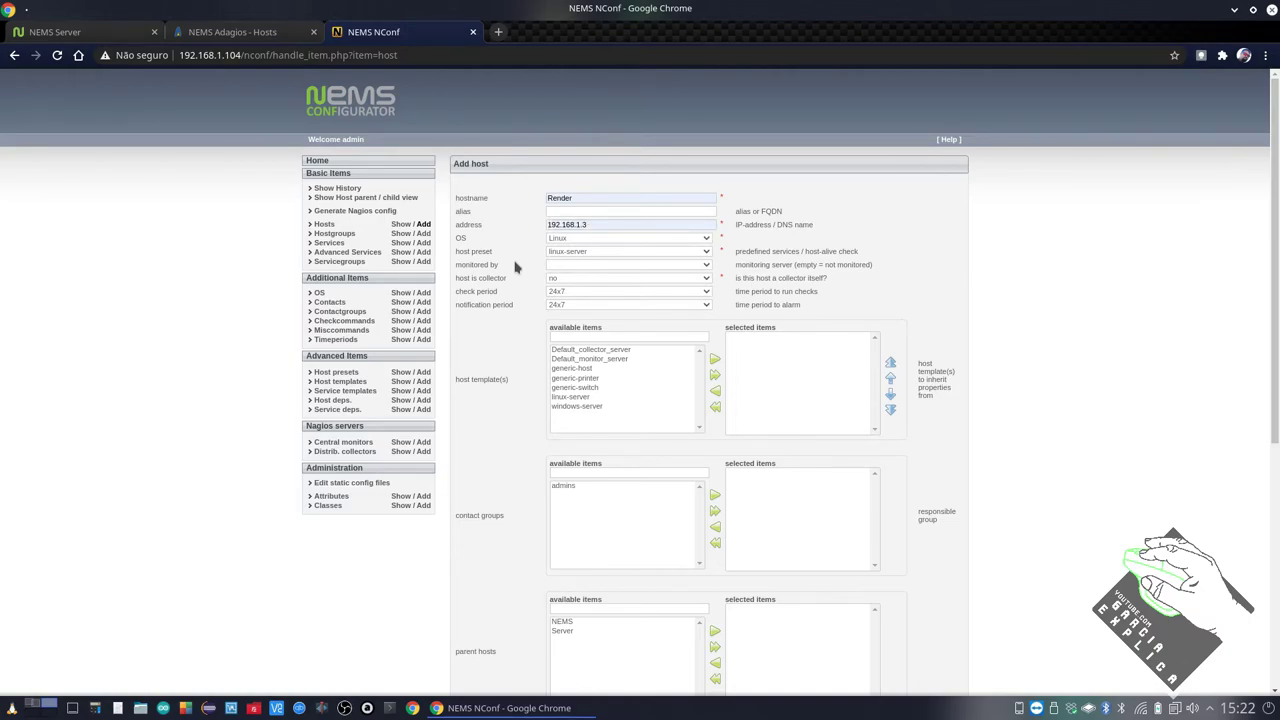
{"action": "left_click", "coordinate": [552, 265]}
{"action": "left_click", "coordinate": [565, 283]}
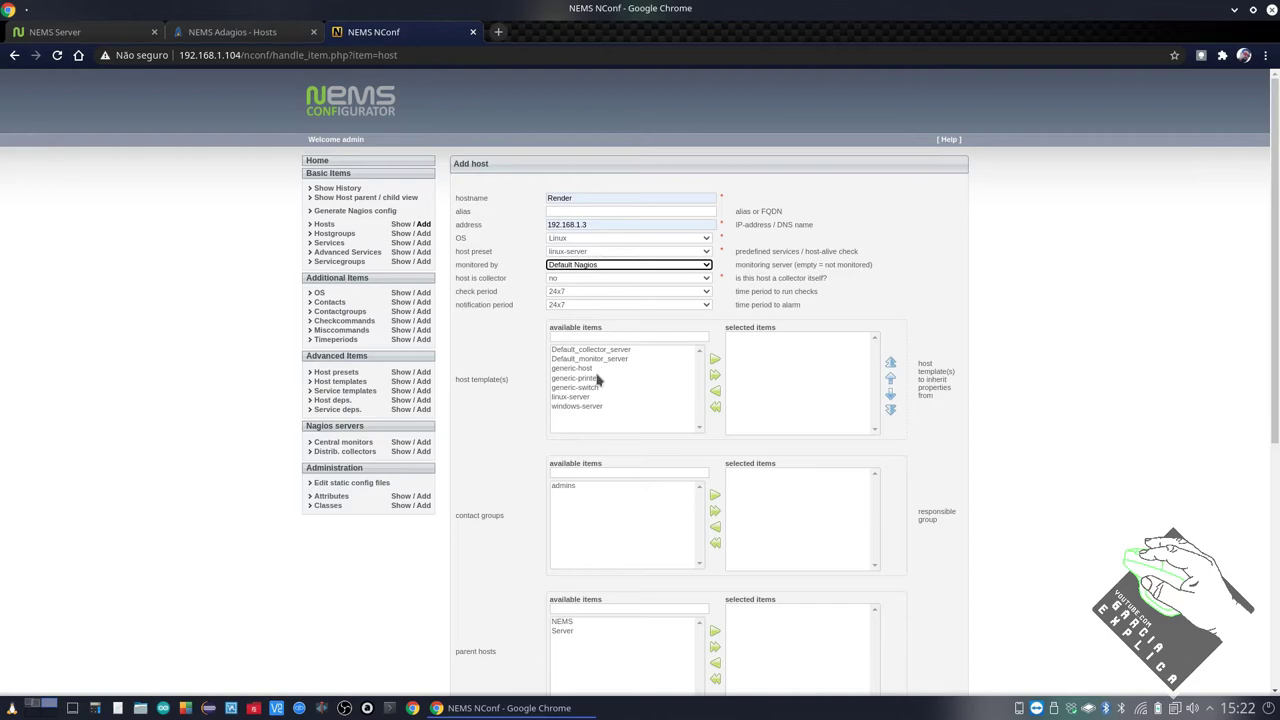
Give Render the linux-server template and admins contact group, then submit it
{"action": "left_click", "coordinate": [622, 397]}
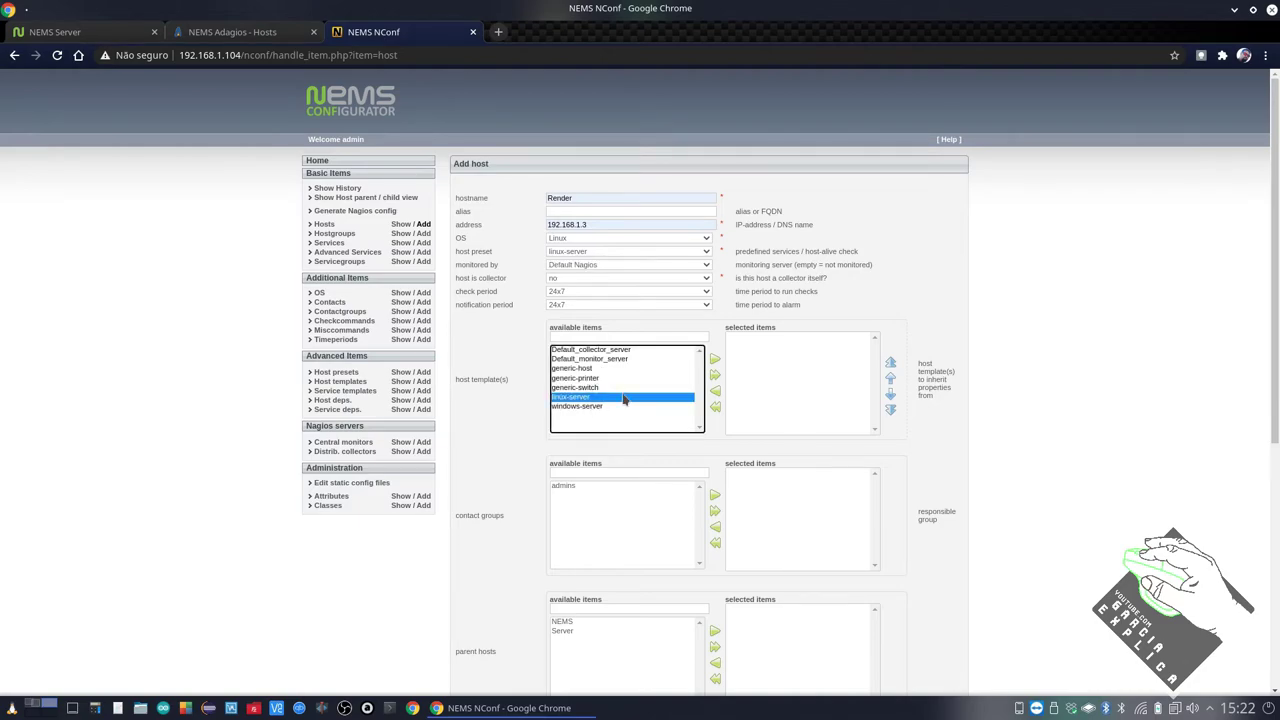
{"action": "left_click", "coordinate": [714, 359]}
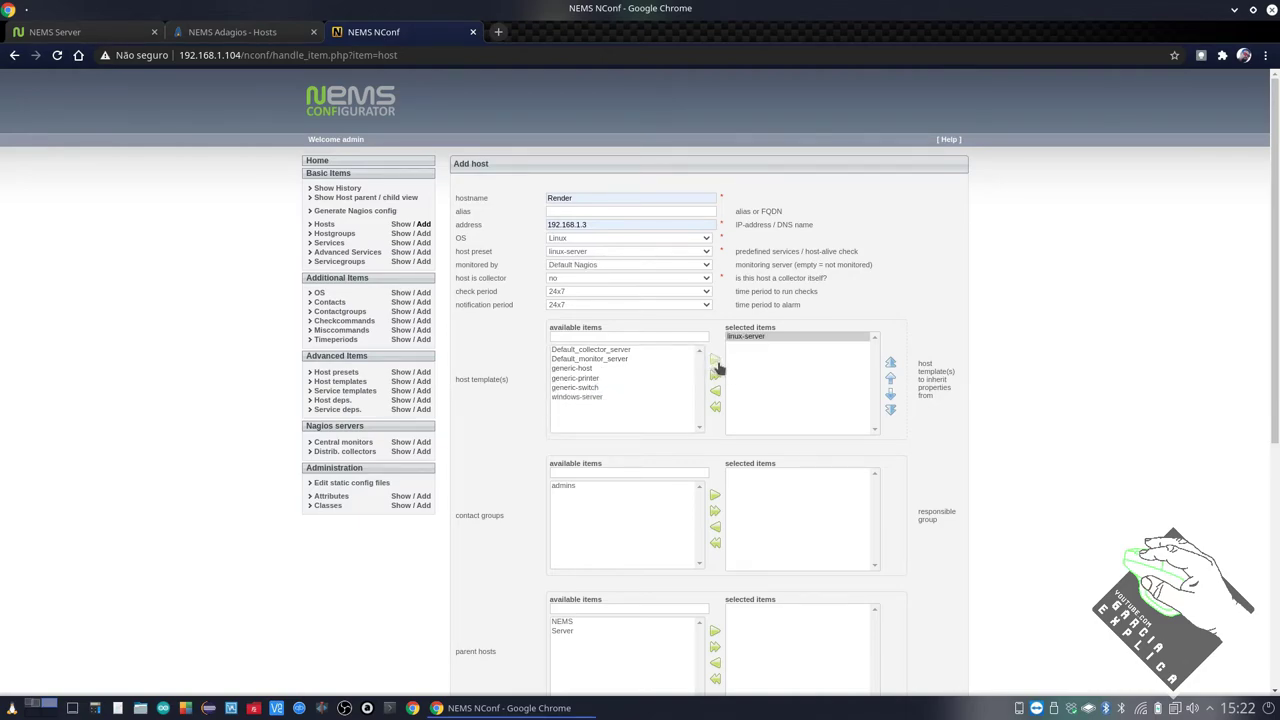
{"action": "left_click", "coordinate": [566, 486]}
{"action": "left_click", "coordinate": [715, 497]}
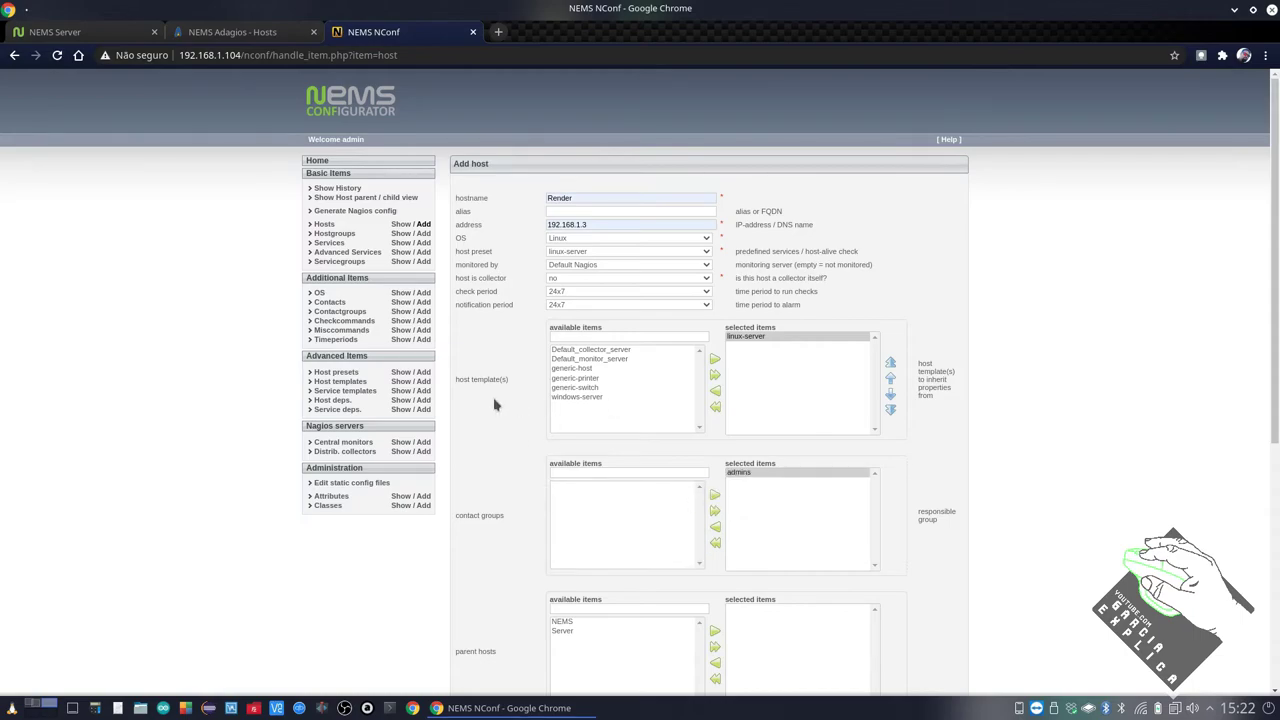
{"action": "scroll", "coordinate": [497, 404], "scroll_direction": "down", "scroll_amount": 1}
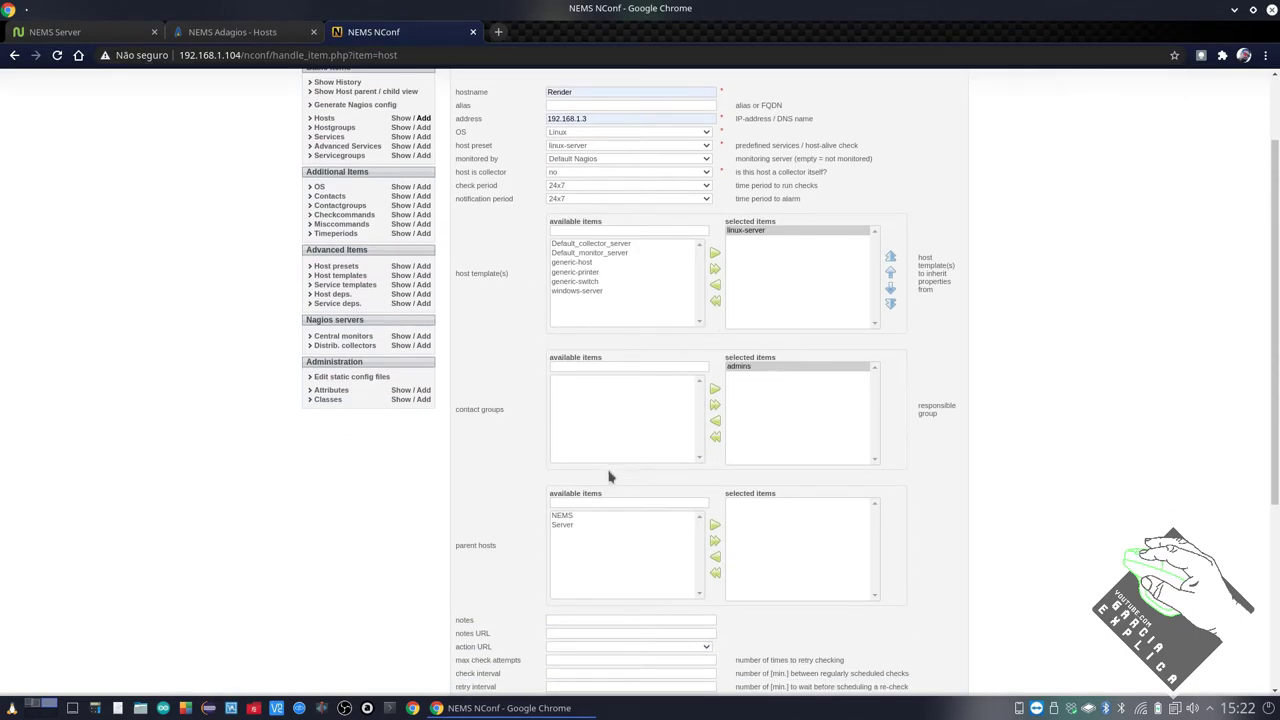
{"action": "scroll", "coordinate": [575, 554], "scroll_direction": "down", "scroll_amount": 3}
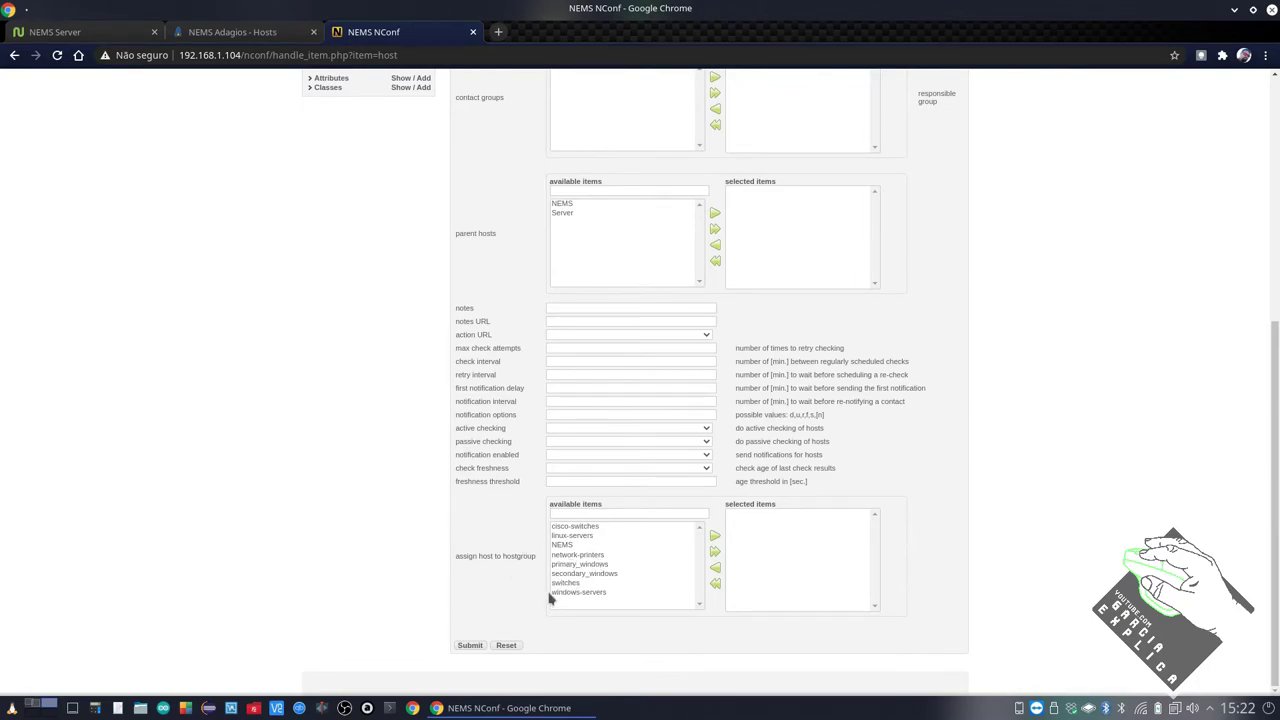
{"action": "left_click", "coordinate": [470, 645]}
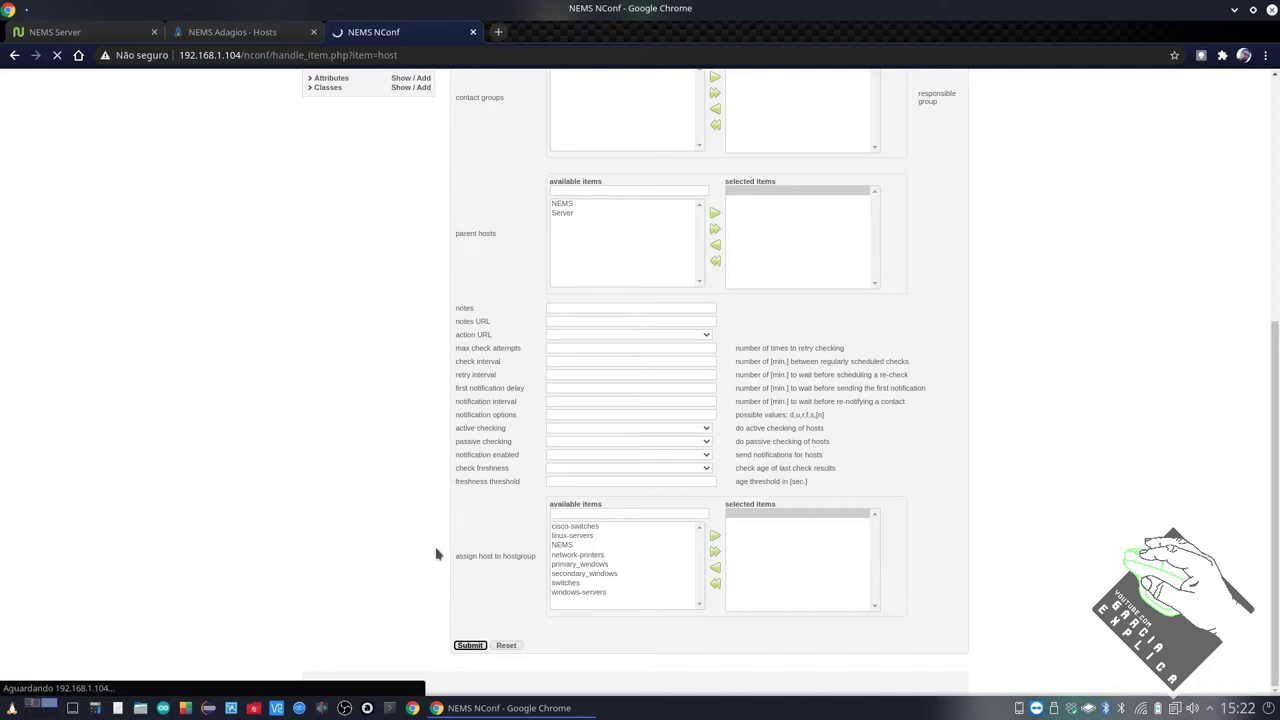
Check the Adagios Hosts status, then return to Render's still-empty services page in NConf
{"action": "scroll", "coordinate": [437, 449], "scroll_direction": "up", "scroll_amount": 4}
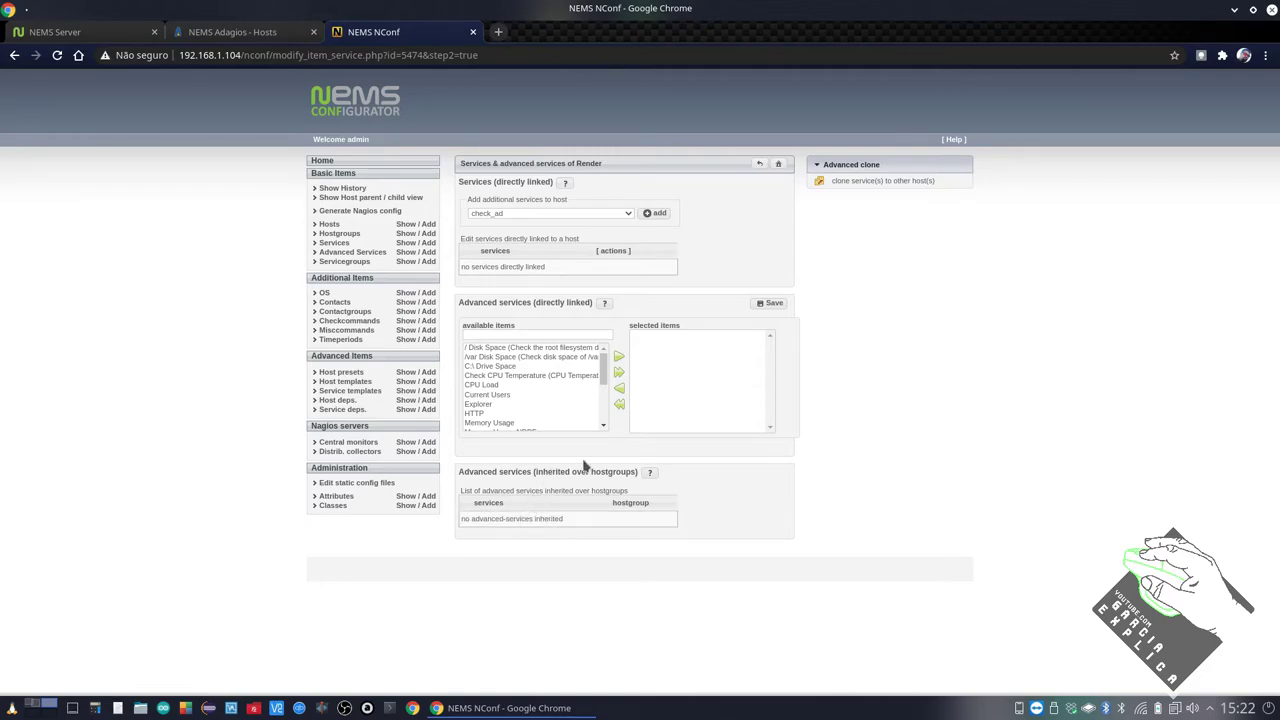
{"action": "left_click", "coordinate": [258, 36]}
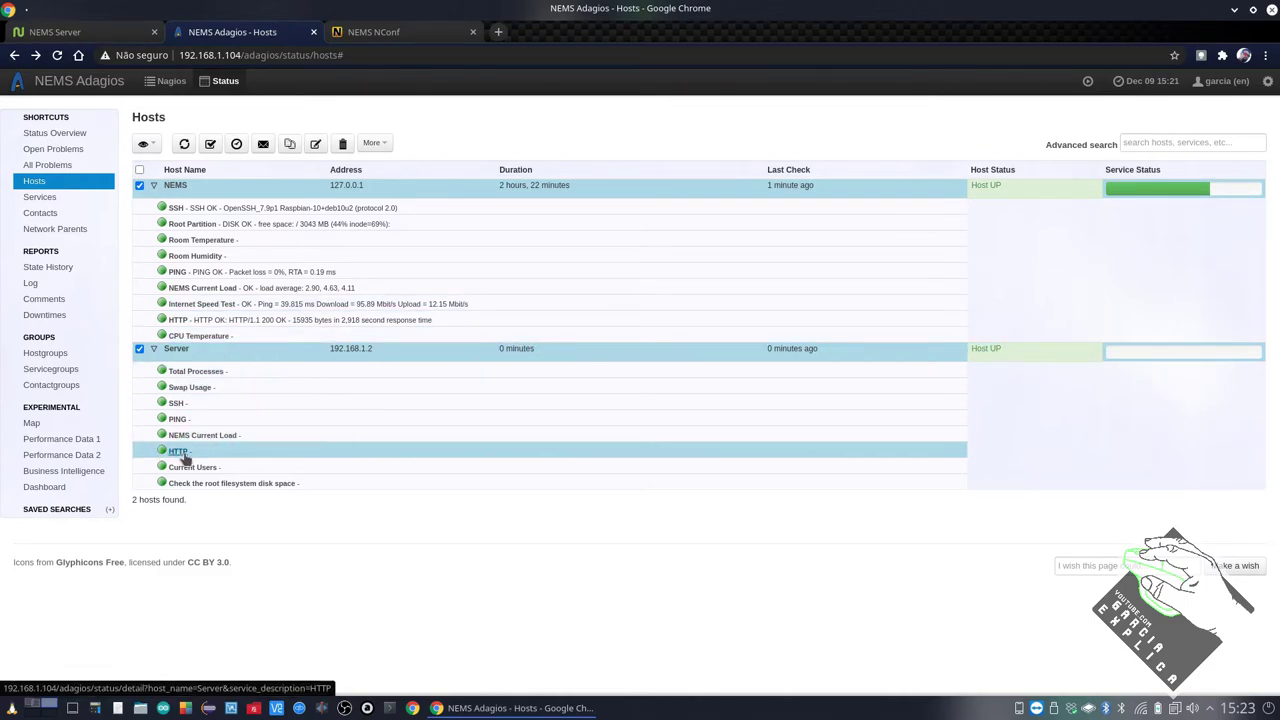
{"action": "left_click", "coordinate": [386, 34]}
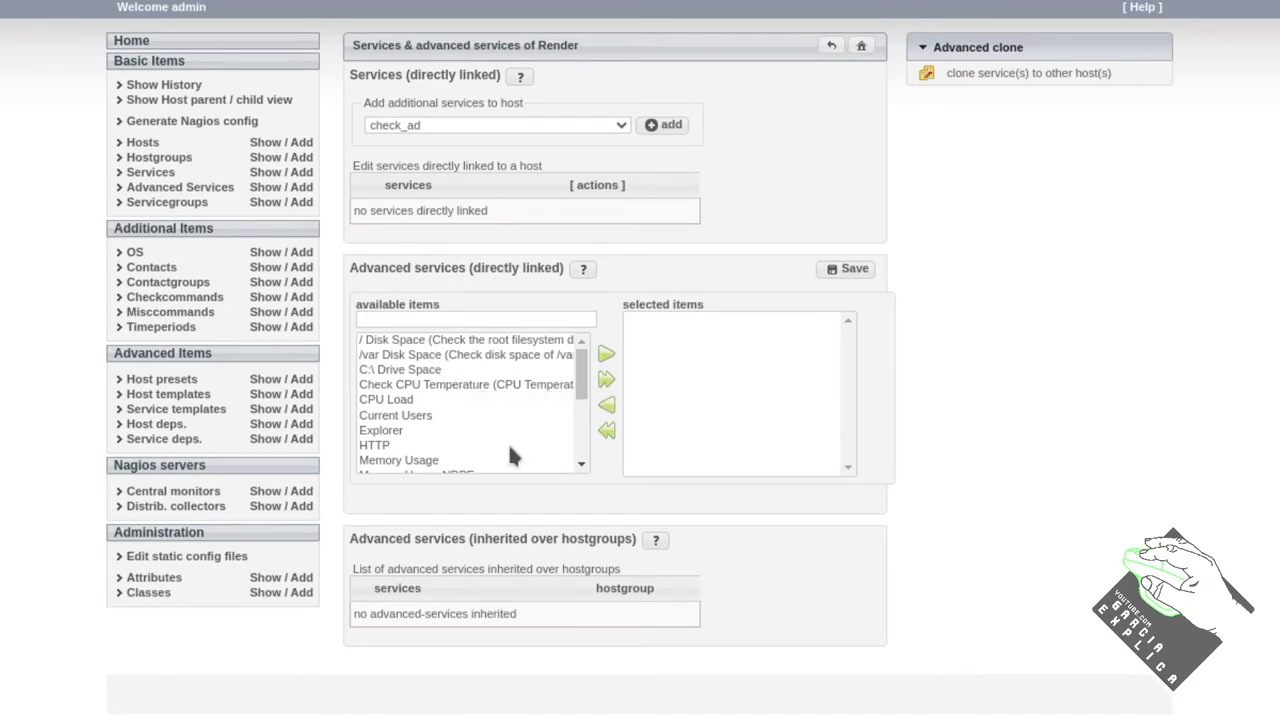
Add Current Users, PING and SSH to Render's advanced services and save
{"action": "left_click", "coordinate": [448, 399]}
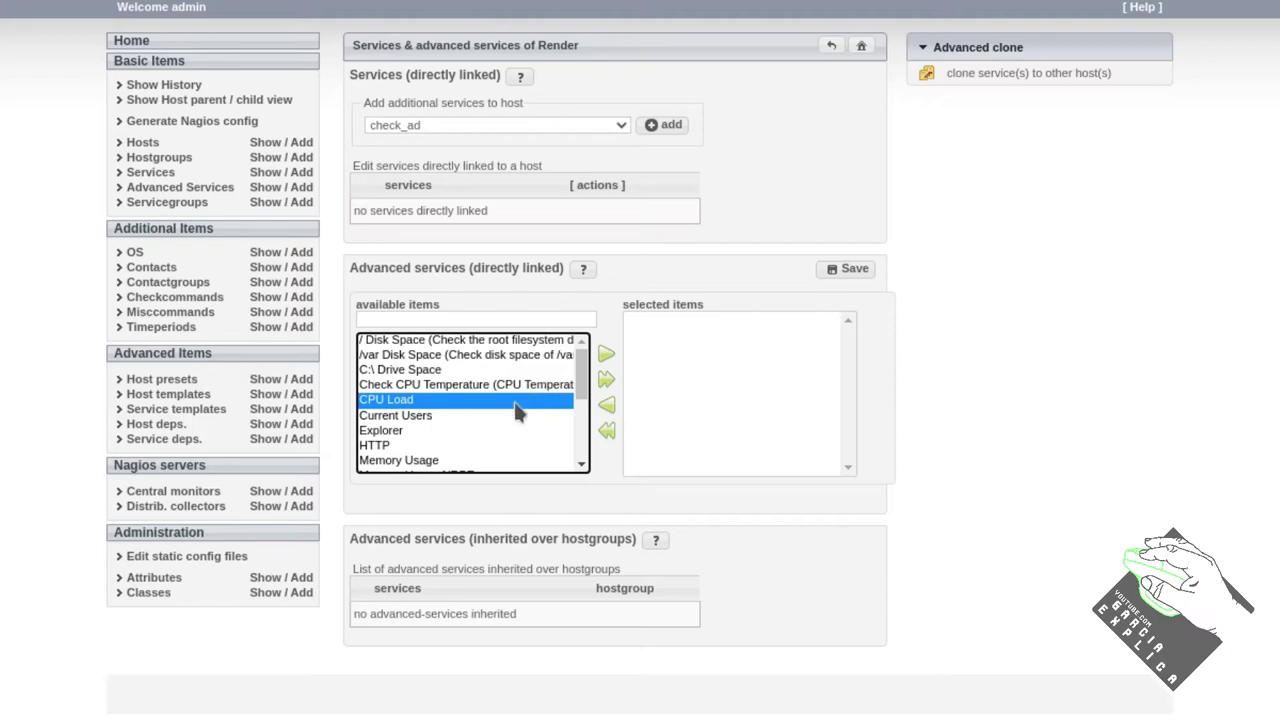
{"action": "left_click", "coordinate": [484, 416]}
{"action": "left_click", "coordinate": [606, 354]}
{"action": "scroll", "coordinate": [588, 374], "scroll_direction": "down", "scroll_amount": 2}
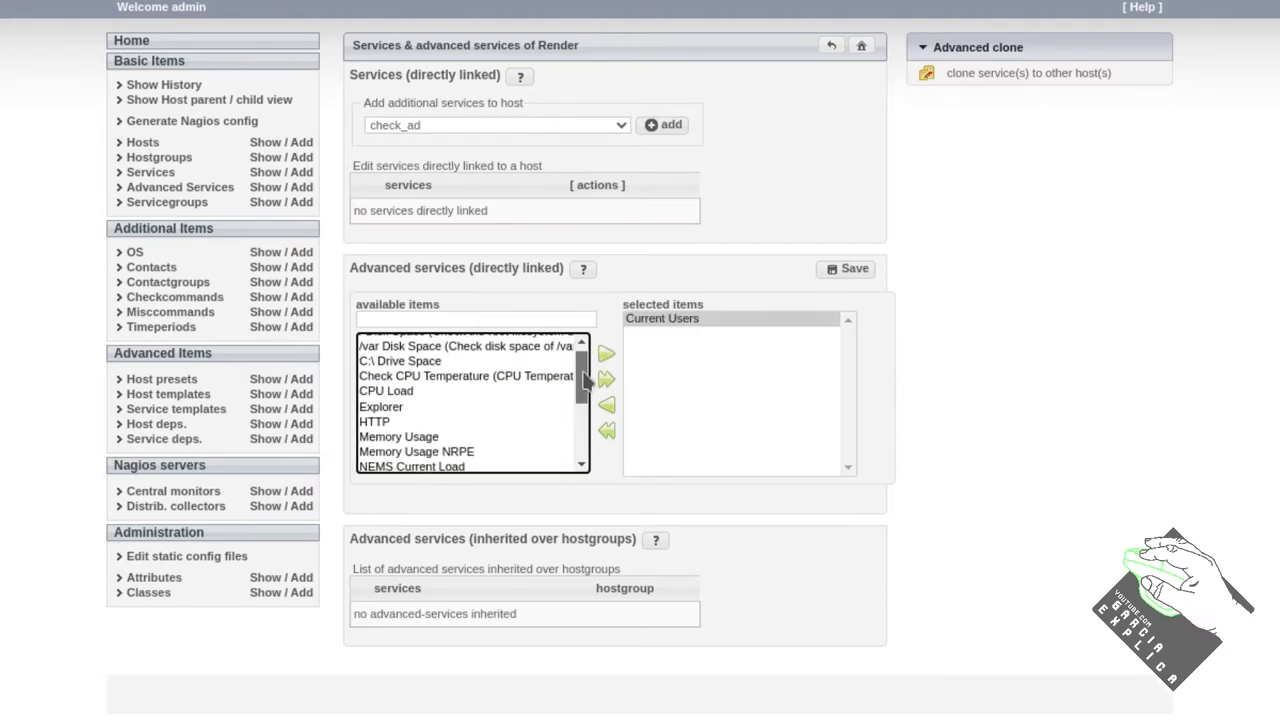
{"action": "left_click", "coordinate": [470, 436]}
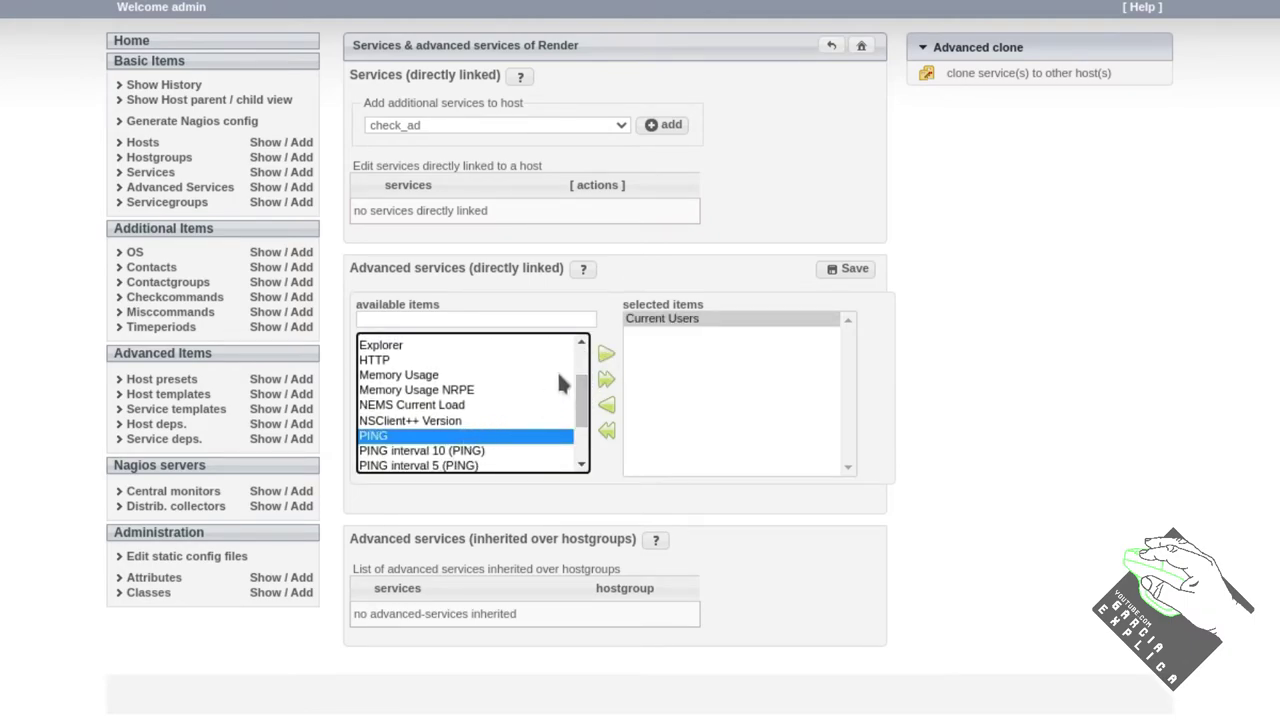
{"action": "left_click", "coordinate": [606, 354]}
{"action": "scroll", "coordinate": [580, 418], "scroll_direction": "down", "scroll_amount": 1}
{"action": "left_click", "coordinate": [400, 423]}
{"action": "left_click", "coordinate": [606, 354]}
{"action": "left_click_drag", "start_coordinate": [578, 430], "coordinate": [572, 467]}
{"action": "left_click", "coordinate": [843, 269]}
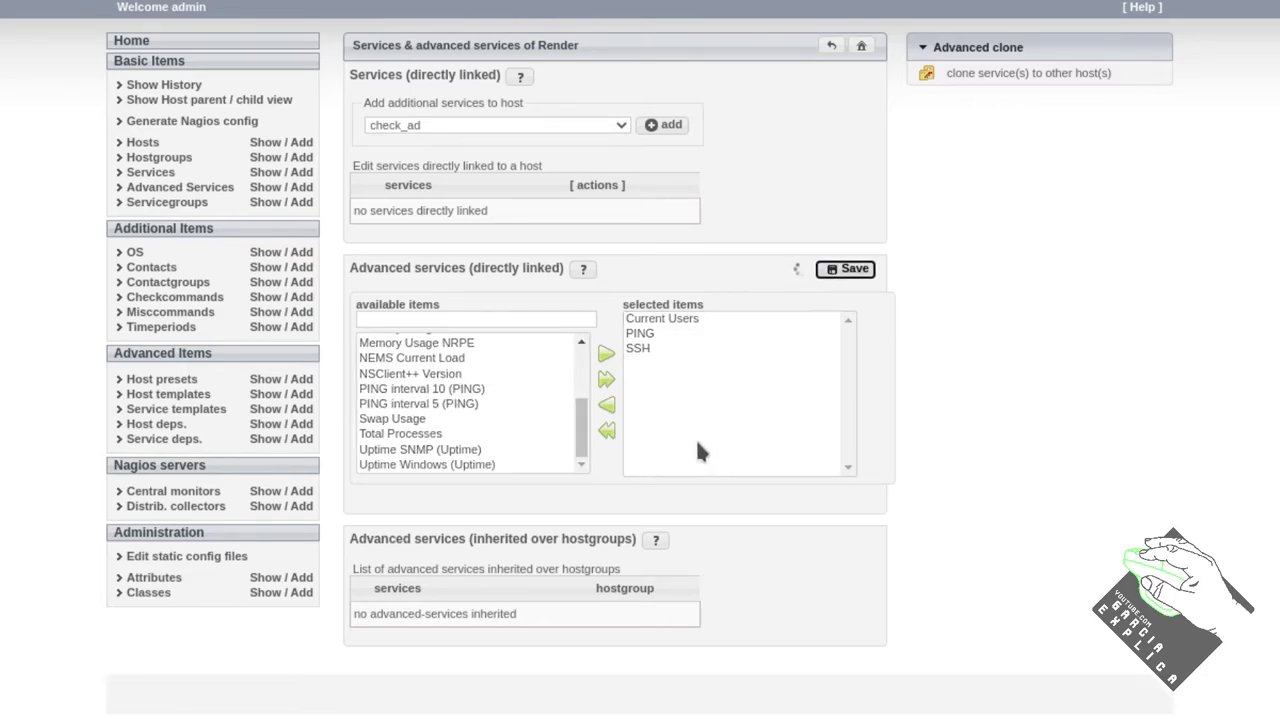
Review Render's assigned services, then start generating the Nagios config
{"action": "left_click", "coordinate": [640, 348]}
{"action": "left_click", "coordinate": [655, 319]}
{"action": "left_click", "coordinate": [652, 332]}
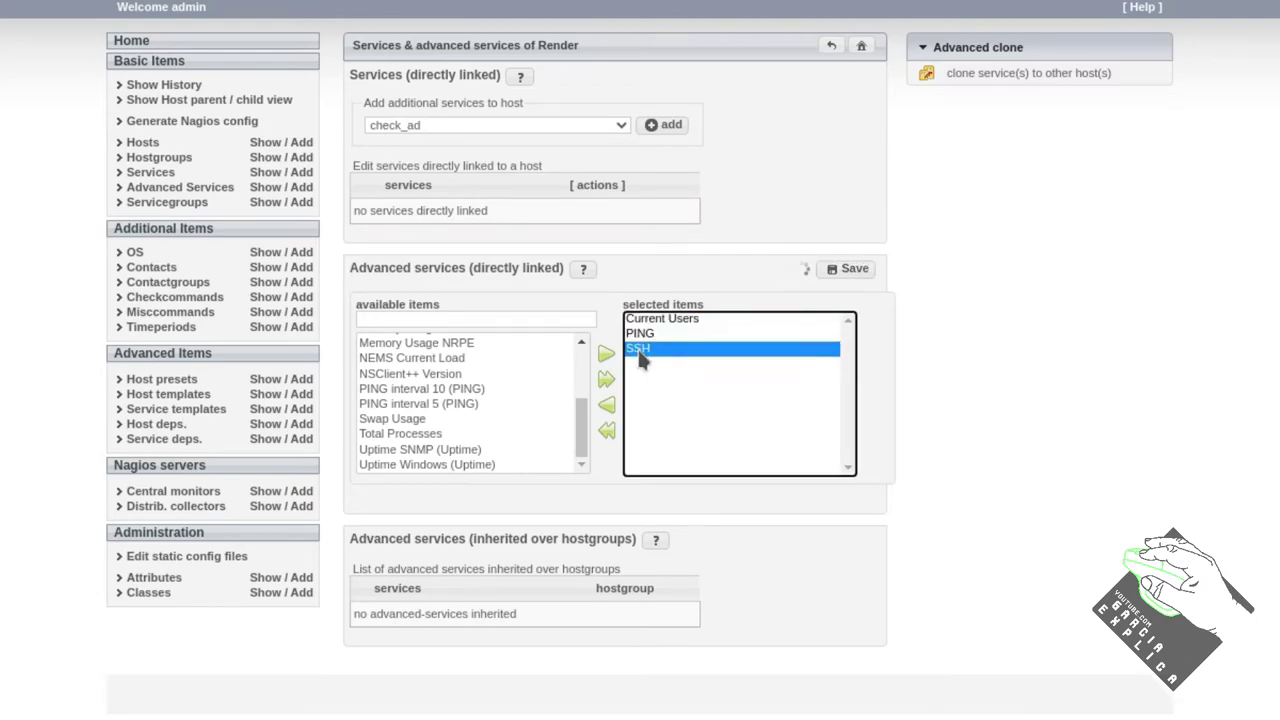
{"action": "left_click", "coordinate": [655, 319]}
{"action": "left_click", "coordinate": [645, 348]}
{"action": "left_click", "coordinate": [656, 320]}
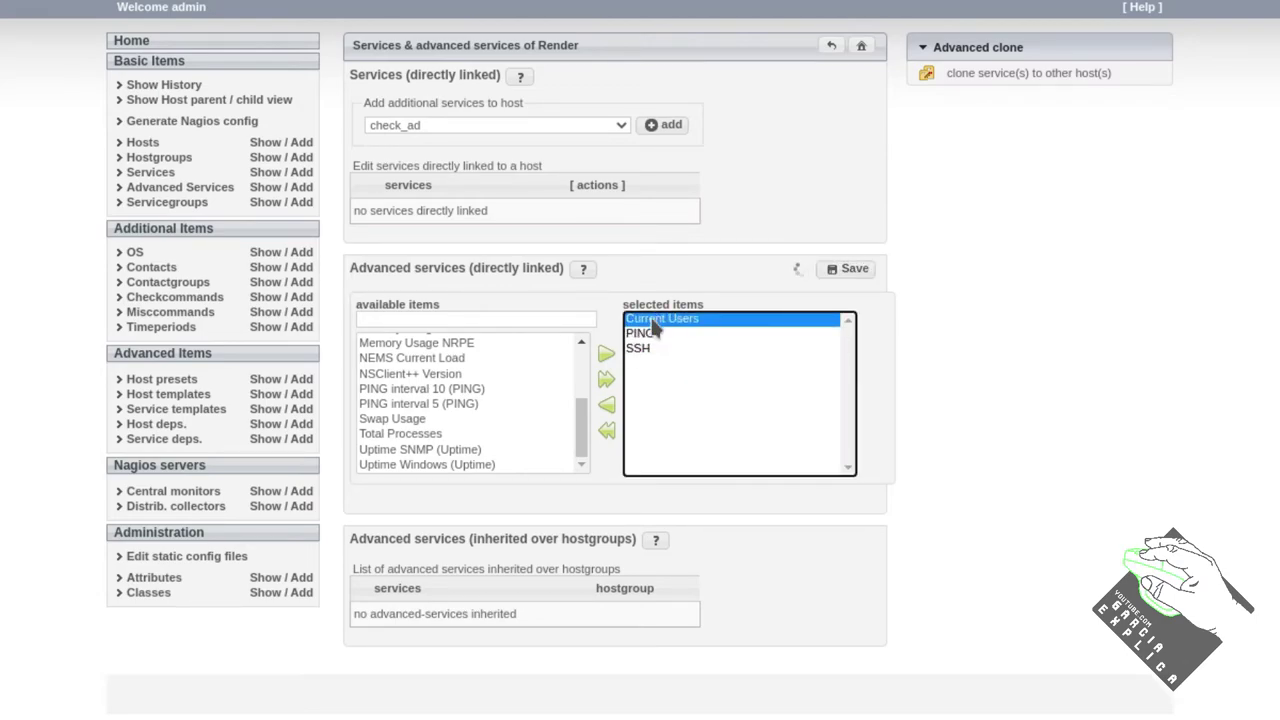
{"action": "left_click", "coordinate": [645, 348]}
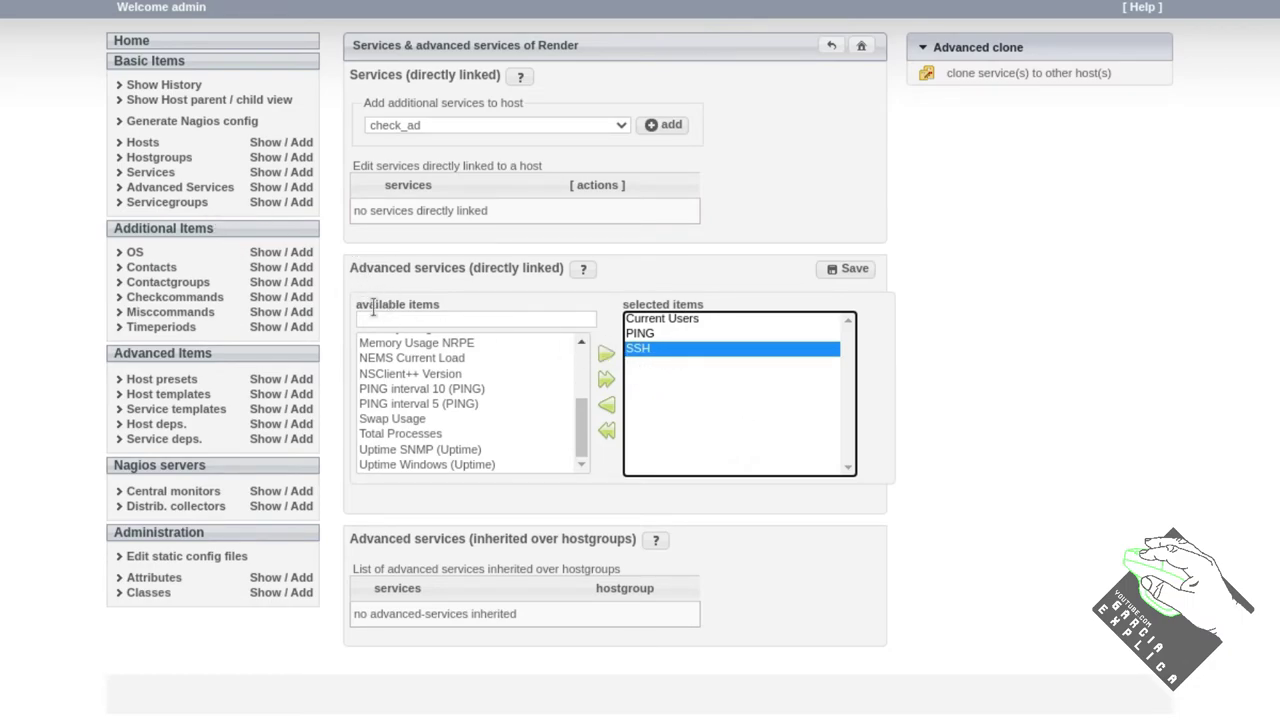
{"action": "left_click", "coordinate": [266, 142]}
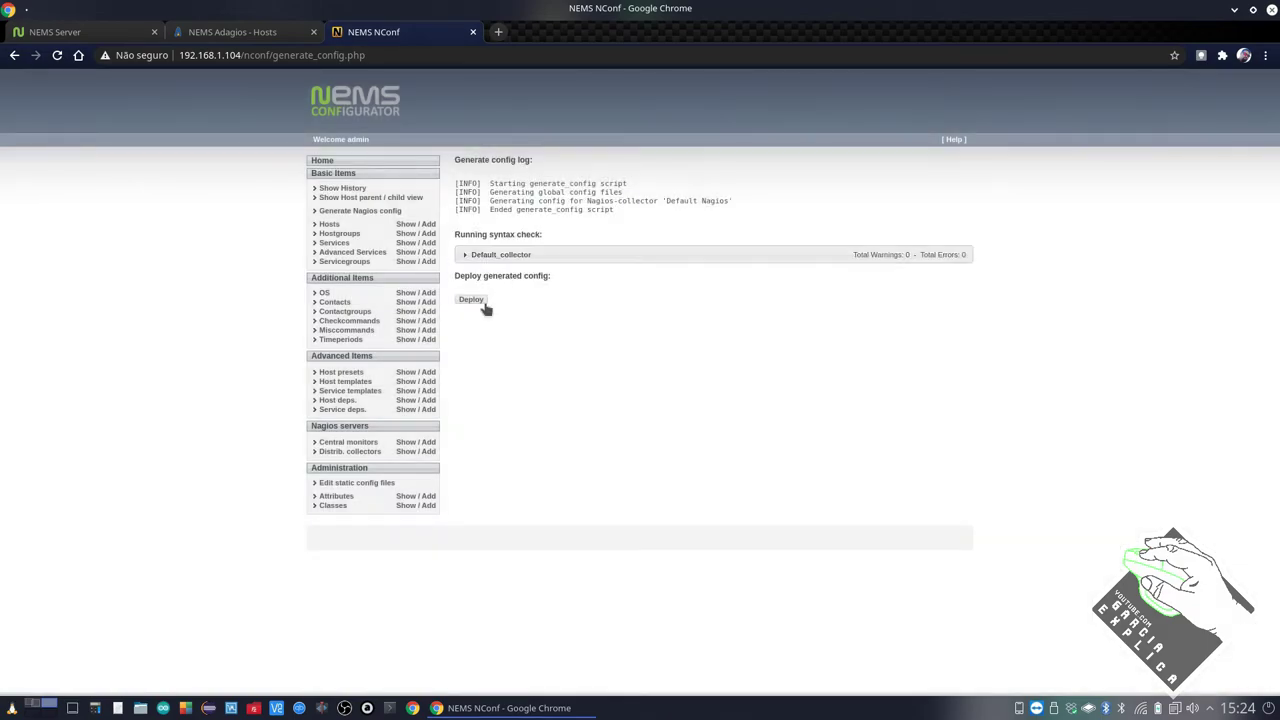
Deploy the regenerated config and reload Adagios Hosts to show Render at 192.168.1.3 pending
{"action": "left_click", "coordinate": [484, 304]}
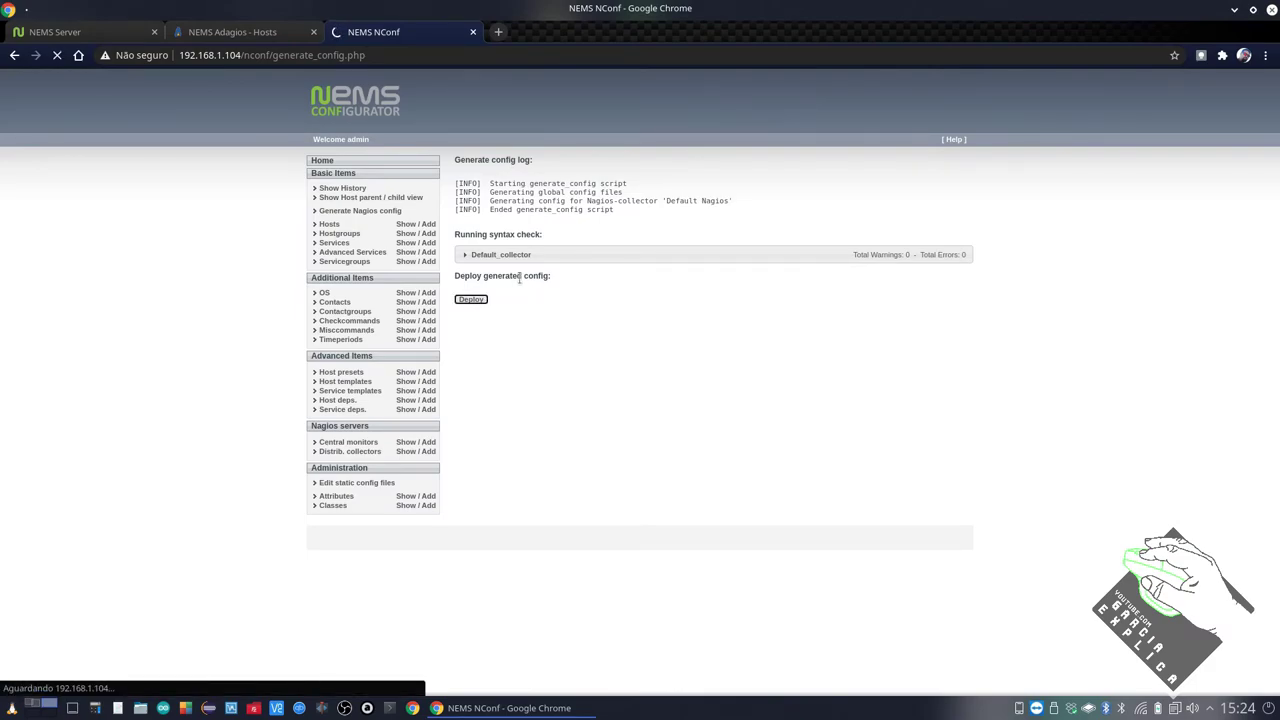
{"action": "left_click_drag", "start_coordinate": [458, 276], "coordinate": [549, 276]}
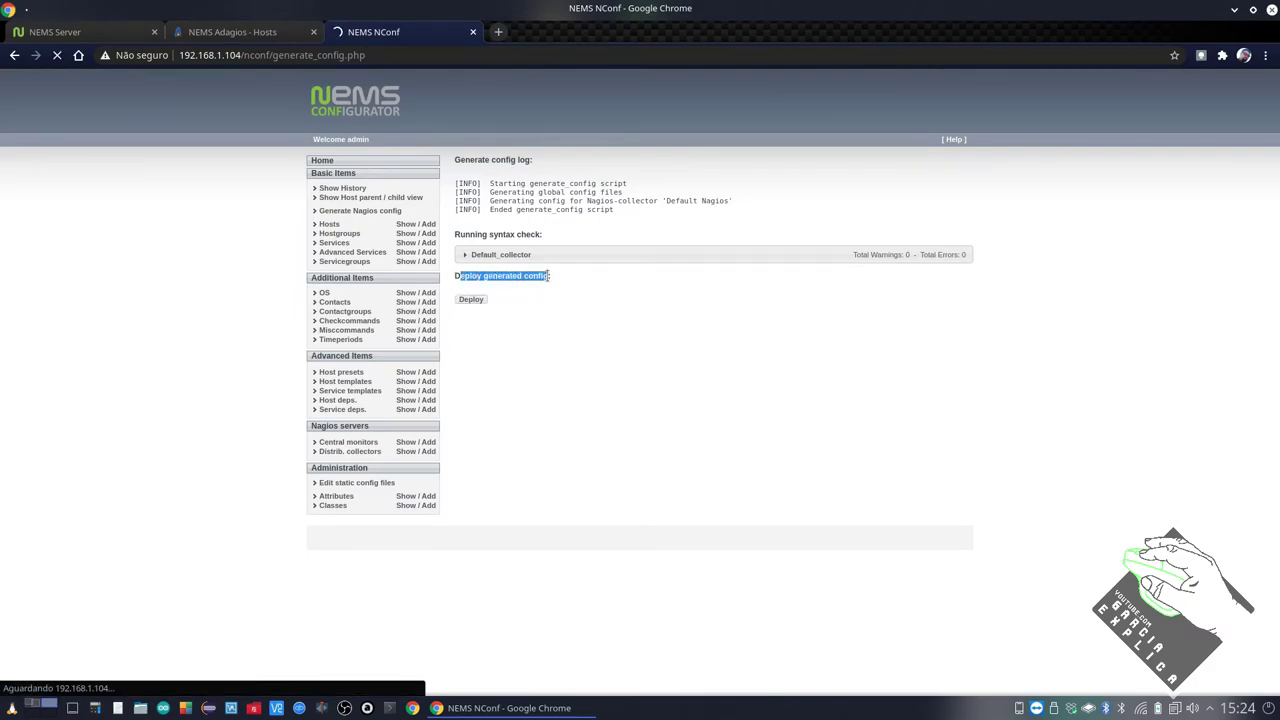
{"action": "left_click", "coordinate": [478, 275]}
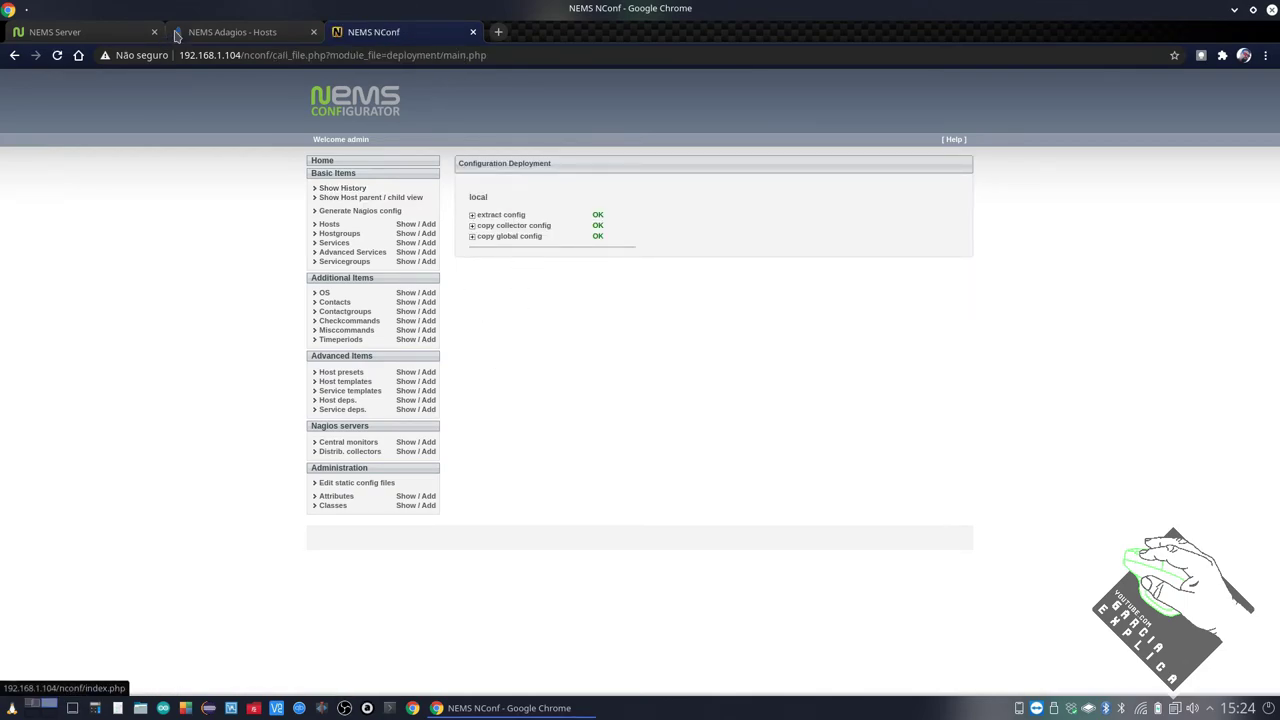
{"action": "left_click", "coordinate": [205, 33]}
{"action": "left_click", "coordinate": [57, 55]}
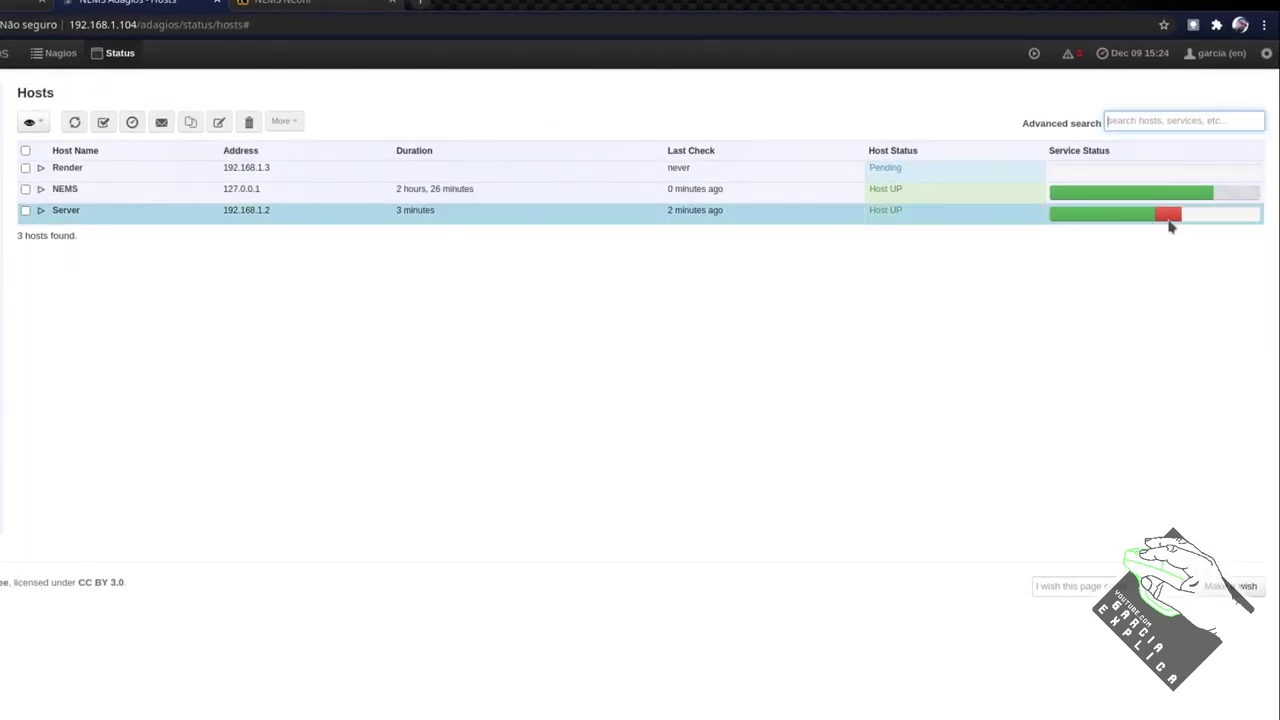
Check the services of NEMS, Server and Render, then open the unhandled problems list
{"action": "left_click", "coordinate": [40, 189]}
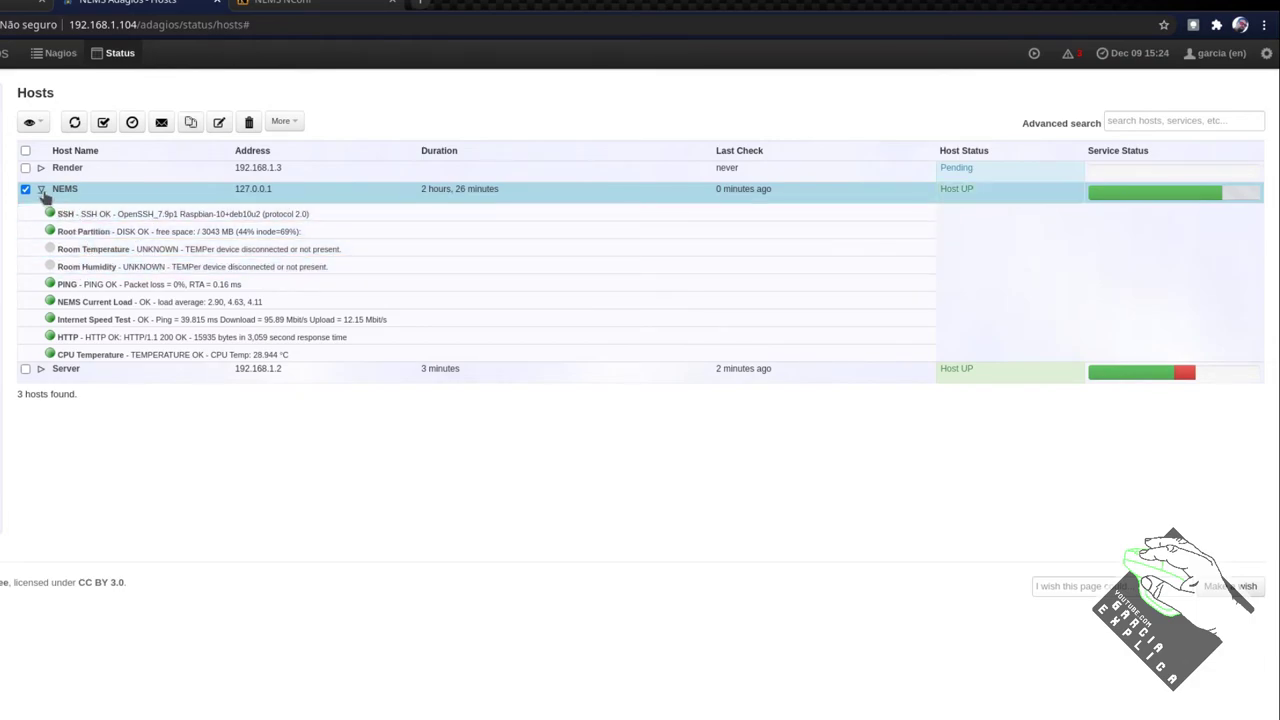
{"action": "left_click", "coordinate": [40, 189]}
{"action": "left_click", "coordinate": [40, 210]}
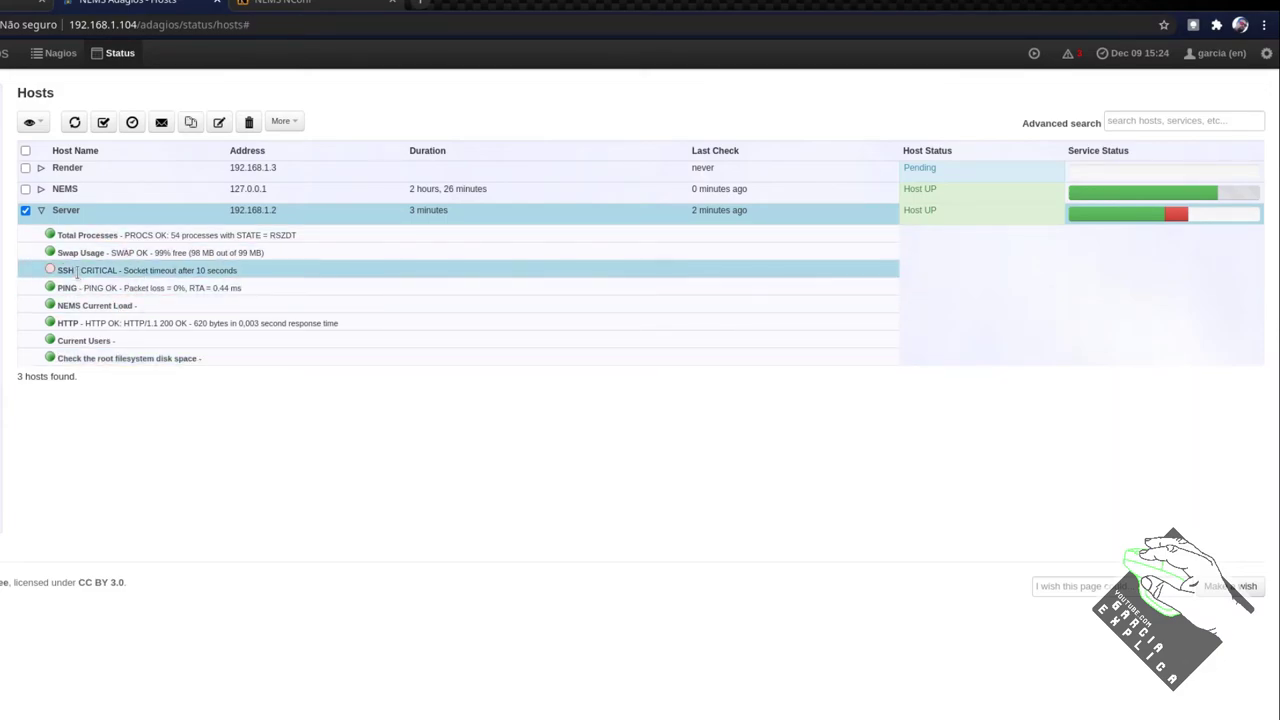
{"action": "left_click", "coordinate": [45, 168]}
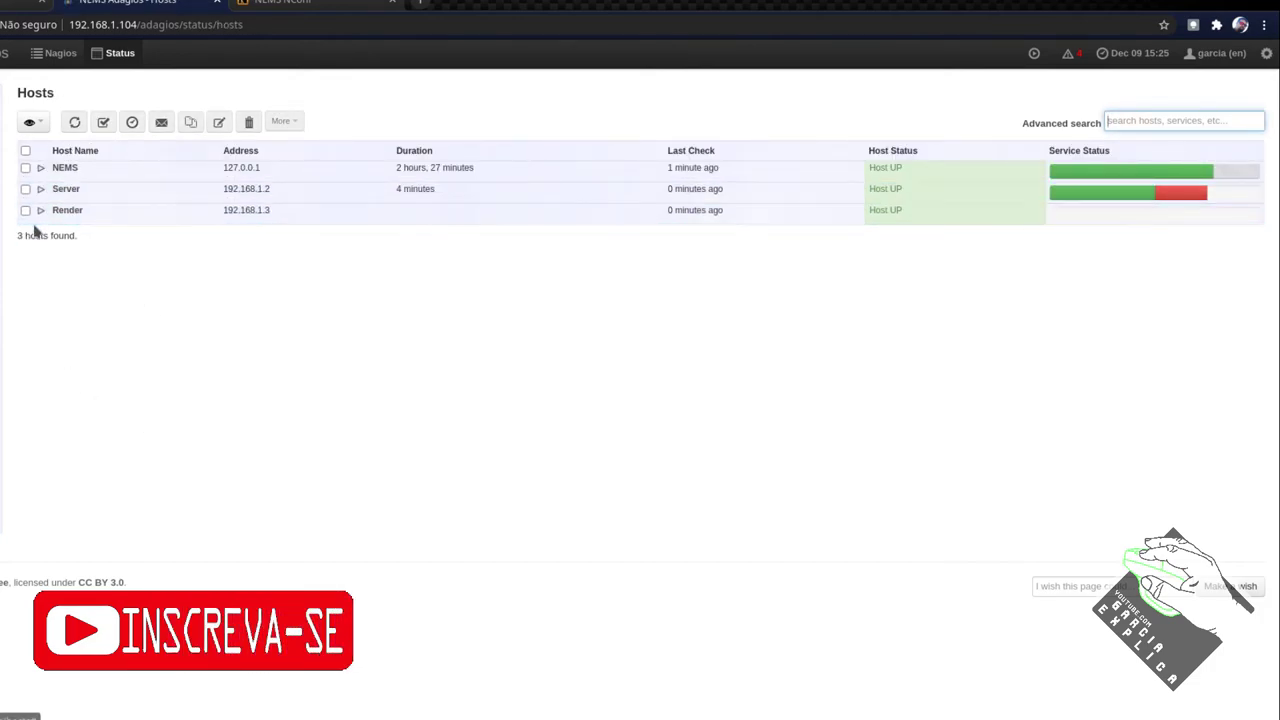
{"action": "left_click", "coordinate": [40, 210]}
{"action": "left_click", "coordinate": [40, 189]}
{"action": "left_click", "coordinate": [40, 167]}
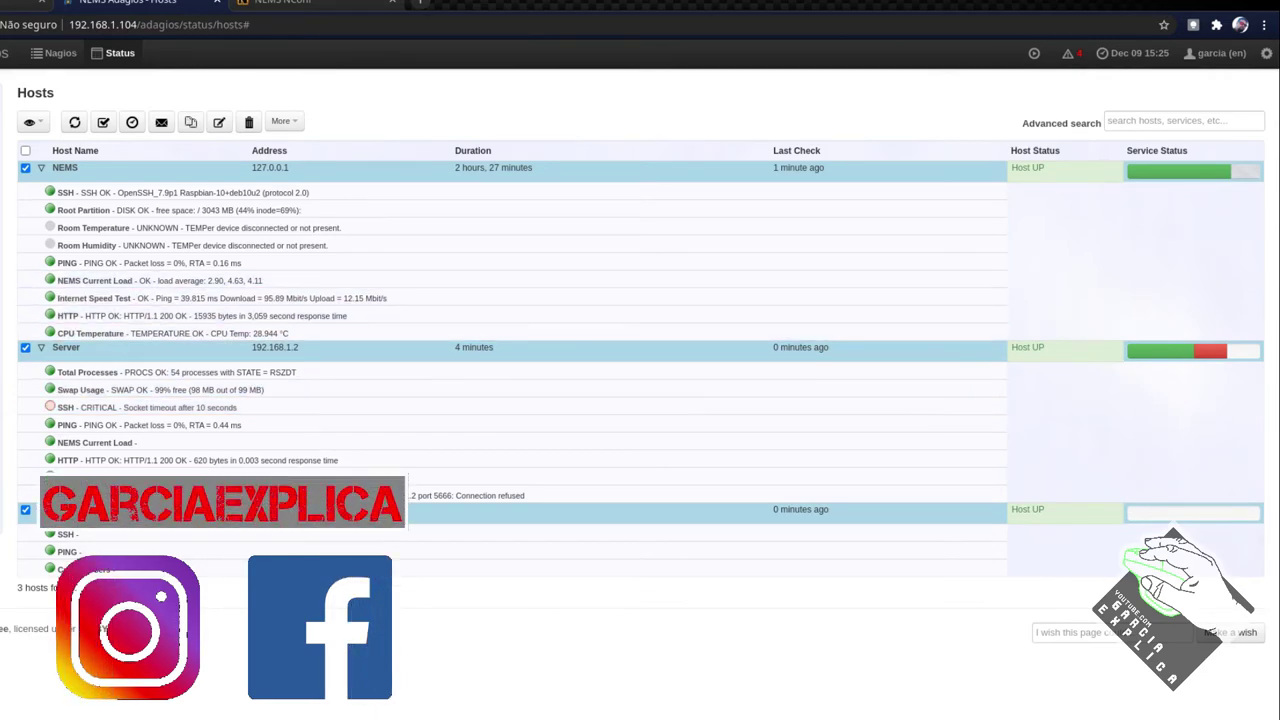
{"action": "left_click", "coordinate": [1068, 53]}
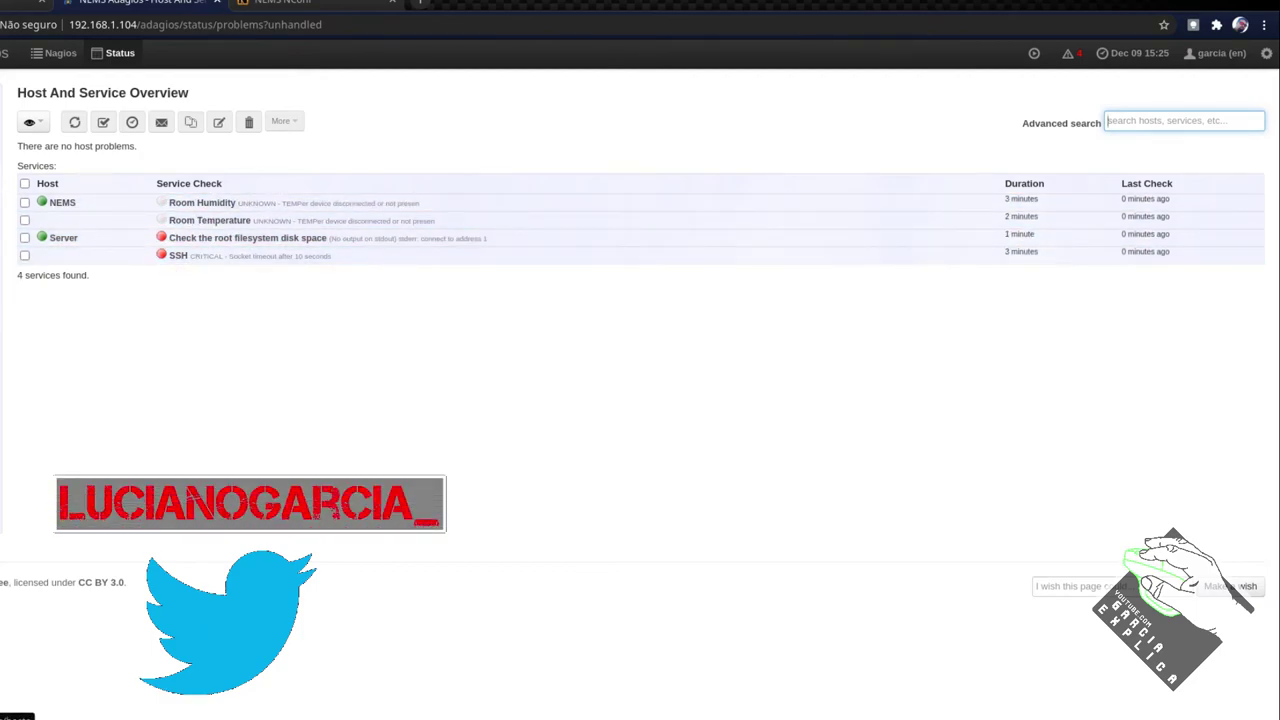
Review the Status Overview's 3 hosts at 100% and 20 services, then return to NConf
{"action": "left_click", "coordinate": [120, 53]}
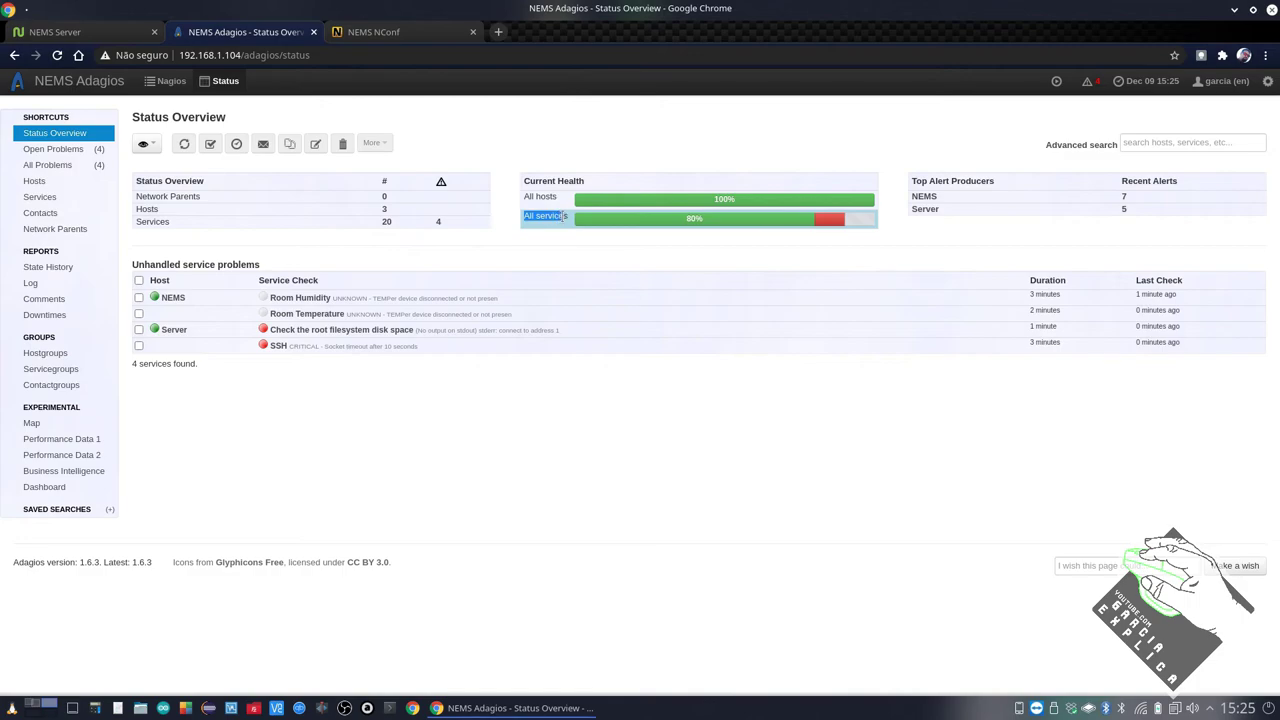
{"action": "double_click", "coordinate": [390, 223]}
{"action": "left_click", "coordinate": [400, 248]}
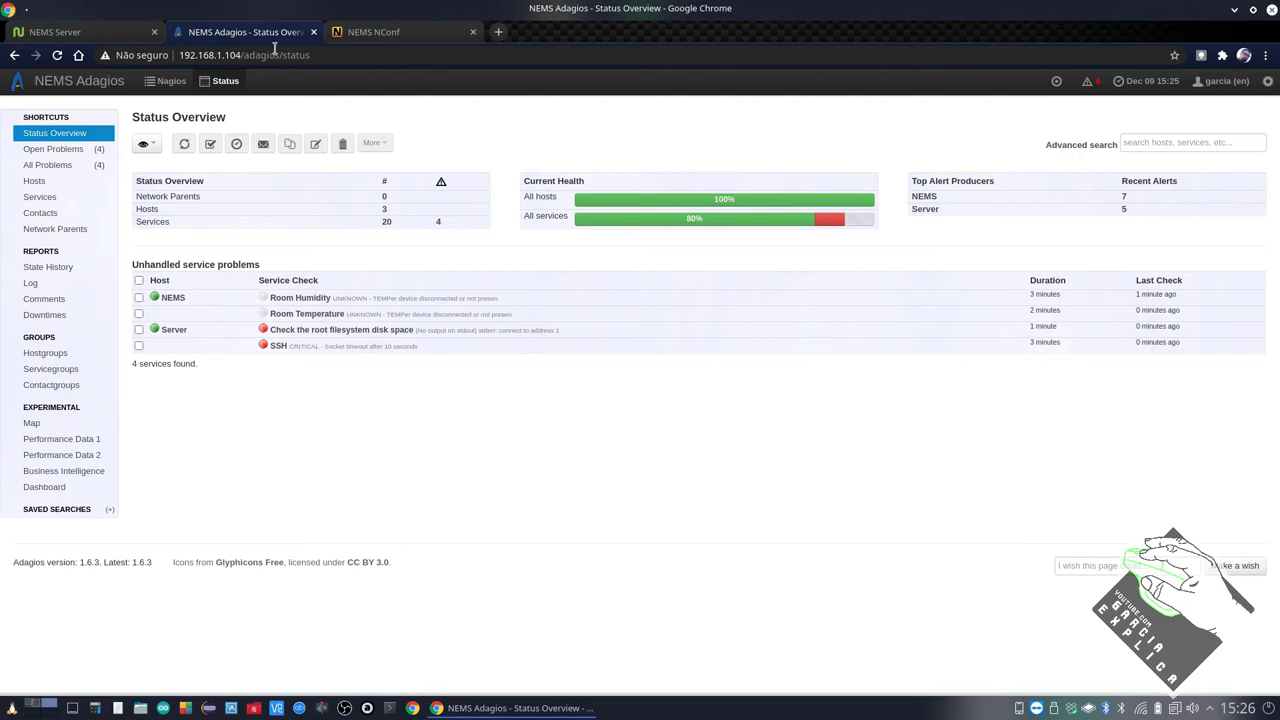
{"action": "left_click", "coordinate": [410, 36]}
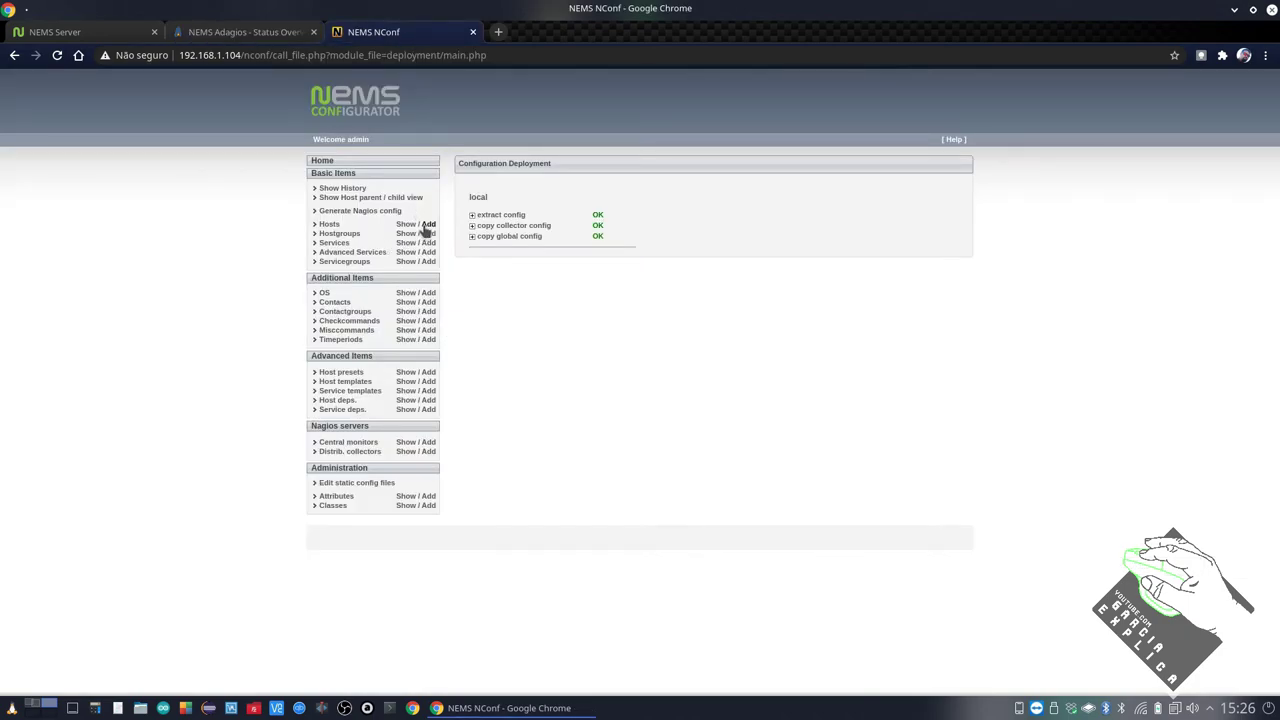
Start a new host named router at 192.168.1.1 with generic-switch preset, monitored by Default Nagios
{"action": "left_click", "coordinate": [427, 224]}
{"action": "left_click", "coordinate": [580, 197]}
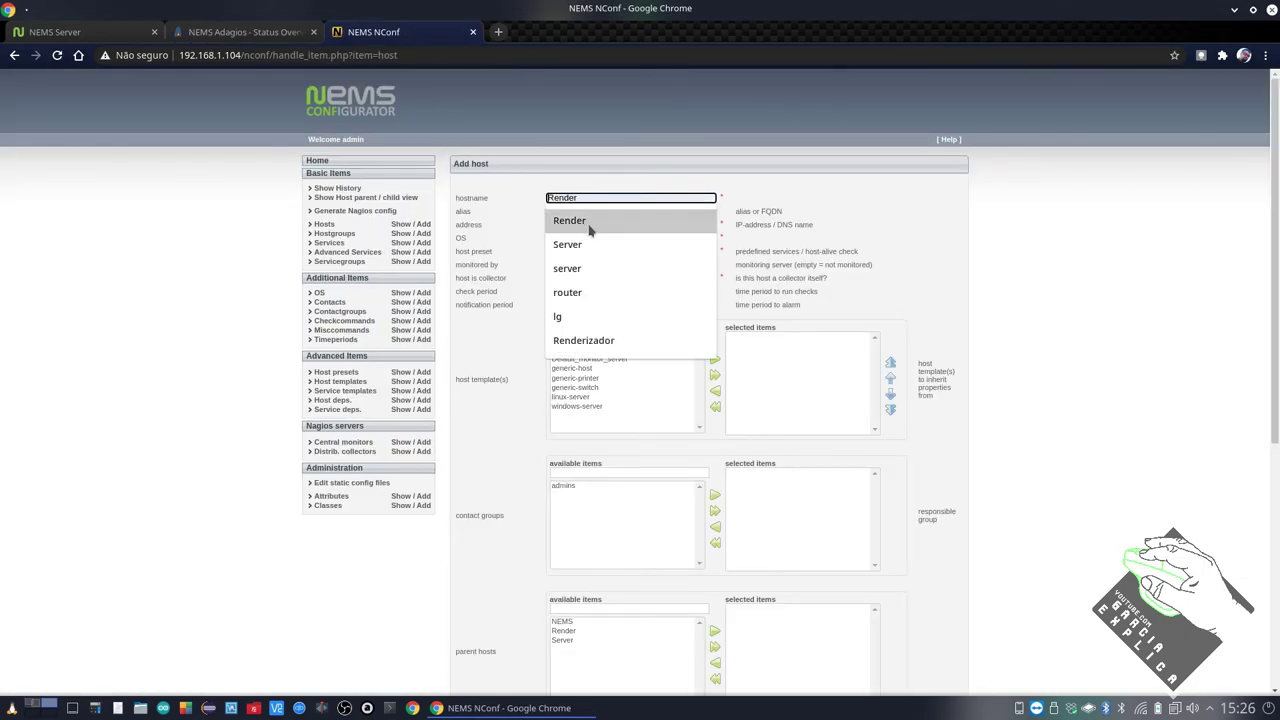
{"action": "left_click", "coordinate": [588, 292]}
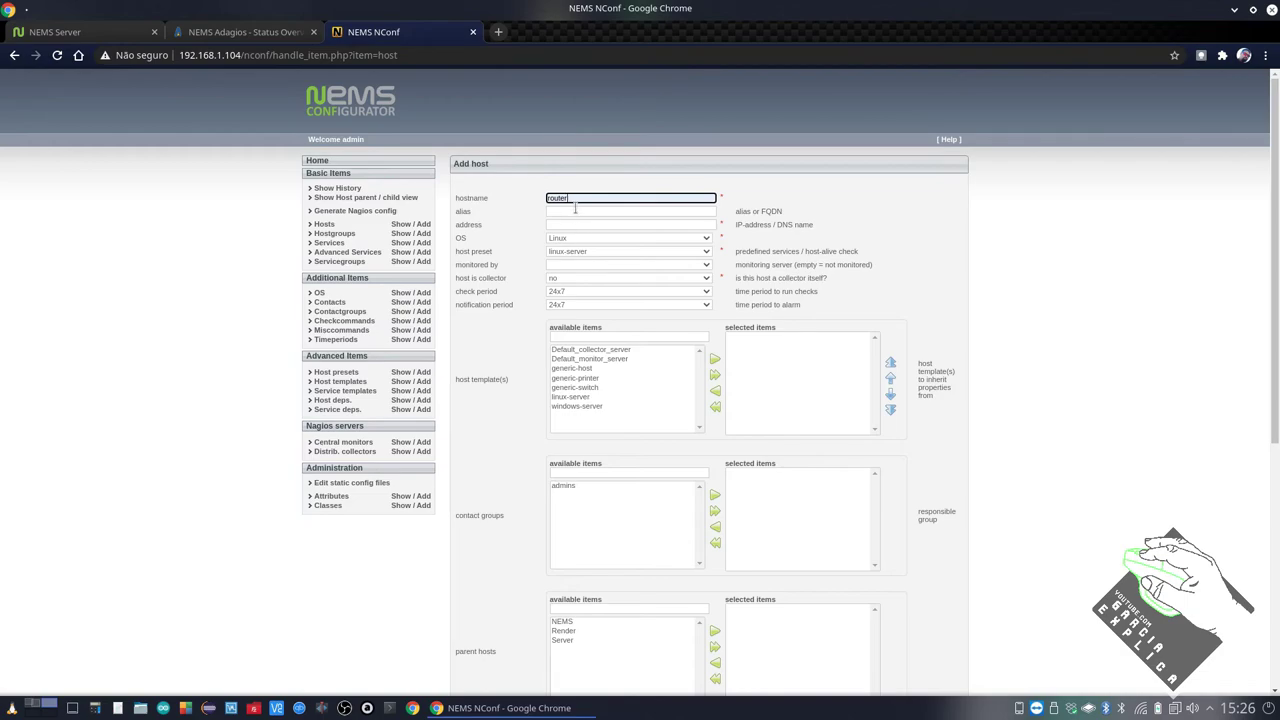
{"action": "left_click", "coordinate": [574, 211]}
{"action": "left_click", "coordinate": [560, 224]}
{"action": "left_click", "coordinate": [600, 295]}
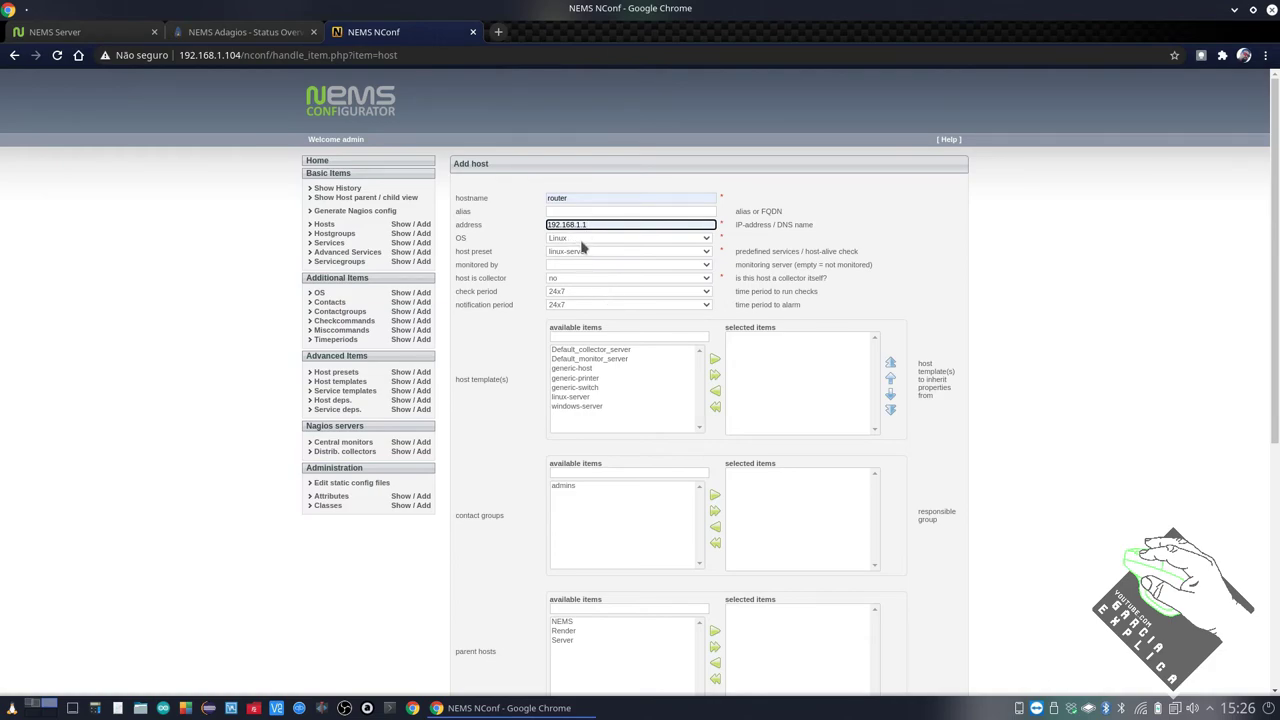
{"action": "left_click", "coordinate": [582, 252]}
{"action": "left_click", "coordinate": [598, 270]}
{"action": "left_click", "coordinate": [600, 265]}
{"action": "left_click", "coordinate": [585, 285]}
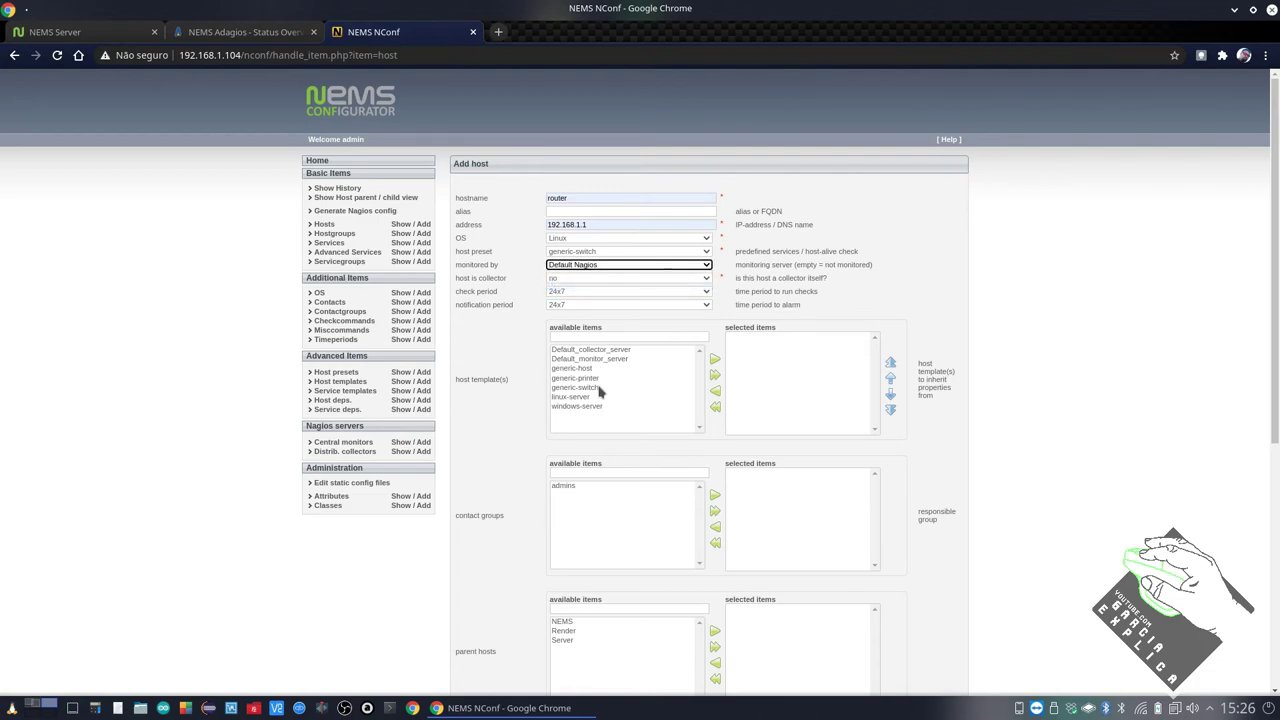
Add the generic-switch template, admins contact group and switches hostgroup, then submit the host
{"action": "left_click", "coordinate": [613, 389]}
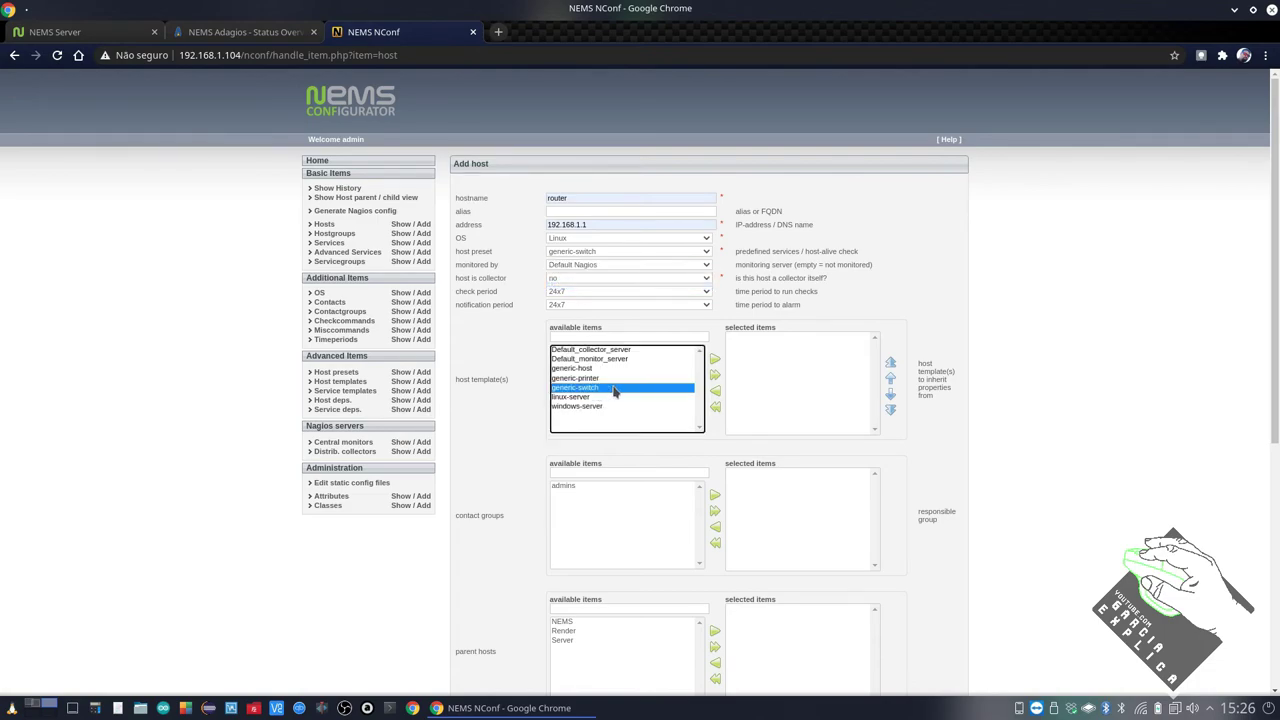
{"action": "left_click", "coordinate": [712, 360]}
{"action": "left_click", "coordinate": [622, 486]}
{"action": "left_click", "coordinate": [714, 499]}
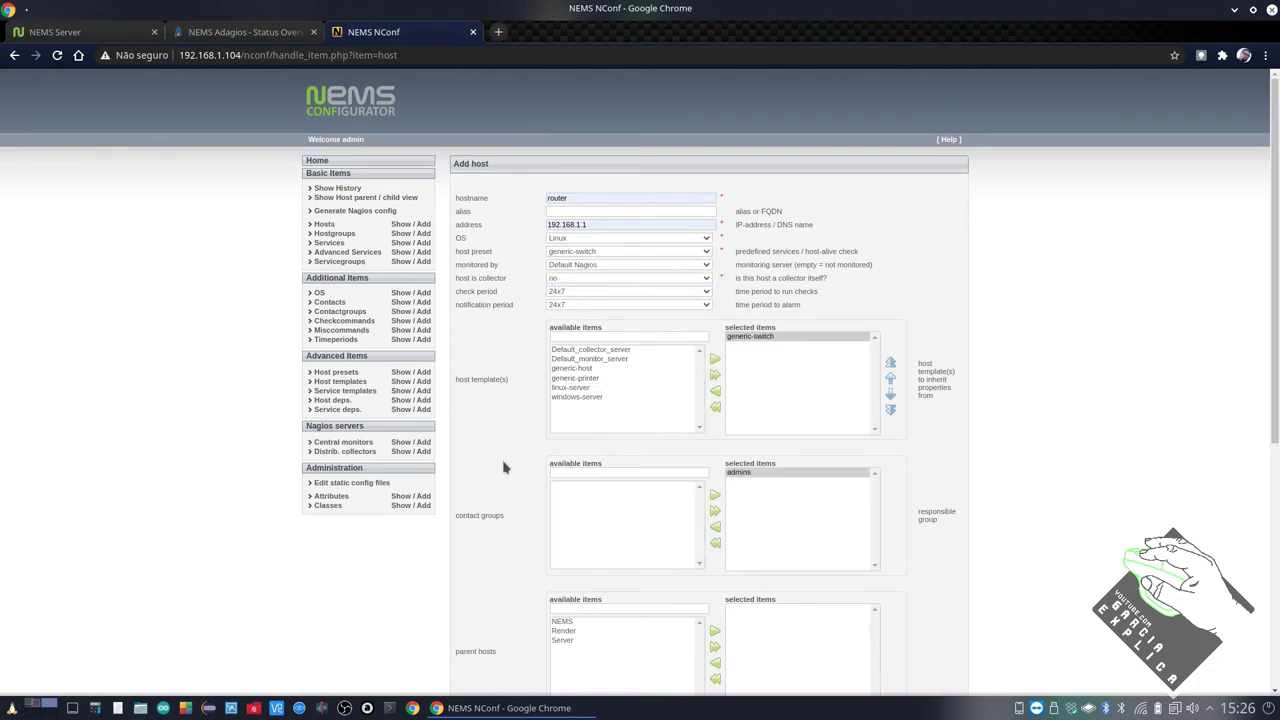
{"action": "scroll", "coordinate": [509, 463], "scroll_direction": "down", "scroll_amount": 4}
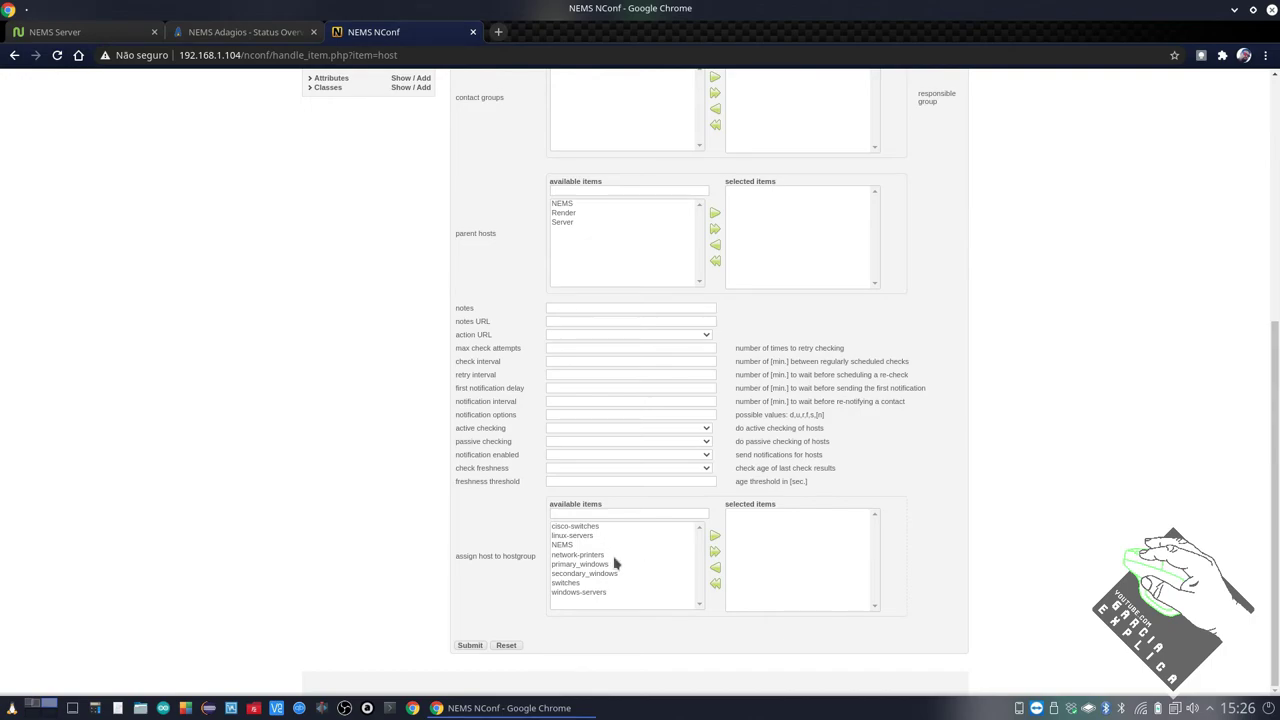
{"action": "left_click", "coordinate": [588, 583]}
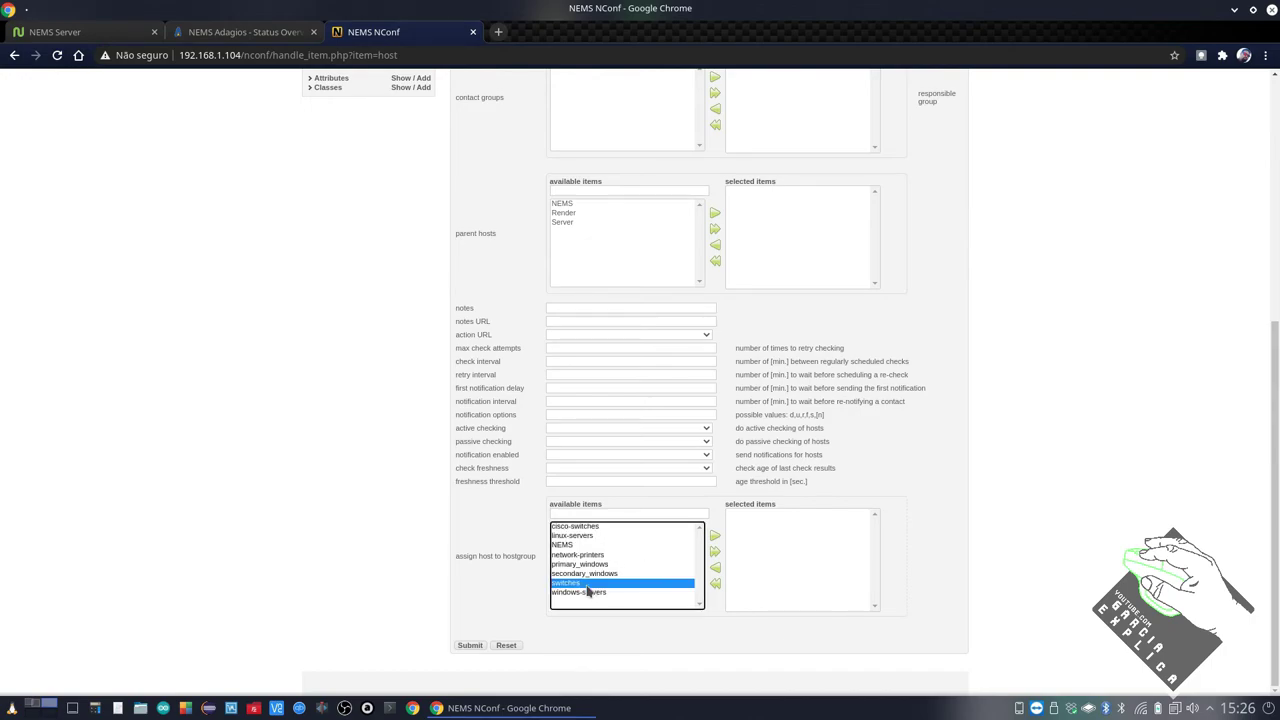
{"action": "left_click", "coordinate": [714, 536]}
{"action": "left_click", "coordinate": [474, 648]}
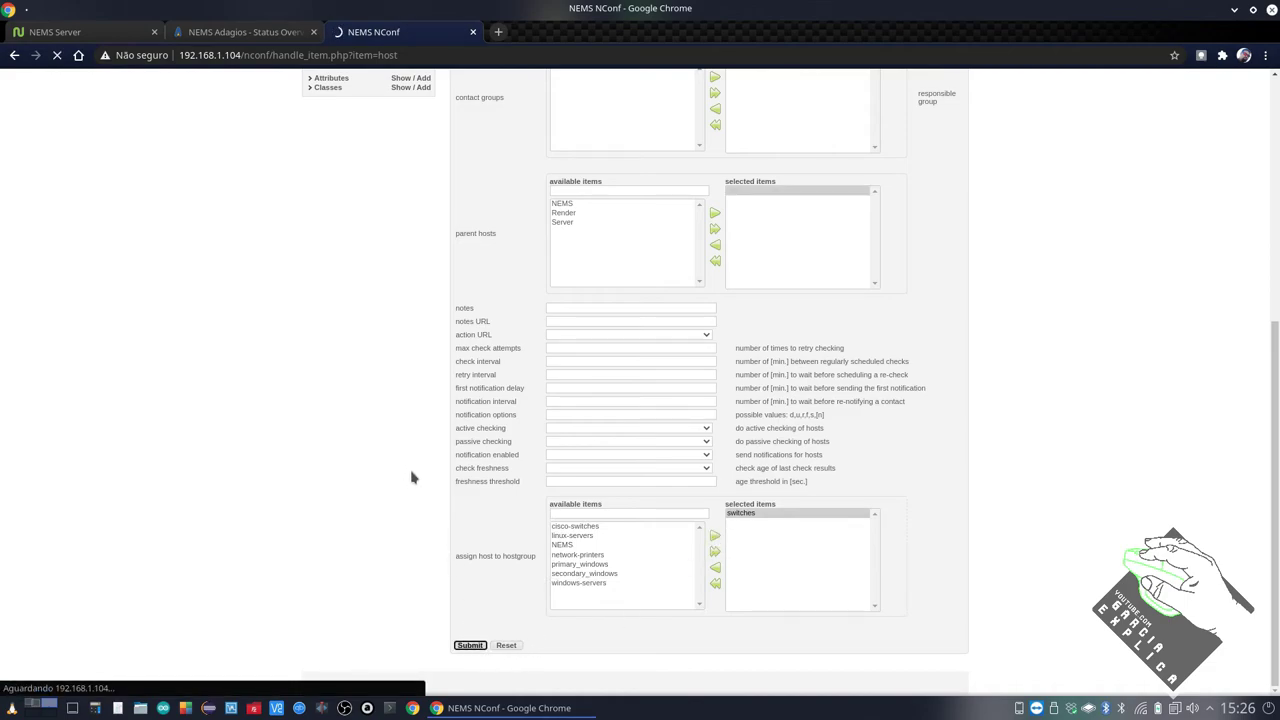
{"action": "left_click", "coordinate": [248, 38]}
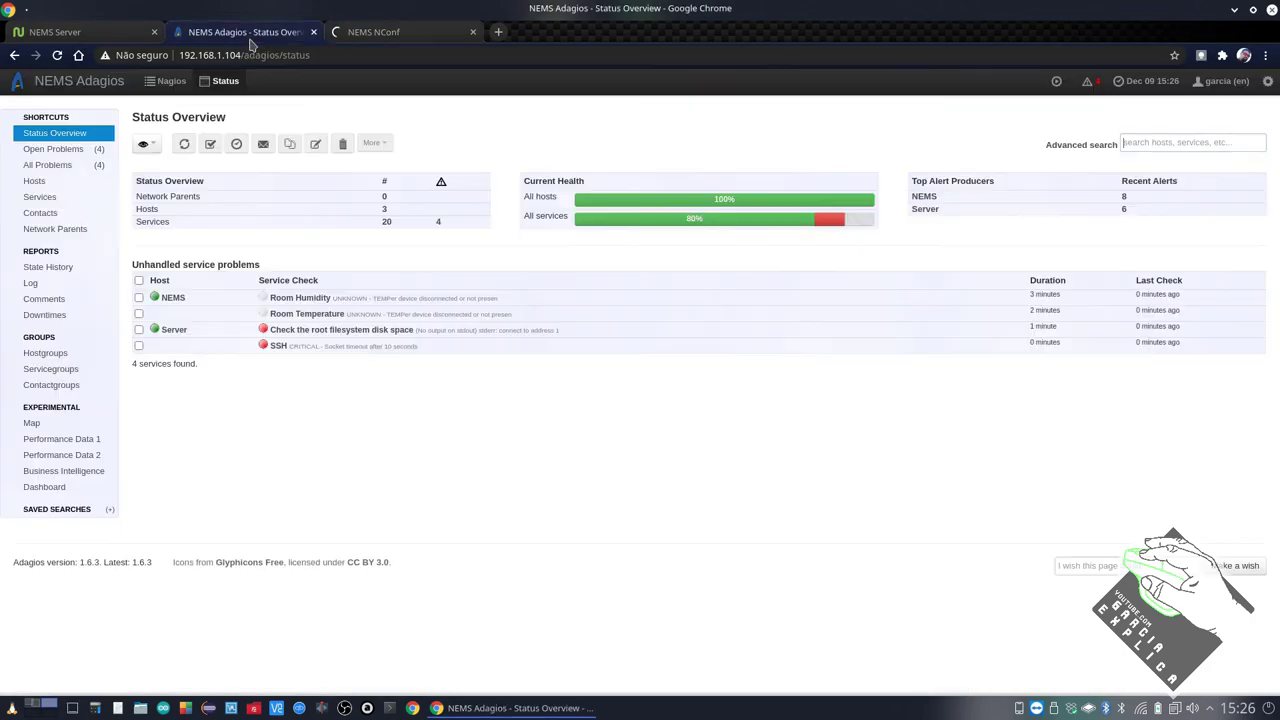
{"action": "left_click", "coordinate": [34, 181]}
{"action": "left_click", "coordinate": [380, 33]}
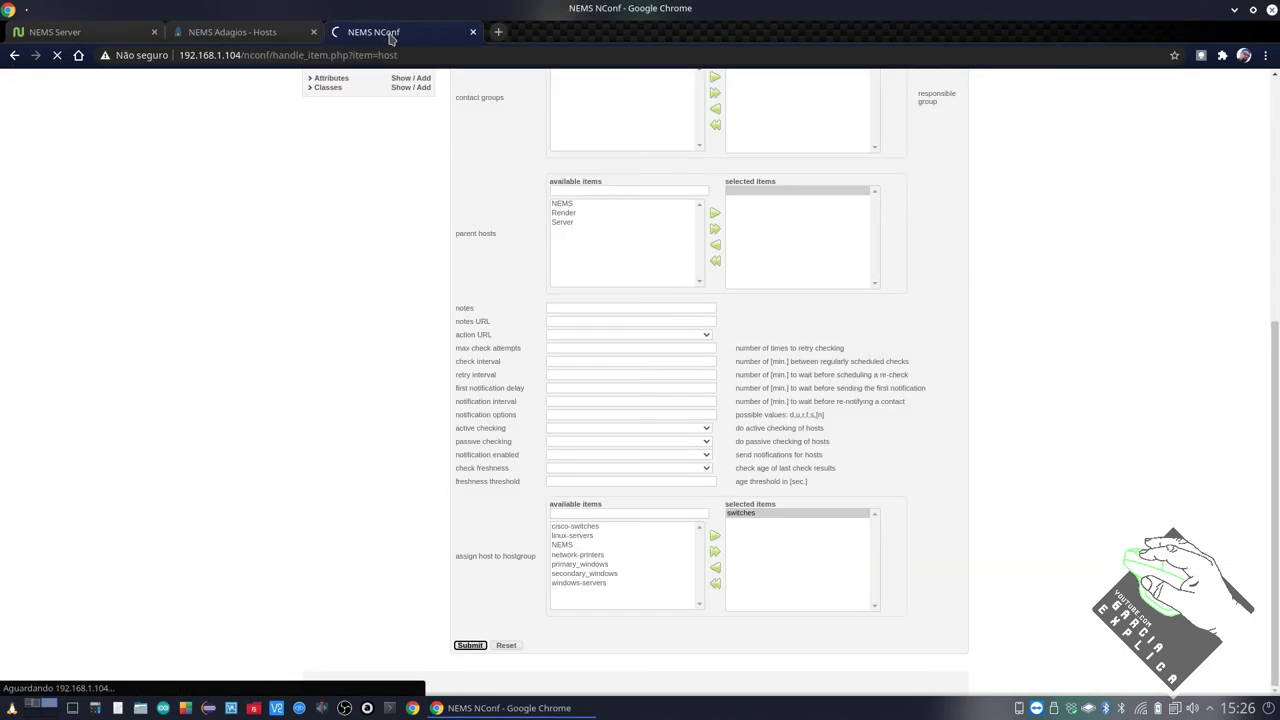
{"action": "left_click", "coordinate": [215, 32]}
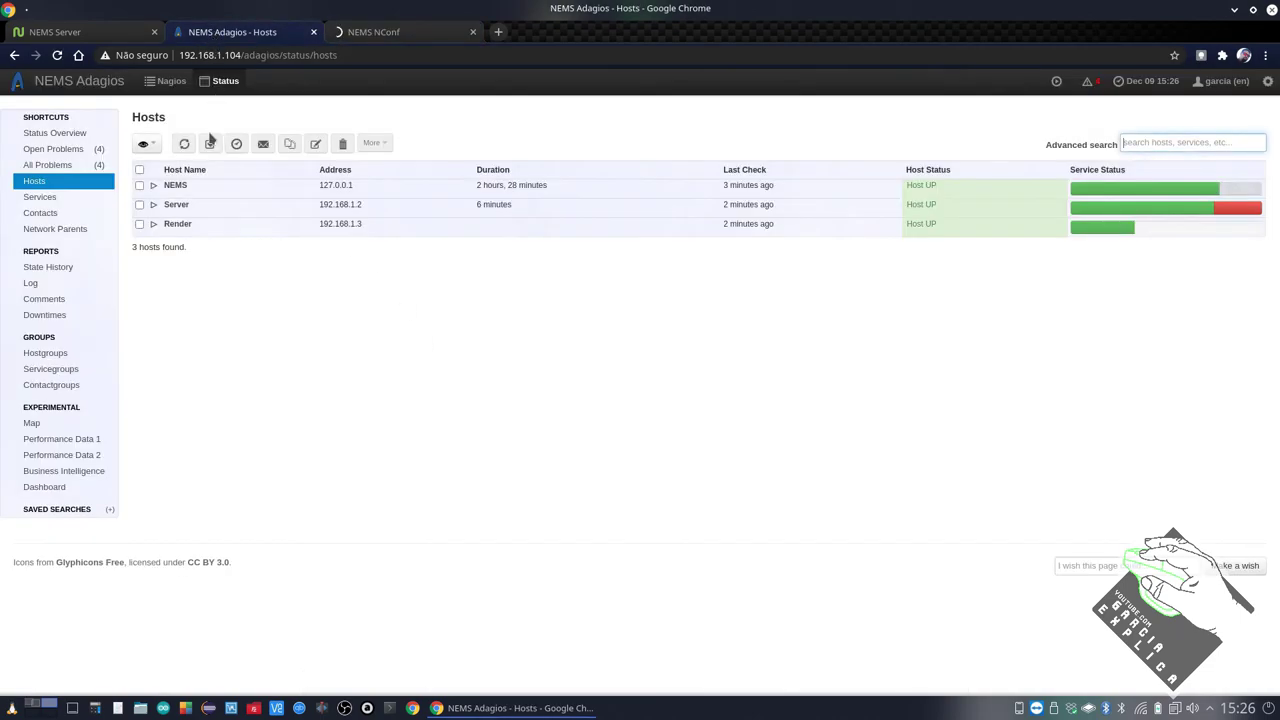
{"action": "left_click", "coordinate": [52, 134]}
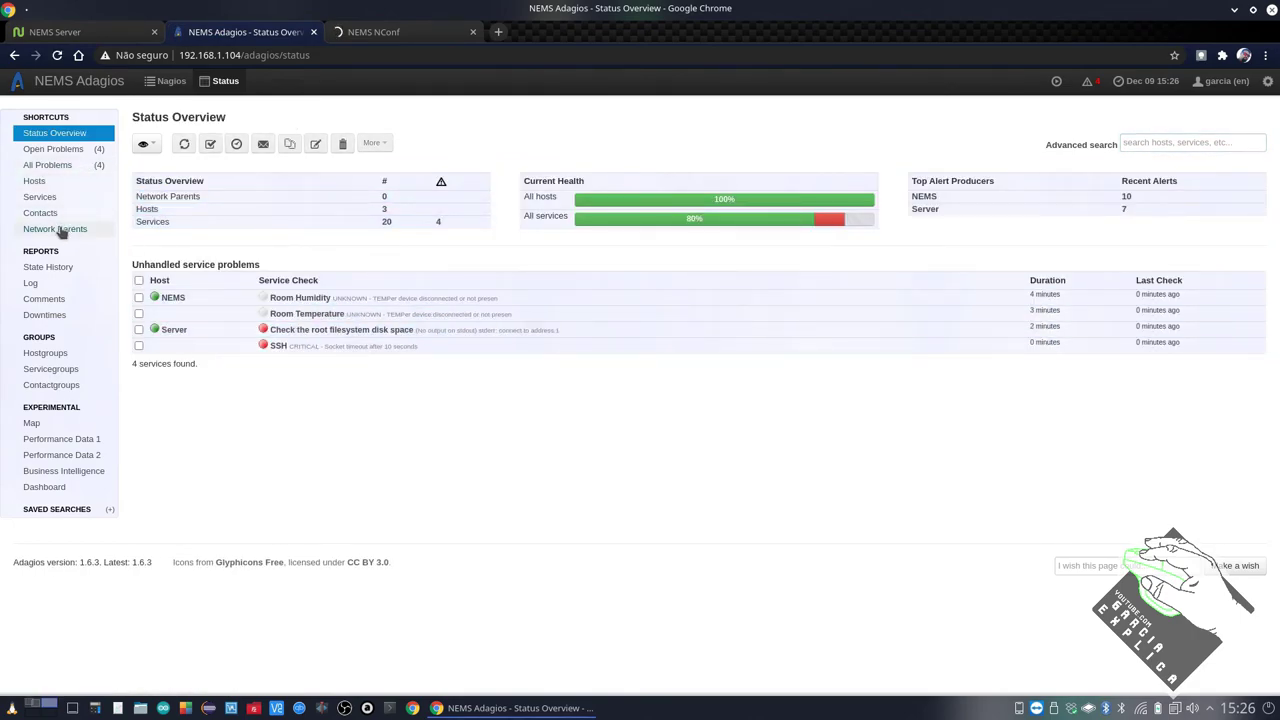
{"action": "left_click", "coordinate": [58, 183]}
{"action": "left_click", "coordinate": [380, 32]}
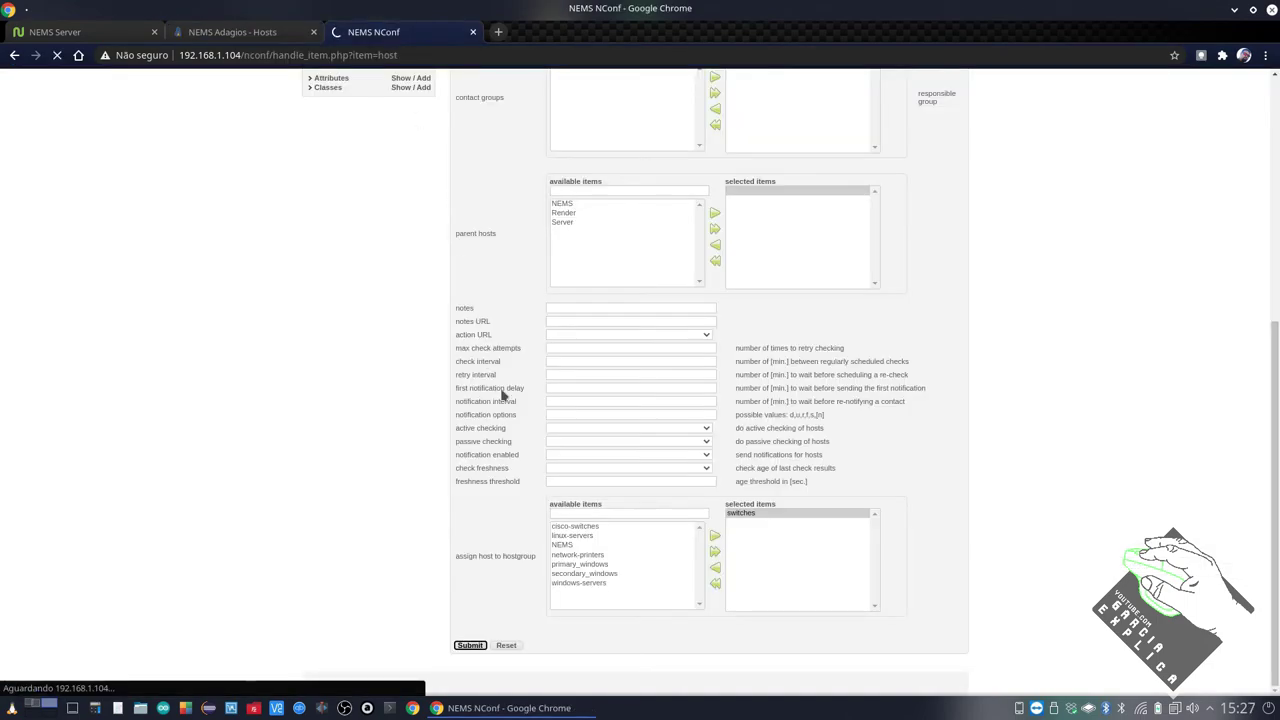
Review router's inherited PING and Uptime SNMP services, then list all configured hosts
{"action": "scroll", "coordinate": [506, 387], "scroll_direction": "up", "scroll_amount": 10}
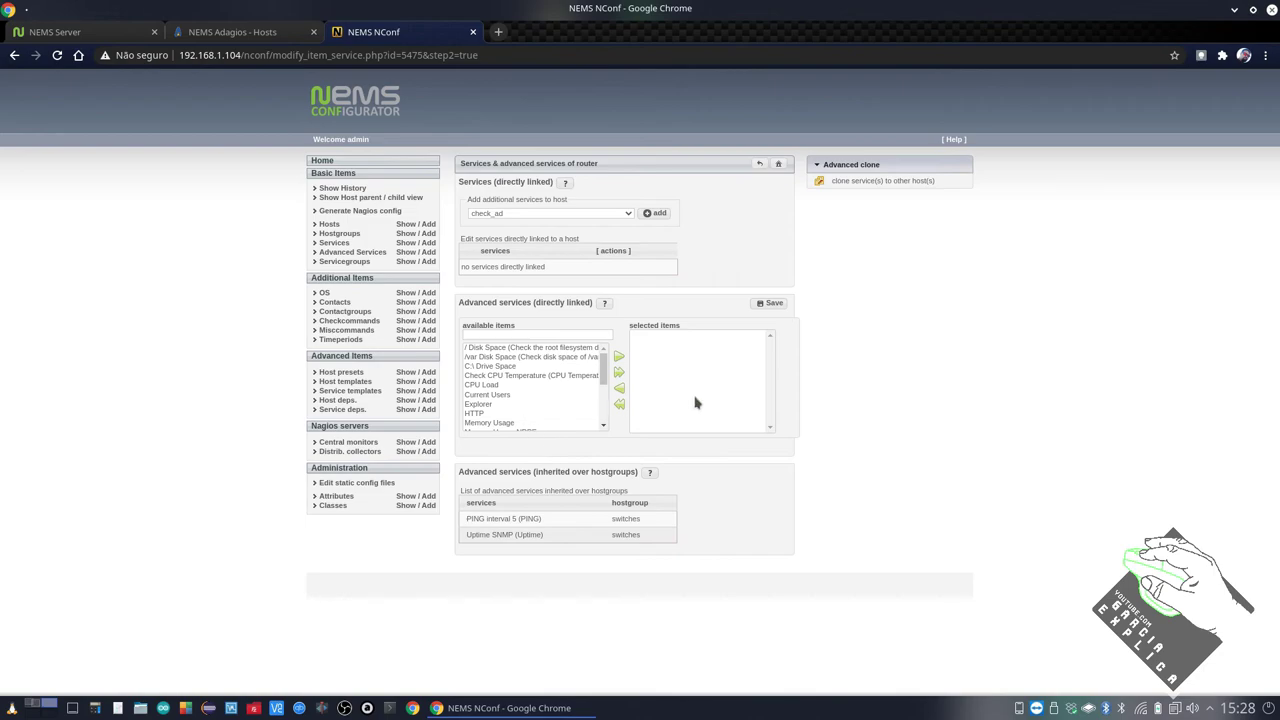
{"action": "left_click", "coordinate": [405, 224]}
Generate the Nagios configuration, checking the Adagios host list while it runs
{"action": "left_click", "coordinate": [370, 211]}
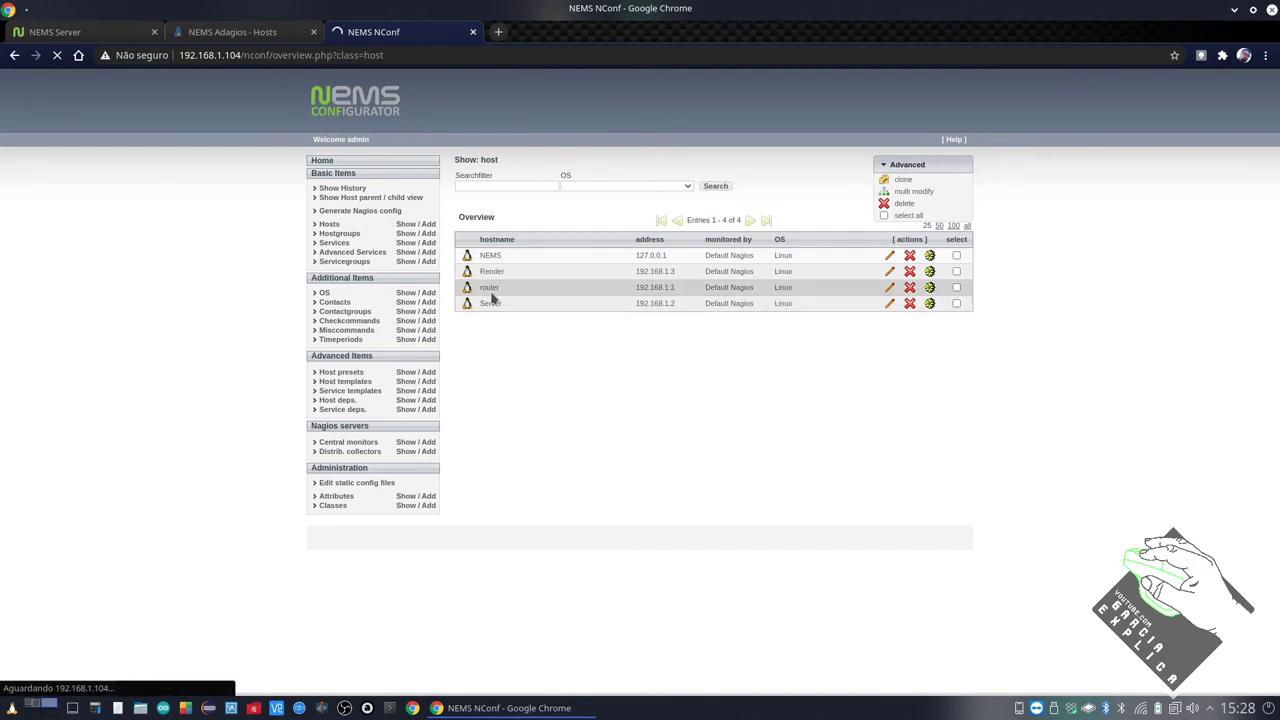
{"action": "left_click", "coordinate": [245, 34]}
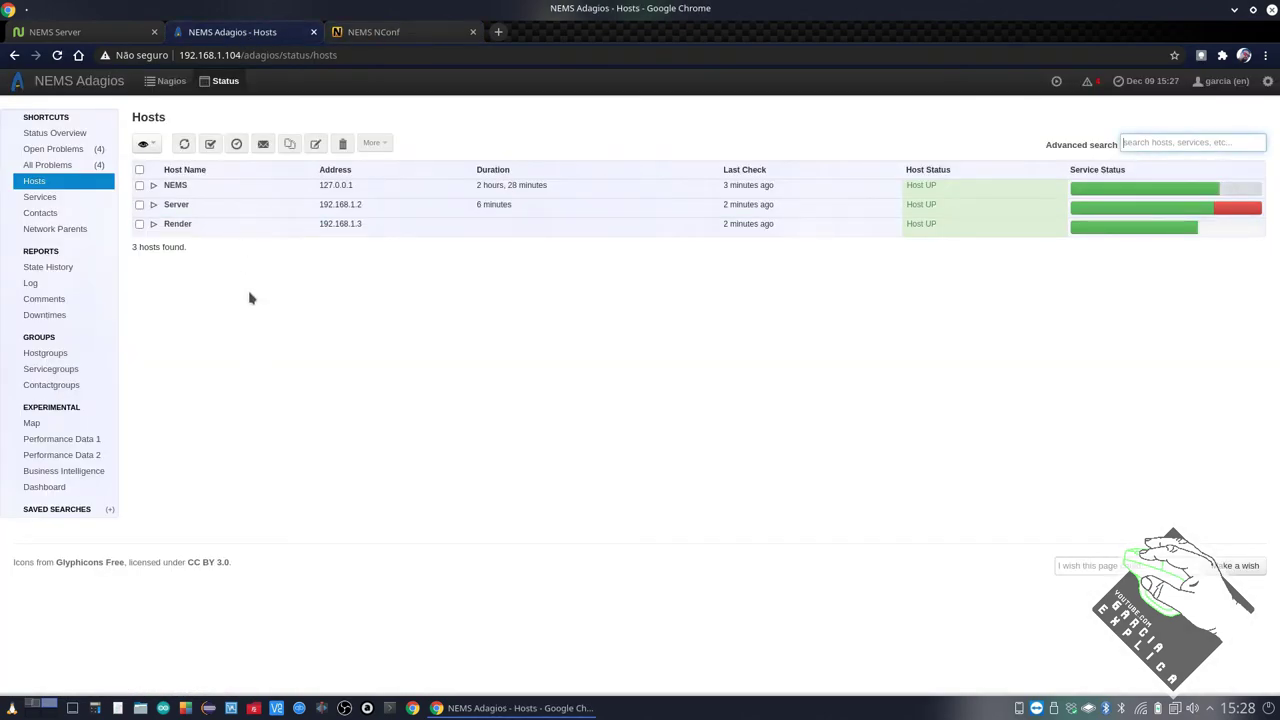
{"action": "left_click", "coordinate": [388, 34]}
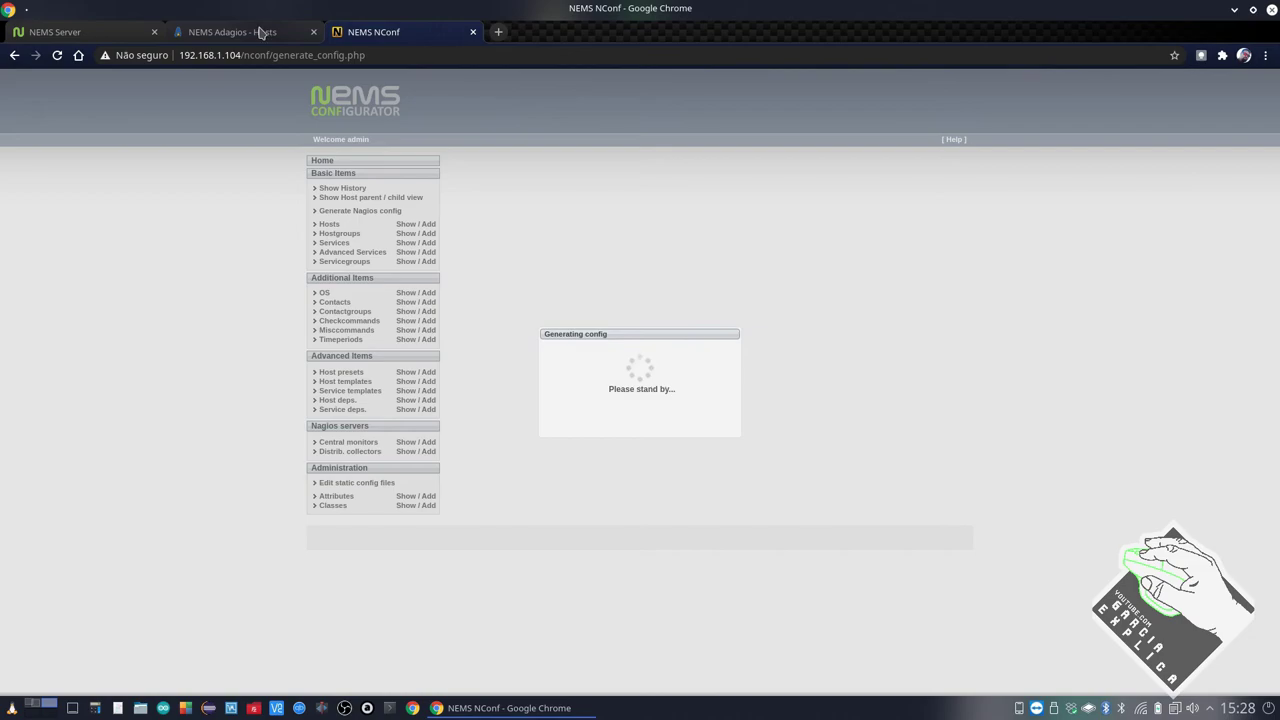
{"action": "left_click", "coordinate": [260, 32]}
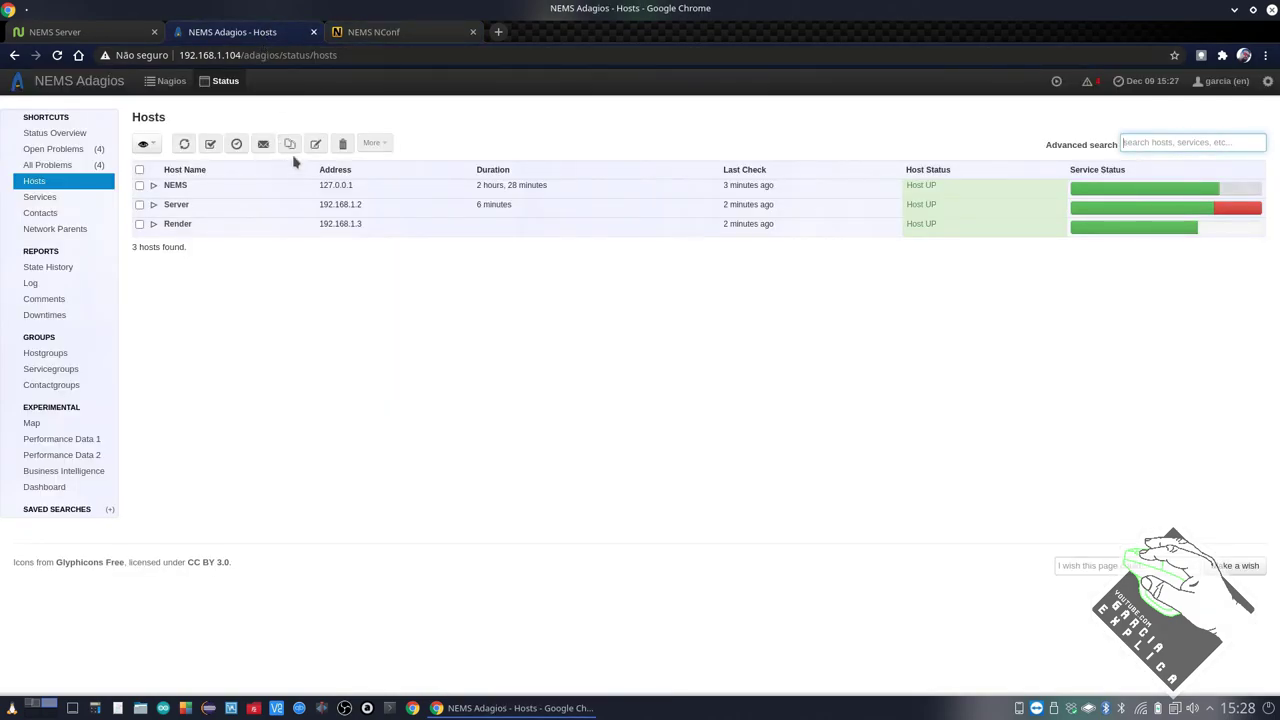
{"action": "left_click", "coordinate": [375, 33]}
Deploy the generated configuration and confirm all three deployment steps report OK
{"action": "left_click", "coordinate": [471, 299]}
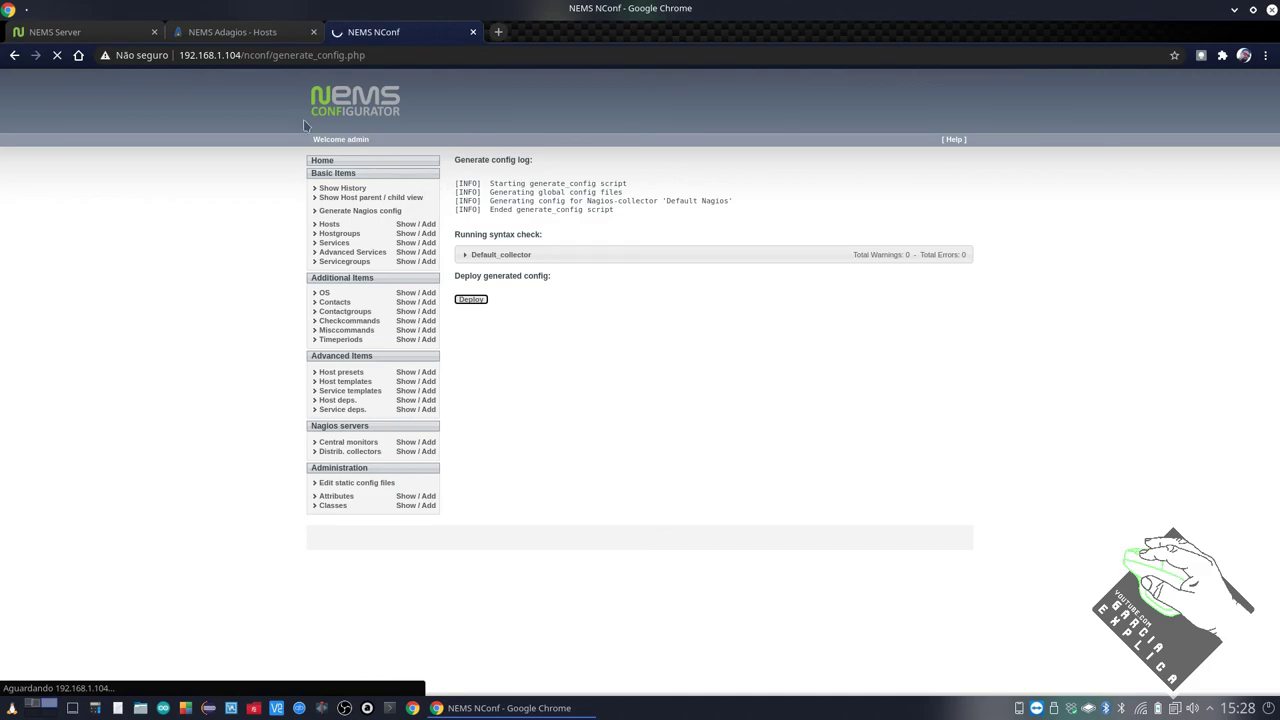
{"action": "left_click", "coordinate": [213, 33]}
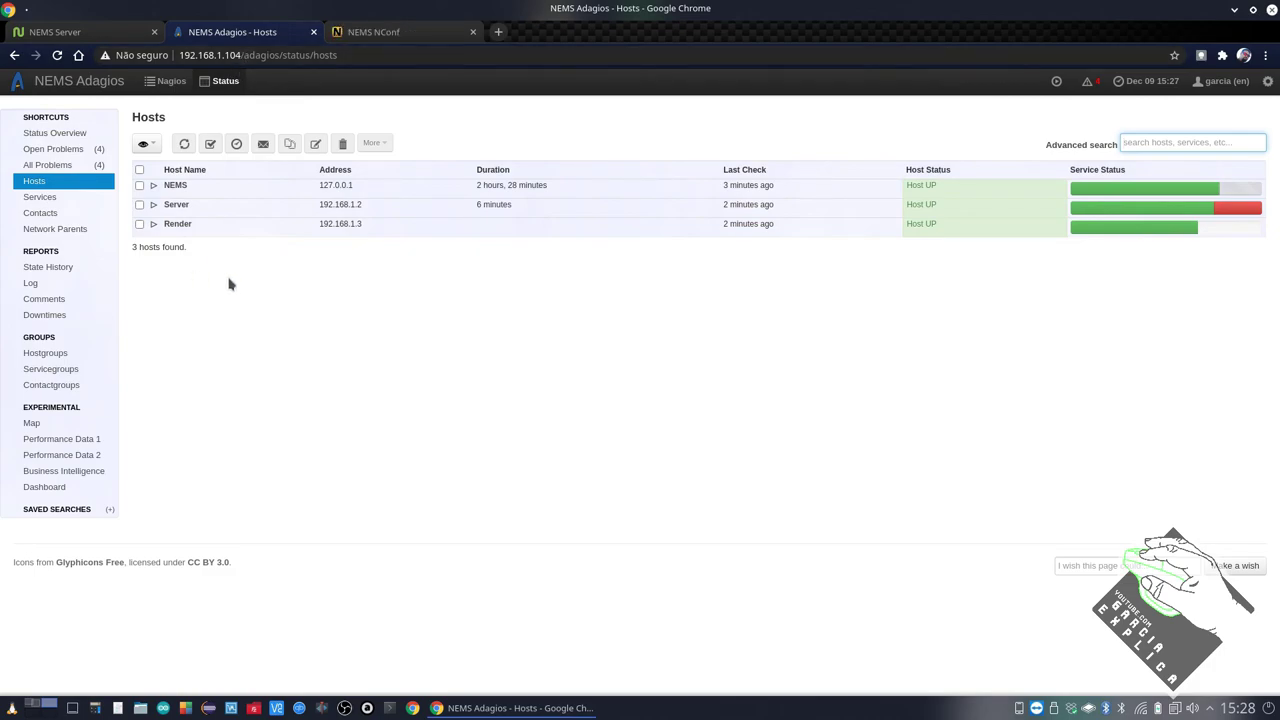
{"action": "left_click", "coordinate": [102, 30]}
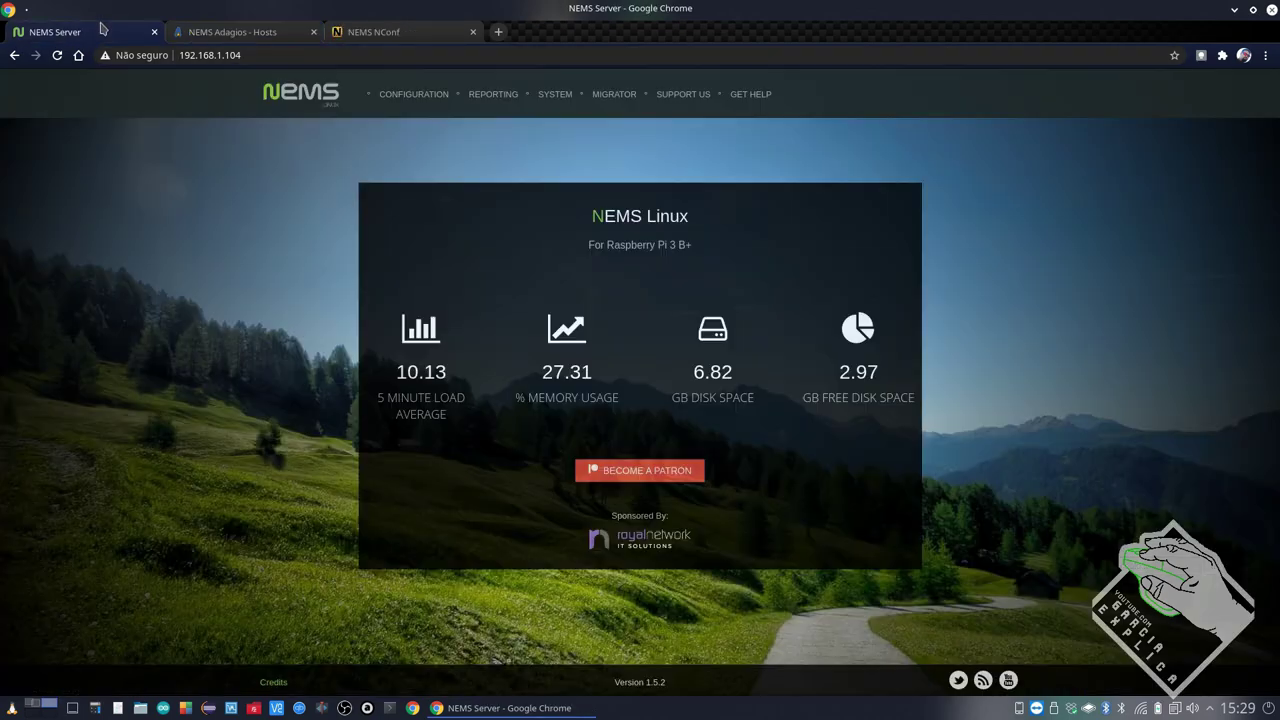
{"action": "left_click", "coordinate": [226, 31]}
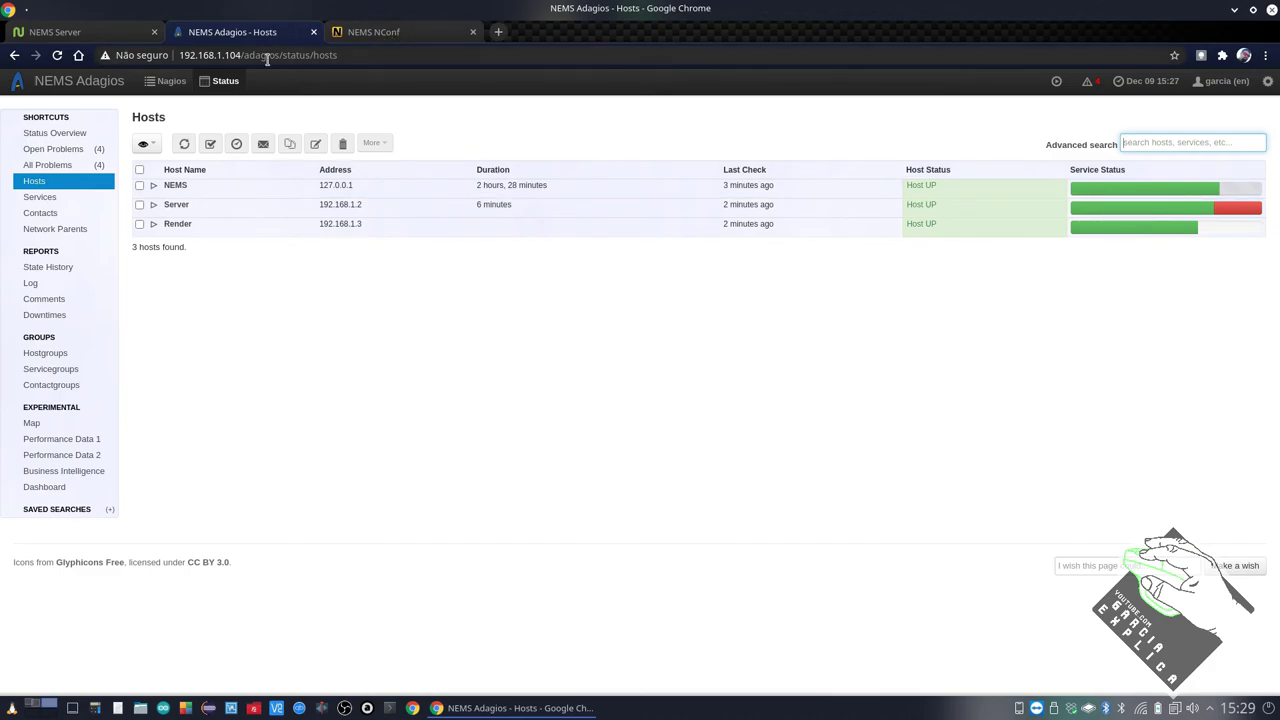
{"action": "left_click_drag", "start_coordinate": [240, 55], "coordinate": [165, 55]}
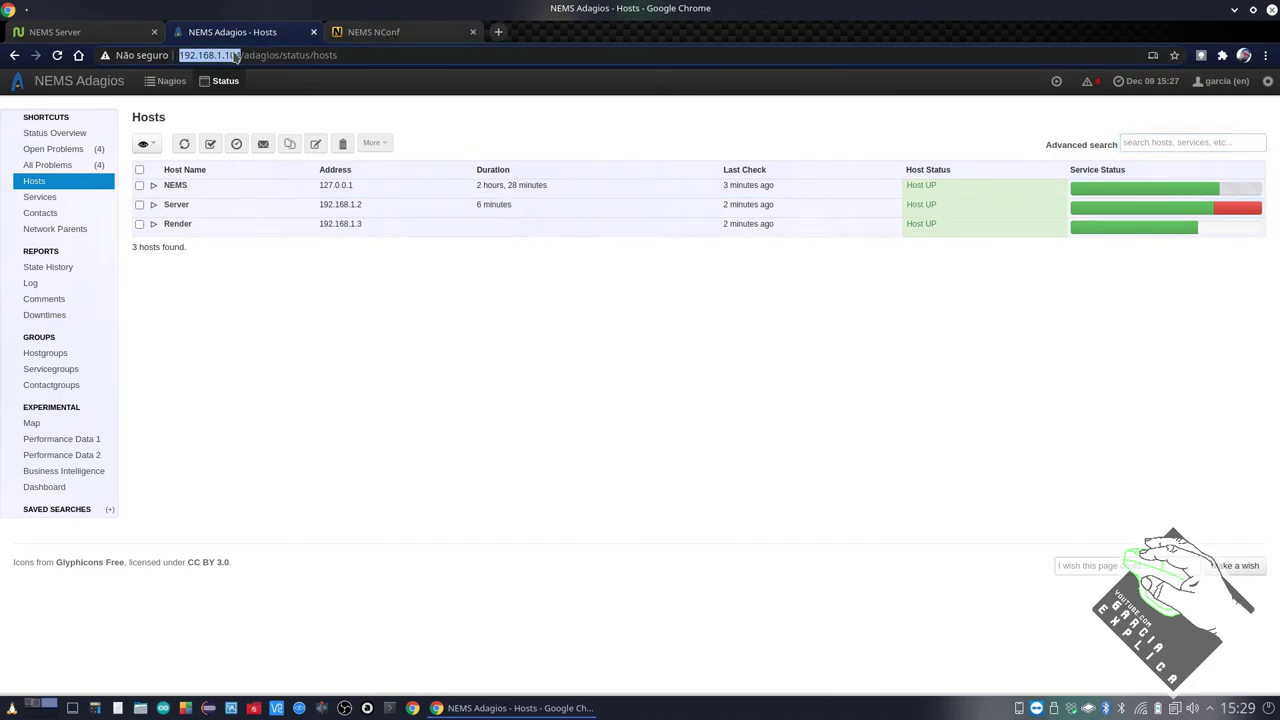
{"action": "left_click_drag", "start_coordinate": [243, 55], "coordinate": [176, 55]}
{"action": "left_click", "coordinate": [378, 32]}
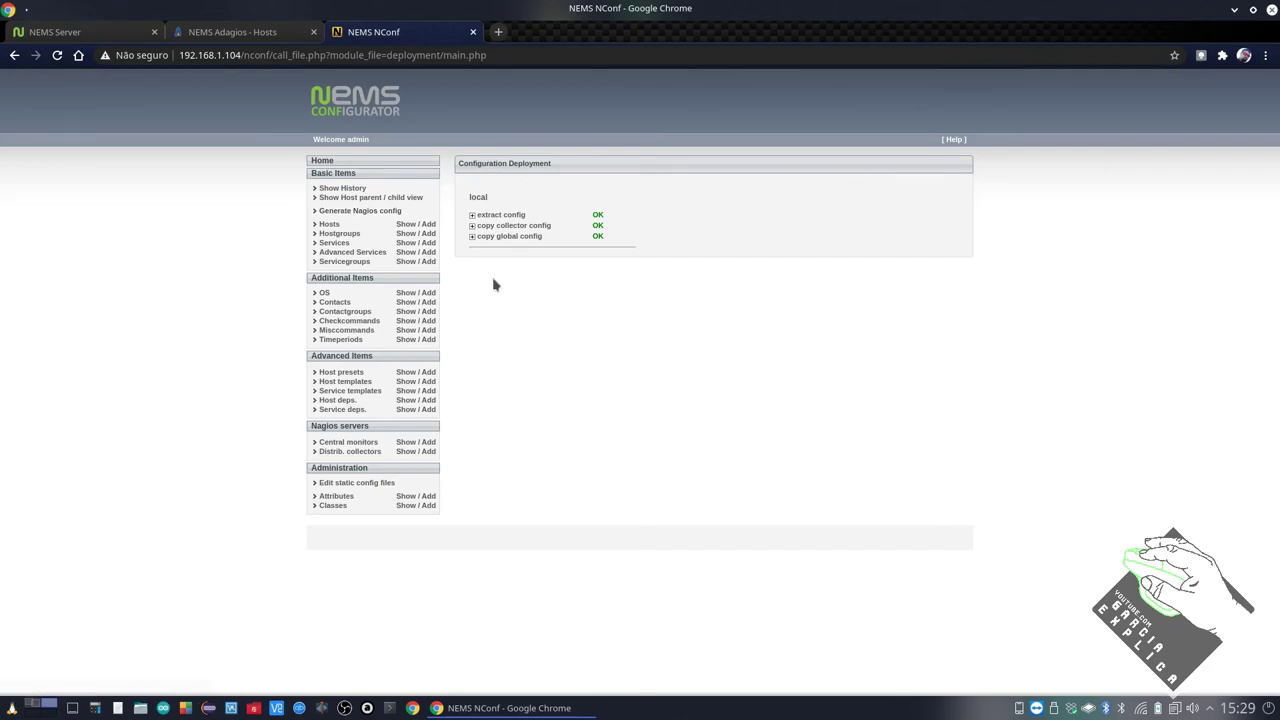
{"action": "left_click", "coordinate": [249, 31]}
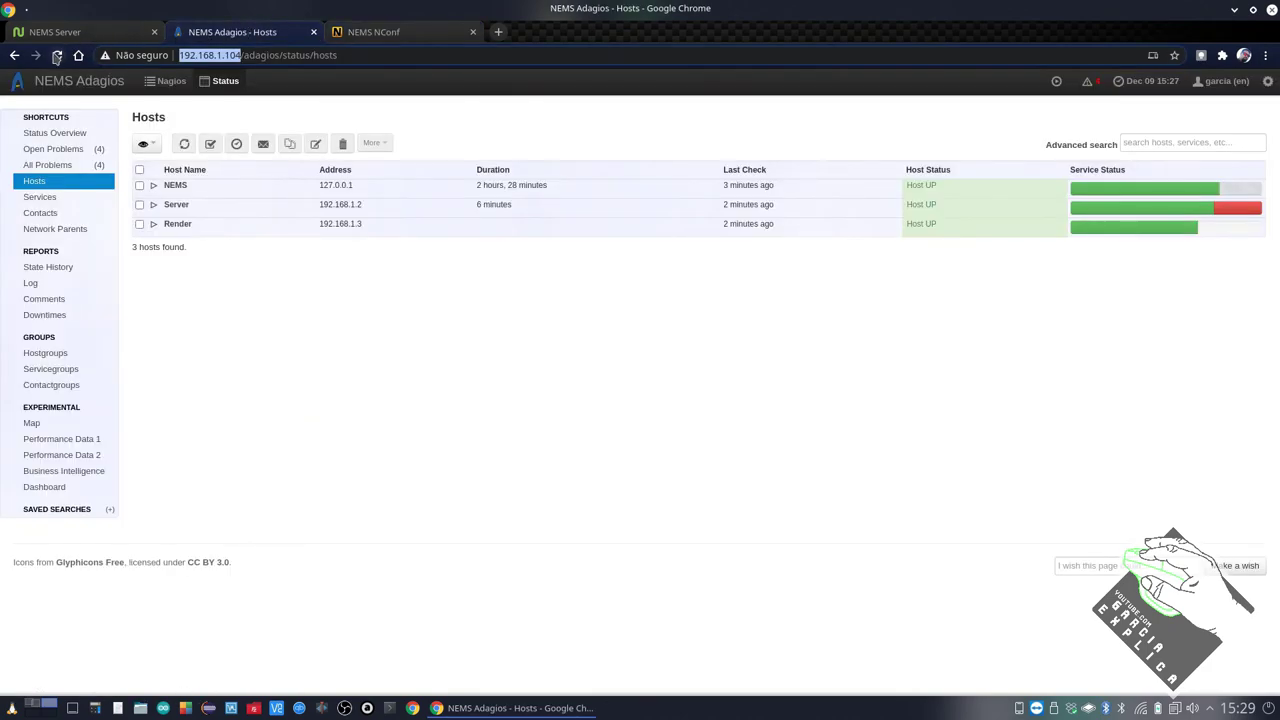
Refresh Adagios Hosts, expand router, NEMS, Server and Render checks, then close the NConf tab
{"action": "left_click", "coordinate": [57, 56]}
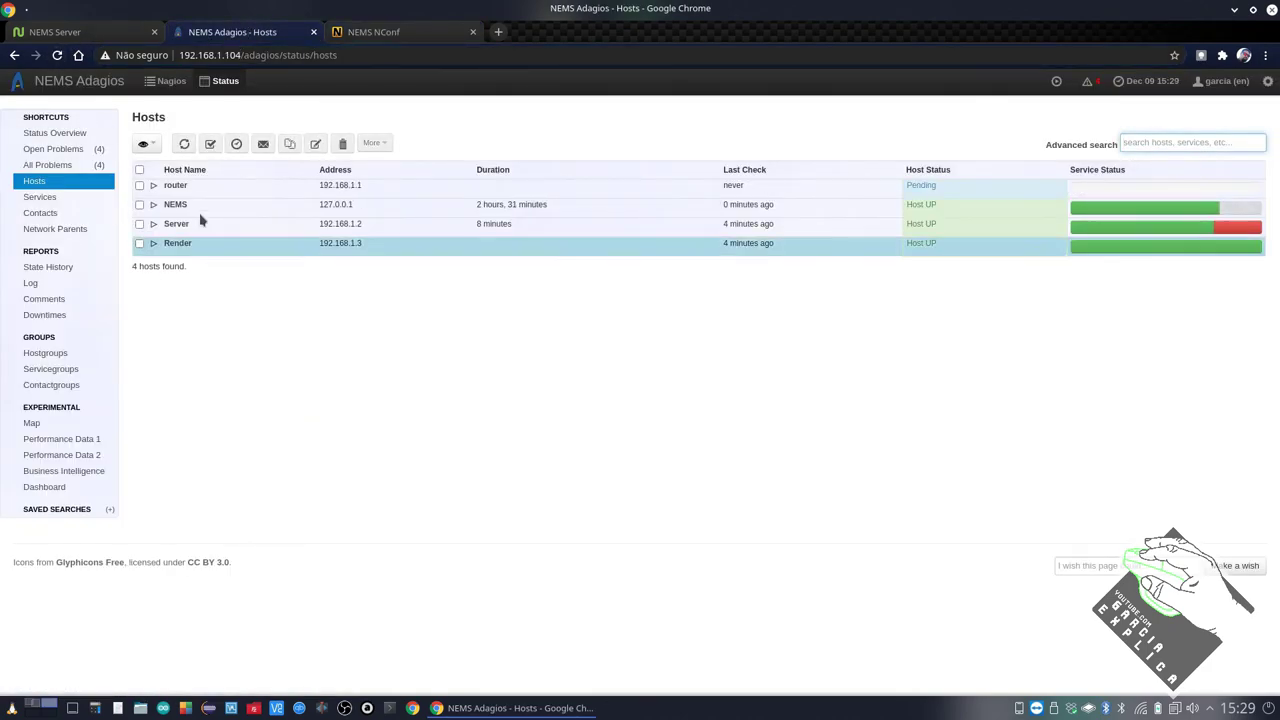
{"action": "double_click", "coordinate": [237, 55]}
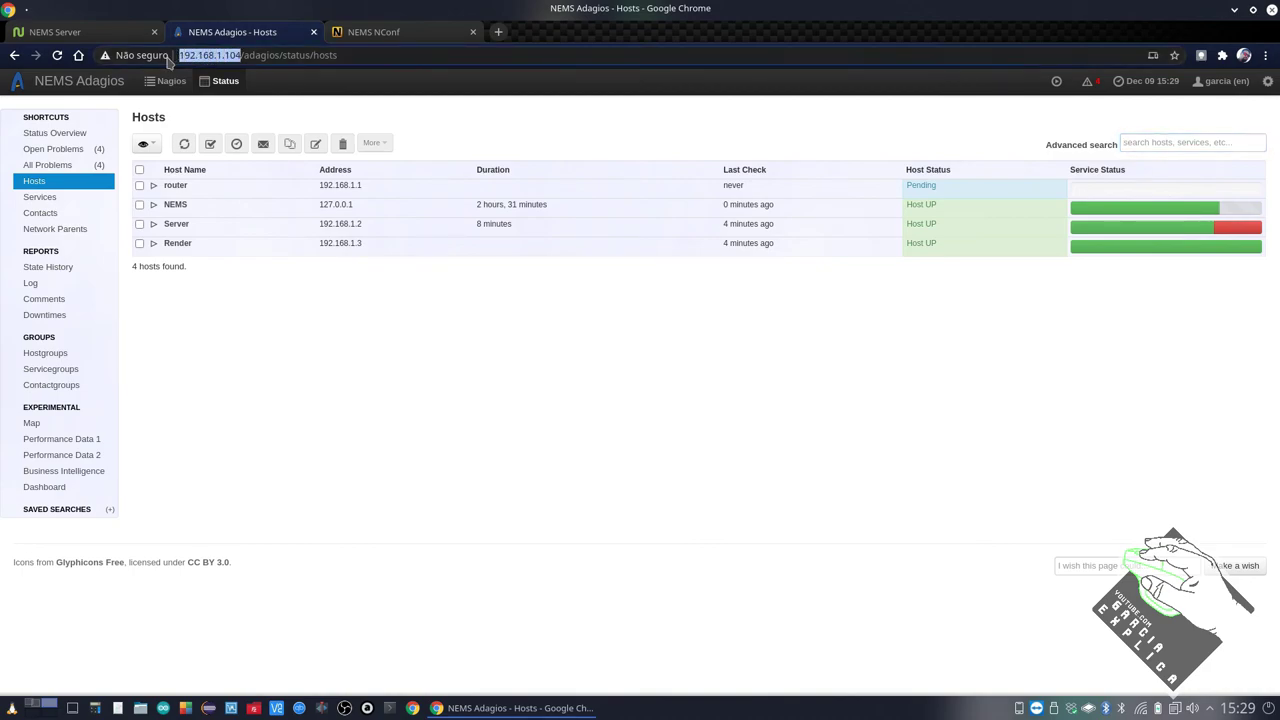
{"action": "left_click", "coordinate": [140, 186]}
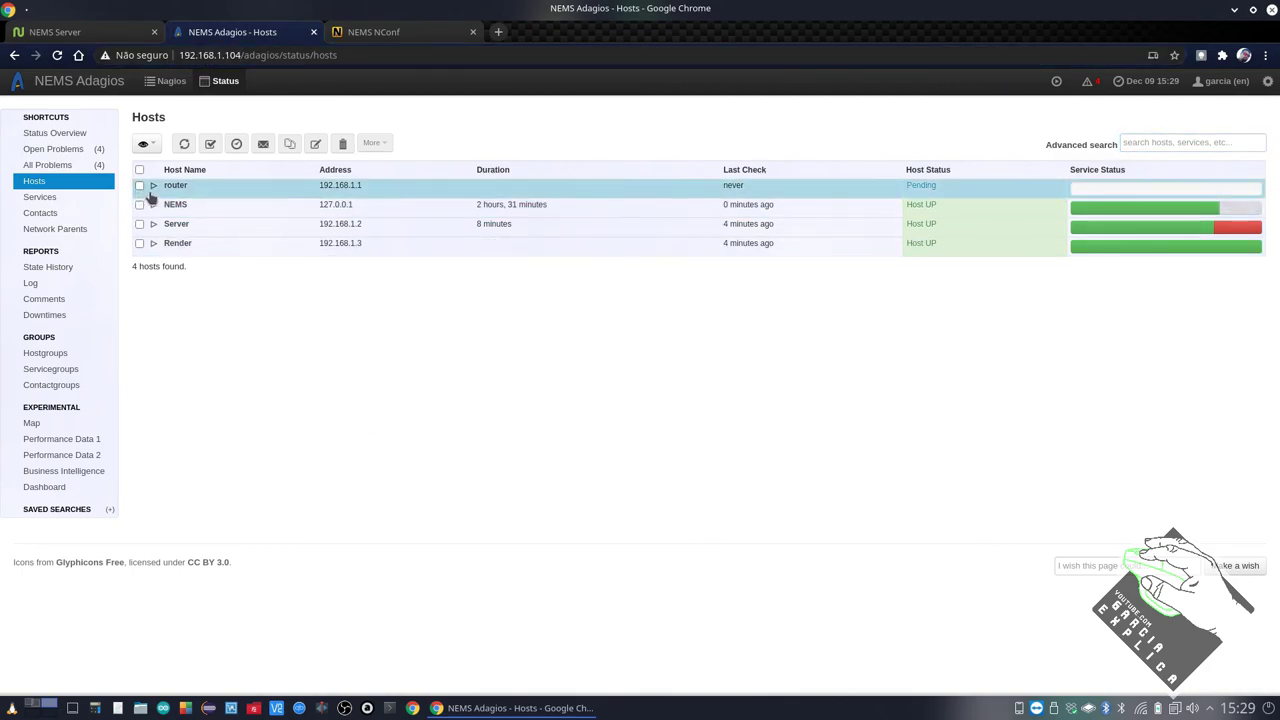
{"action": "left_click", "coordinate": [153, 186]}
{"action": "left_click", "coordinate": [153, 237]}
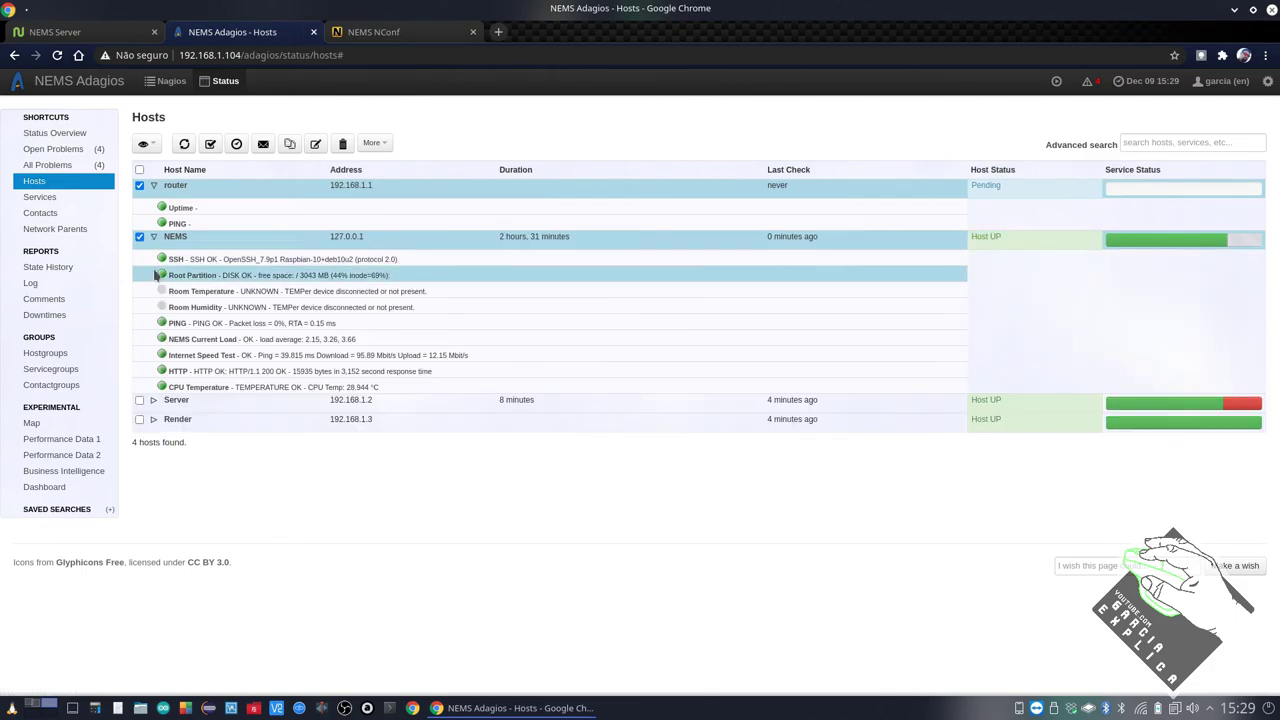
{"action": "left_click", "coordinate": [153, 401]}
{"action": "left_click", "coordinate": [153, 547]}
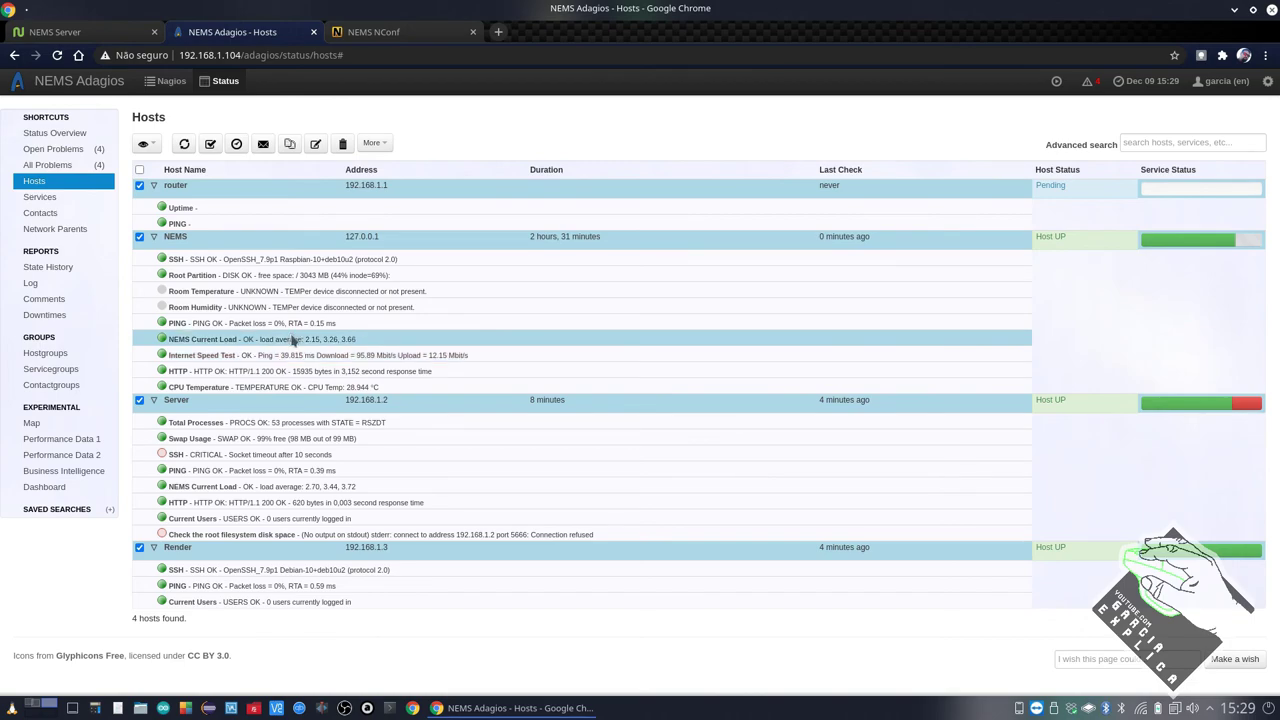
{"action": "left_click", "coordinate": [367, 33]}
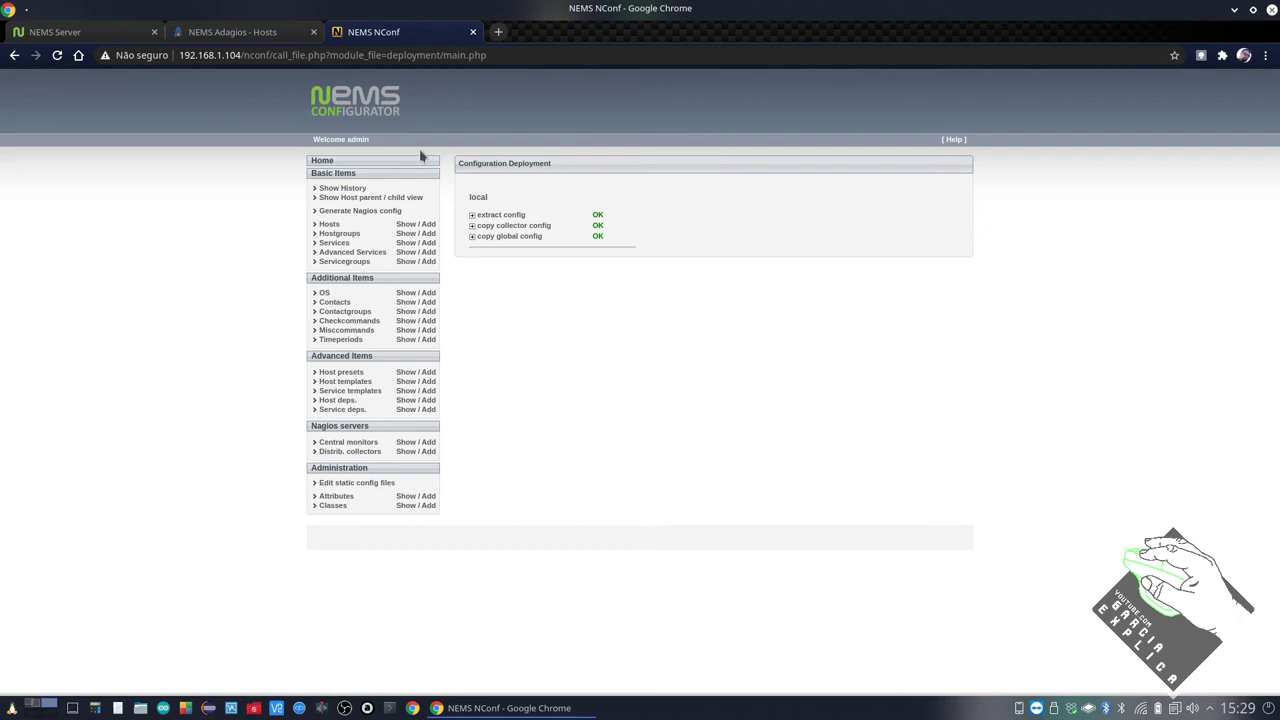
{"action": "left_click", "coordinate": [473, 33]}
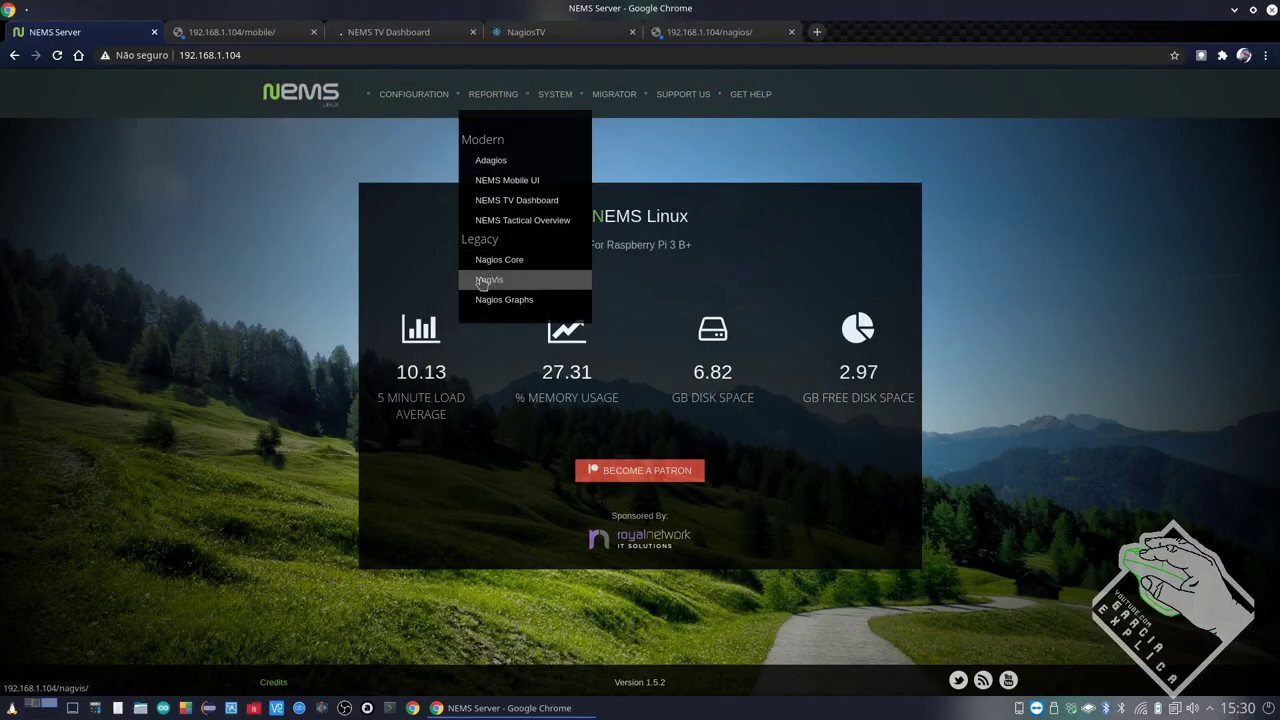
Open NagVis and Nagios Graphs tabs and sign in to the NEMS Mobile UI with username and password
{"action": "left_click", "coordinate": [483, 280]}
{"action": "left_click", "coordinate": [504, 299]}
{"action": "left_click", "coordinate": [270, 32]}
{"action": "type", "text": "garcia"}
{"action": "key", "text": "Tab"}
{"action": "type", "text": "••••••"}
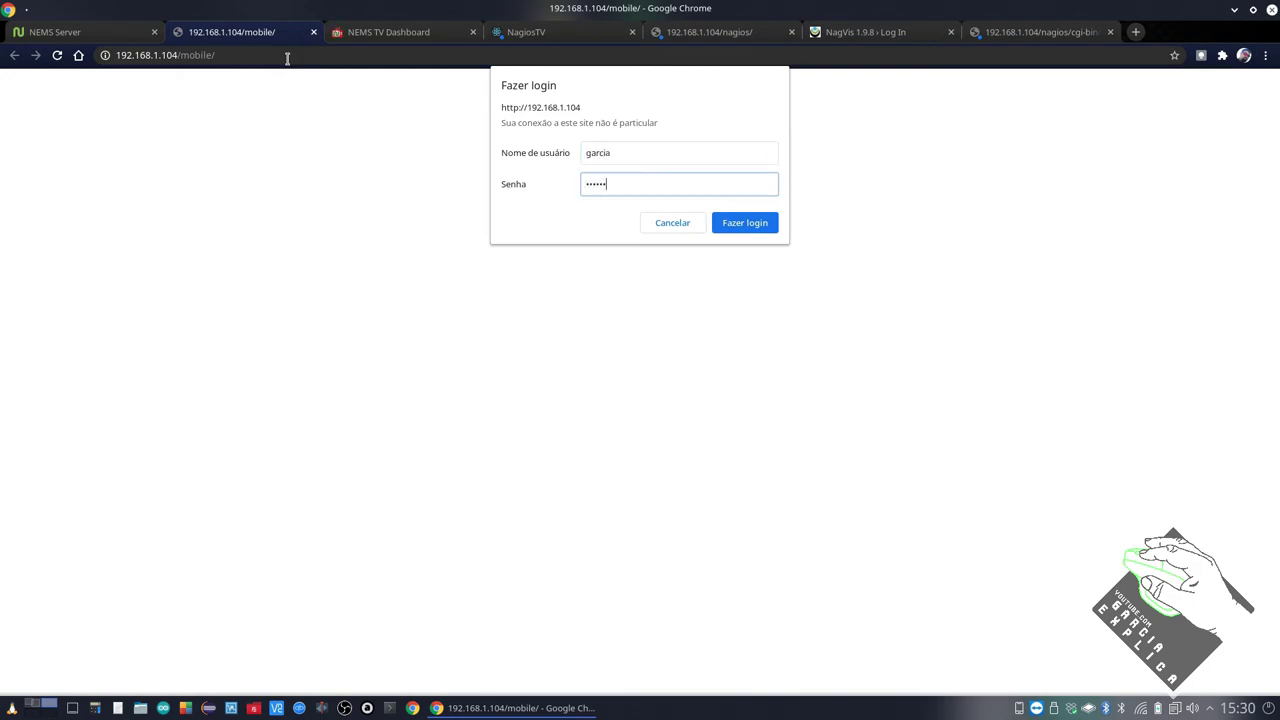
{"action": "key", "text": "Return"}
Sign in to the NagiosTV and NagVis dashboards with the same username and password
{"action": "key", "text": "ctrl+Tab"}
{"action": "left_click", "coordinate": [590, 34]}
{"action": "type", "text": "garcia"}
{"action": "key", "text": "Tab"}
{"action": "type", "text": "••••••"}
{"action": "key", "text": "Return"}
{"action": "key", "text": "ctrl+Tab"}
{"action": "key", "text": "ctrl+Tab"}
{"action": "type", "text": "garcia"}
{"action": "key", "text": "Tab"}
{"action": "type", "text": "••••••"}
{"action": "key", "text": "Return"}
{"action": "key", "text": "ctrl+Tab"}
In Mobile UI, review the up hosts, NEMS and Server details, root disk check and unhandled problems
{"action": "left_click", "coordinate": [246, 30]}
{"action": "left_click", "coordinate": [249, 126]}
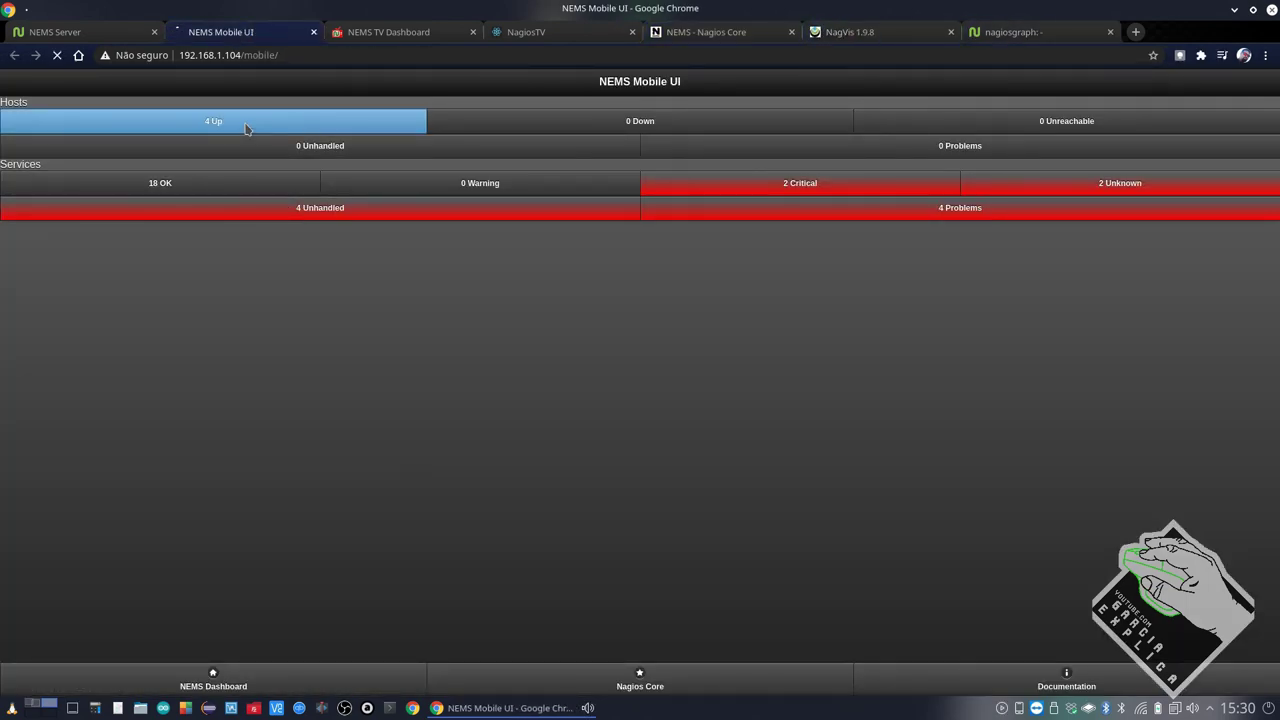
{"action": "left_click", "coordinate": [1250, 118]}
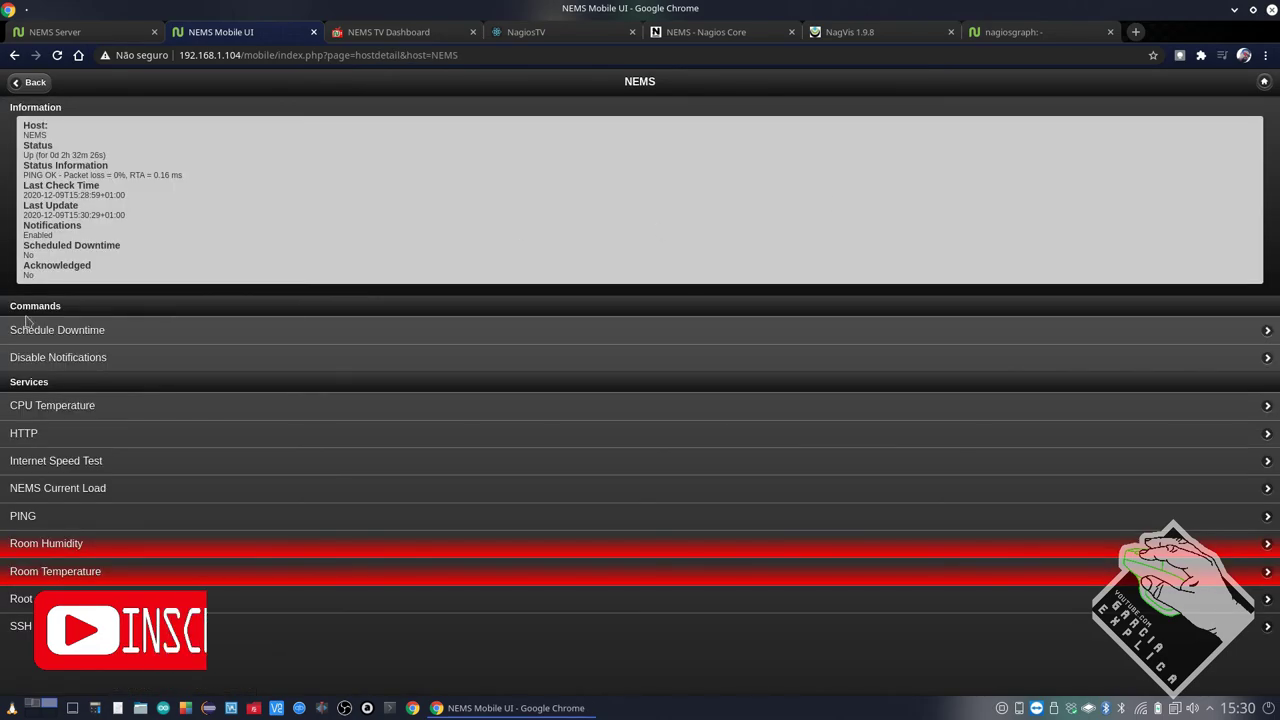
{"action": "left_click", "coordinate": [33, 82]}
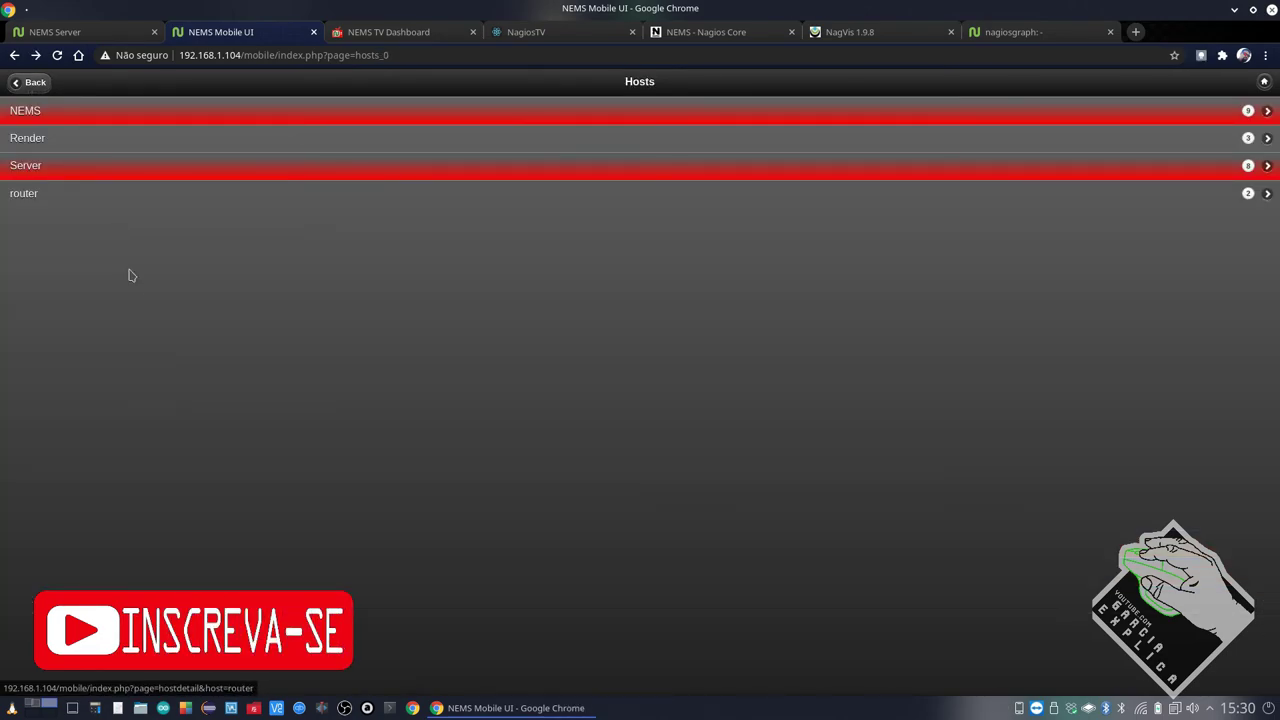
{"action": "left_click", "coordinate": [36, 170]}
{"action": "left_click", "coordinate": [80, 406]}
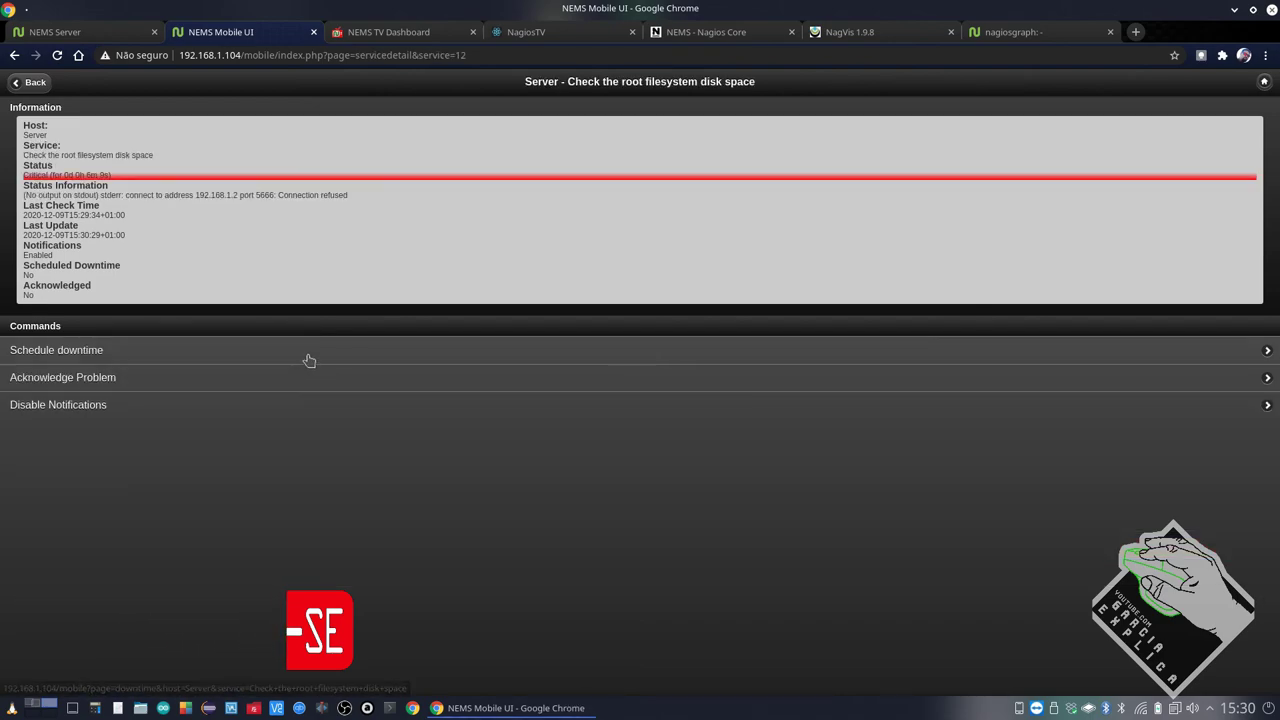
{"action": "left_click", "coordinate": [1264, 81]}
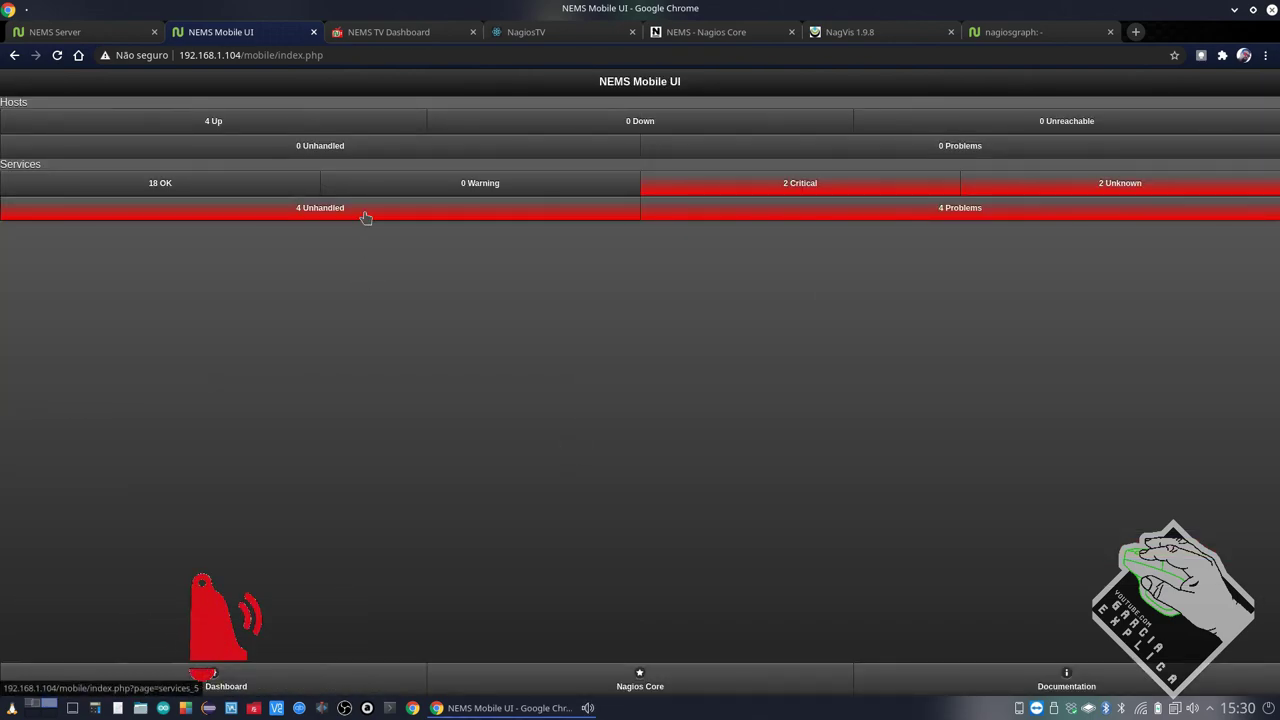
{"action": "left_click", "coordinate": [363, 211]}
{"action": "left_click", "coordinate": [1264, 81]}
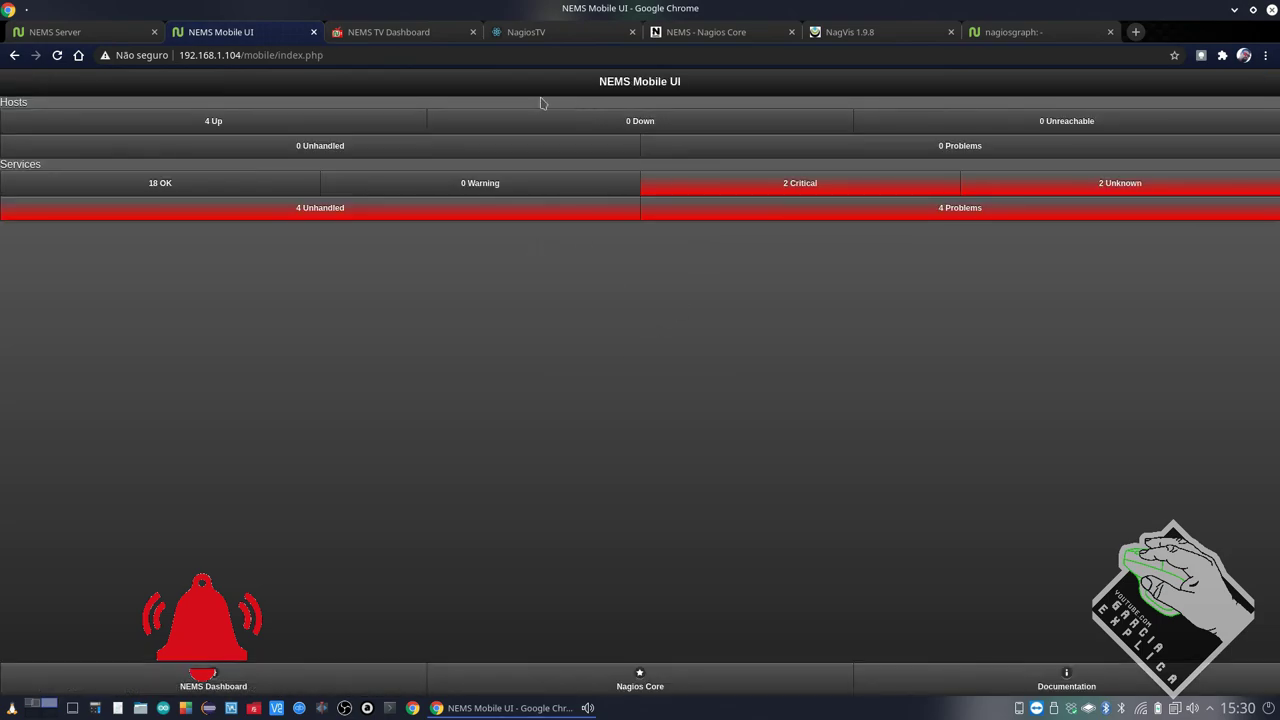
{"action": "left_click", "coordinate": [388, 32]}
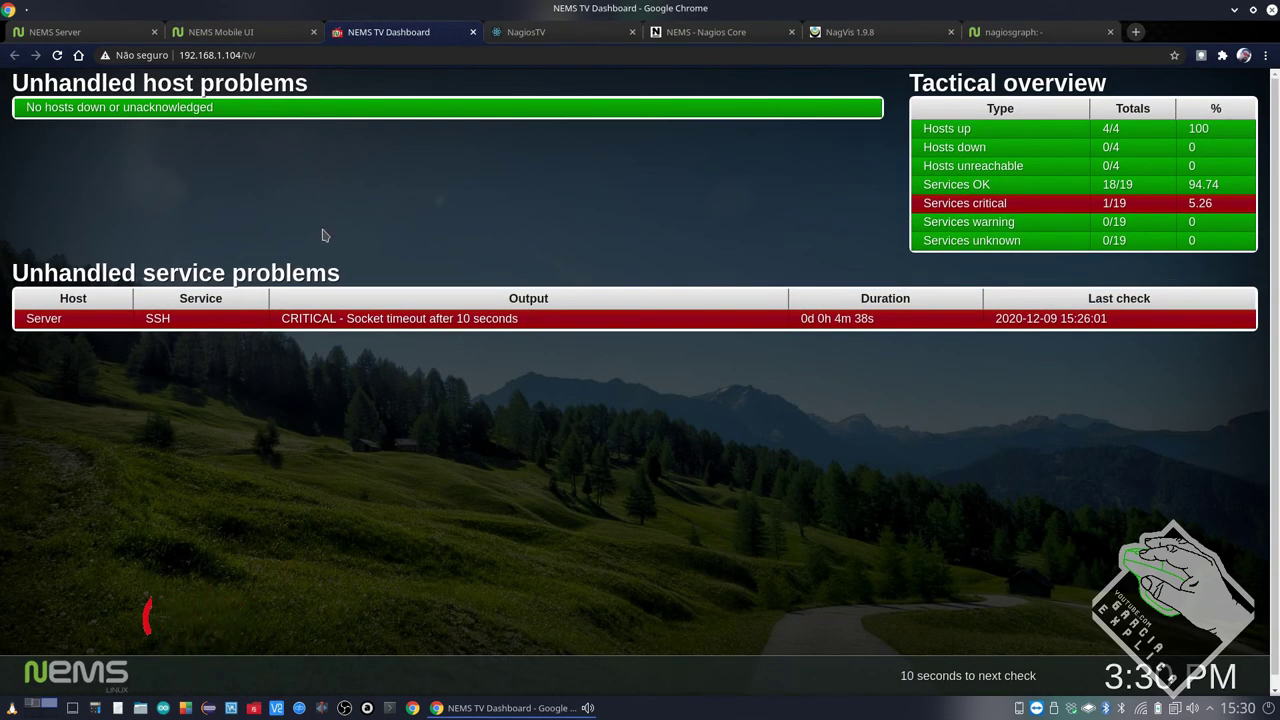
Highlight the critical count and Server's SSH socket-timeout problem on the TV Dashboard
{"action": "left_click_drag", "start_coordinate": [1102, 203], "coordinate": [1130, 204]}
{"action": "left_click_drag", "start_coordinate": [145, 318], "coordinate": [169, 321]}
{"action": "left_click_drag", "start_coordinate": [518, 318], "coordinate": [346, 318]}
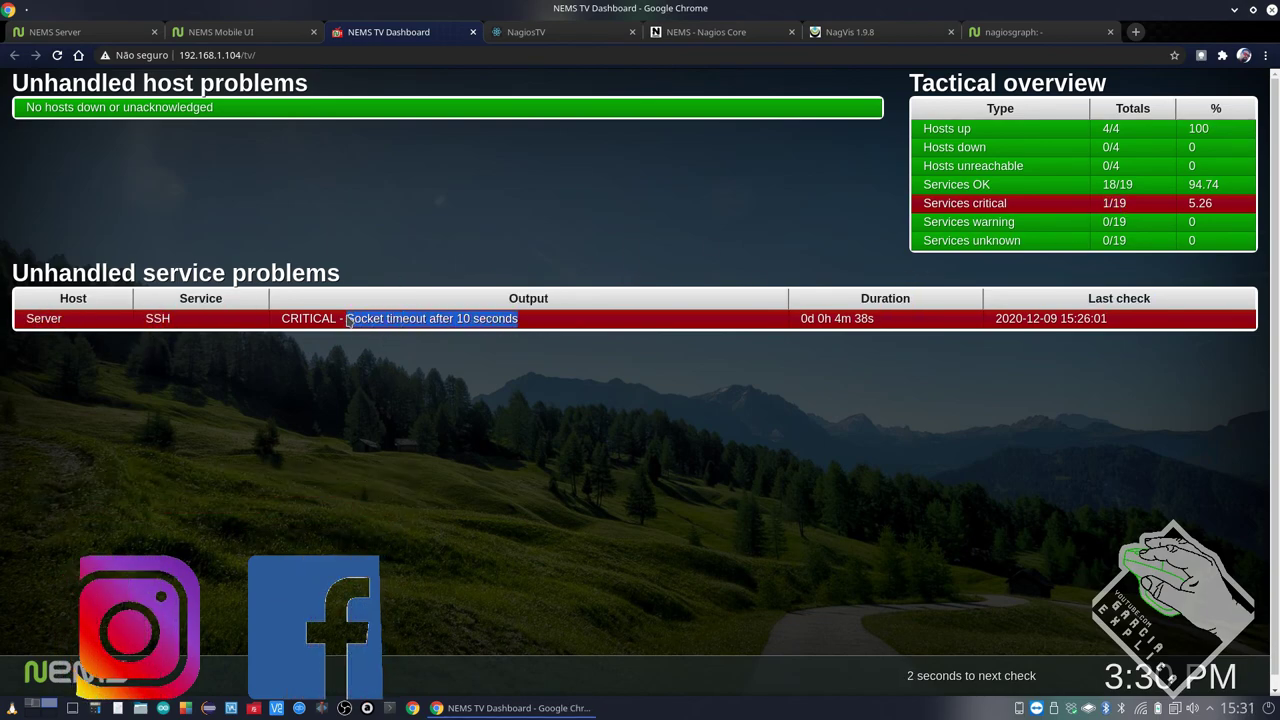
{"action": "left_click_drag", "start_coordinate": [895, 318], "coordinate": [777, 320]}
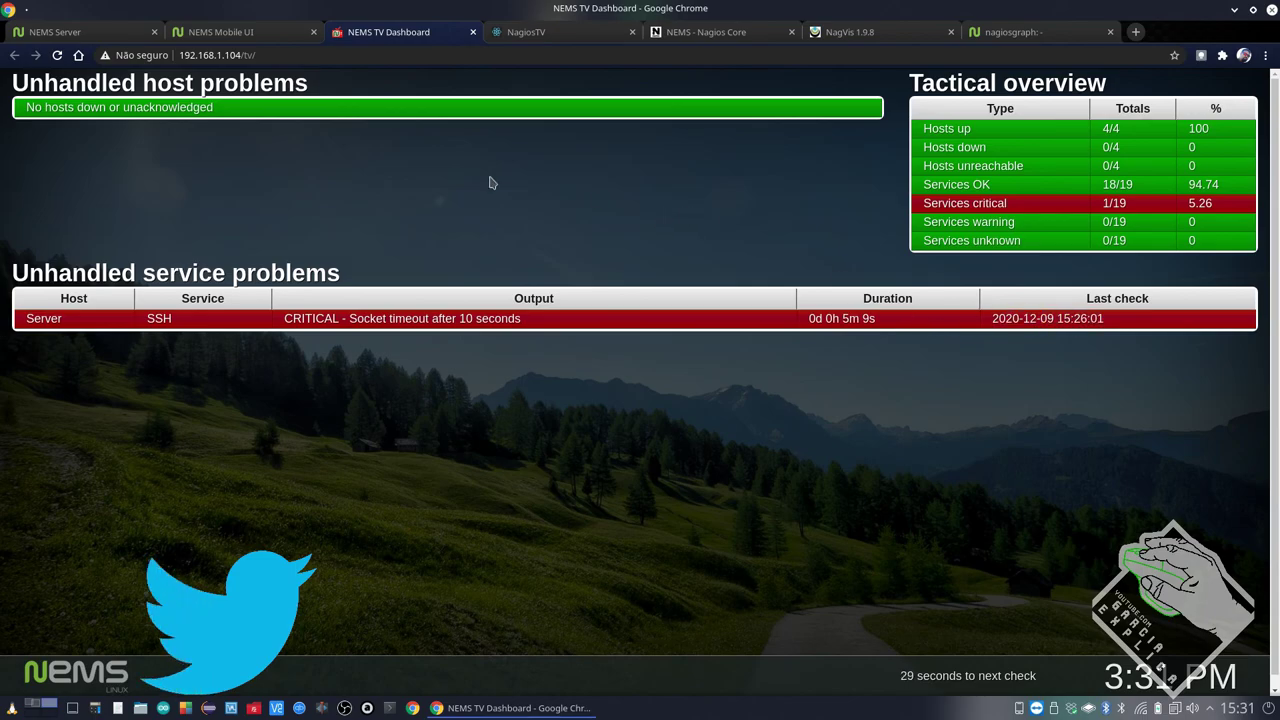
Scroll through the NagiosTV alert history
{"action": "left_click", "coordinate": [582, 34]}
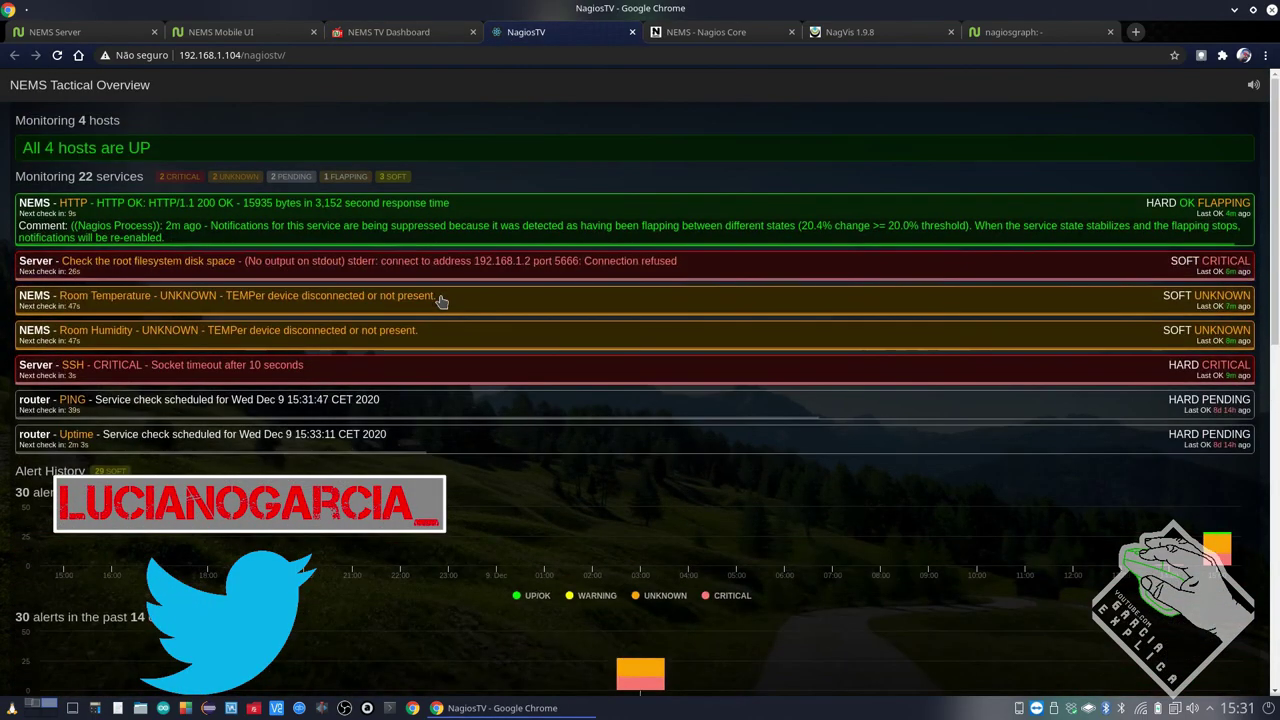
{"action": "scroll", "coordinate": [349, 333], "scroll_direction": "down", "scroll_amount": 10}
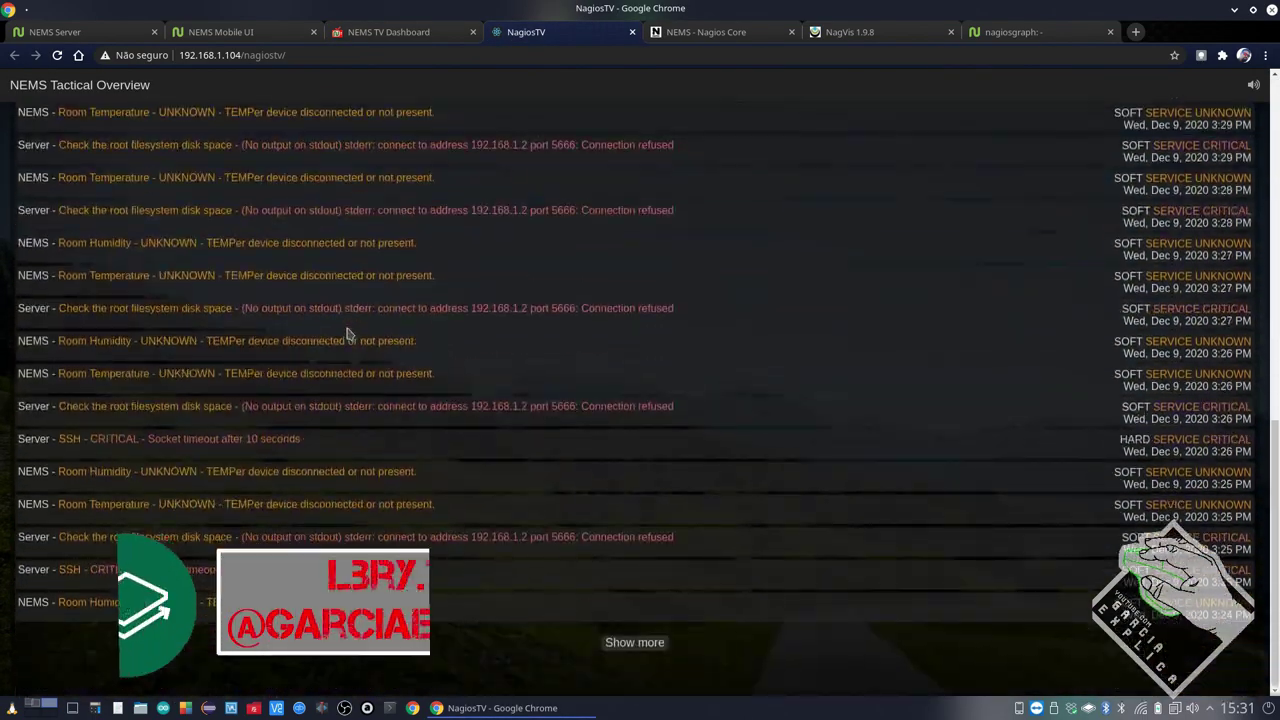
{"action": "scroll", "coordinate": [349, 333], "scroll_direction": "up", "scroll_amount": 5}
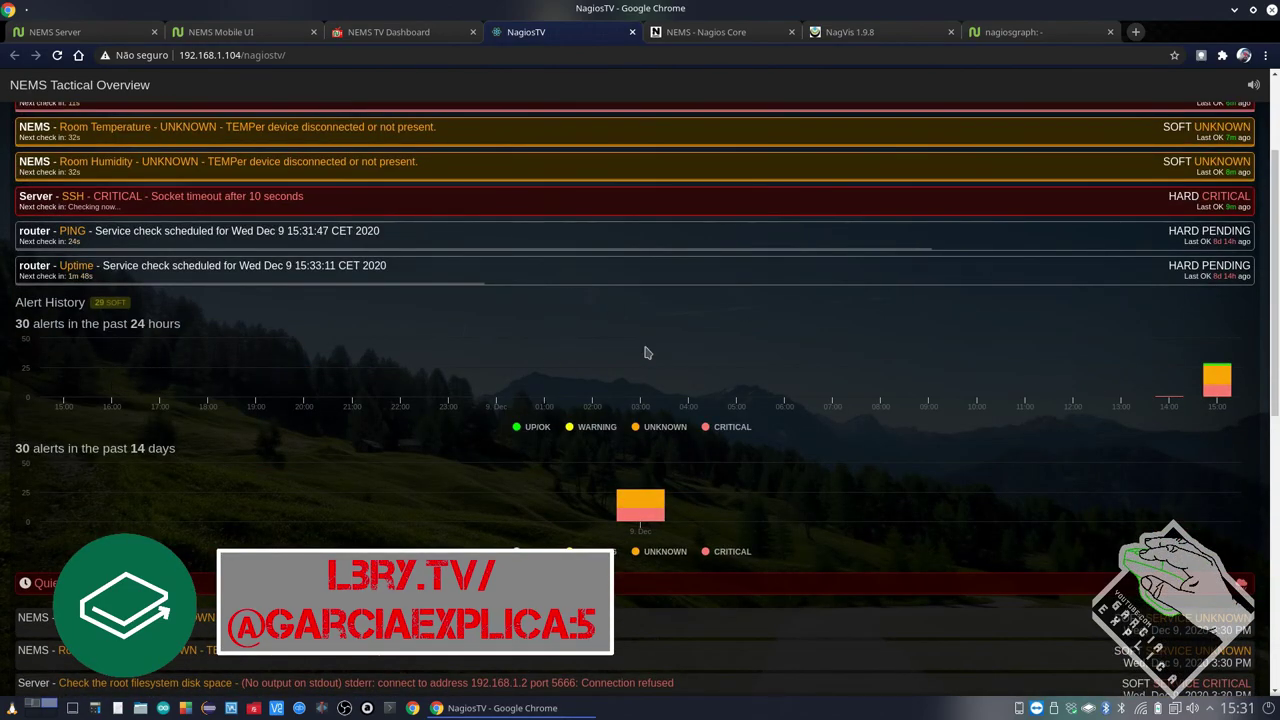
{"action": "scroll", "coordinate": [456, 337], "scroll_direction": "up", "scroll_amount": 5}
{"action": "key", "text": "ctrl+Tab"}
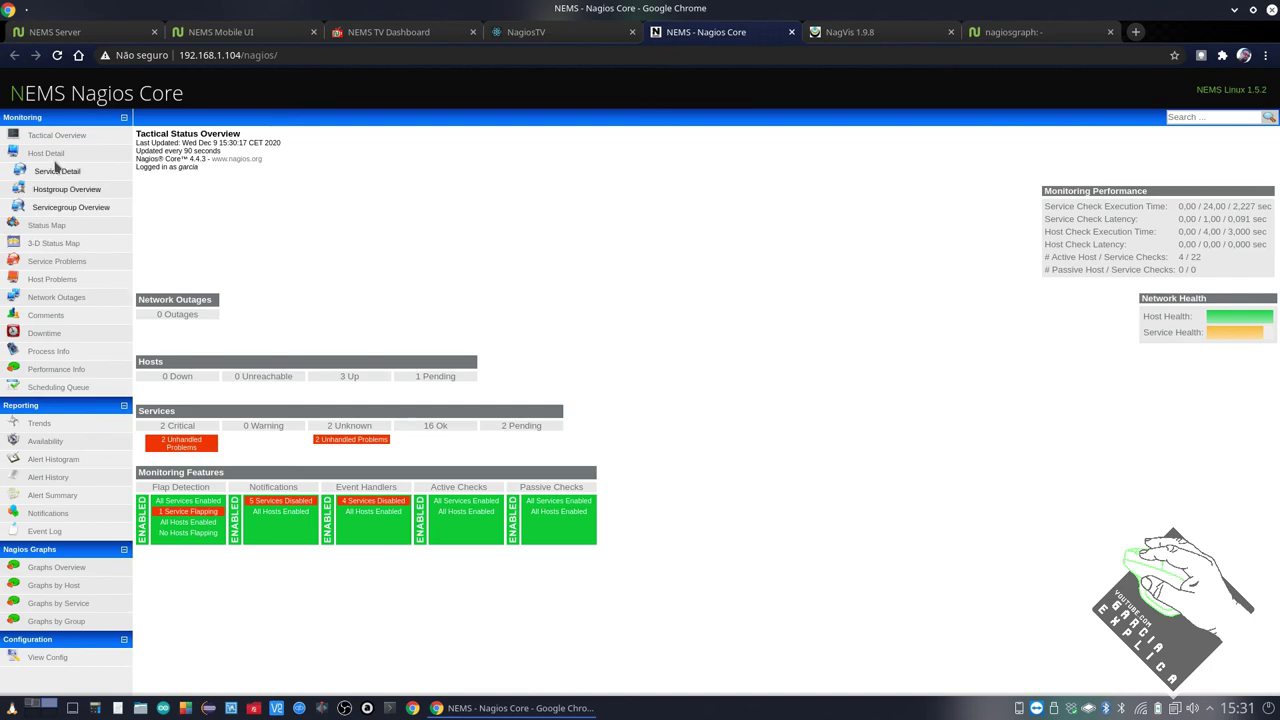
View the NEMS Server Overview map in NagVis and expand nagiosgraph's Day, Week, Month and Year periods
{"action": "key", "text": "ctrl+Tab"}
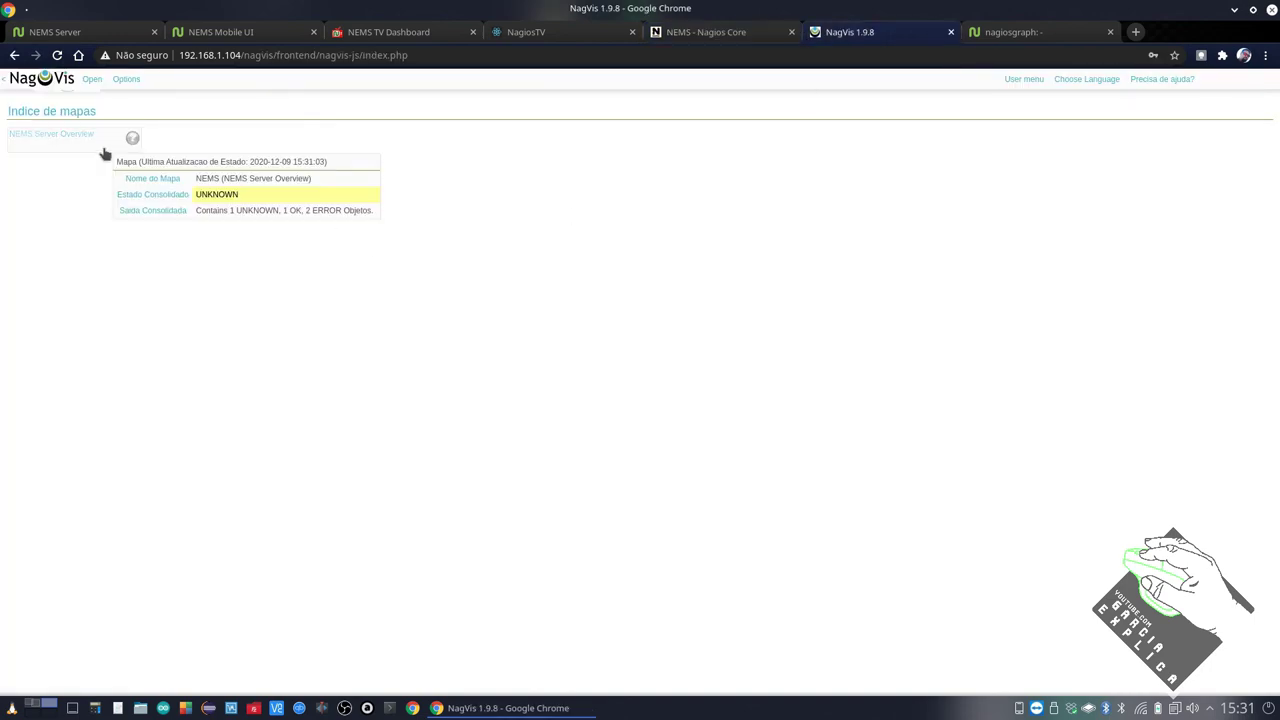
{"action": "left_click", "coordinate": [311, 292]}
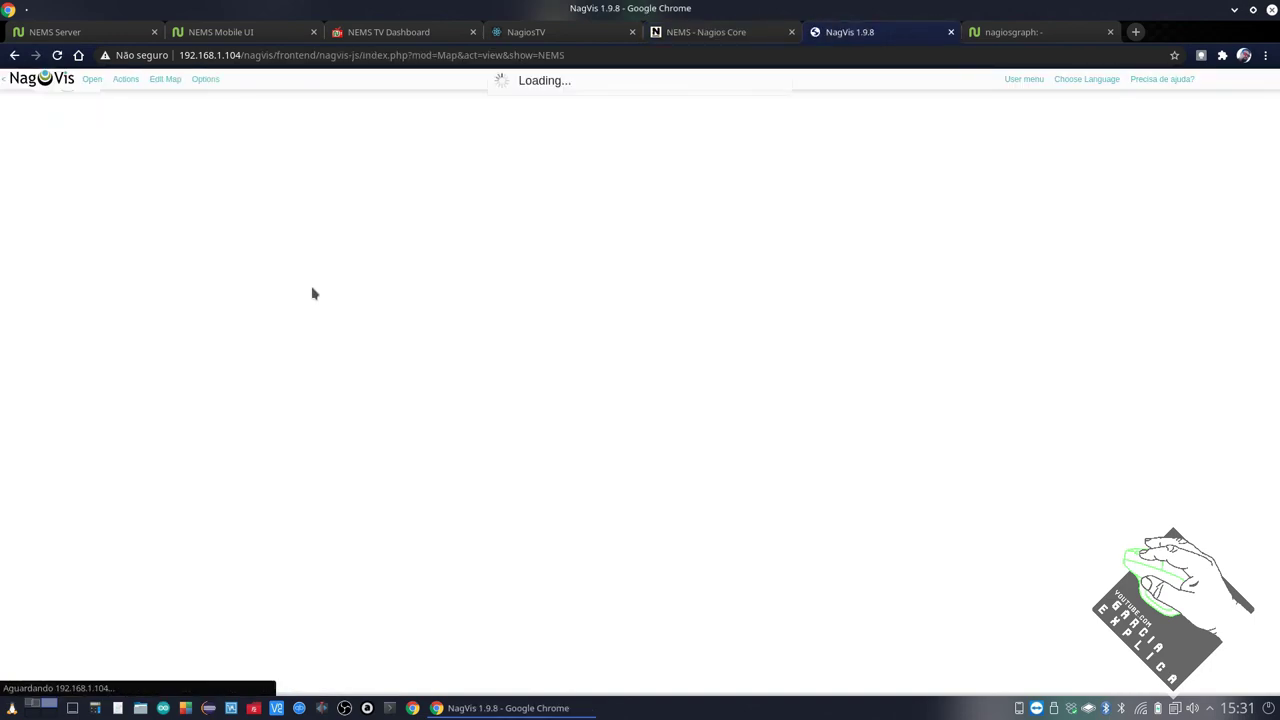
{"action": "left_click", "coordinate": [951, 32]}
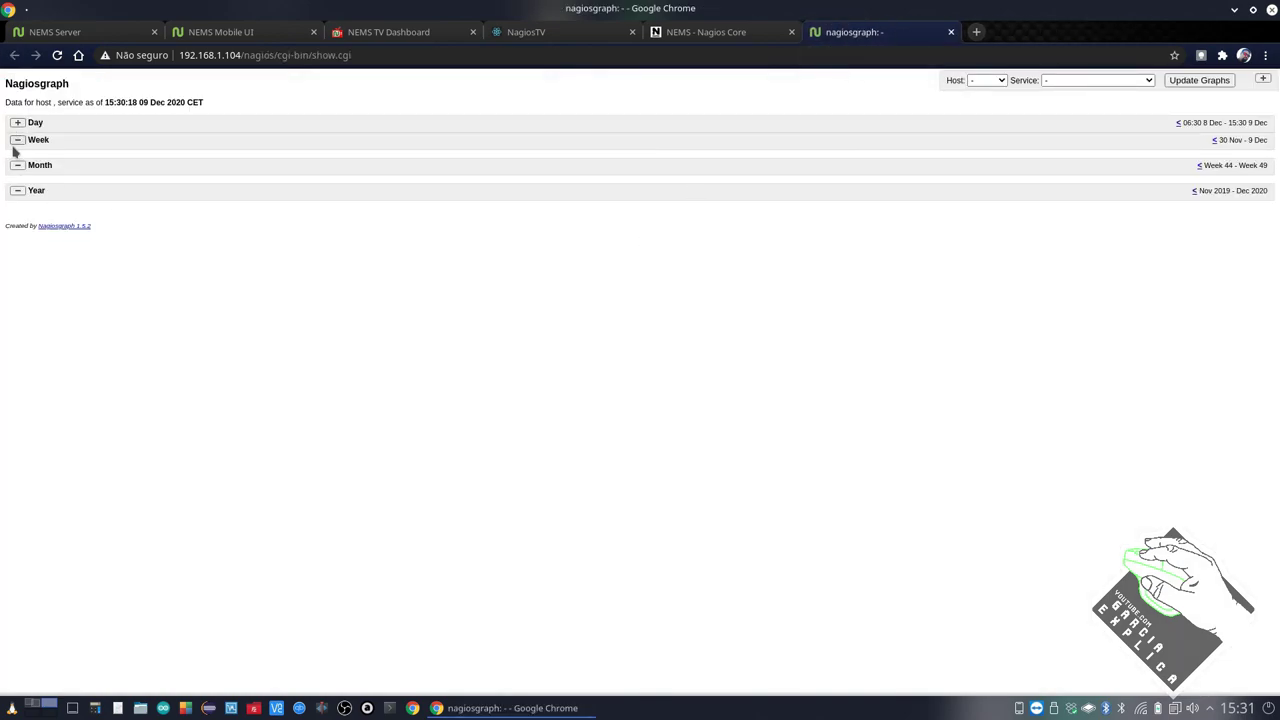
{"action": "left_click", "coordinate": [17, 160]}
{"action": "left_click", "coordinate": [17, 140]}
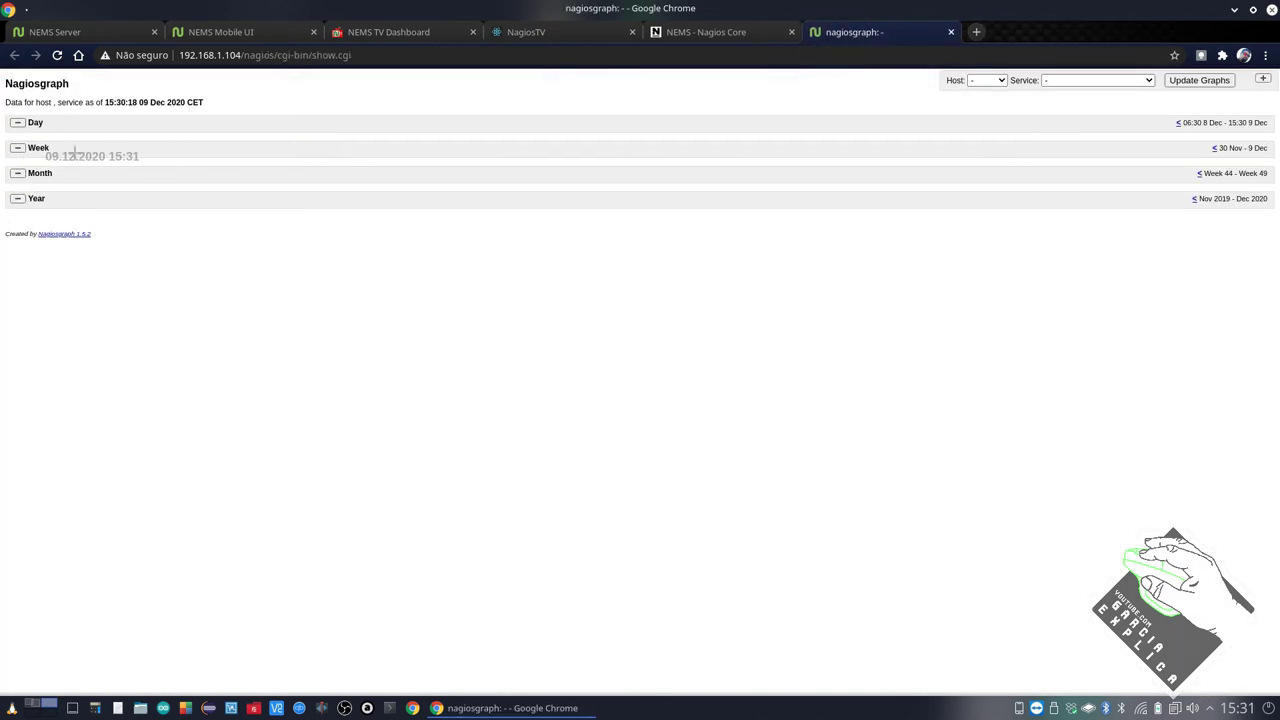
{"action": "left_click_drag", "start_coordinate": [69, 86], "coordinate": [7, 86]}
{"action": "left_click", "coordinate": [84, 94]}
Close the nagiosgraph, Nagios Core, NagiosTV, Mobile UI and TV Dashboard tabs
{"action": "left_click", "coordinate": [951, 32]}
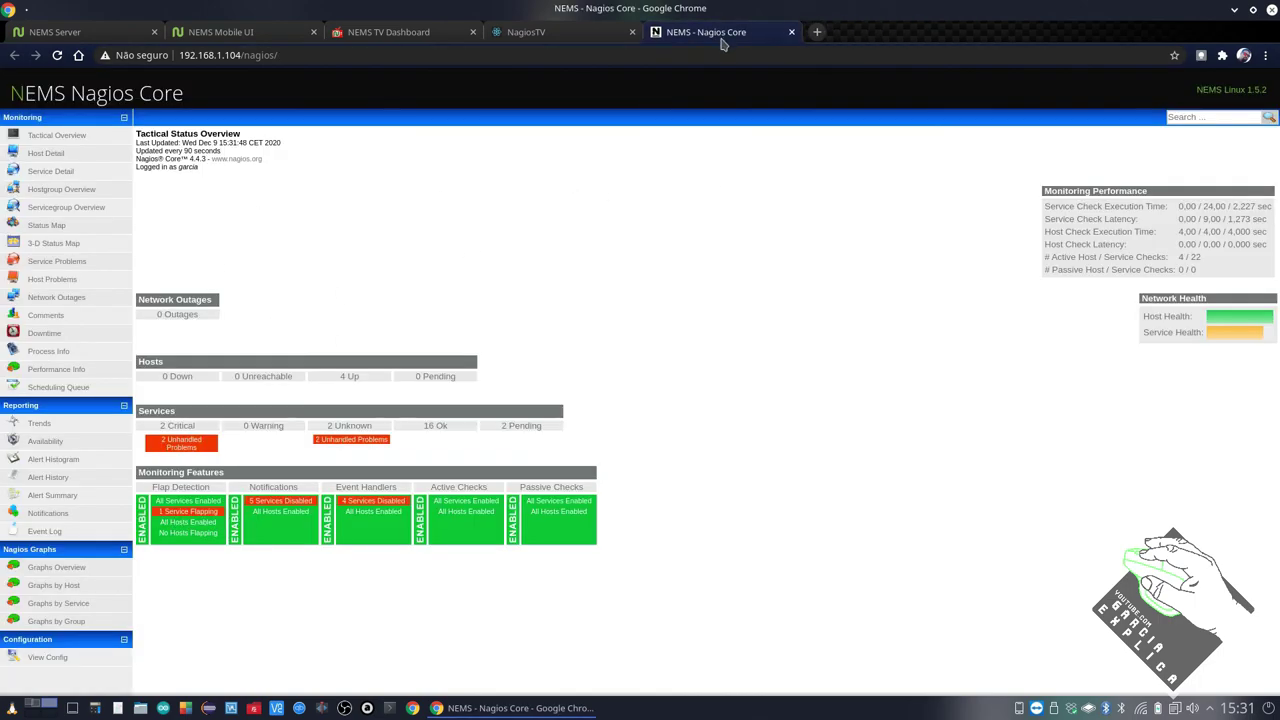
{"action": "left_click", "coordinate": [791, 32]}
{"action": "left_click", "coordinate": [632, 32]}
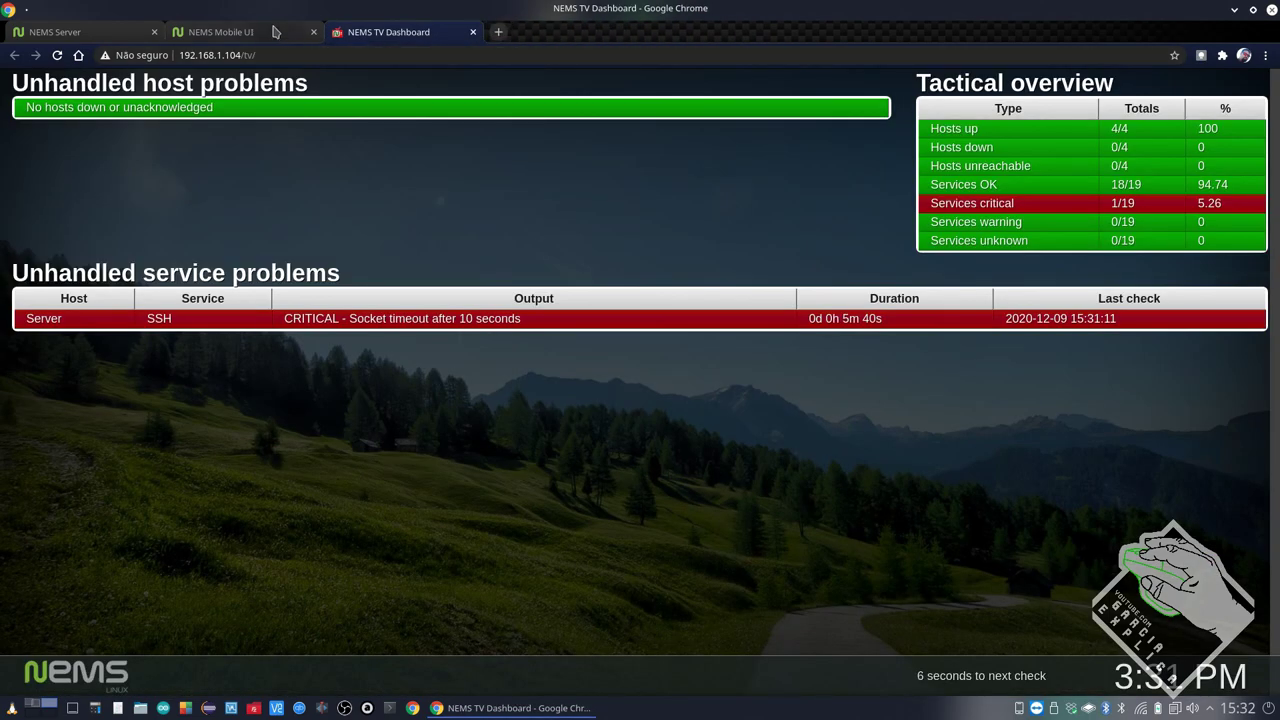
{"action": "left_click", "coordinate": [285, 33]}
{"action": "left_click", "coordinate": [314, 32]}
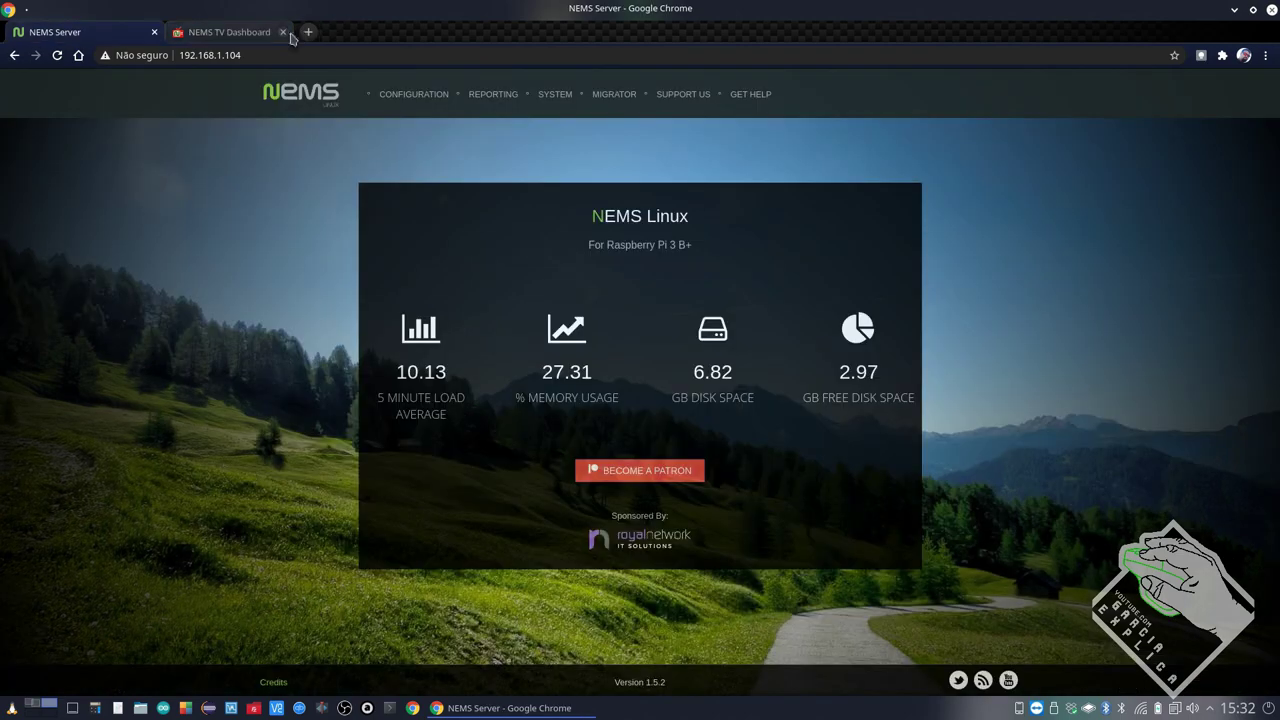
{"action": "left_click", "coordinate": [314, 32]}
{"action": "left_click_drag", "start_coordinate": [592, 222], "coordinate": [714, 222]}
{"action": "left_click", "coordinate": [714, 224]}
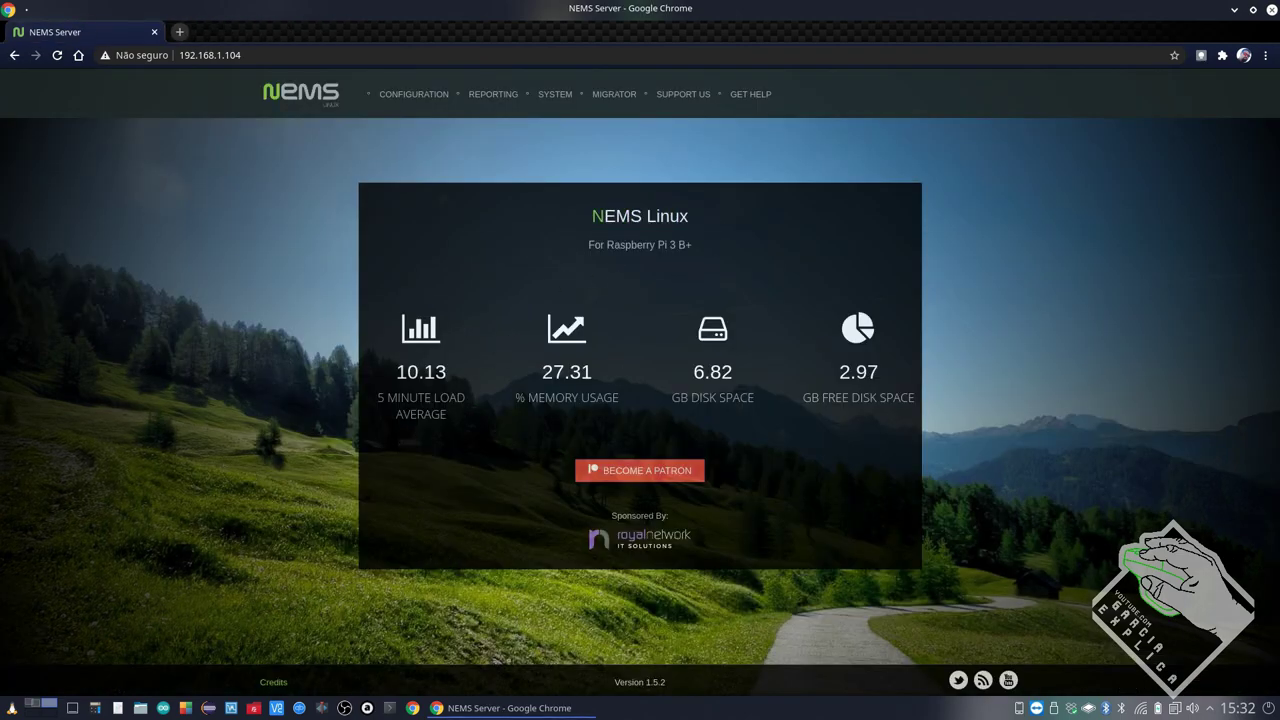